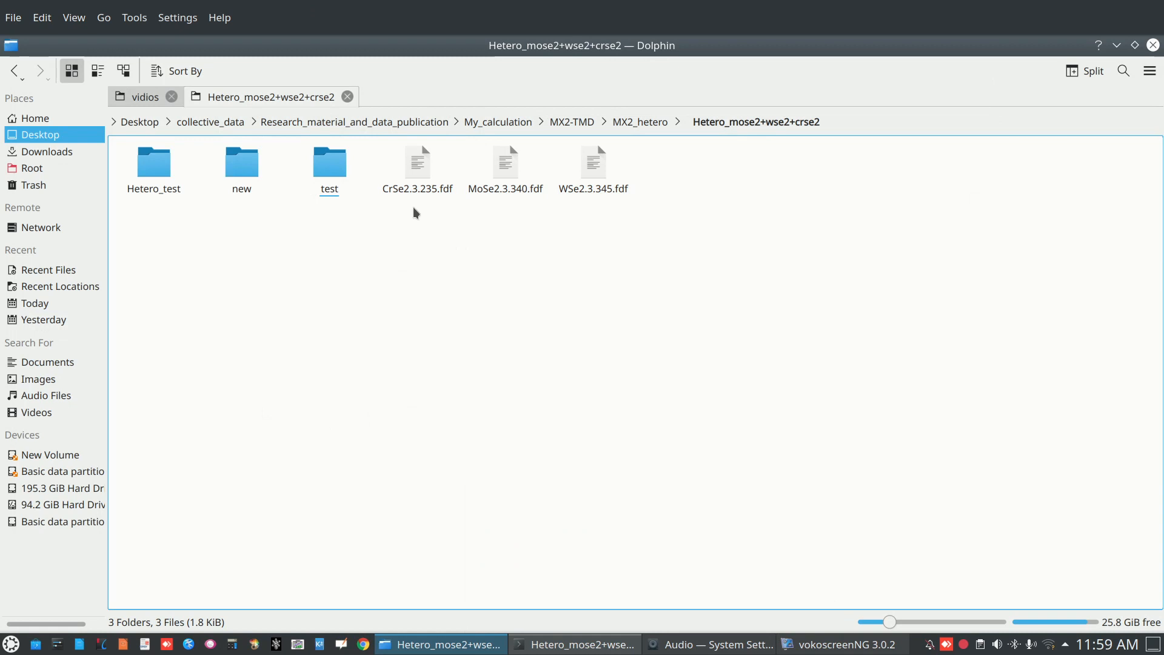
click(417, 185)
click(514, 177)
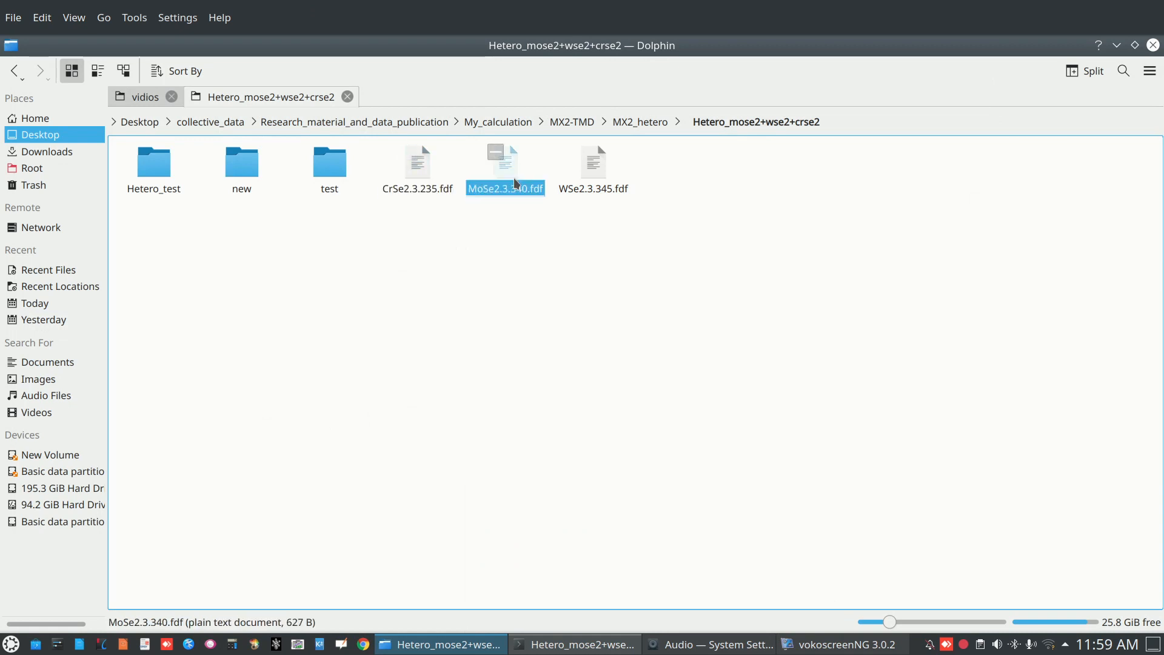
click(593, 182)
click(592, 293)
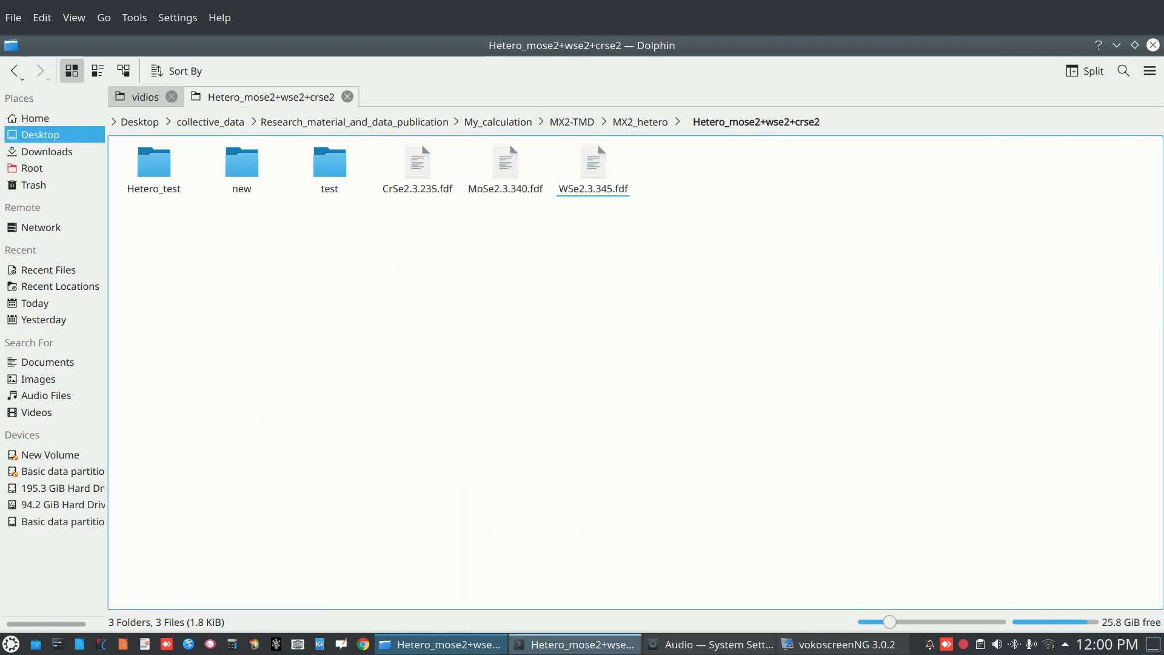
Switch to the Konsole terminal, clear its output and open CrSe2.3.235.fdf with gdis
click(564, 646)
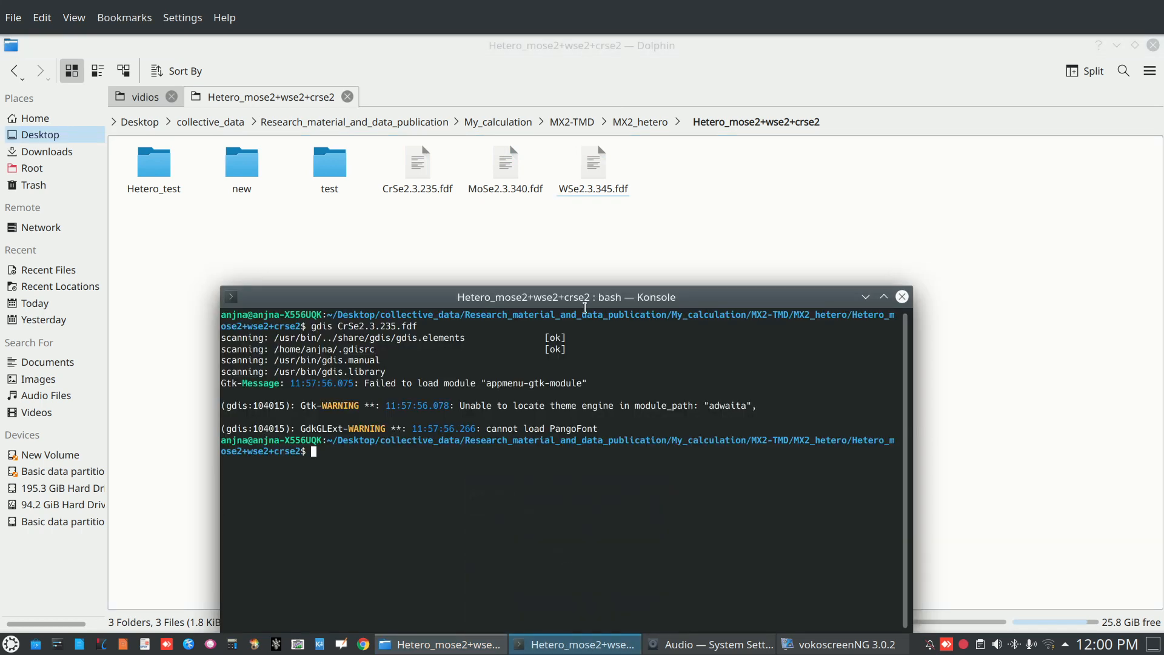
text(clear)
key(Return)
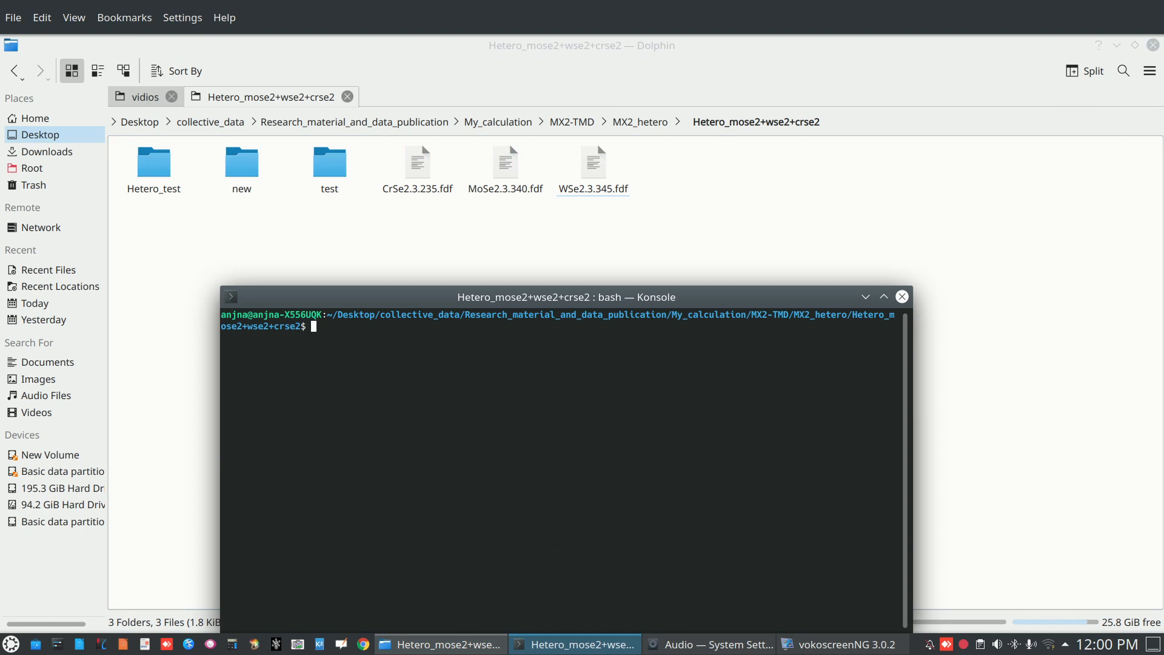
text(gdis Cr)
key(Tab)
key(Return)
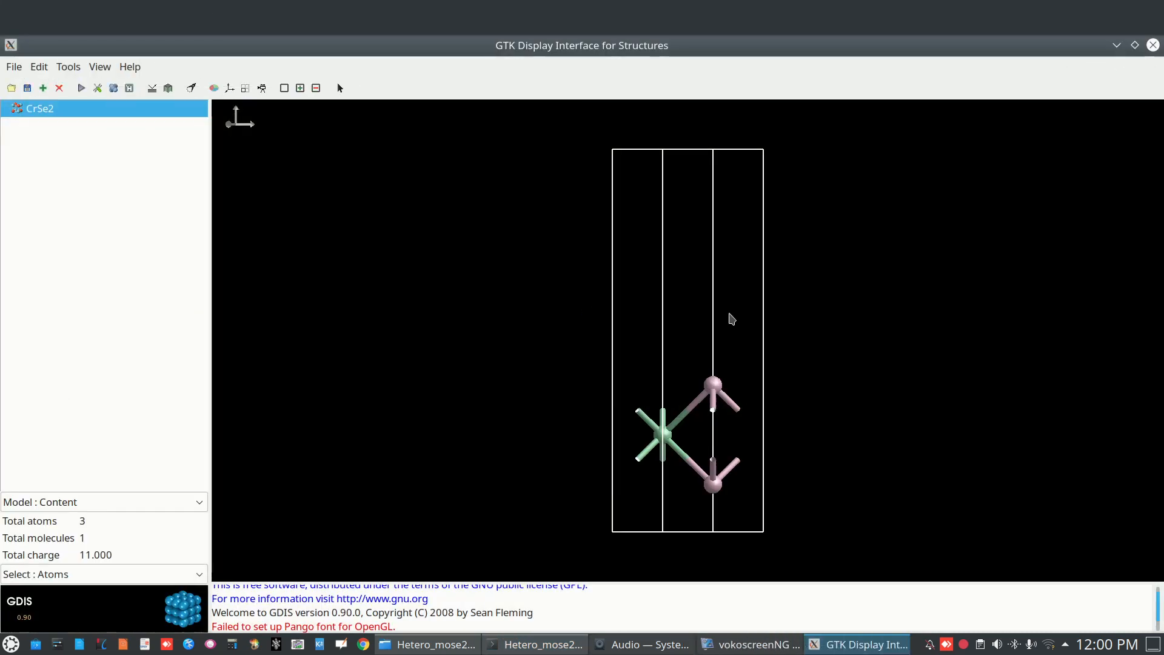
Set the CrSe2 model's positive periodic images to 4 along both the first and second cell directions
drag(730, 318, 634, 341)
click(200, 503)
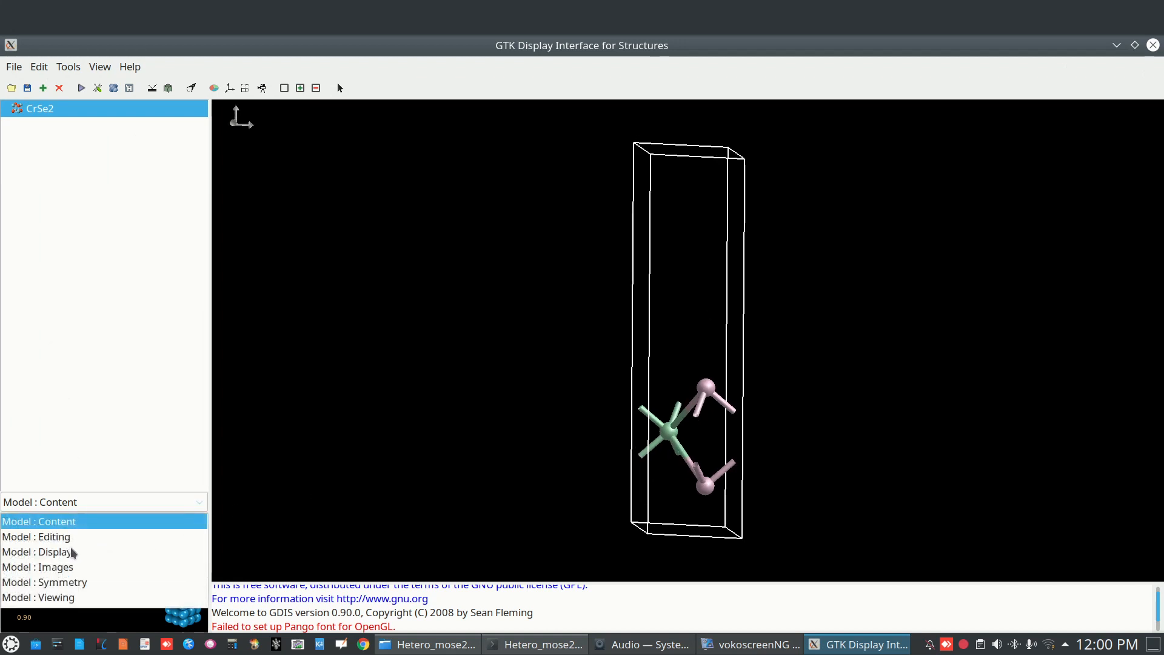
click(55, 567)
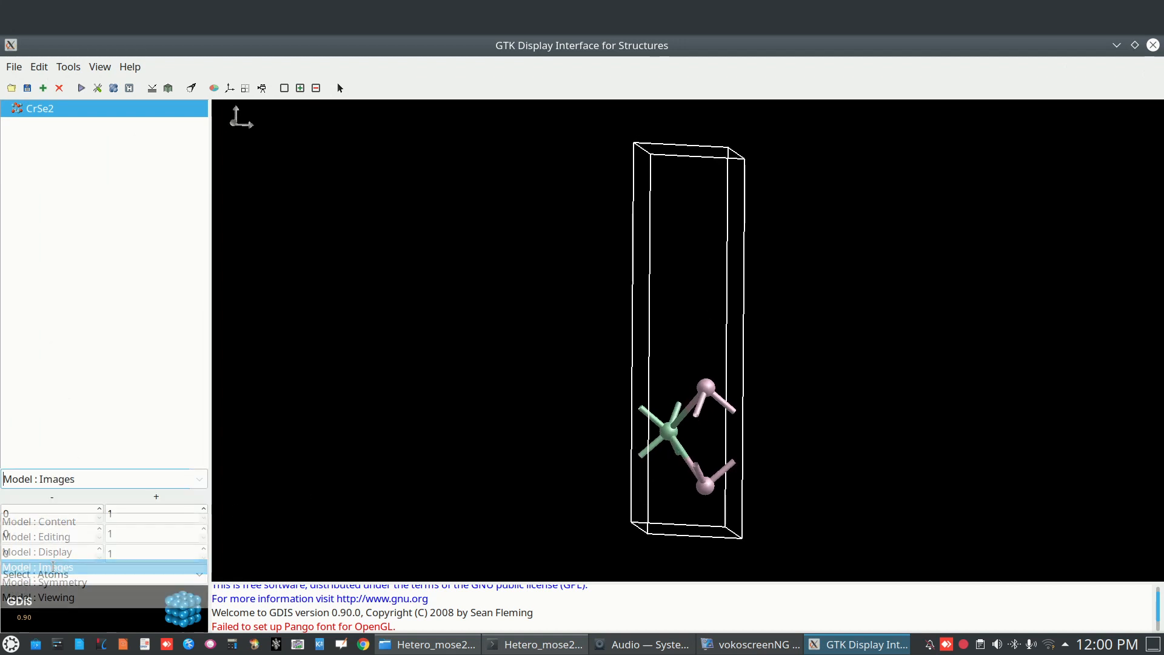
click(203, 511)
click(204, 511)
click(204, 511)
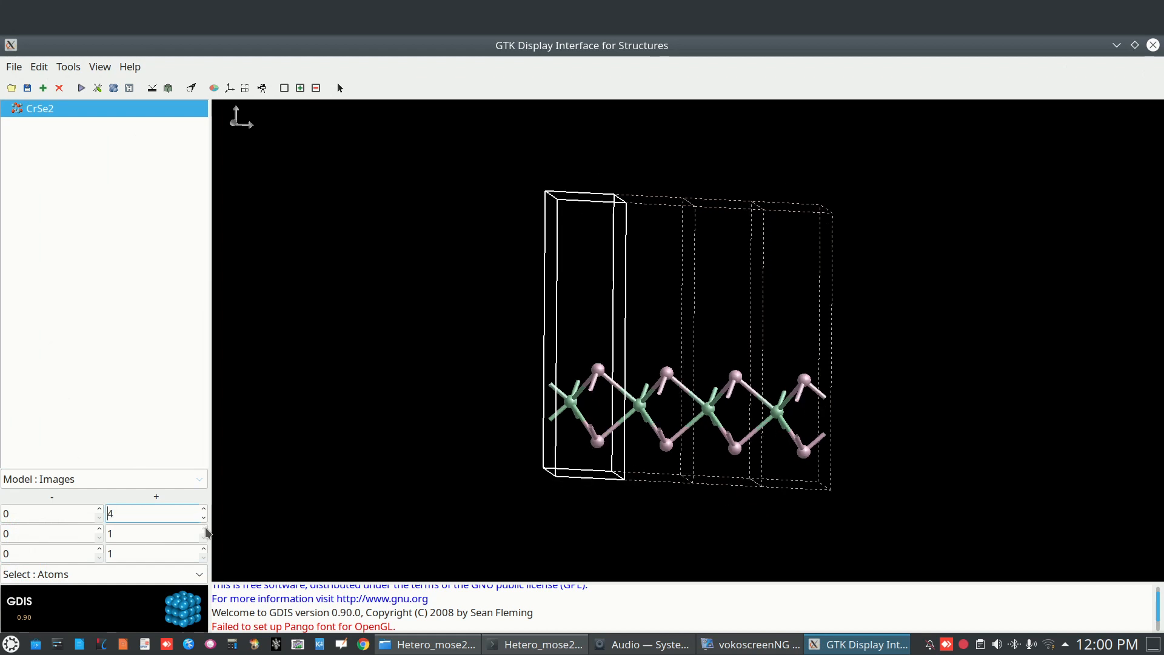
click(205, 531)
click(205, 530)
click(205, 530)
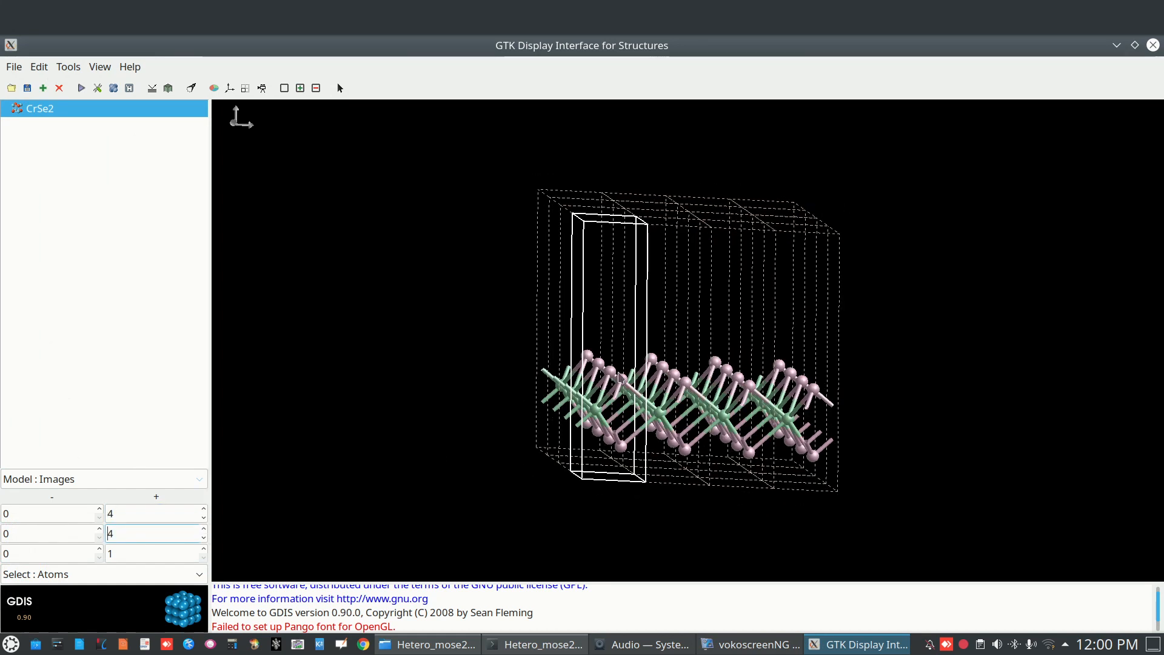
Make a supercell from the repeated CrSe2 images and close the model editing dialog
drag(629, 377, 625, 405)
right_drag(623, 401, 632, 408)
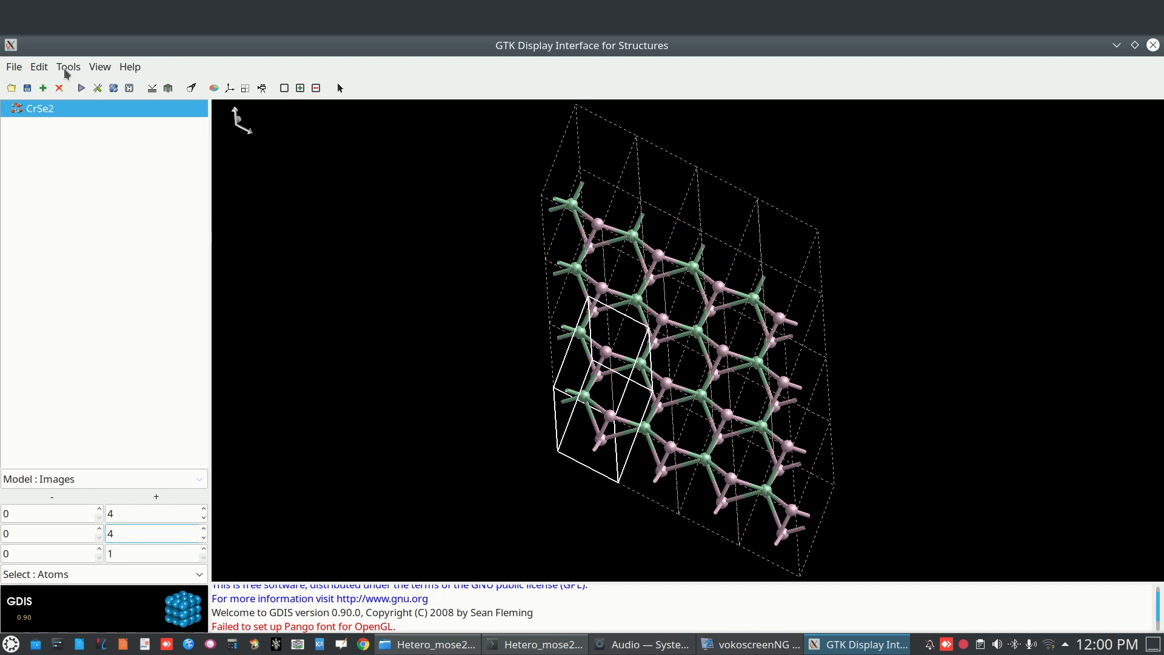
click(113, 88)
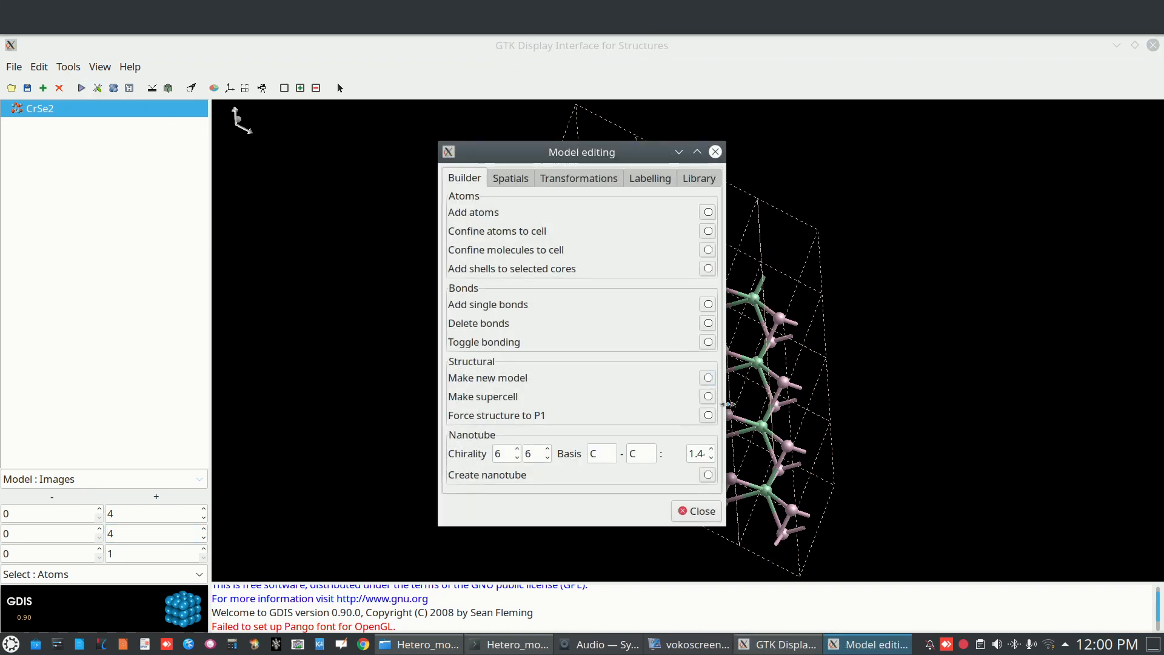
click(707, 397)
click(702, 514)
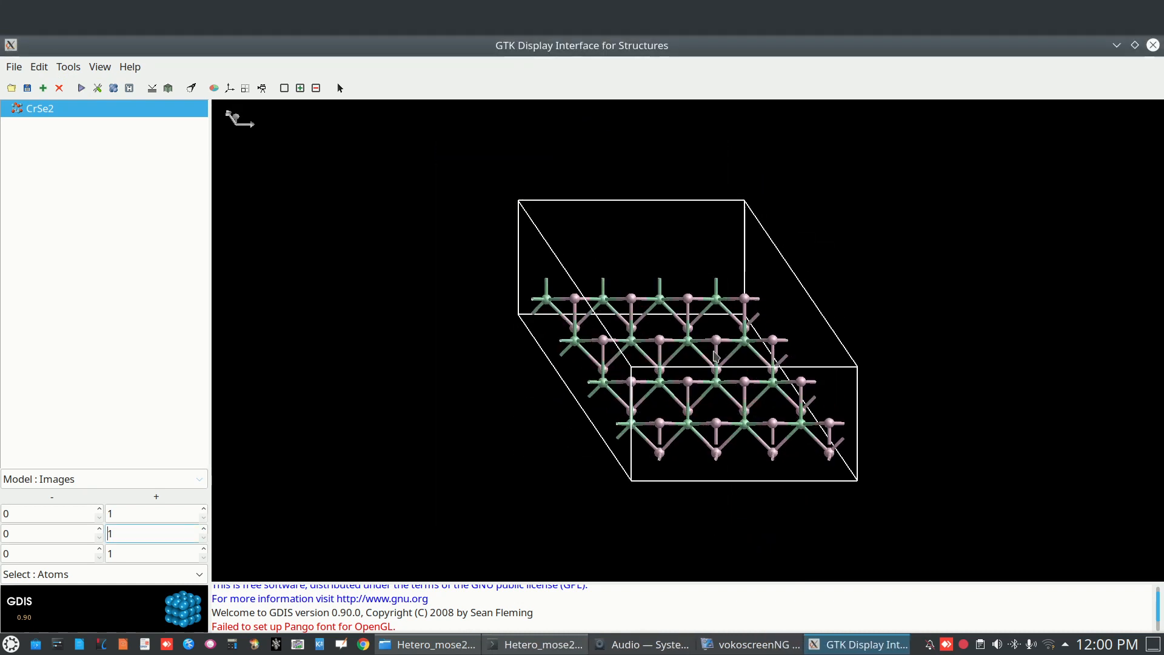
Save the CrSe2 supercell as CrSe2.cif in the current folder and close the GDIS window
click(13, 67)
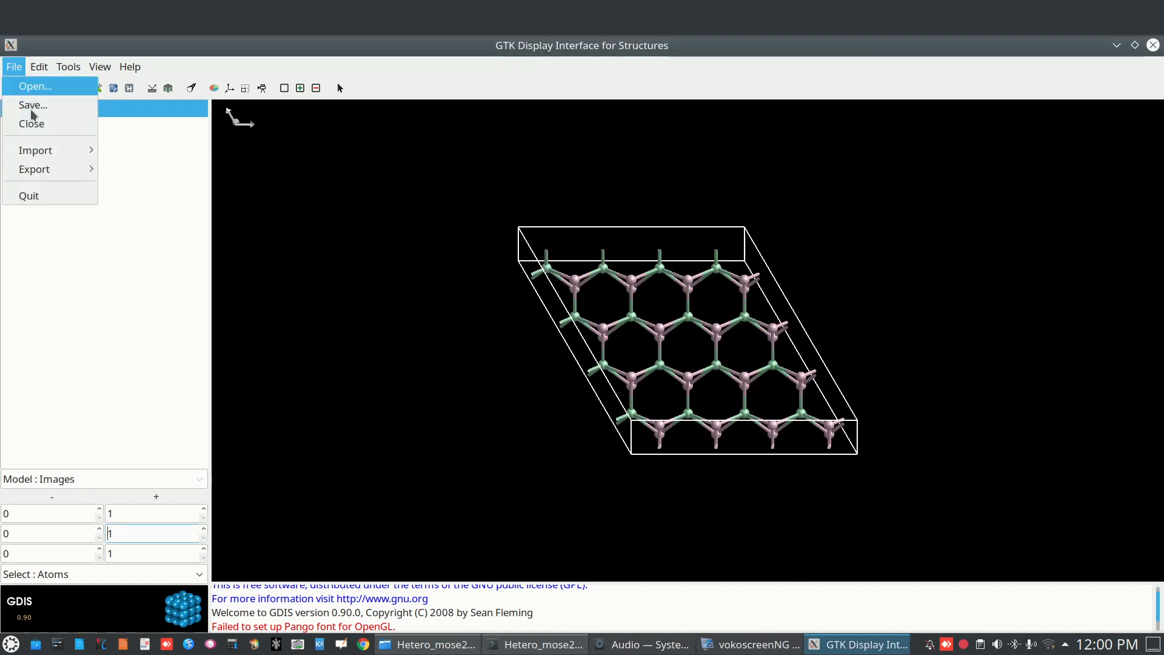
click(33, 105)
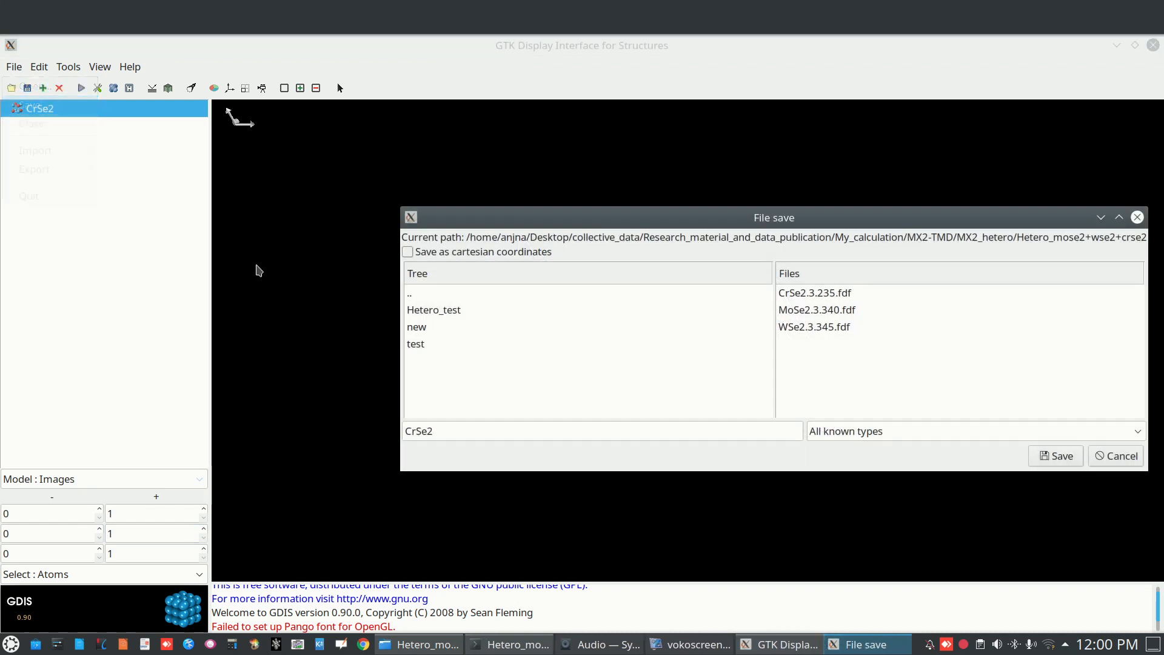
click(449, 429)
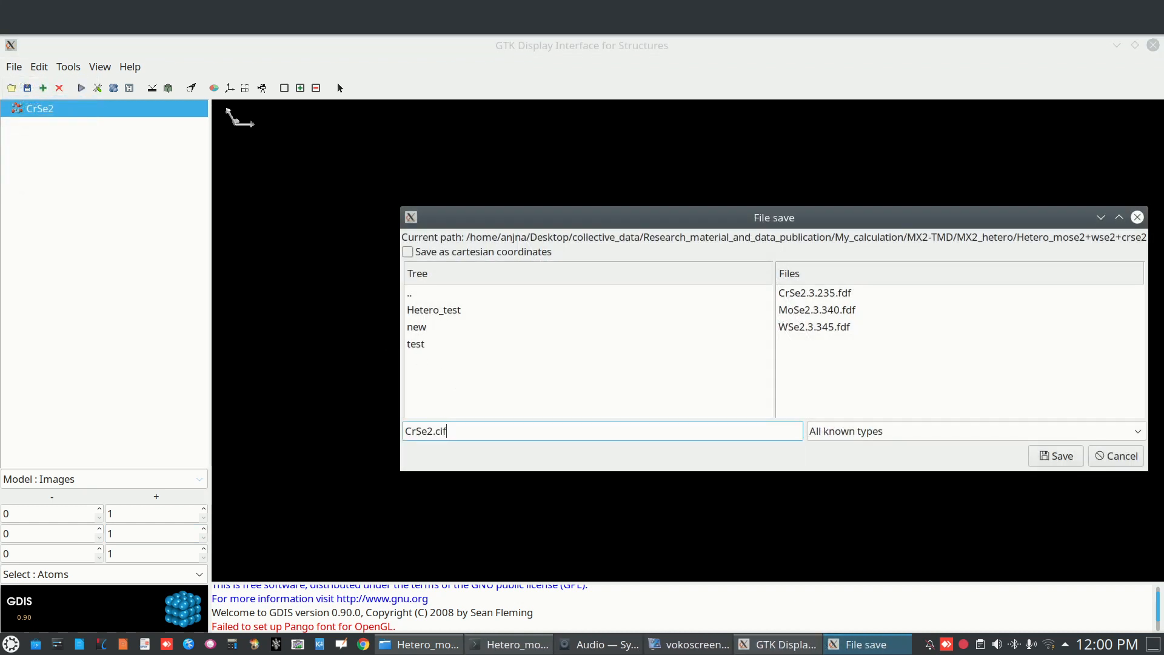
click(1058, 457)
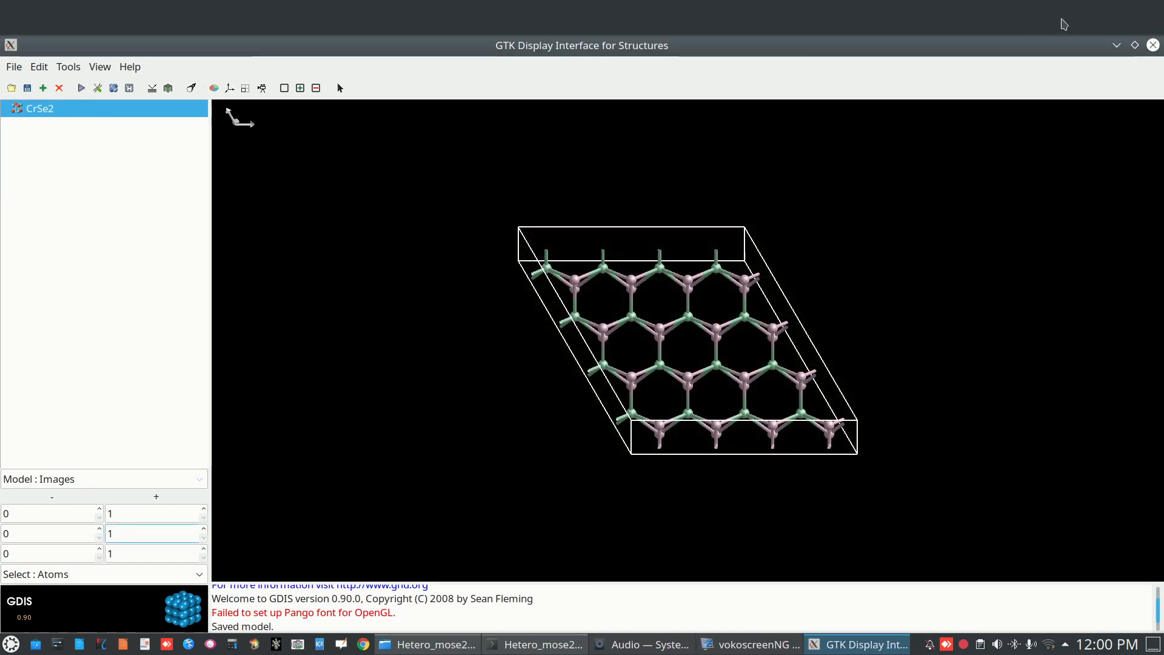
click(1151, 45)
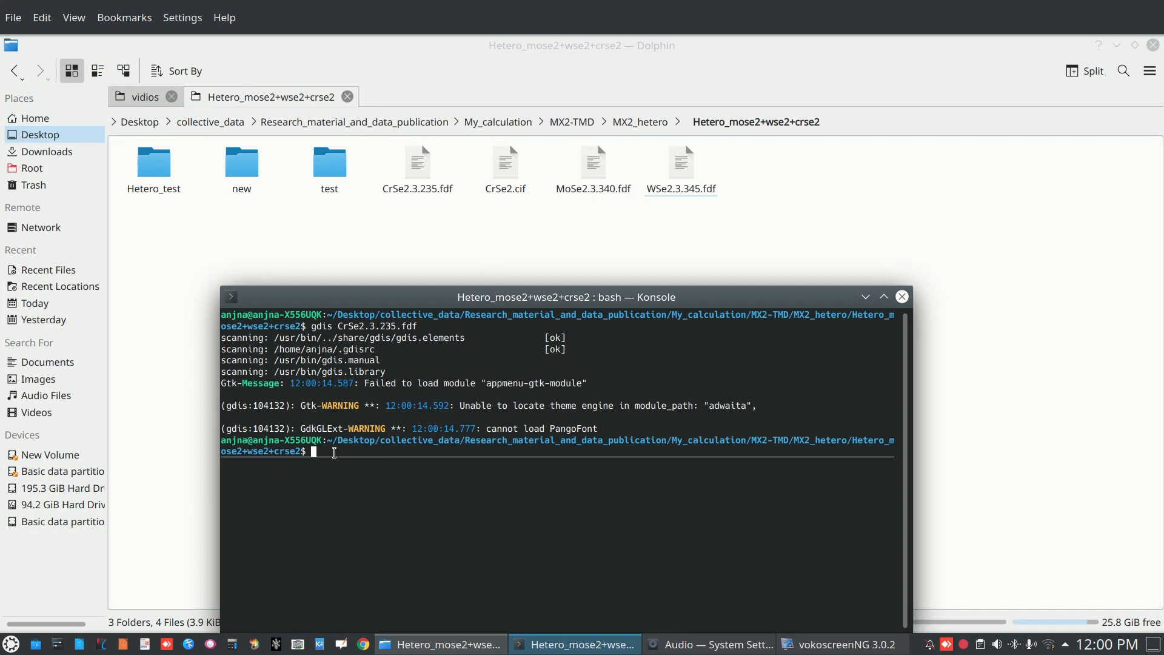
Open MoSe2.3.340.fdf with gdis from the terminal by editing the previous command
key(Up)
key(BackSpace)
key(BackSpace)
key(BackSpace)
key(BackSpace)
key(BackSpace)
key(BackSpace)
key(BackSpace)
key(BackSpace)
key(BackSpace)
key(BackSpace)
text(MoS)
key(Tab)
key(Return)
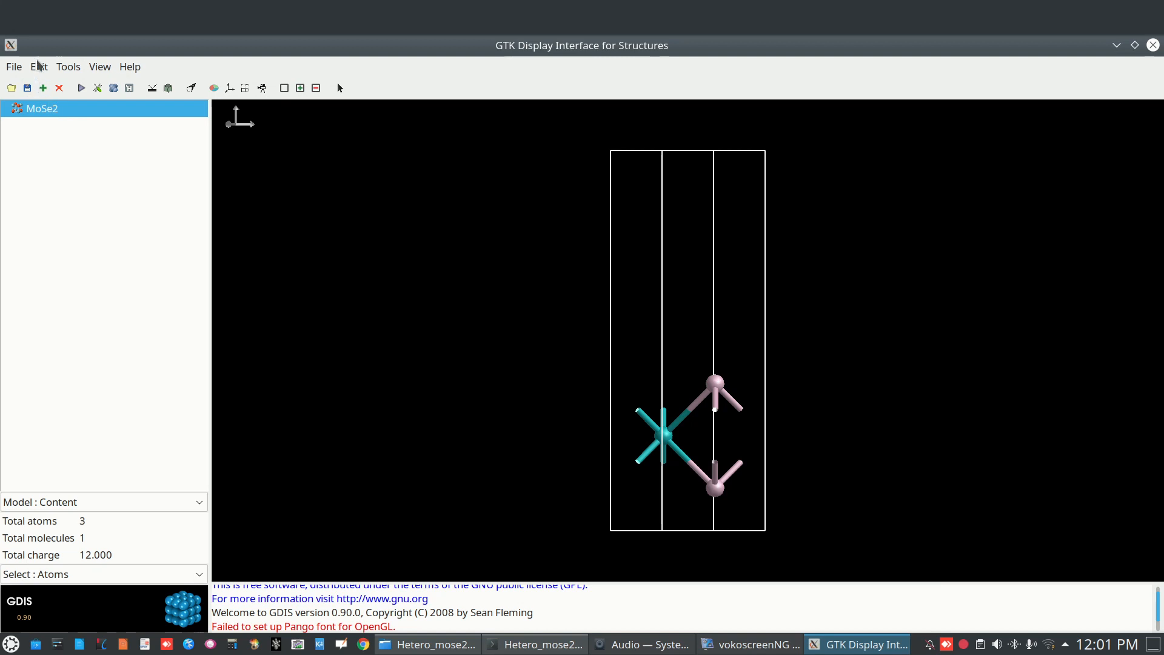
Set the MoSe2 model's positive periodic images to 4 along both the first and second cell directions
click(198, 502)
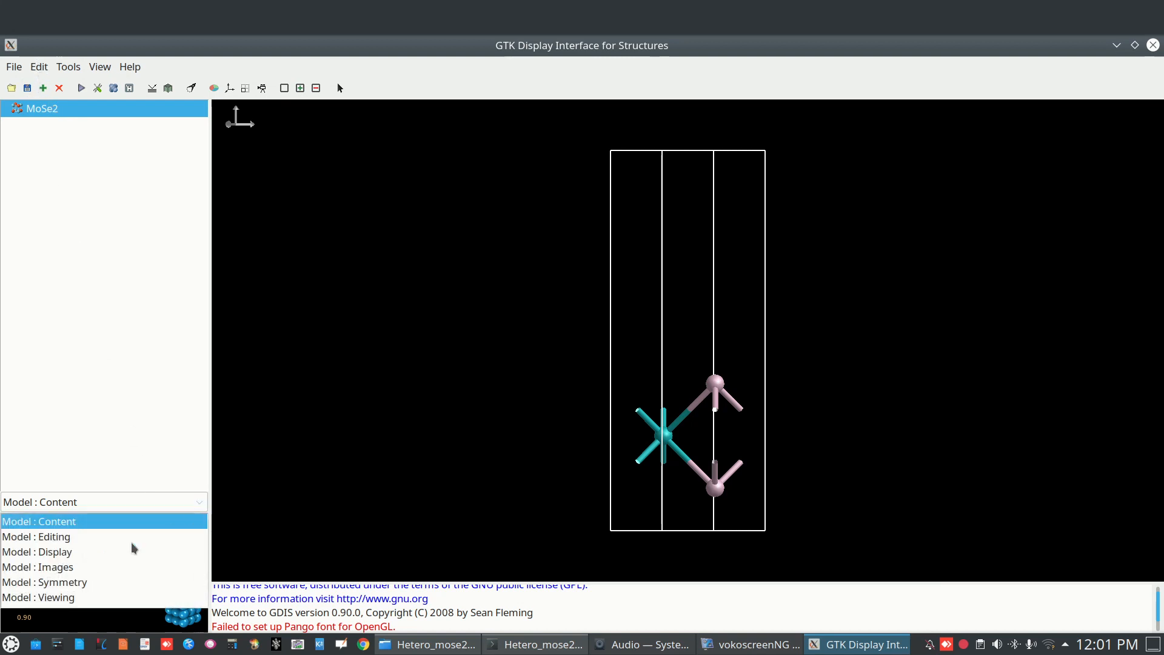
click(60, 567)
click(204, 510)
click(204, 510)
click(204, 509)
click(205, 530)
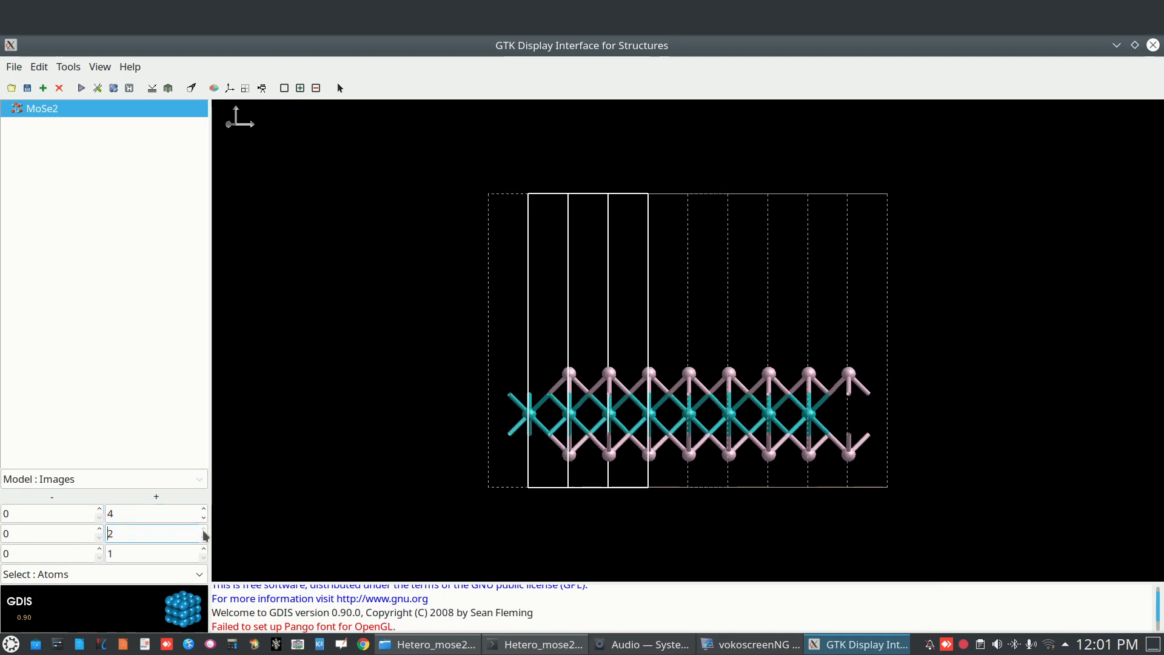
click(205, 530)
click(205, 529)
Make a supercell from the repeated MoSe2 images and close the model editing dialog
right_drag(619, 373, 608, 402)
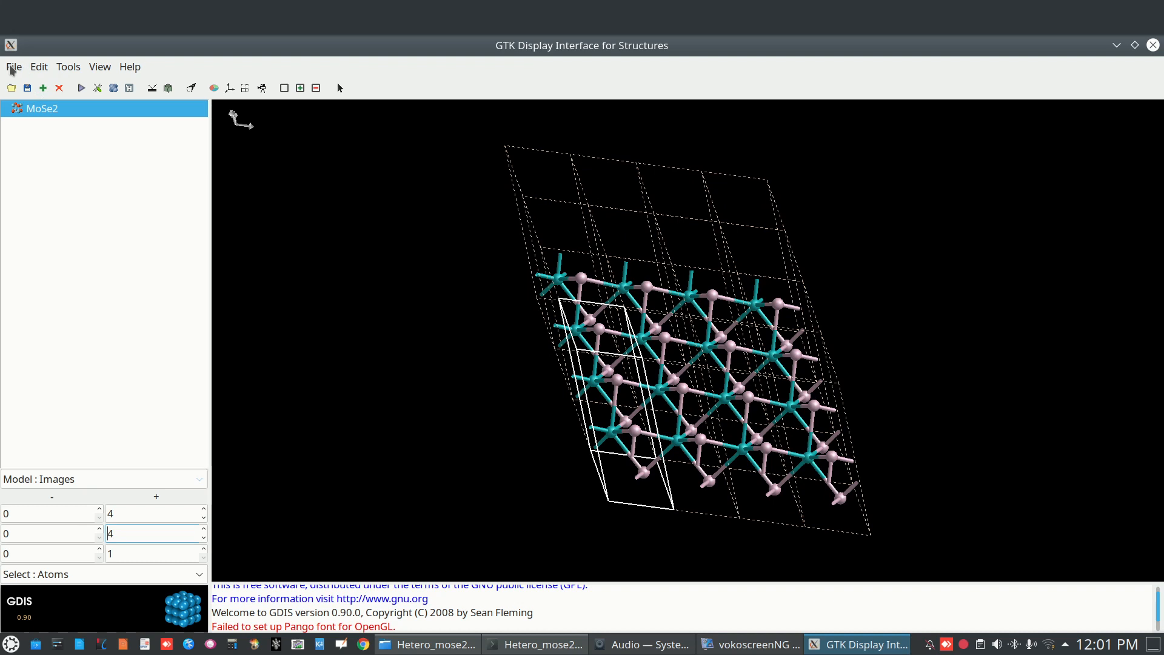
click(97, 88)
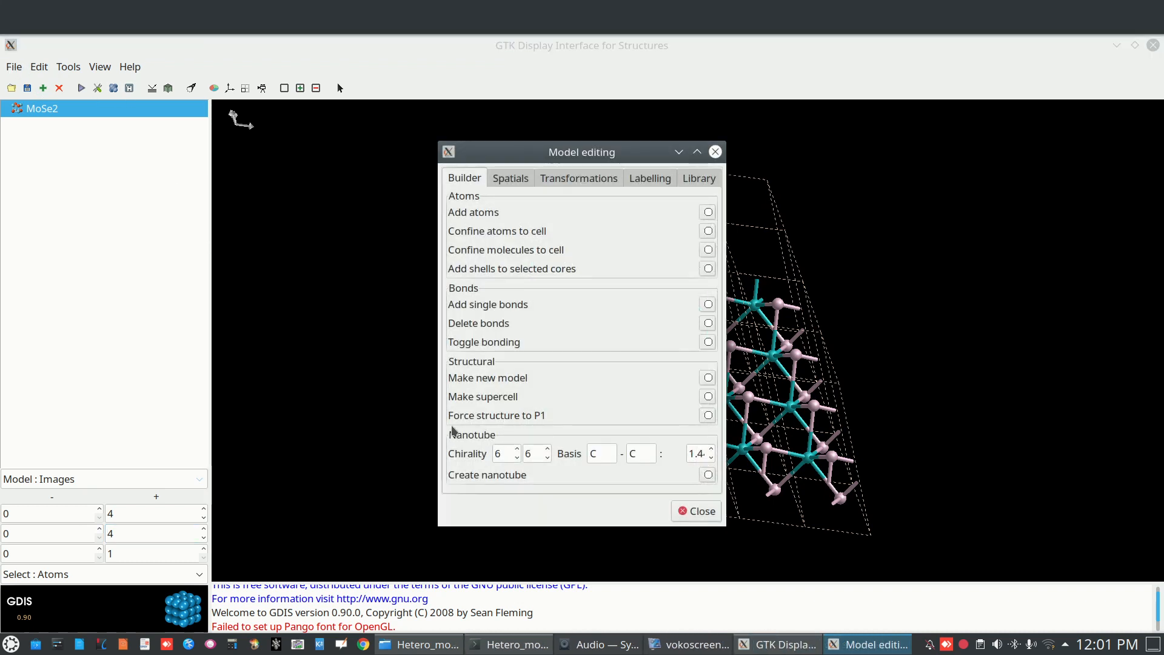
click(709, 397)
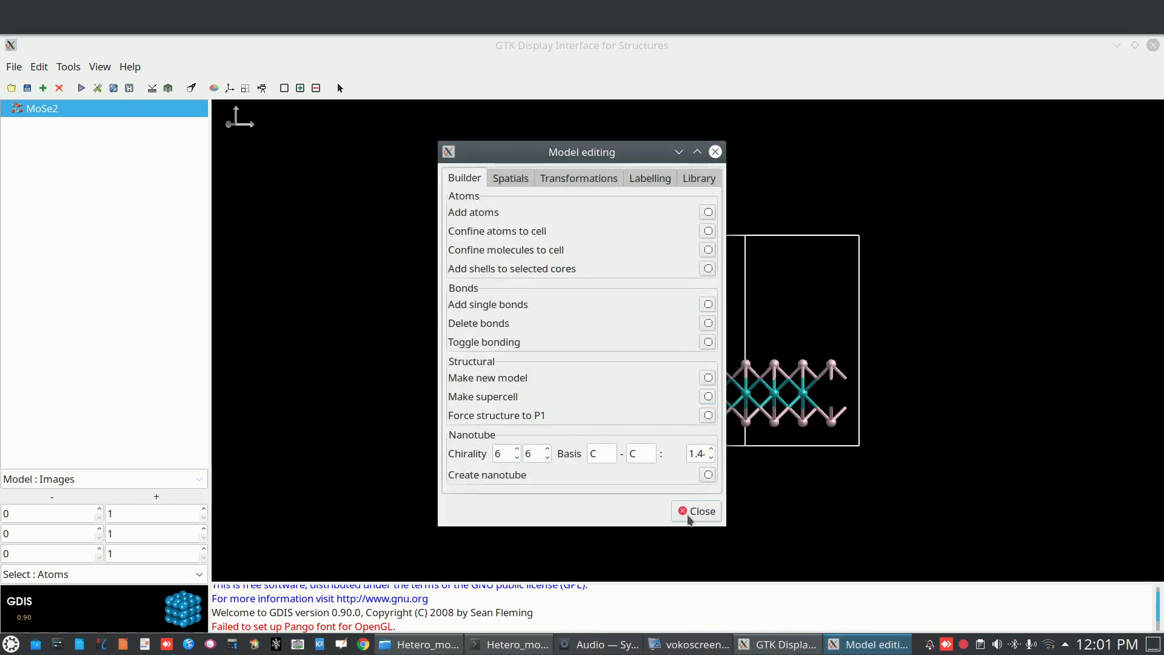
click(699, 512)
Save the MoSe2 supercell as MoSe2.cif in the current folder and close the GDIS window
right_drag(714, 309, 720, 416)
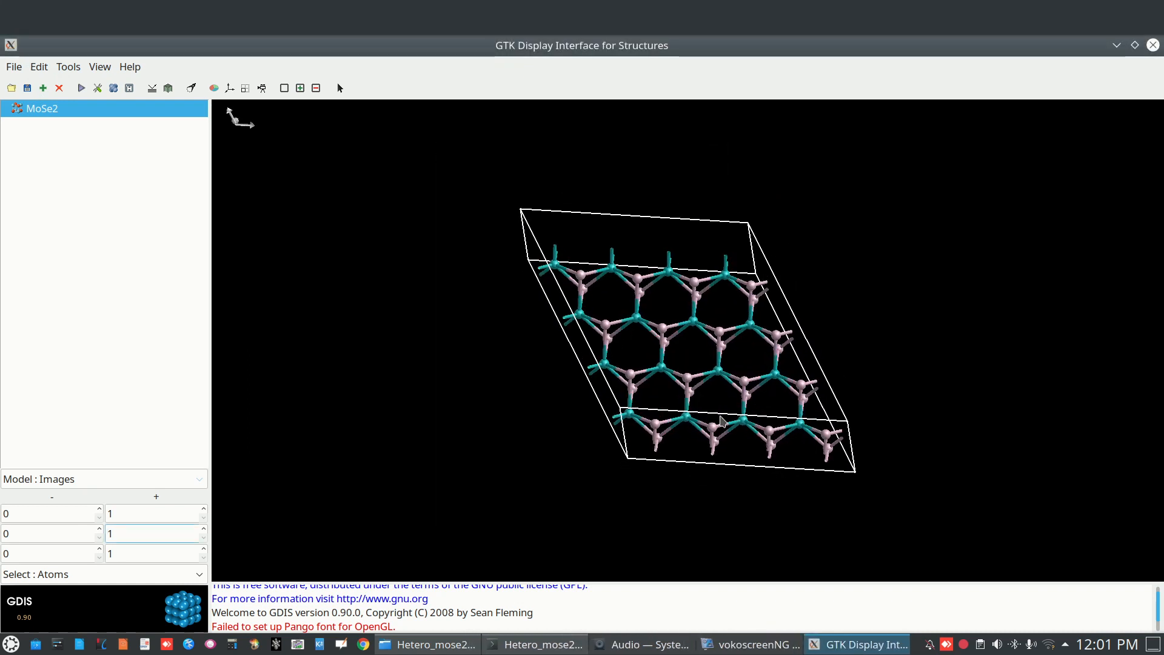
click(16, 61)
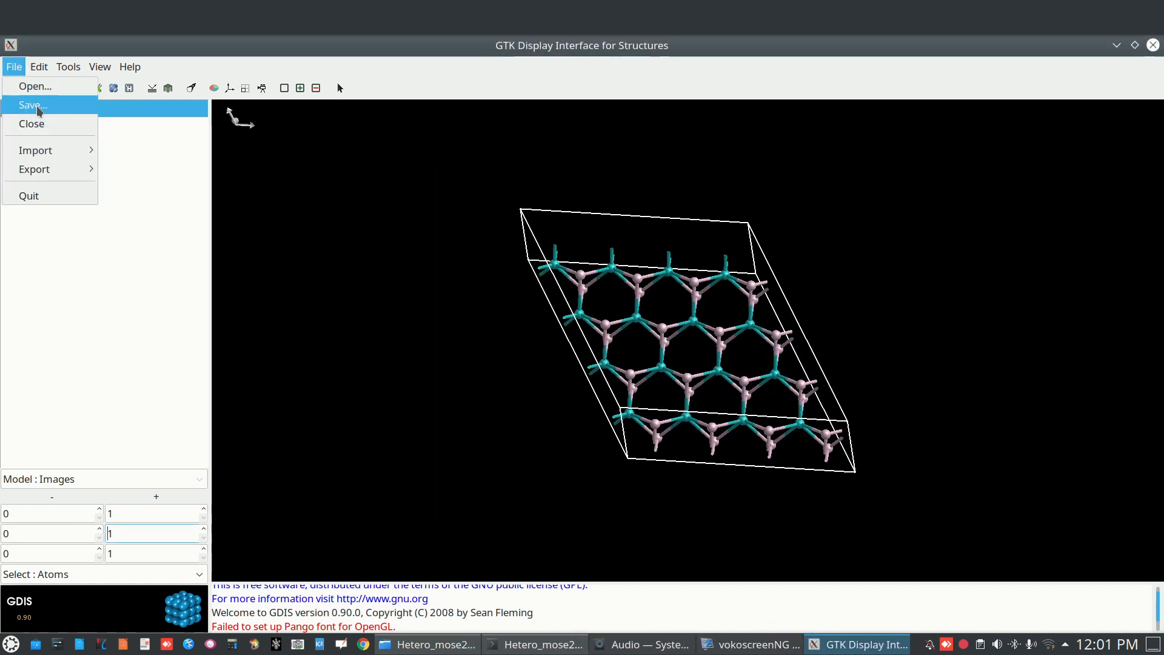
click(29, 104)
click(491, 431)
text(.cif)
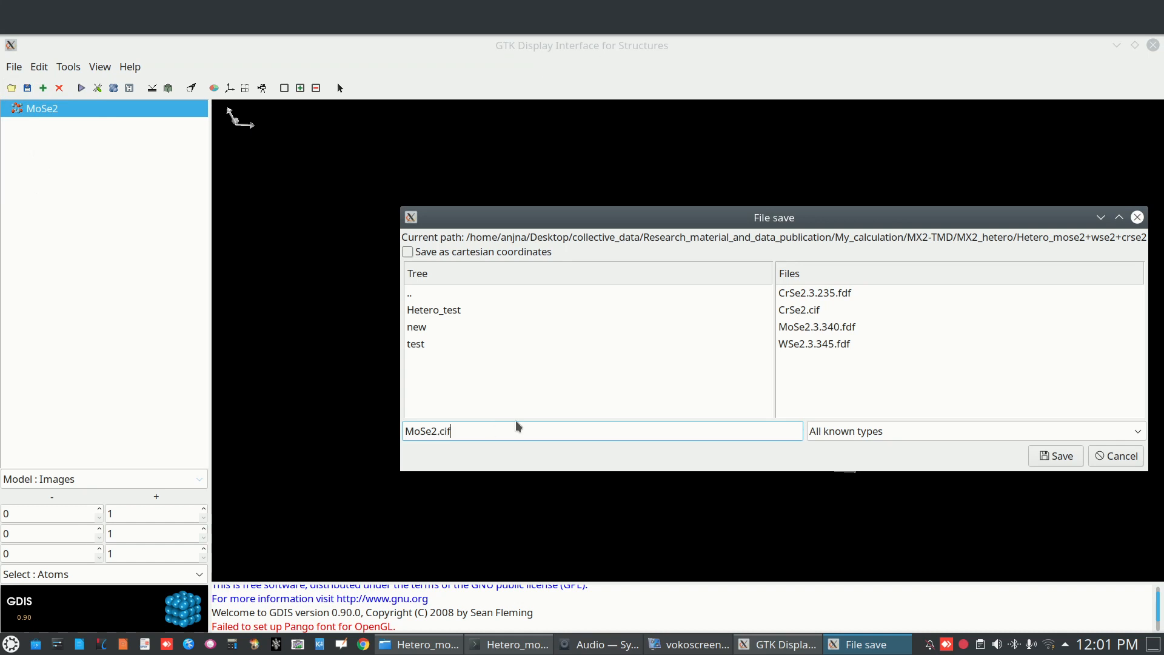
click(1055, 456)
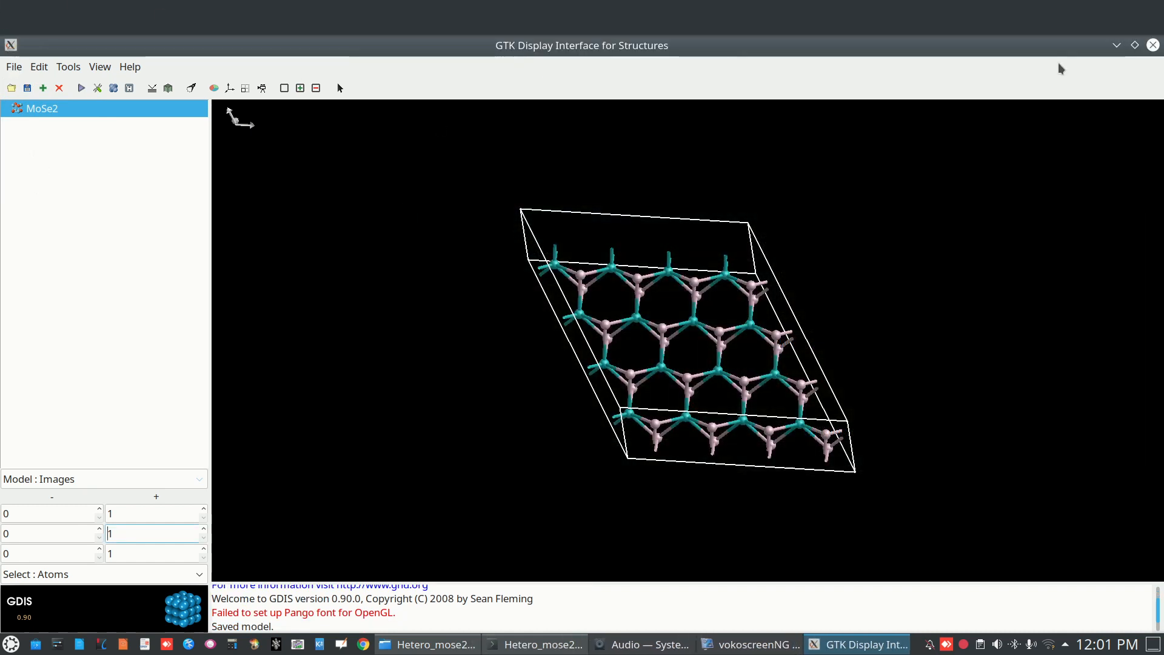
click(1152, 45)
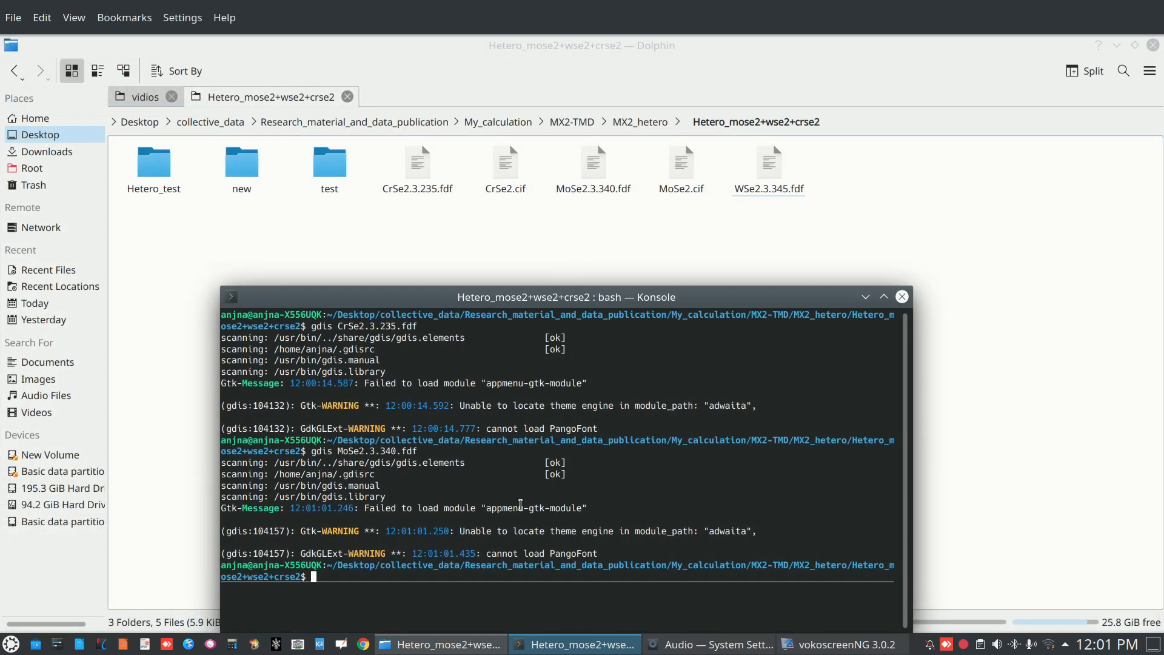
Clear the terminal output and open WSe2.3.345.fdf with gdis by editing the earlier command
key(Up)
key(Up)
key(Up)
key(Return)
key(Up)
key(Up)
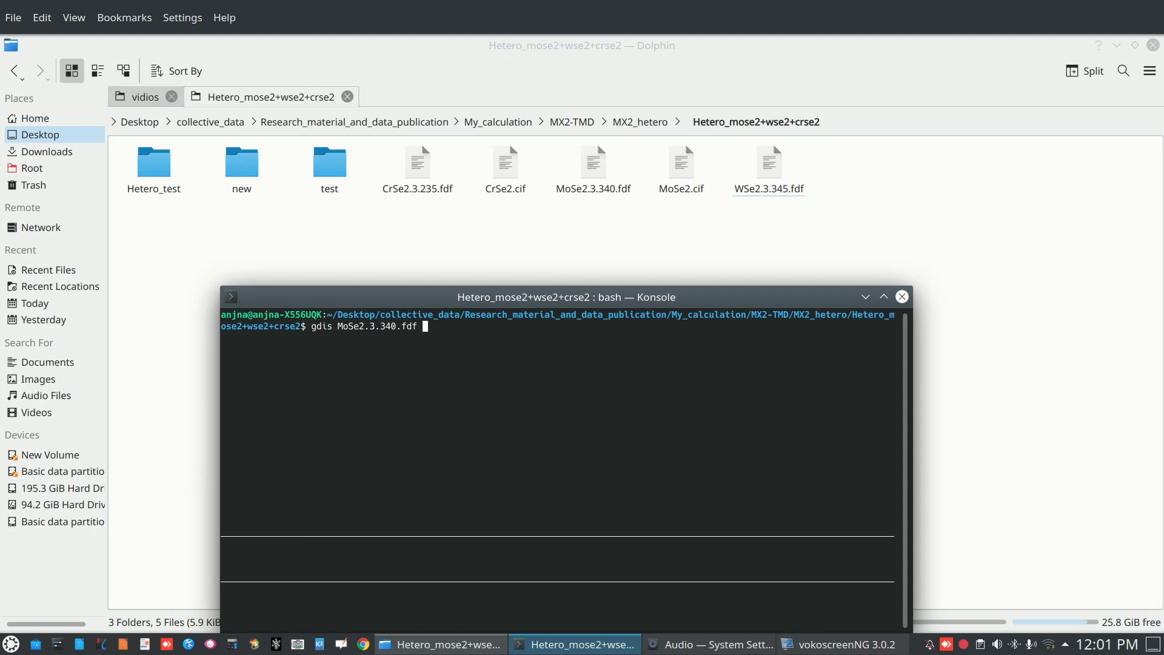
key(BackSpace)
key(BackSpace)
key(BackSpace)
key(BackSpace)
key(BackSpace)
key(BackSpace)
key(BackSpace)
key(BackSpace)
key(BackSpace)
key(BackSpace)
key(BackSpace)
text(W)
key(Tab)
key(Return)
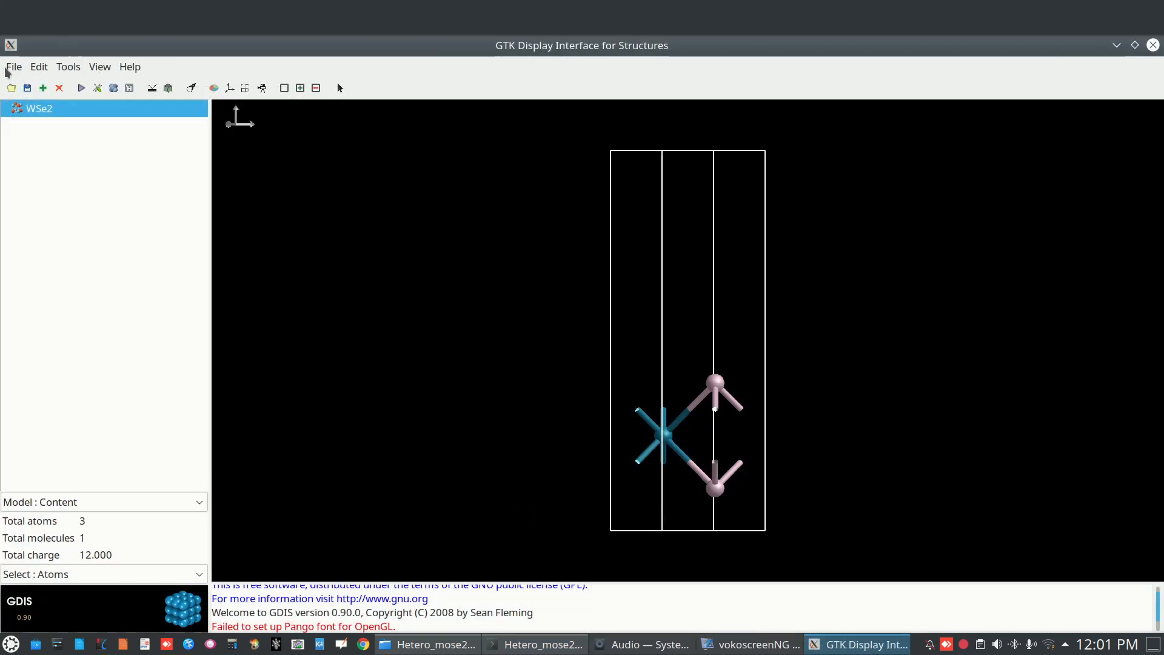
Set the WSe2 model's positive periodic images to 4 along both the first and second cell directions
click(199, 502)
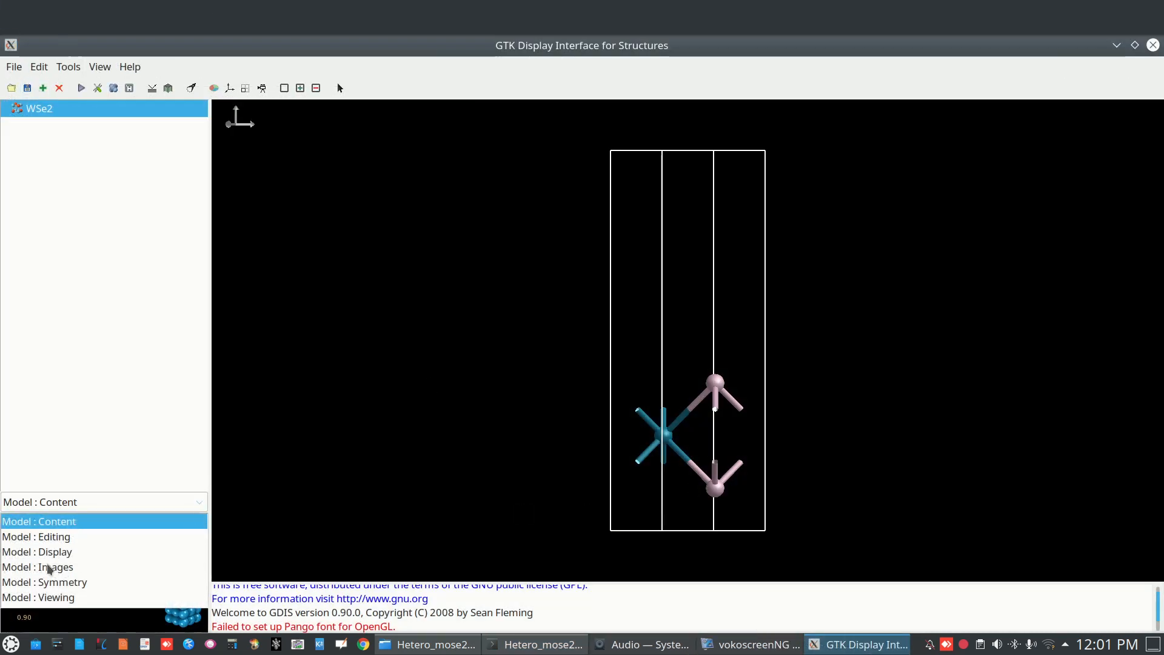
click(65, 566)
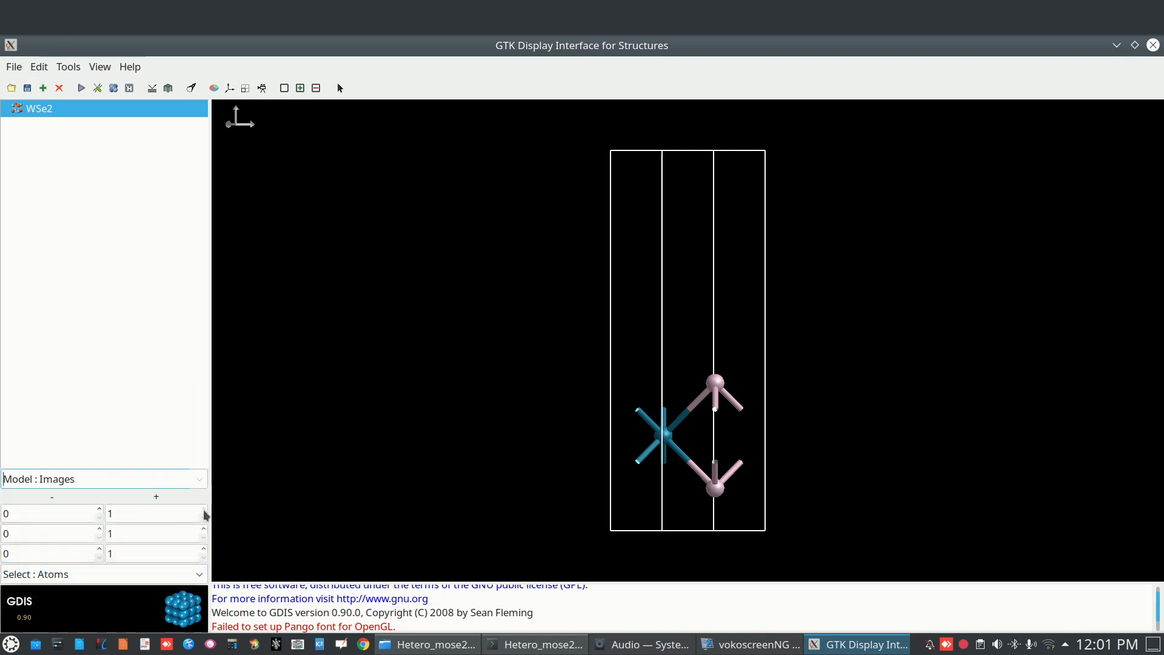
click(204, 511)
click(205, 511)
click(204, 511)
click(204, 530)
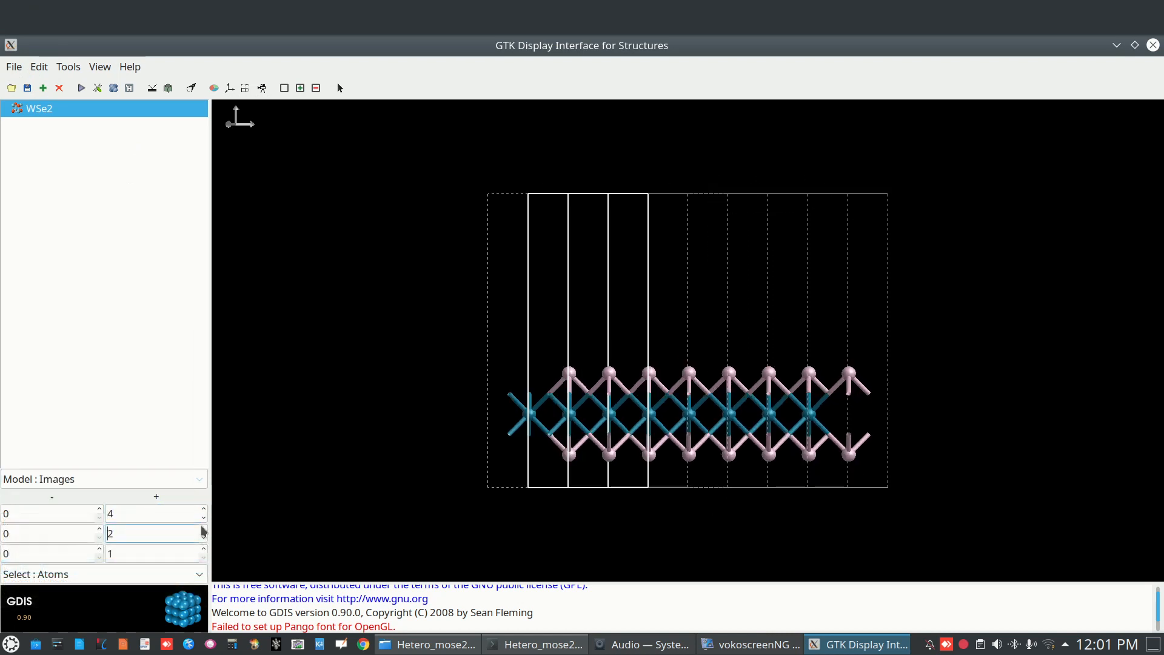
click(204, 529)
click(203, 530)
drag(607, 402, 591, 444)
click(13, 67)
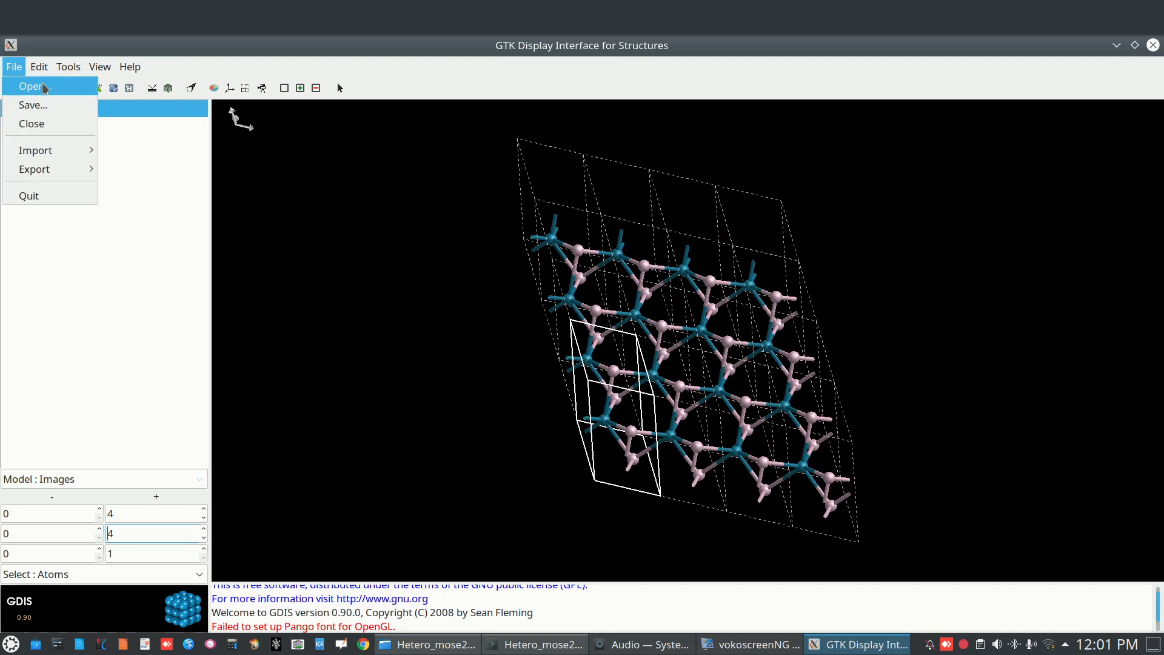
click(146, 153)
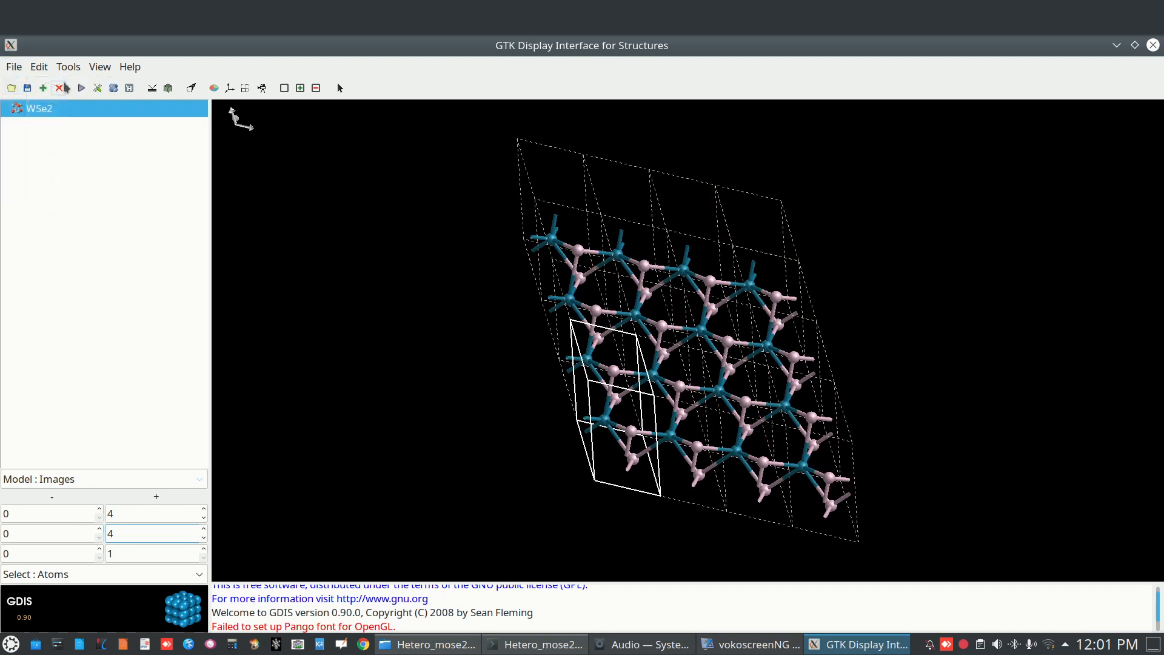
Make a supercell from the repeated WSe2 images and close the model editing dialog
click(98, 89)
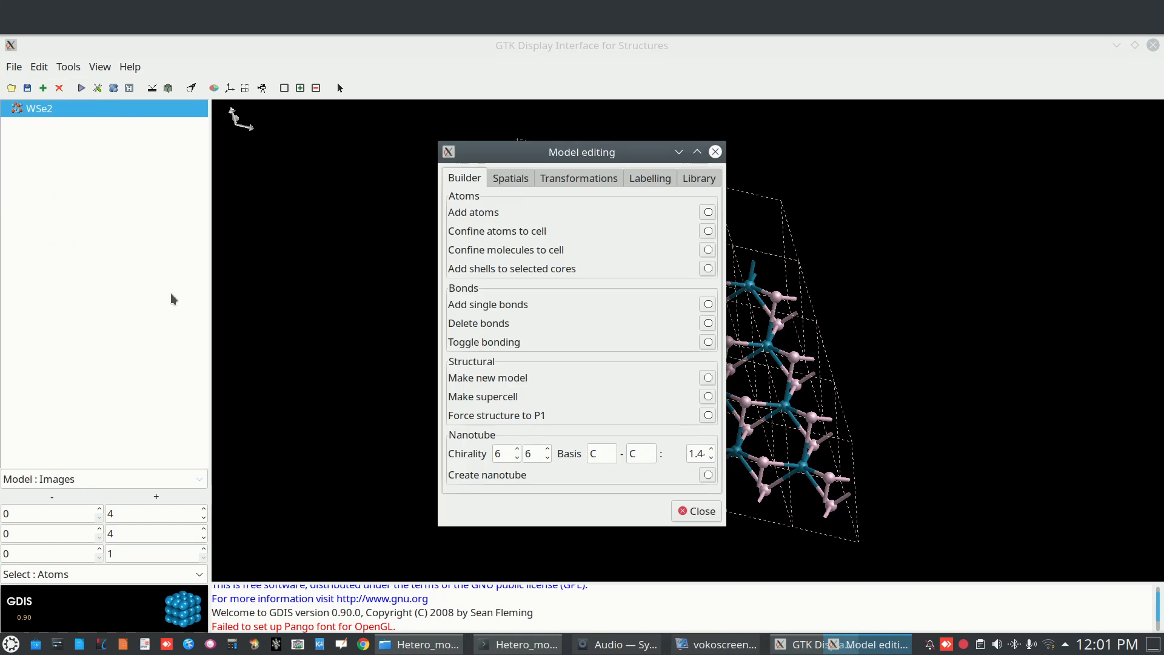
click(708, 396)
click(697, 511)
right_drag(706, 303, 713, 368)
Save the WSe2 supercell as WSe2.cif in the current folder and close the GDIS window
click(21, 67)
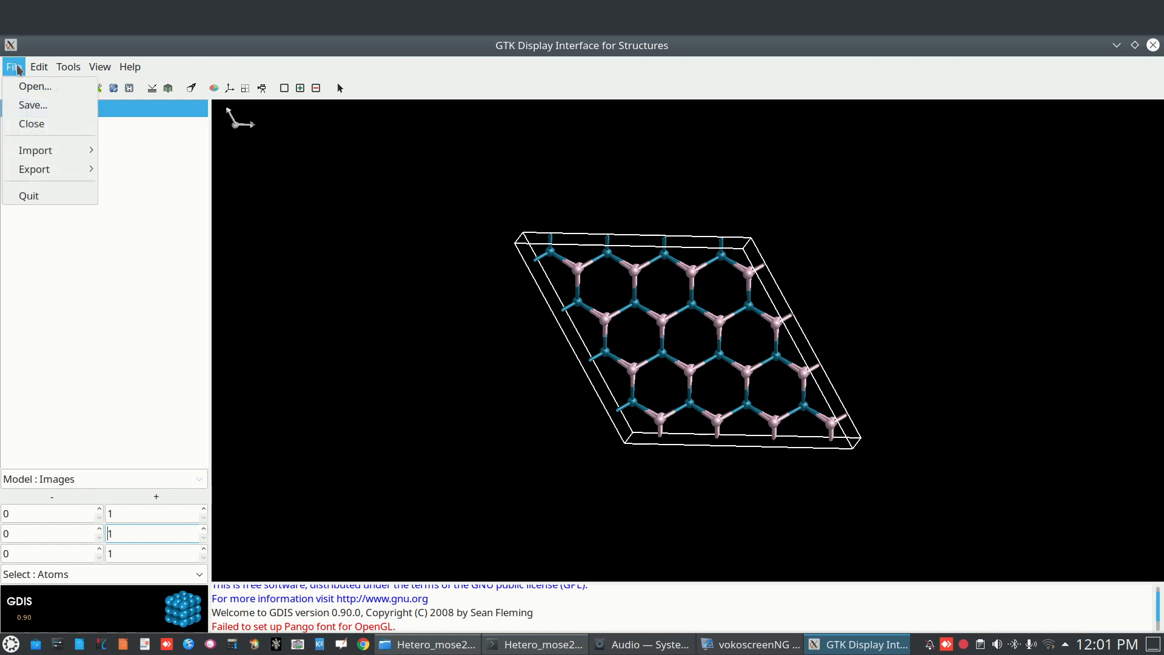
click(34, 106)
click(475, 426)
text(.cif)
click(1056, 464)
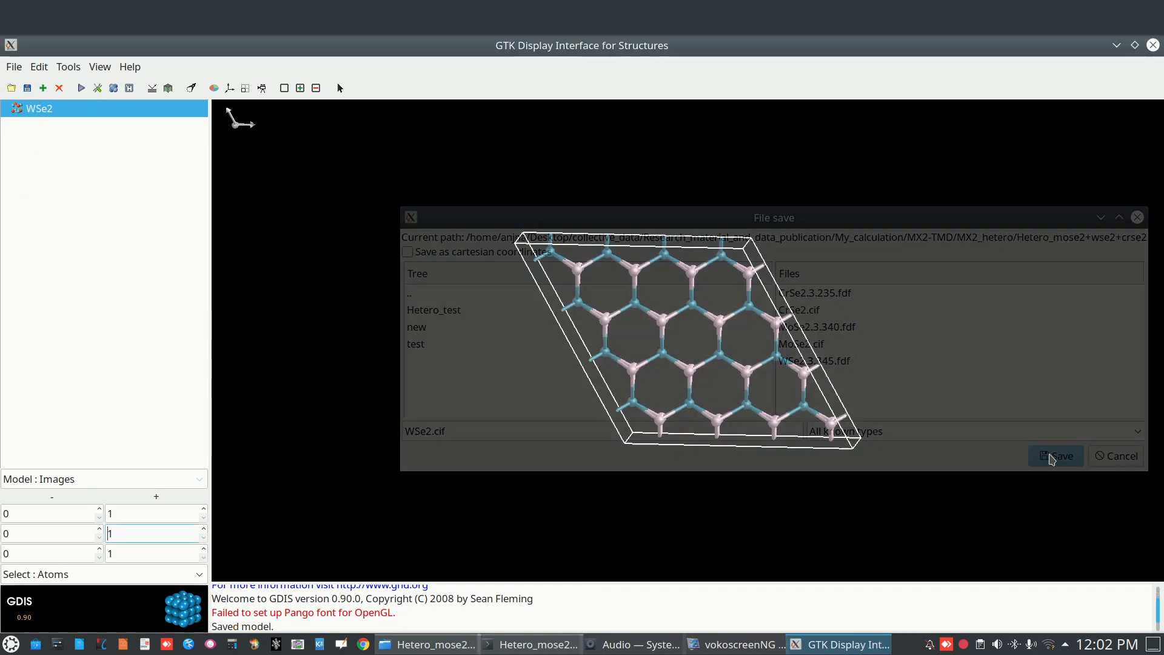
click(1151, 45)
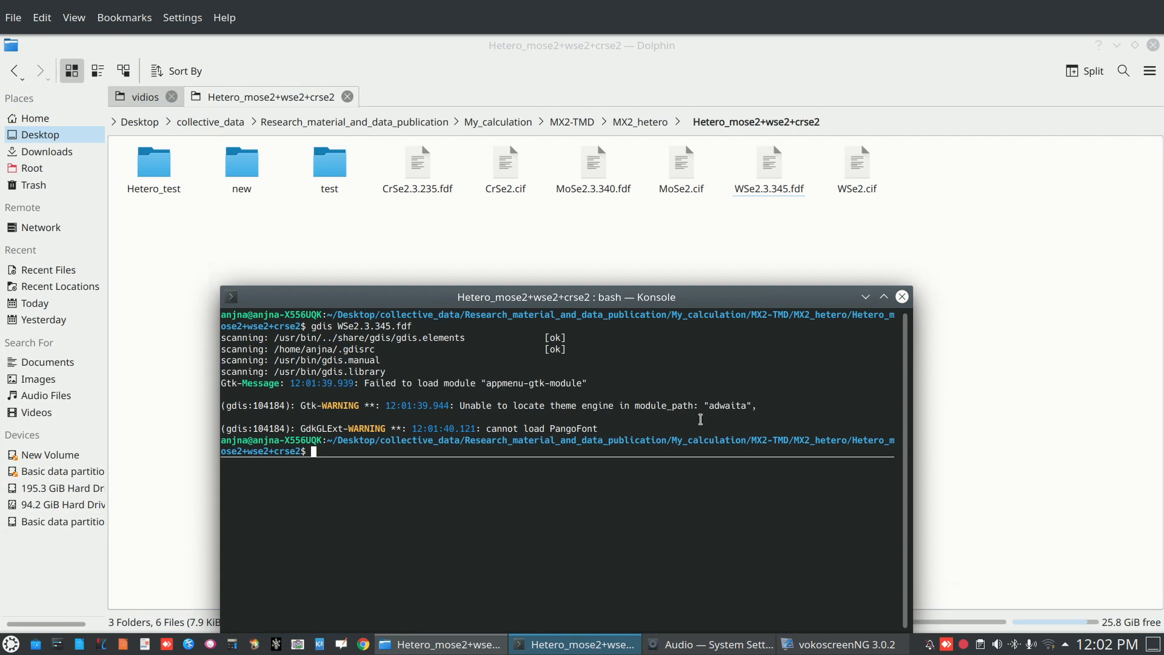
Clear the terminal output and check the saved CrSe2.cif, MoSe2.cif and WSe2.cif files in the file manager
text(clear)
key(Return)
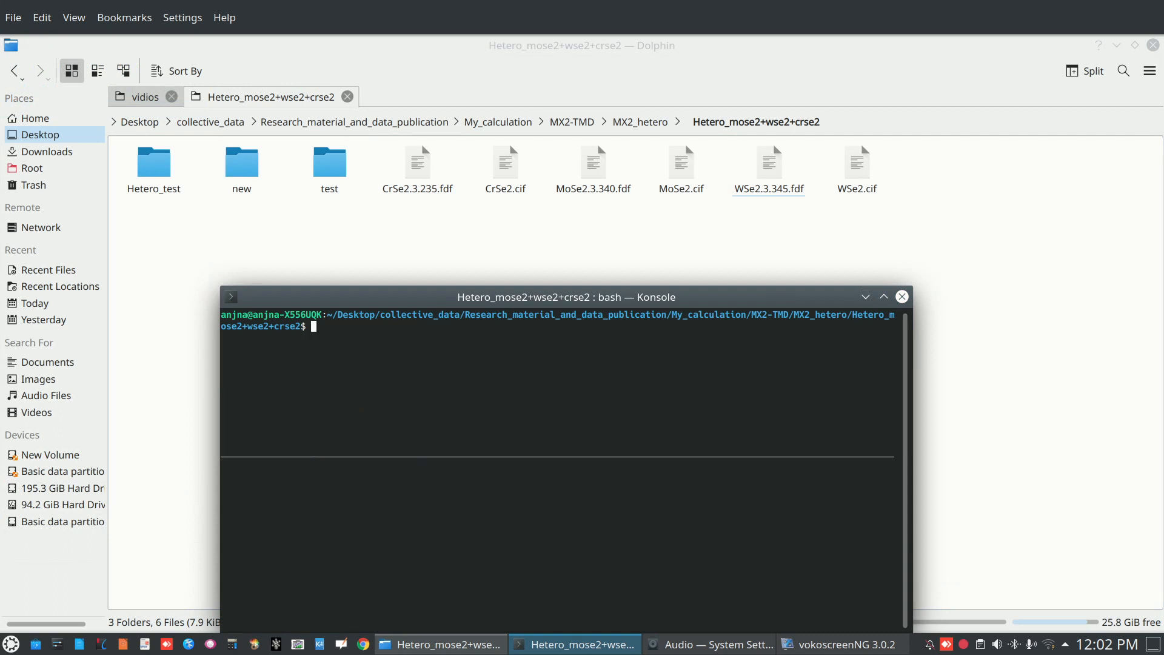
click(1135, 45)
click(459, 254)
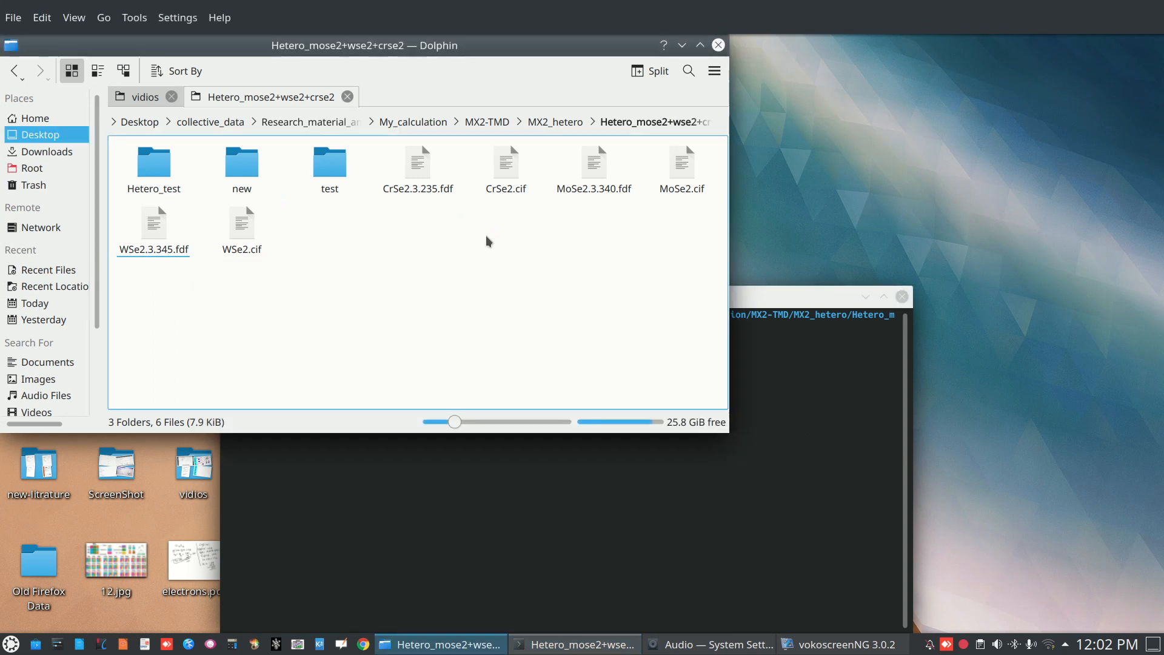
click(505, 163)
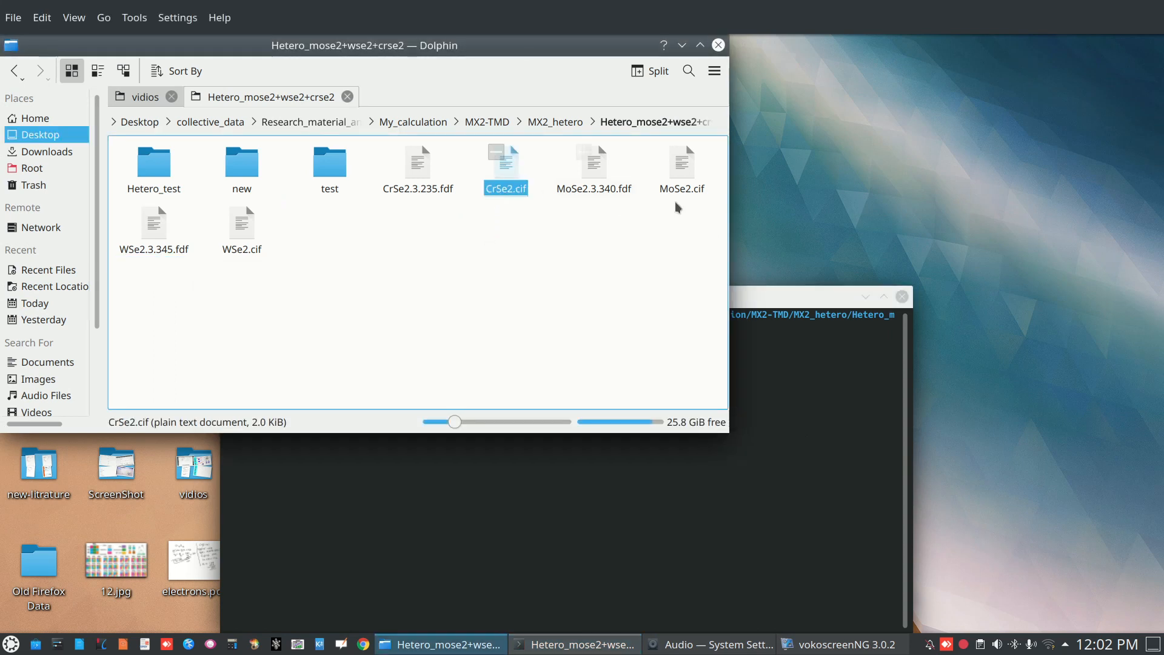
click(686, 190)
click(242, 229)
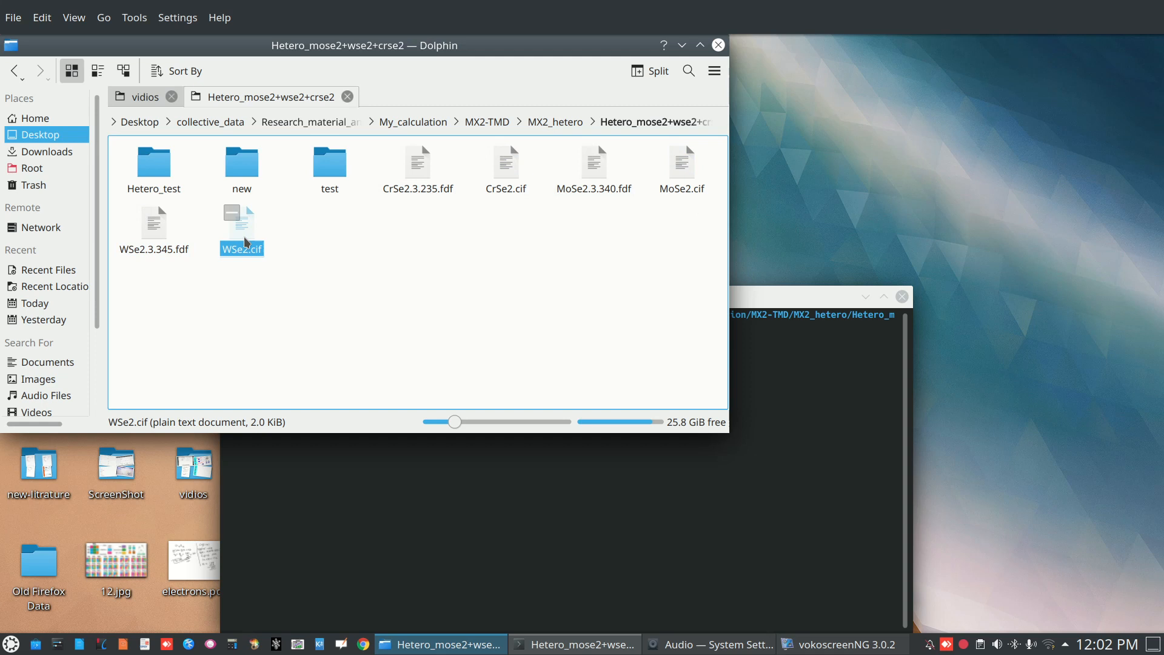
click(639, 533)
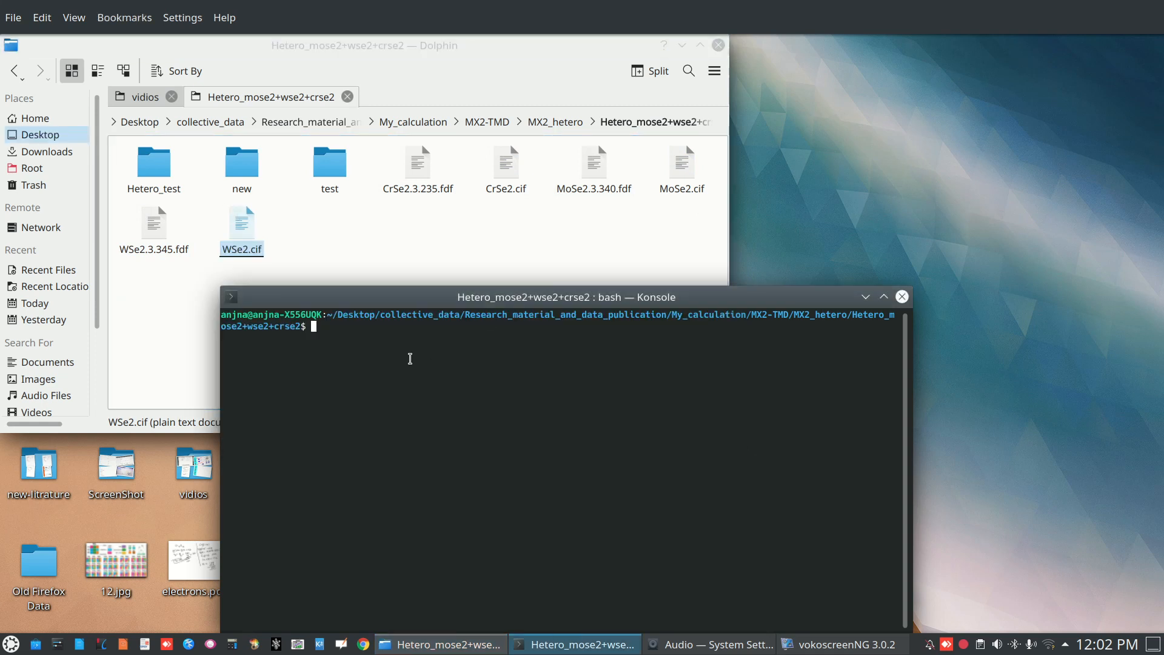
text(vesta)
key(Return)
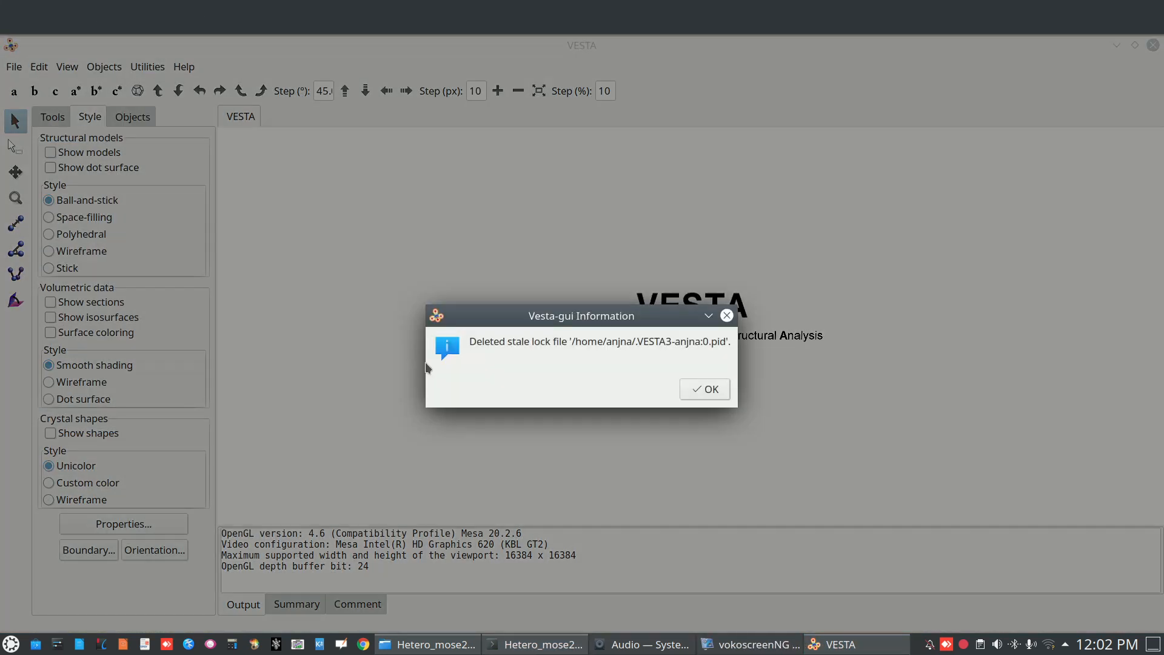
click(703, 389)
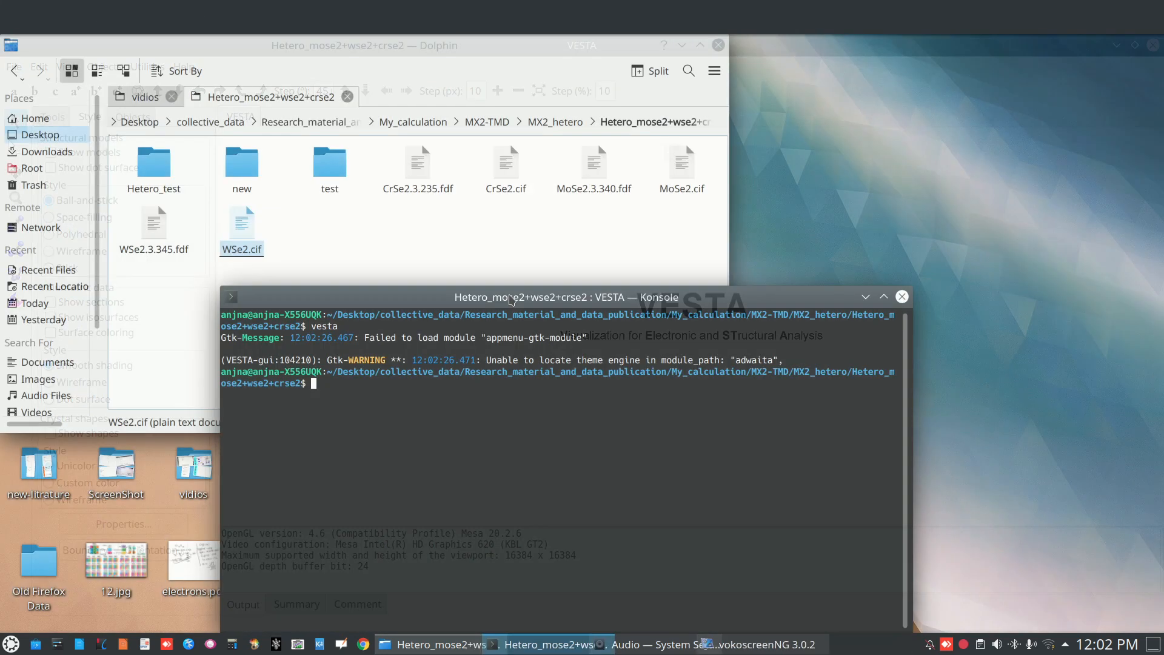
Open CrSe2.cif in VESTA from the terminal by extending the earlier vesta command
key(Up)
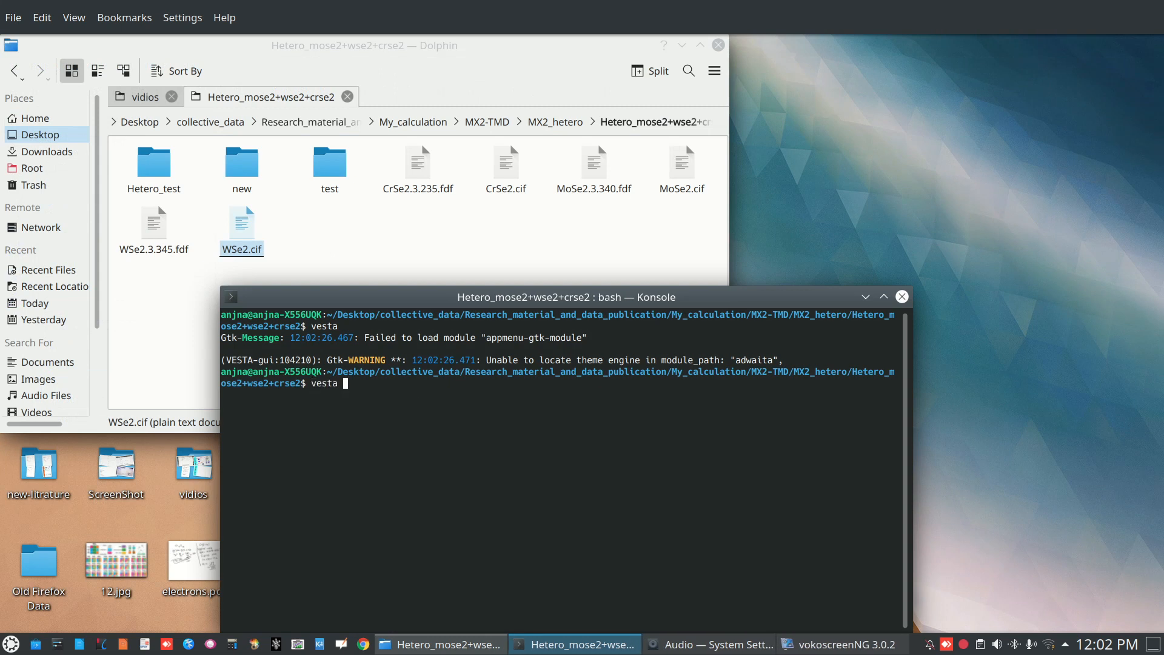
text(C)
key(Tab)
text(c)
key(Tab)
key(Return)
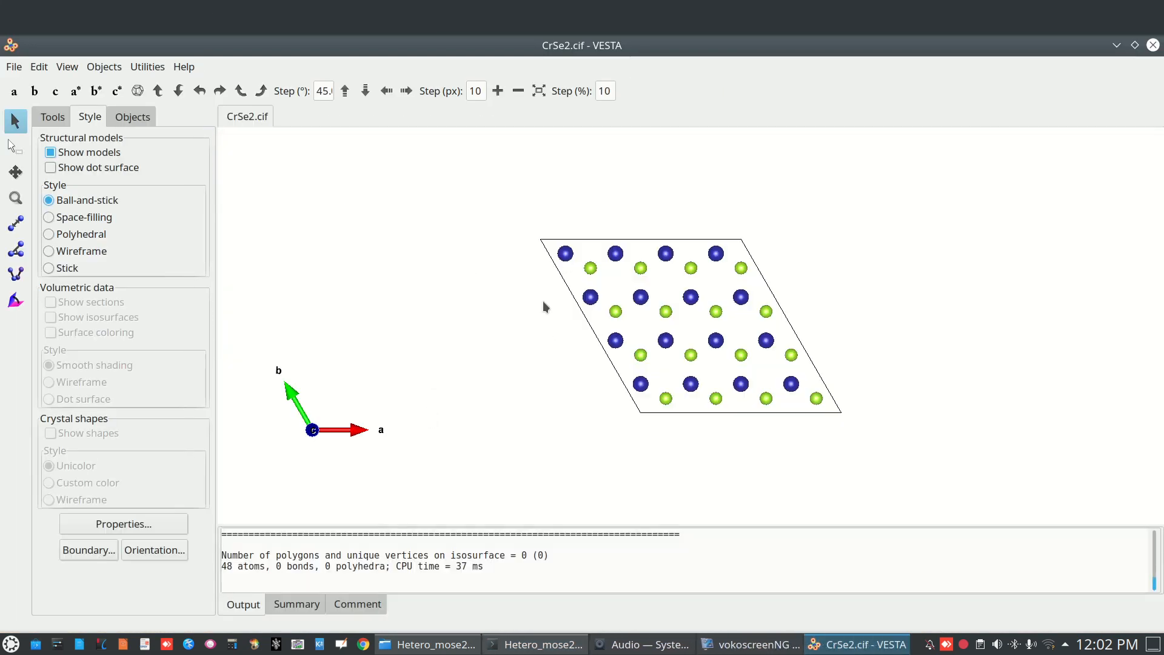
Import MoSe2.cif as a second phase into the CrSe2 structure data
drag(714, 354, 709, 287)
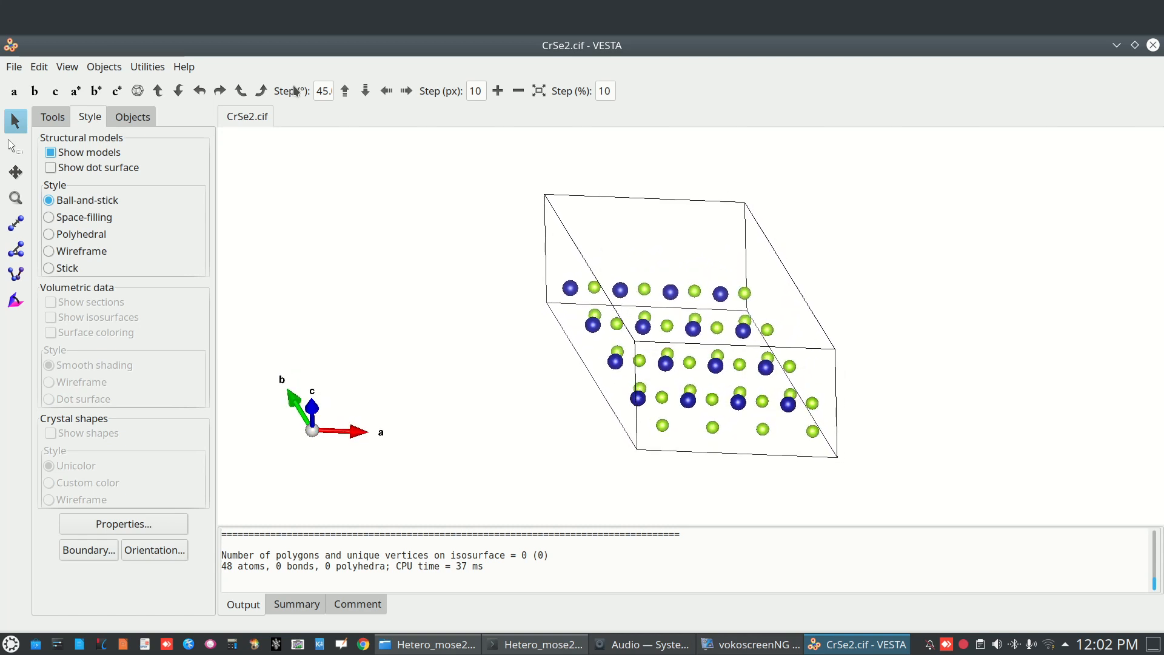
click(39, 67)
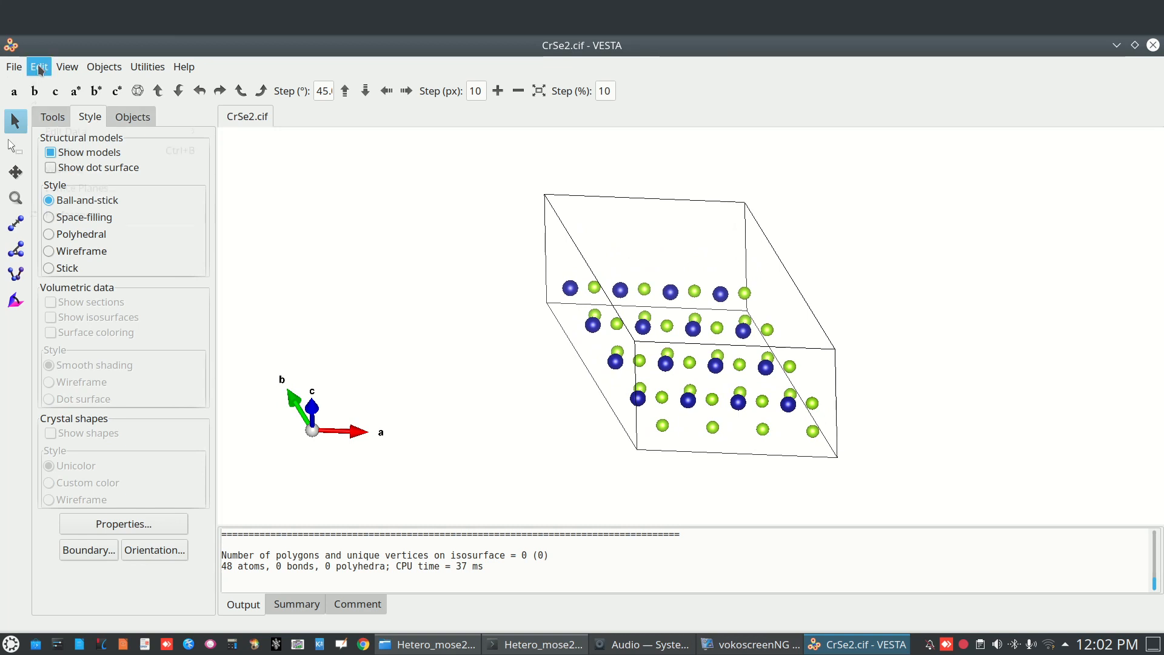
mouse_move(73, 131)
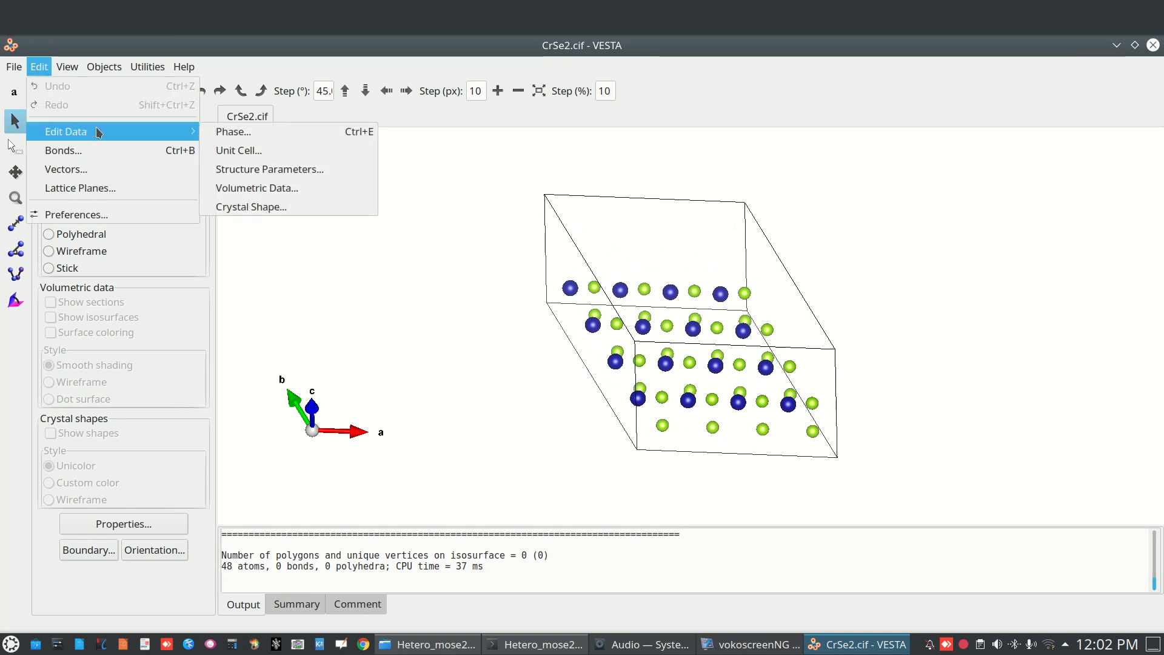
click(241, 131)
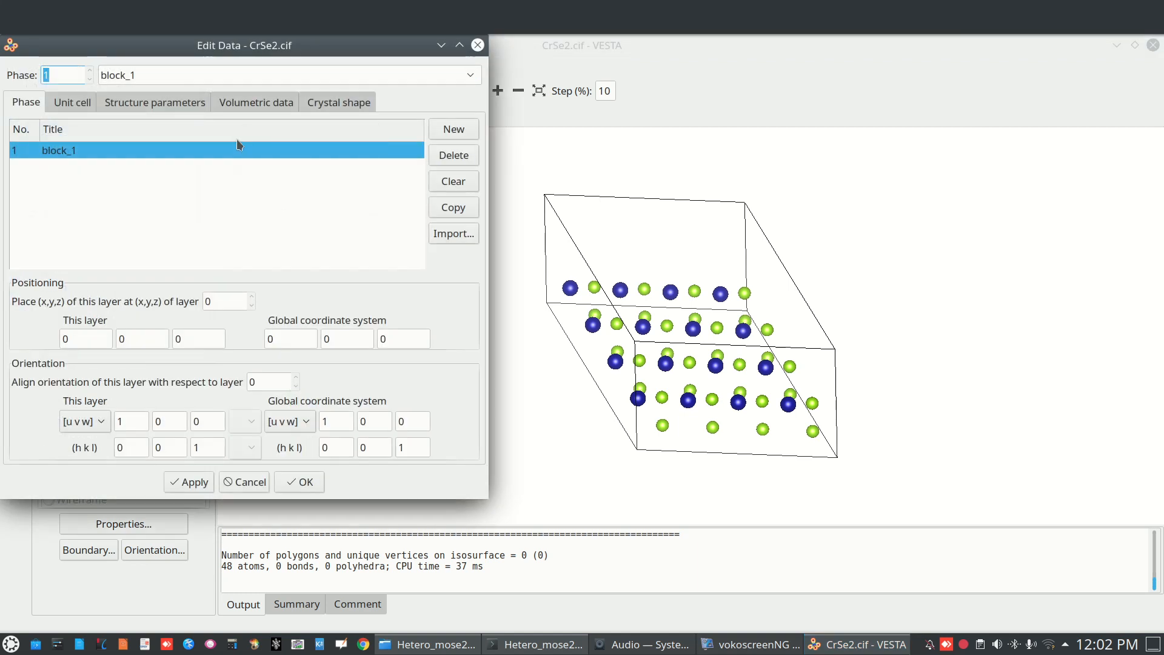
click(450, 235)
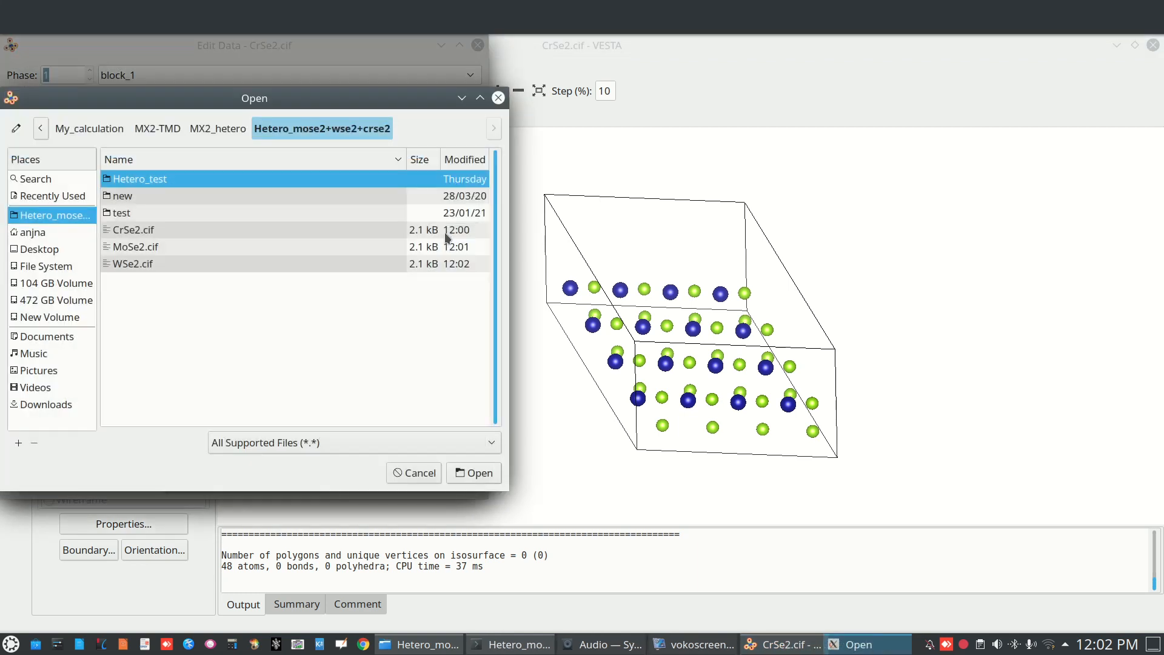
click(147, 248)
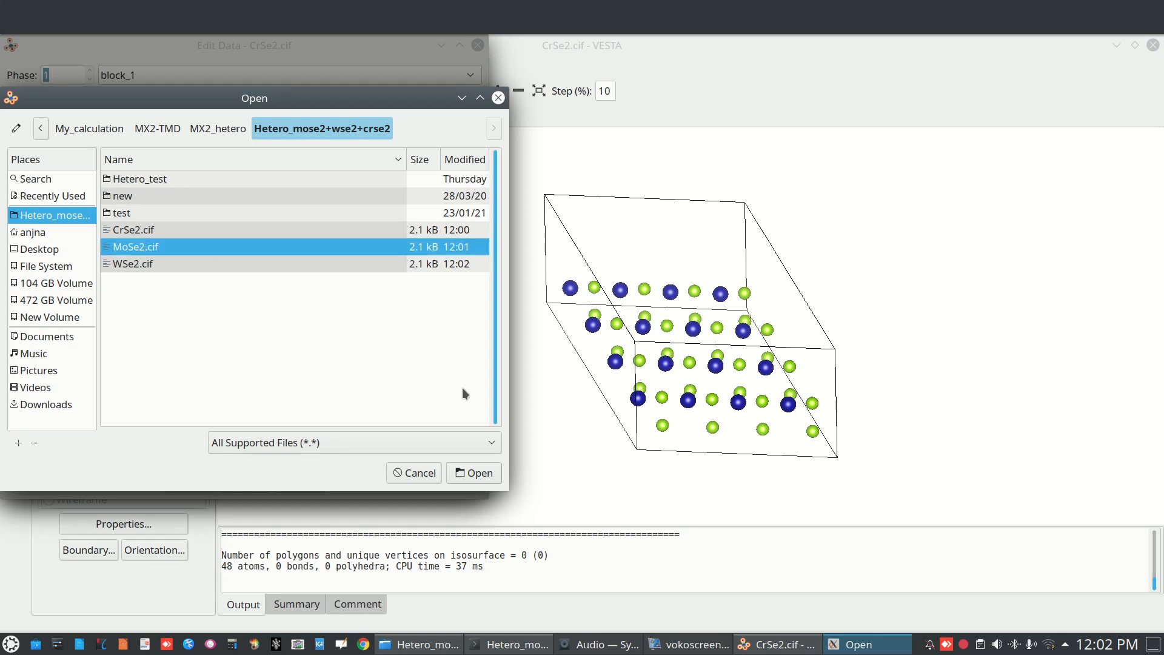
click(474, 474)
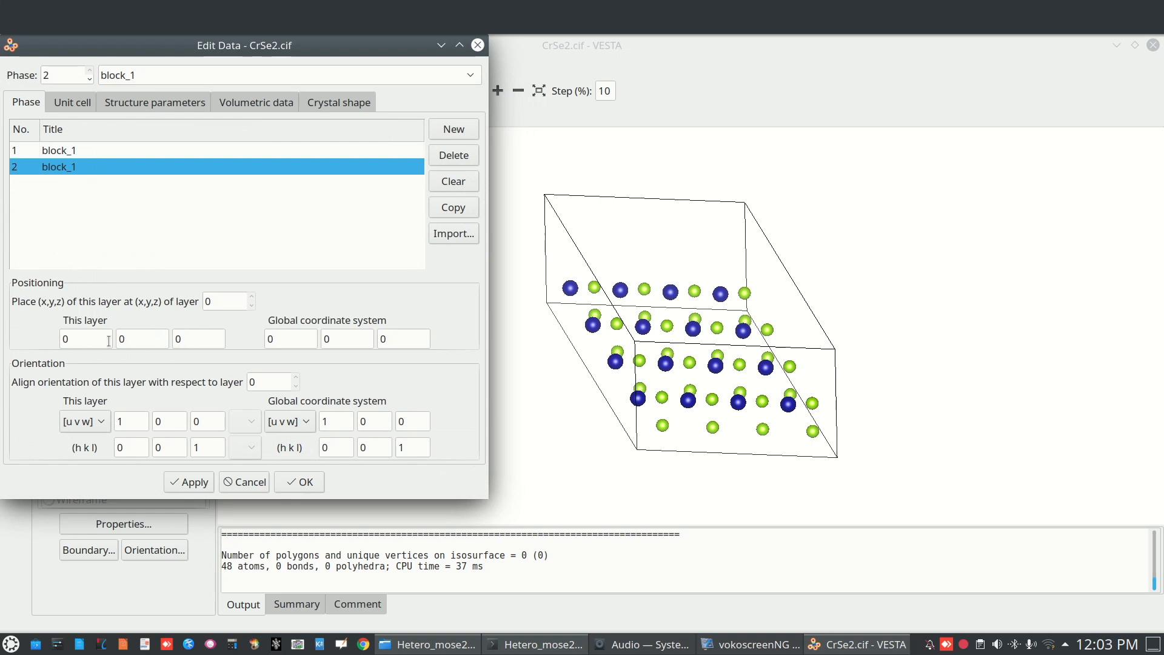
Set the MoSe2 phase's own-layer z position to 0.8, apply it and close the data editor
click(188, 340)
click(195, 484)
drag(668, 394, 659, 342)
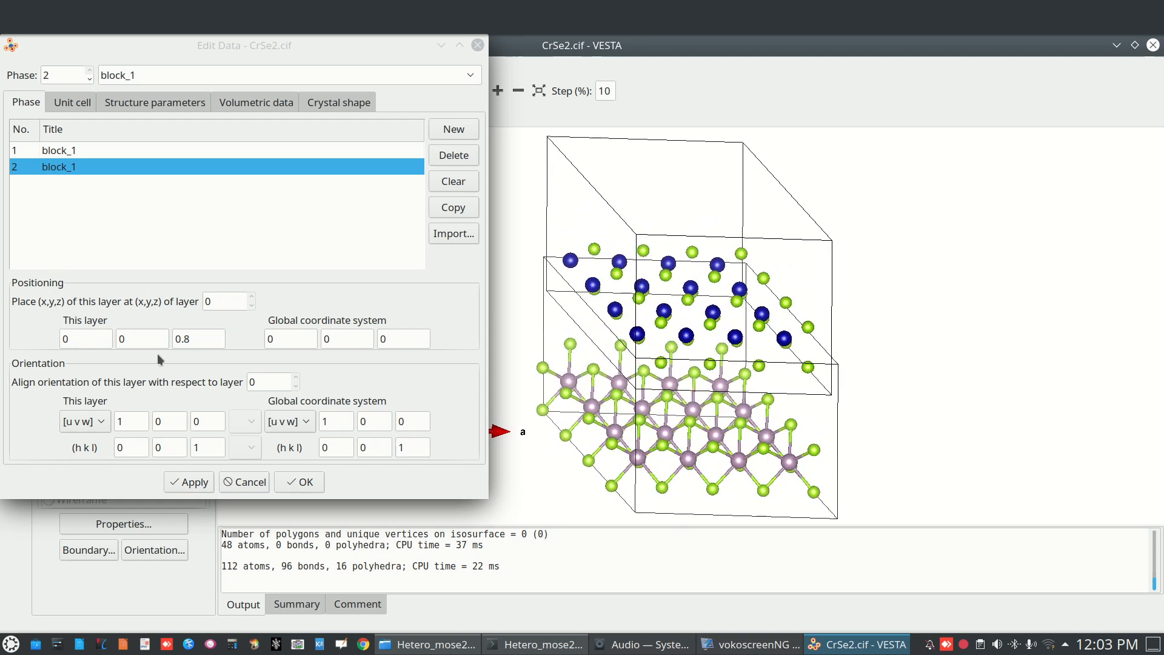
click(299, 482)
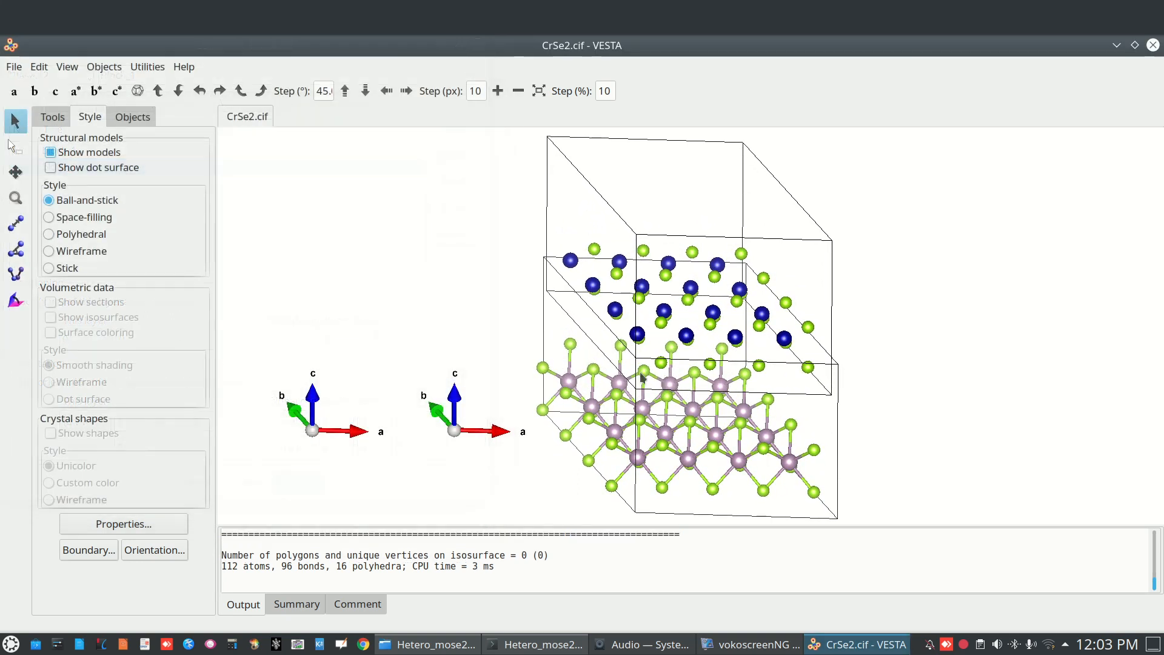
Reopen the phase data and import WSe2.cif as a third phase
drag(626, 344, 702, 373)
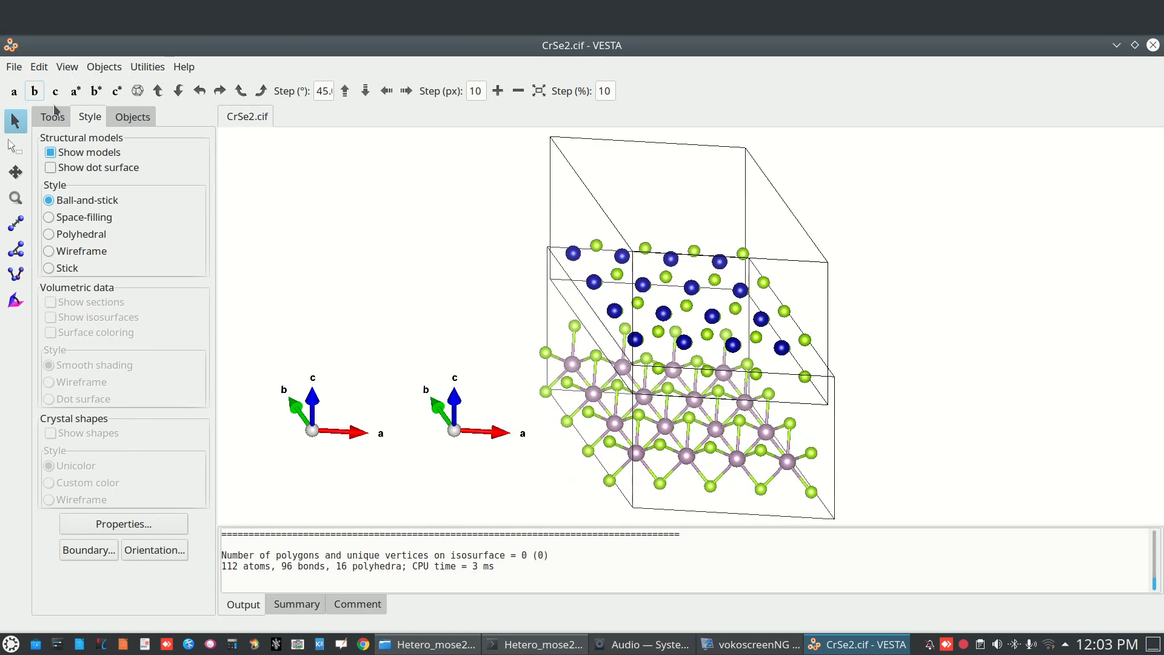
click(39, 66)
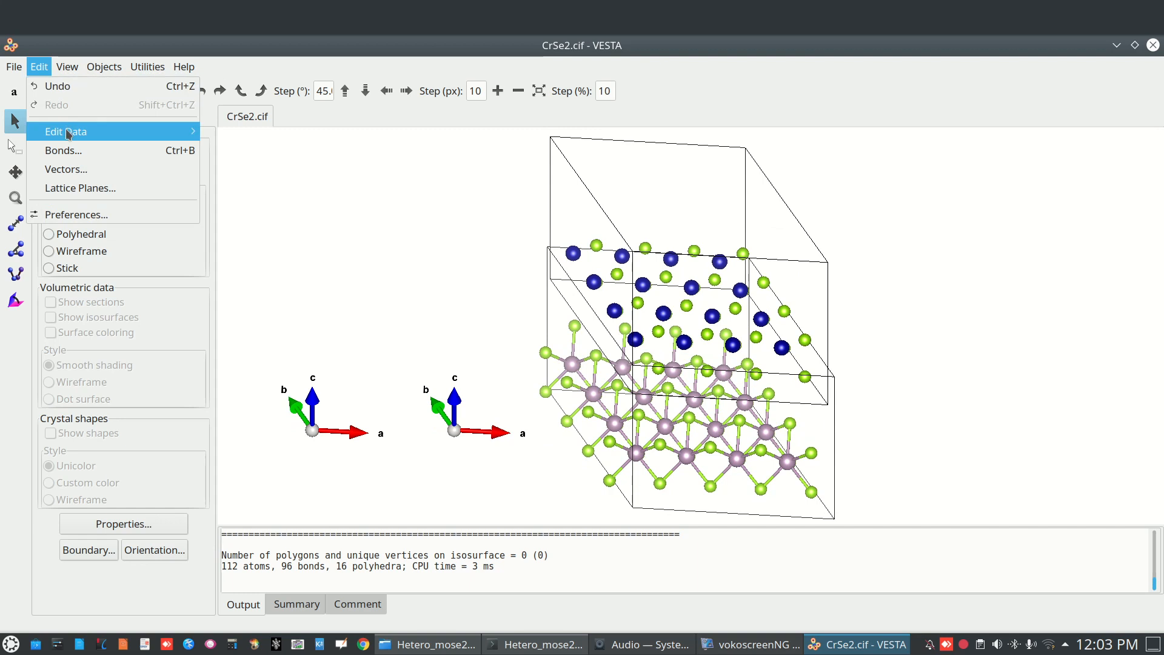
mouse_move(68, 134)
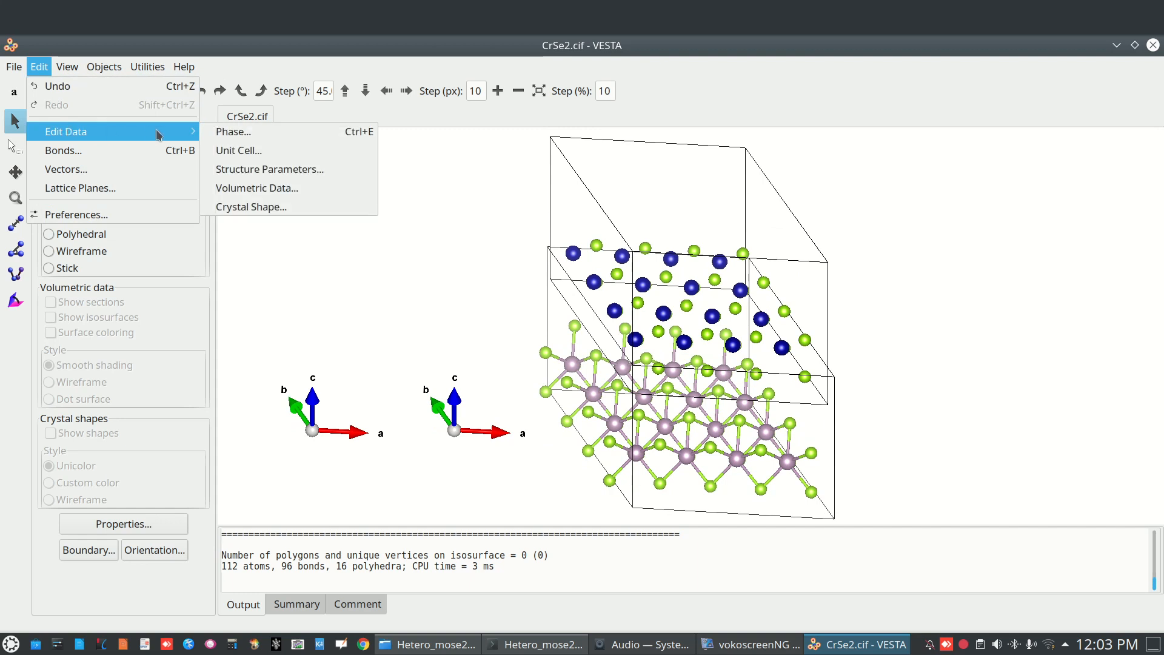
click(236, 136)
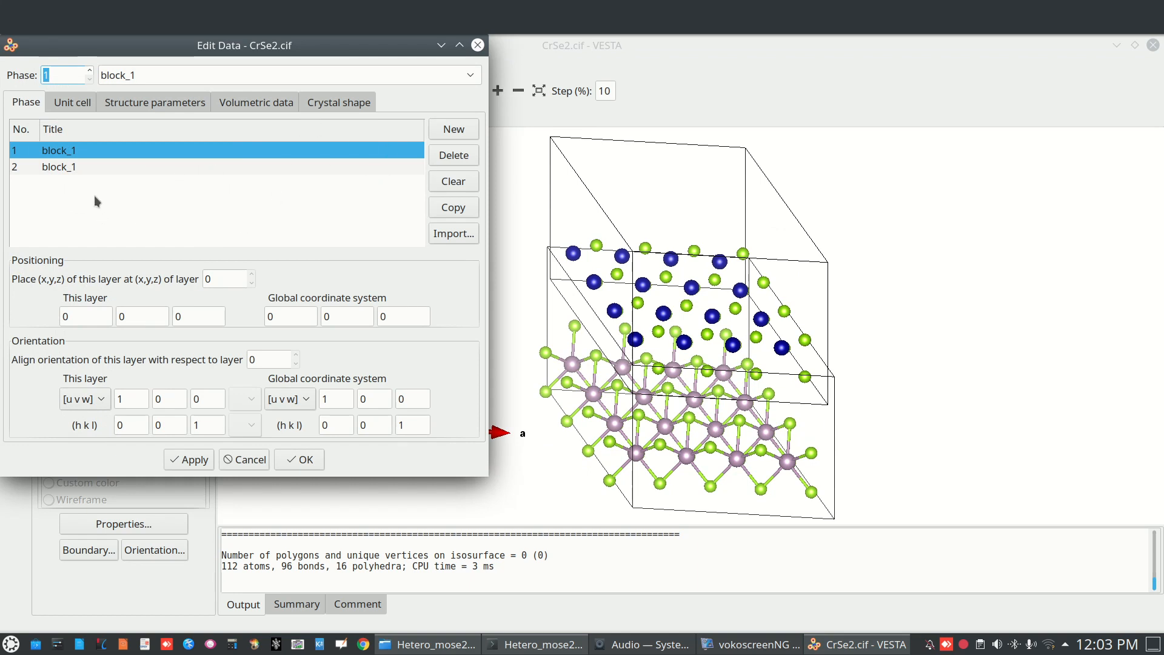
click(80, 167)
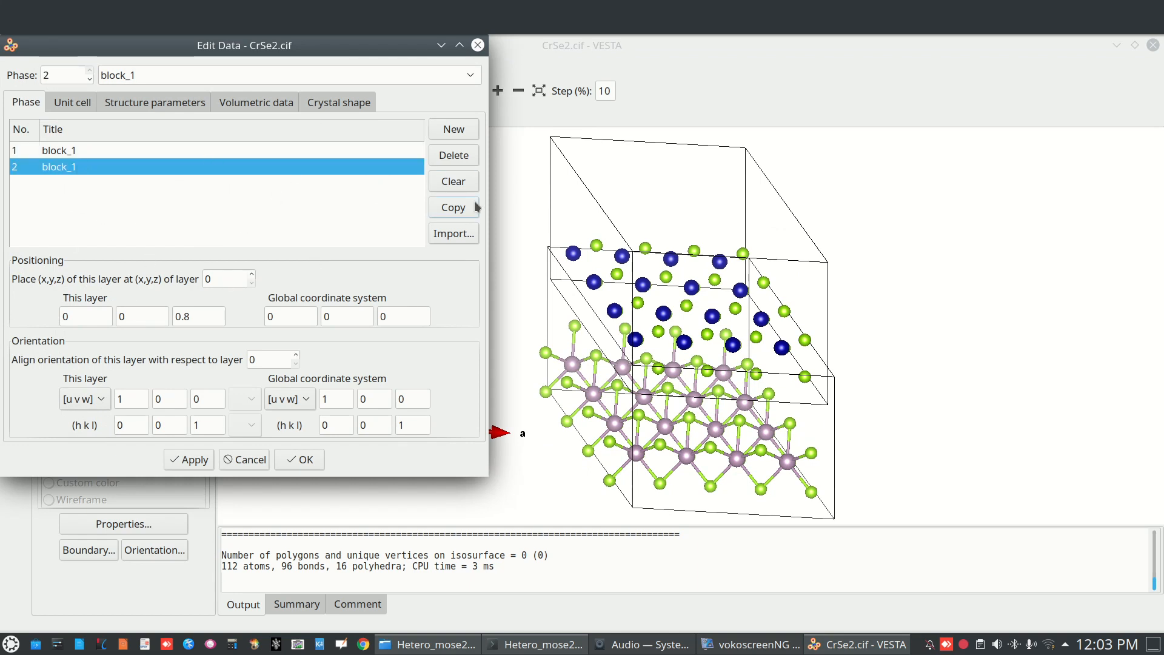
click(451, 235)
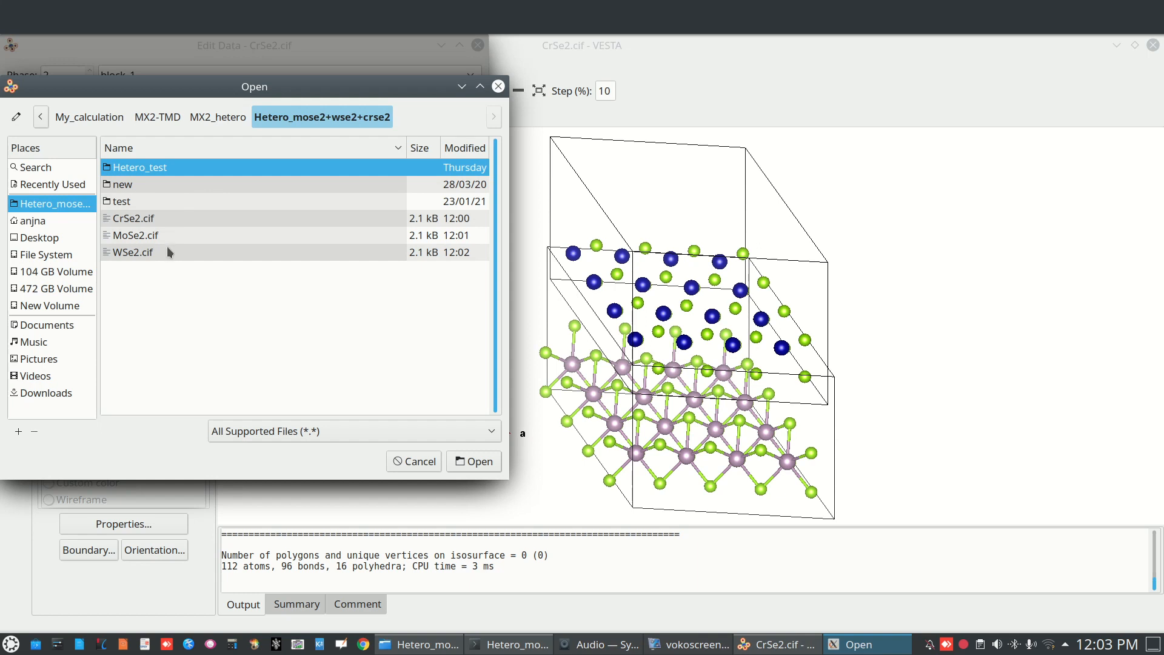
click(159, 253)
click(474, 461)
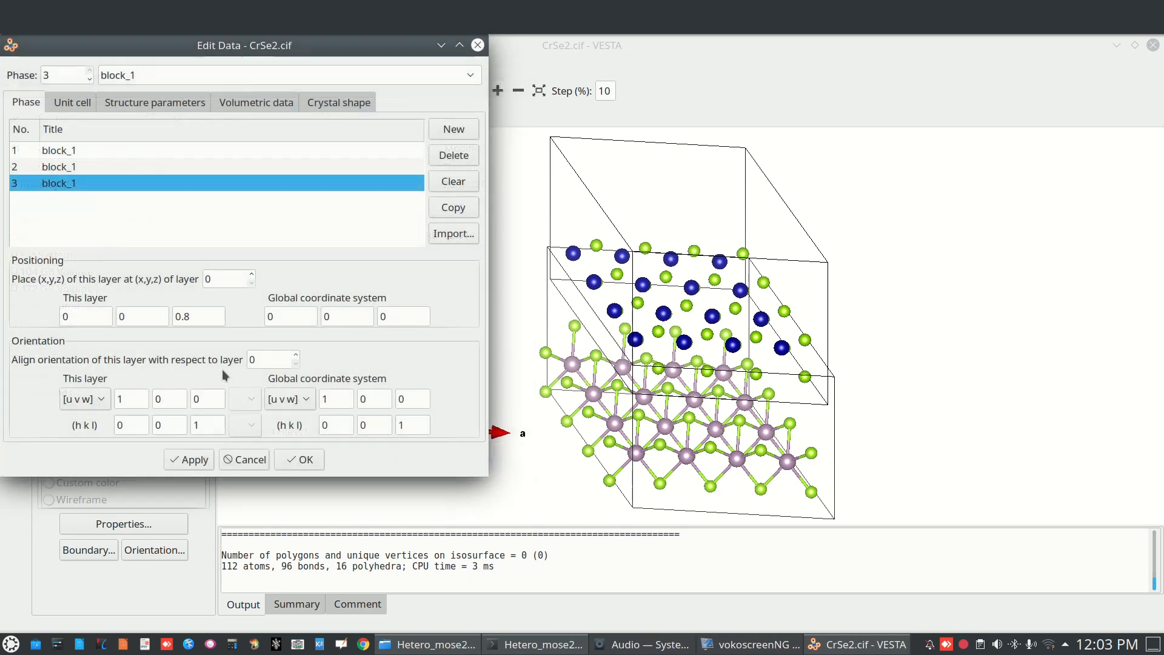
Try an own-layer z position of 1.0 for the WSe2 phase and inspect the layer spacing
click(203, 315)
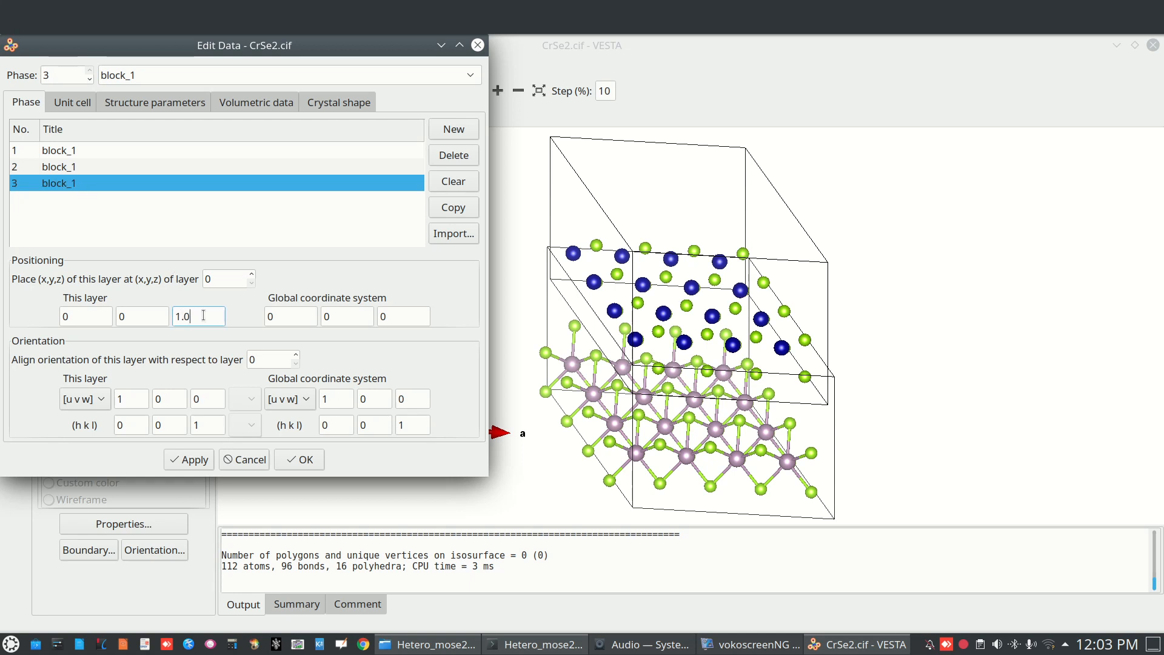
click(187, 464)
click(641, 387)
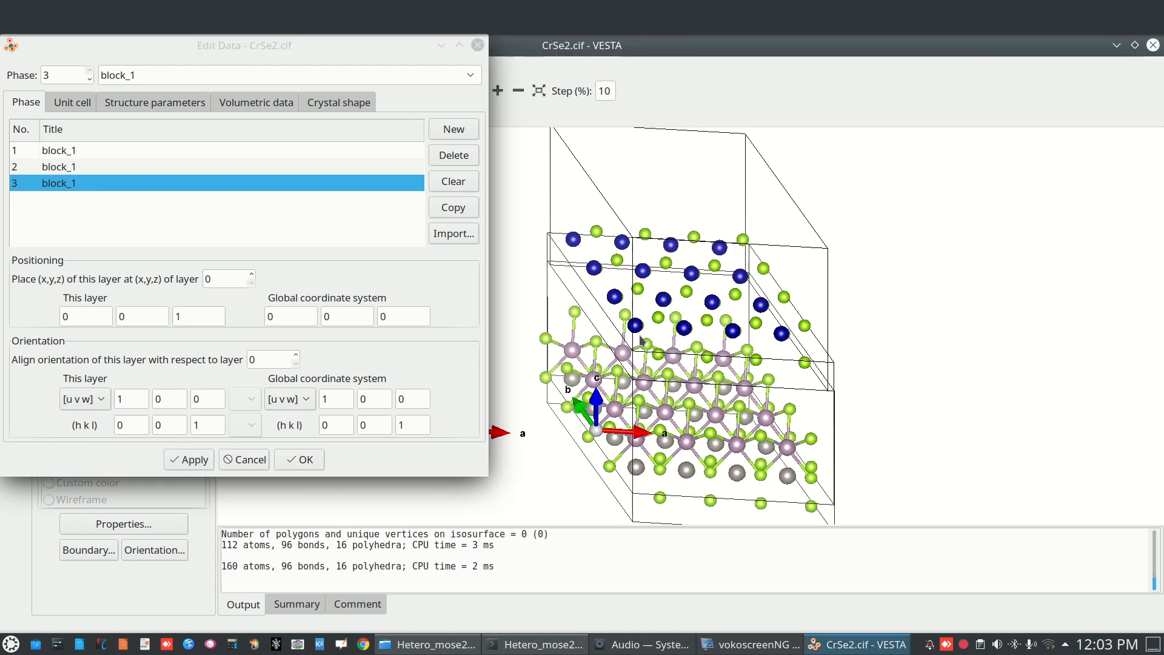
drag(705, 331, 744, 352)
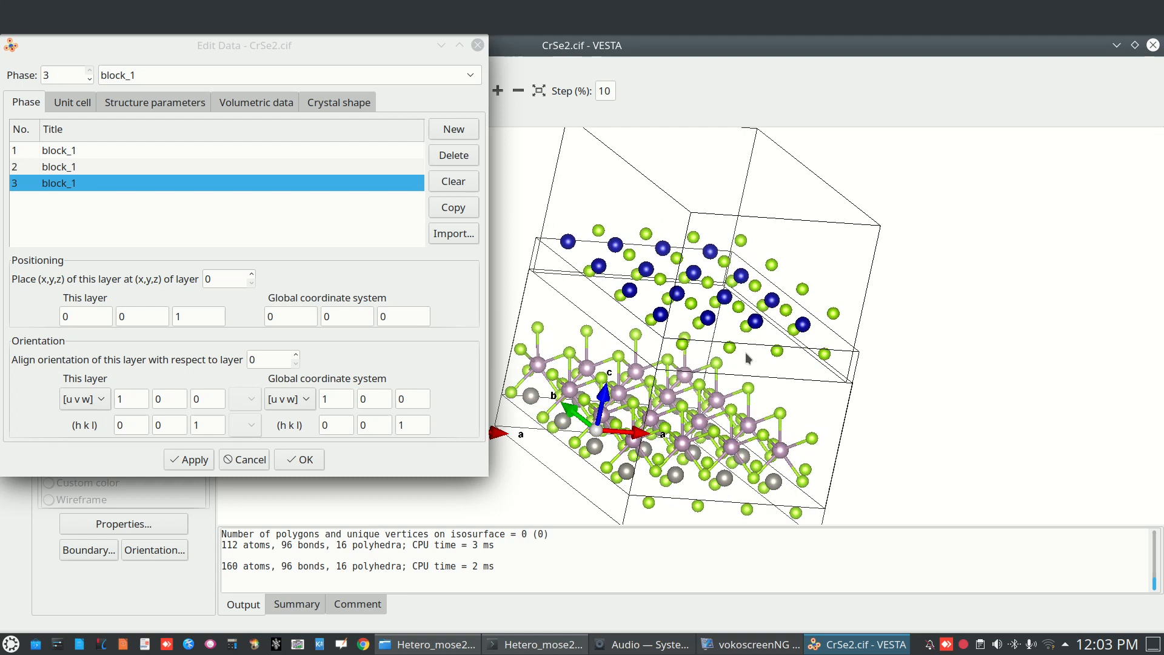
Set the WSe2 phase's own-layer z position to 1.5, apply it and close the data editor
click(198, 316)
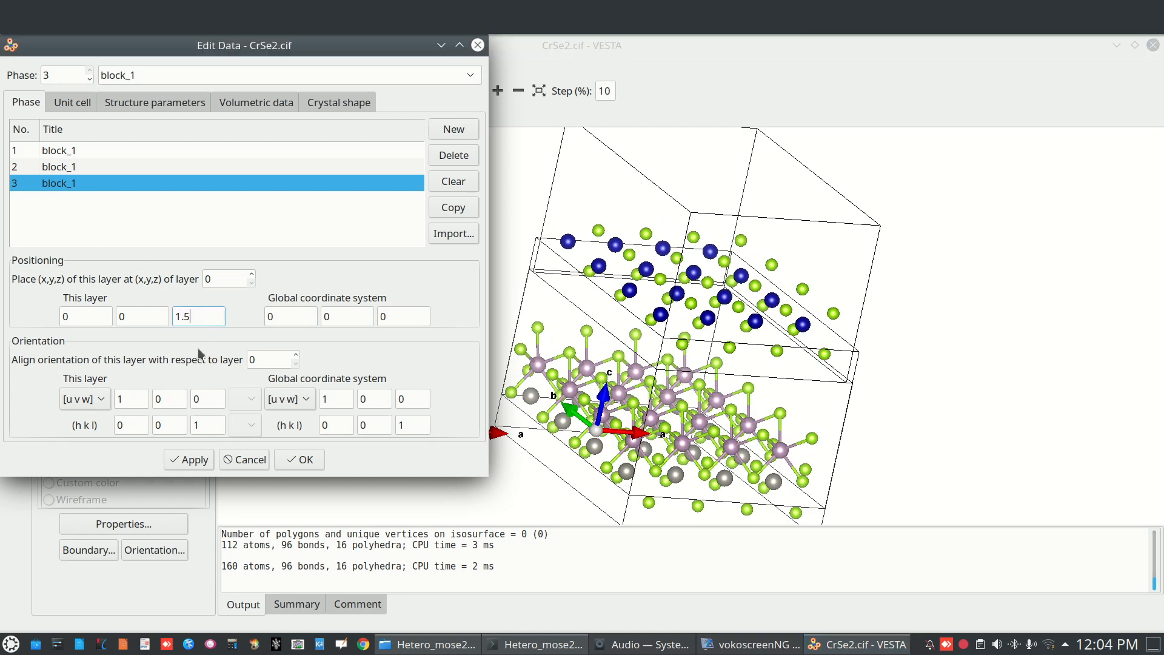
click(189, 459)
drag(725, 283, 612, 397)
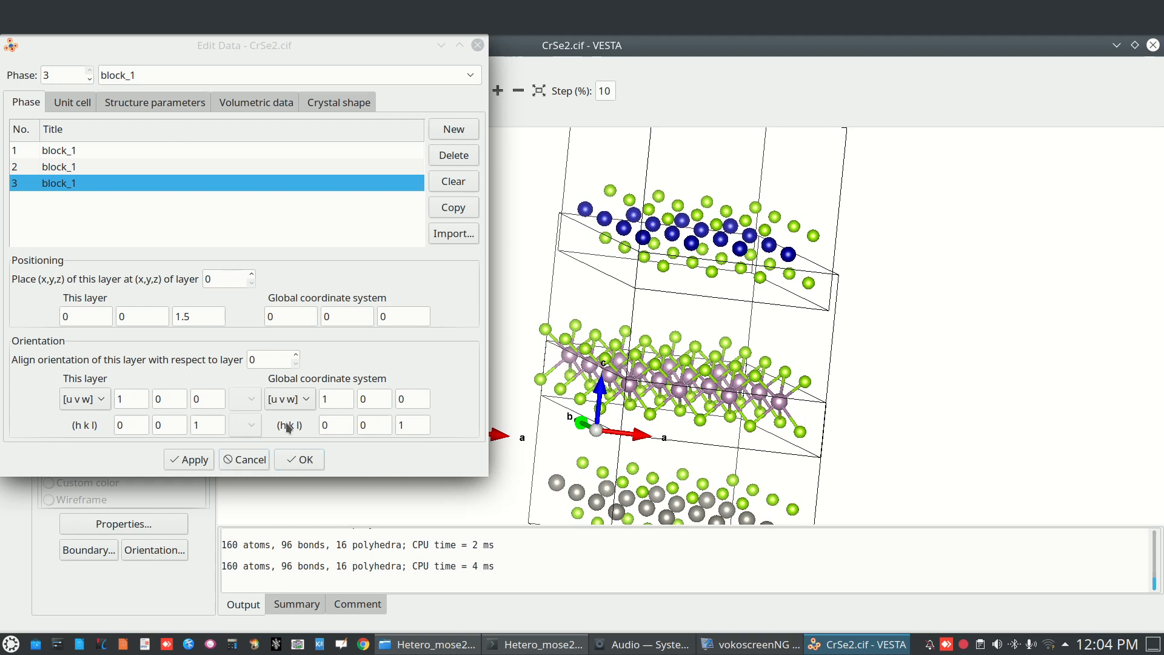
click(306, 462)
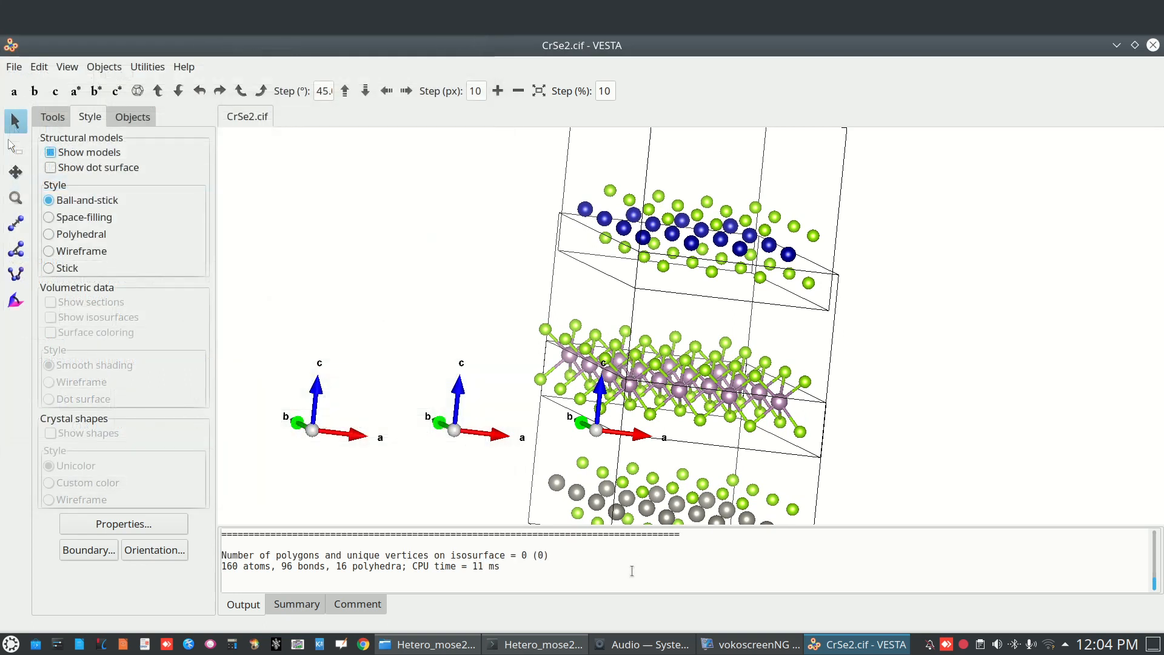
Reopen the phase data and apply an own-layer z position of 0.5 to the MoSe2 phase
mouse_move(669, 346)
mouse_down()
mouse_move(551, 304)
mouse_move(359, 280)
mouse_move(359, 317)
mouse_move(474, 315)
mouse_move(656, 366)
mouse_up()
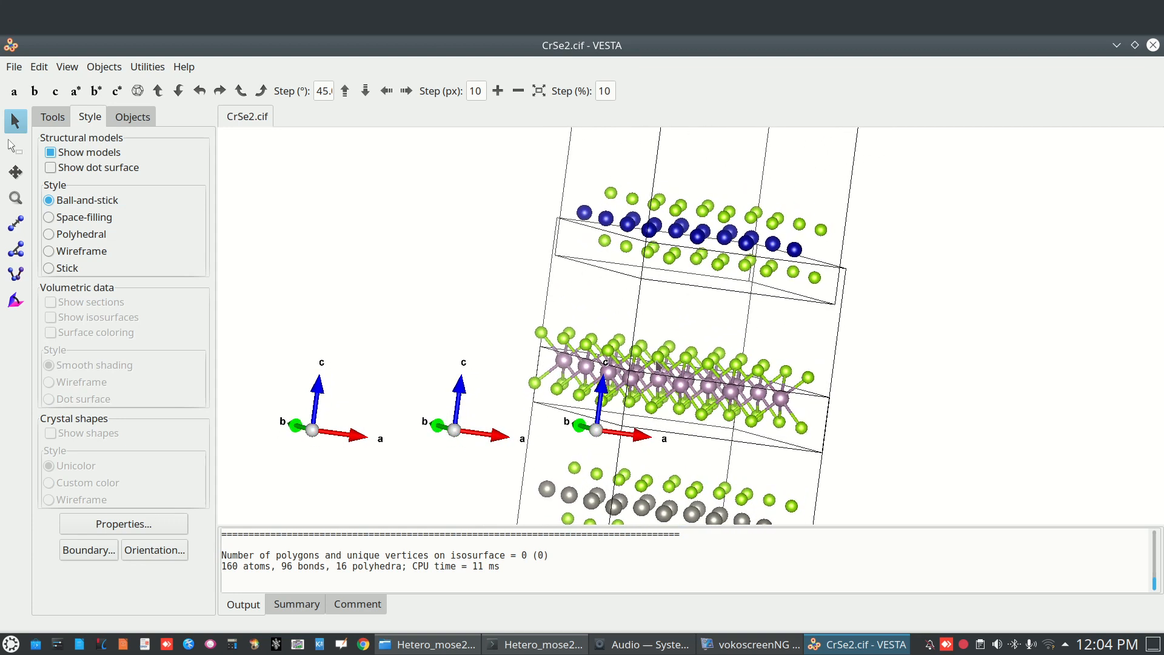
click(40, 68)
mouse_move(103, 132)
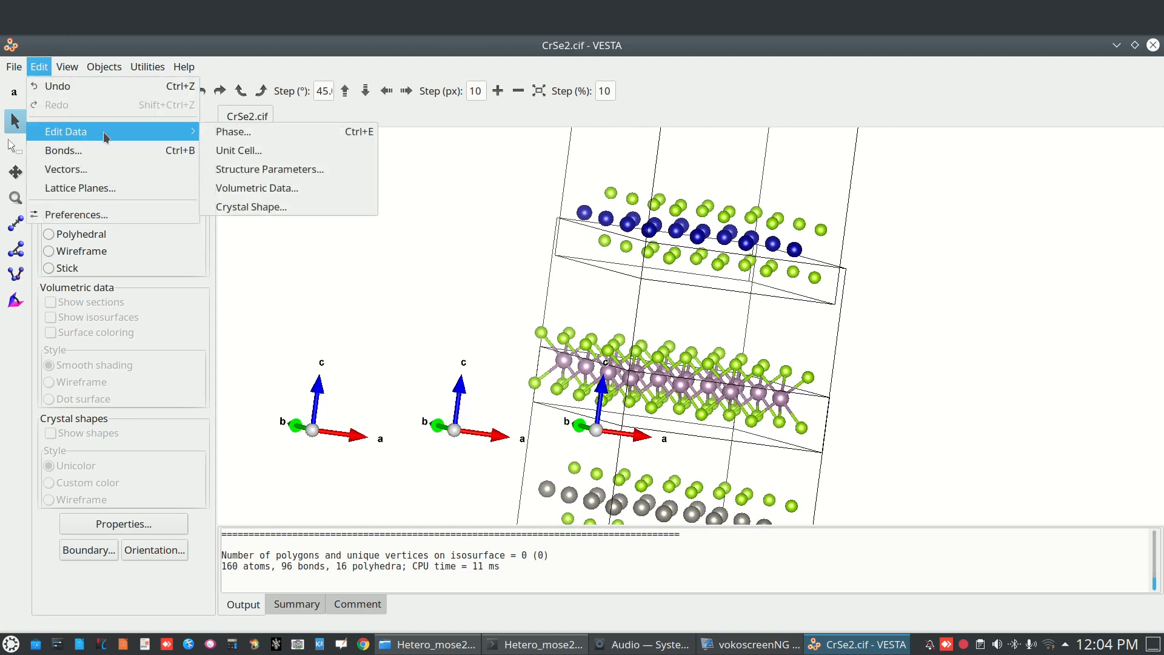
click(259, 131)
click(85, 167)
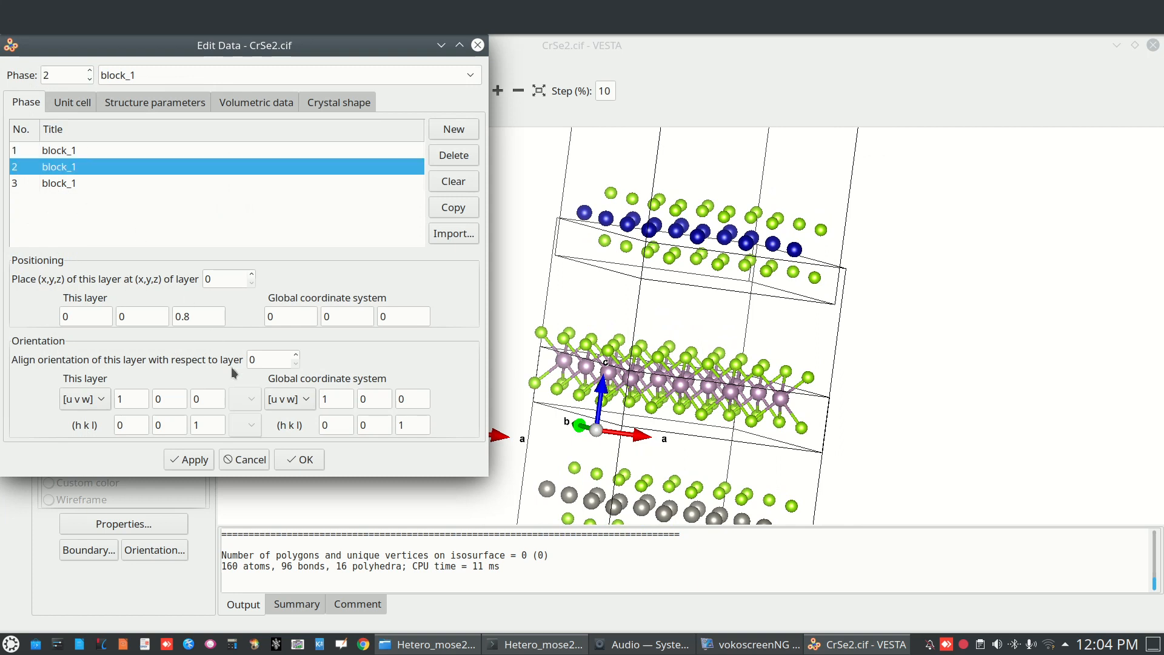
click(194, 316)
text(.8)
click(179, 459)
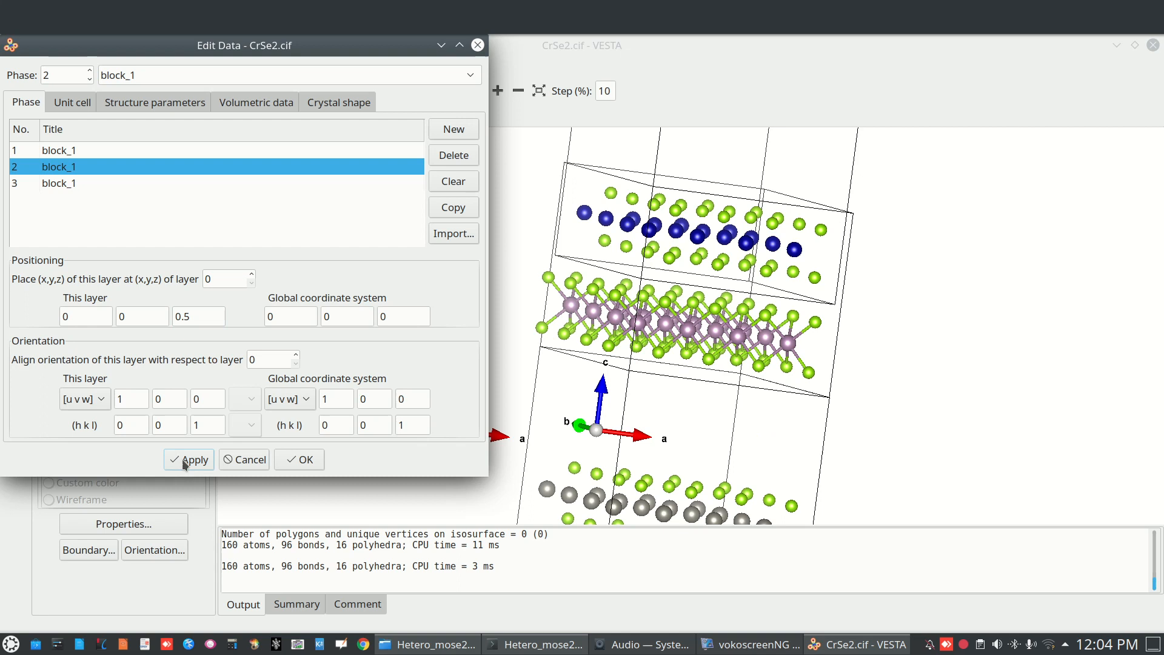
click(648, 317)
drag(646, 297, 664, 301)
Try an own-layer z position of 1 for the WSe2 phase and inspect the layer spacing
click(75, 188)
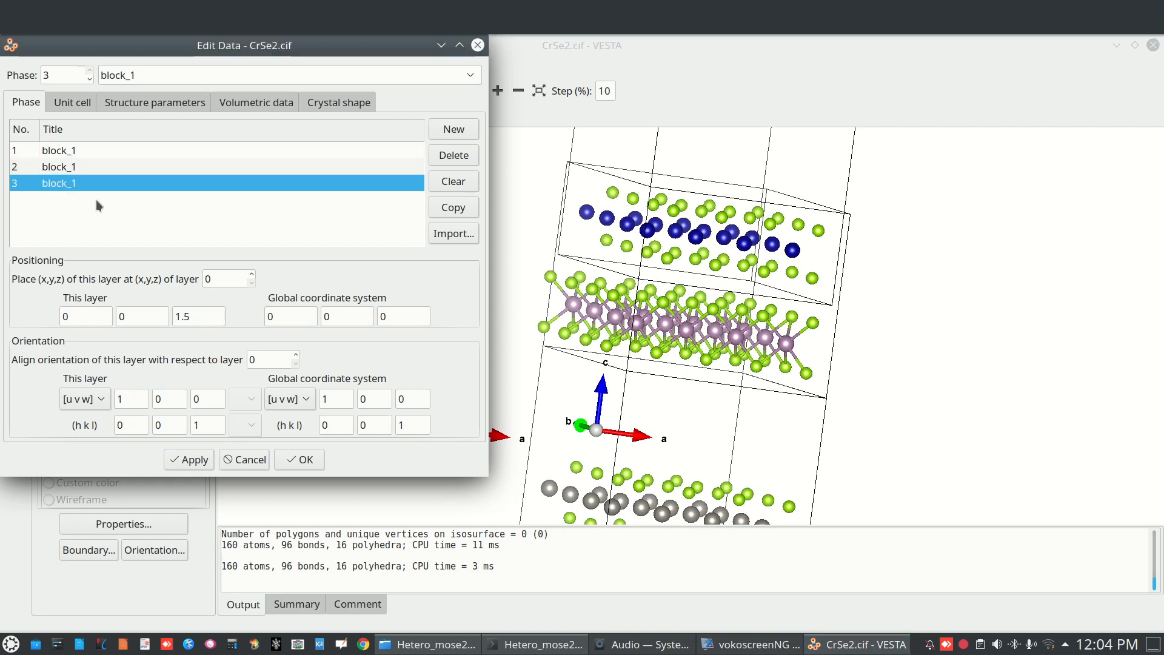
click(194, 311)
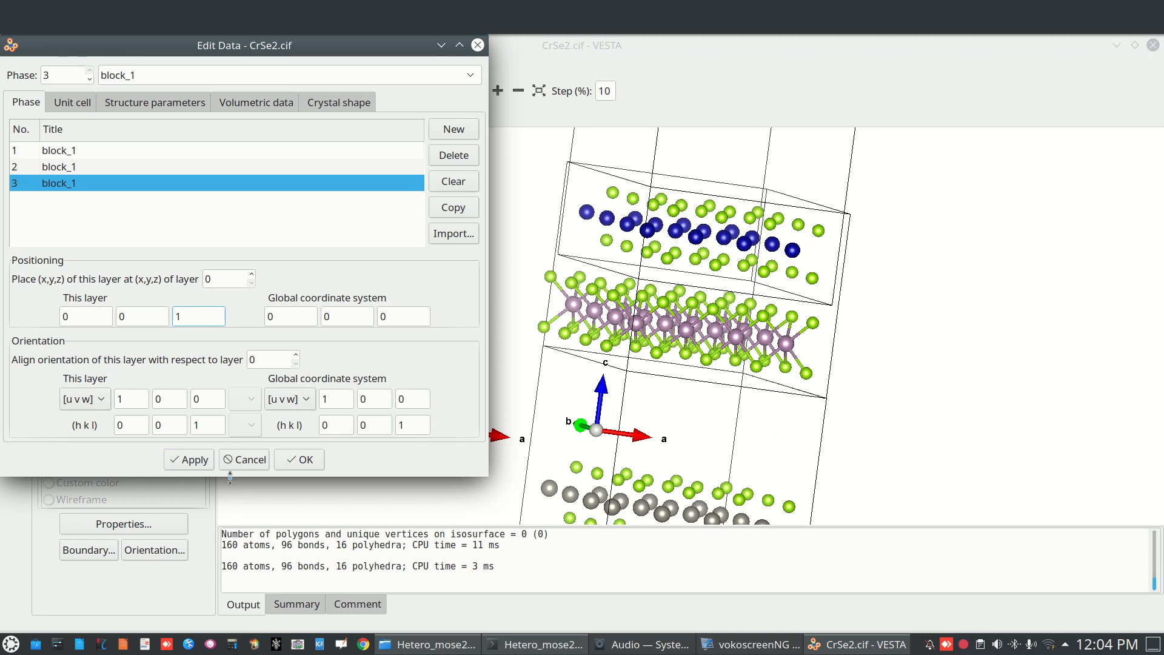
click(177, 461)
click(686, 352)
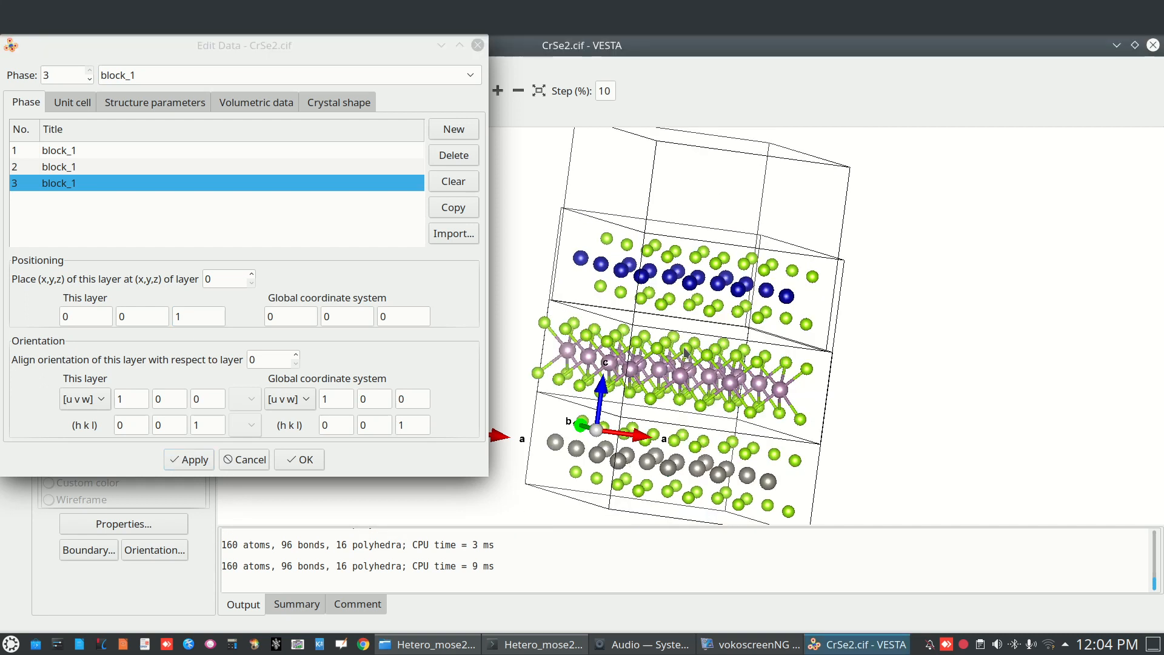
mouse_move(695, 356)
mouse_down()
mouse_move(645, 332)
mouse_move(679, 341)
mouse_move(690, 361)
mouse_up()
Try an own-layer z position of 0.4 for the MoSe2 phase
click(80, 167)
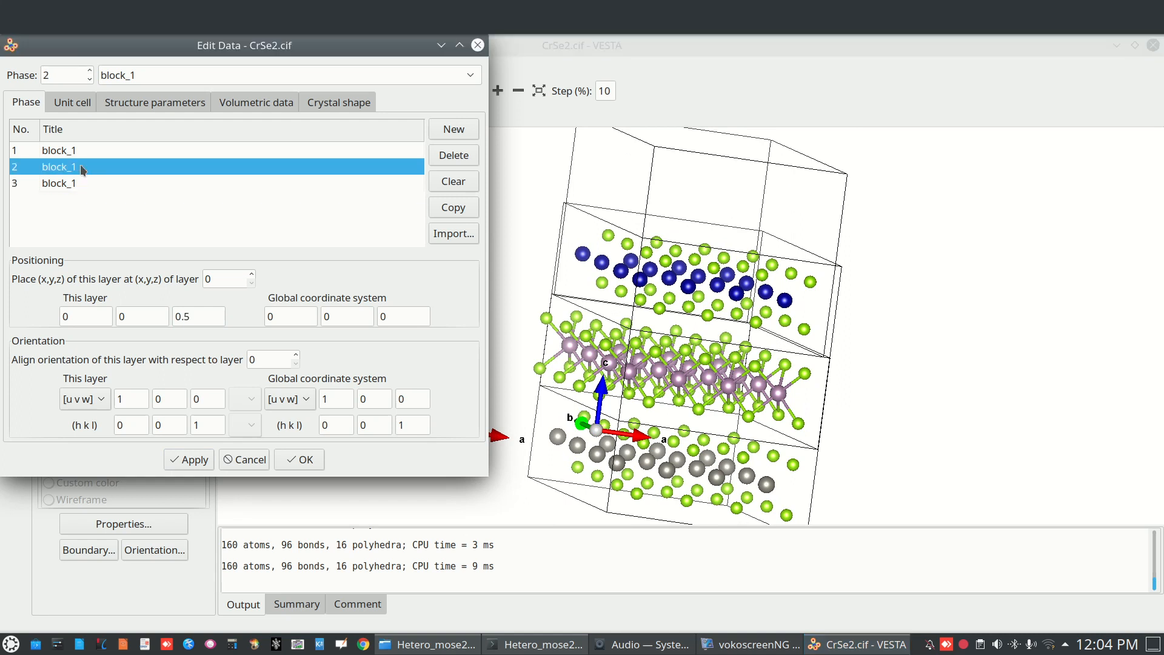
click(207, 318)
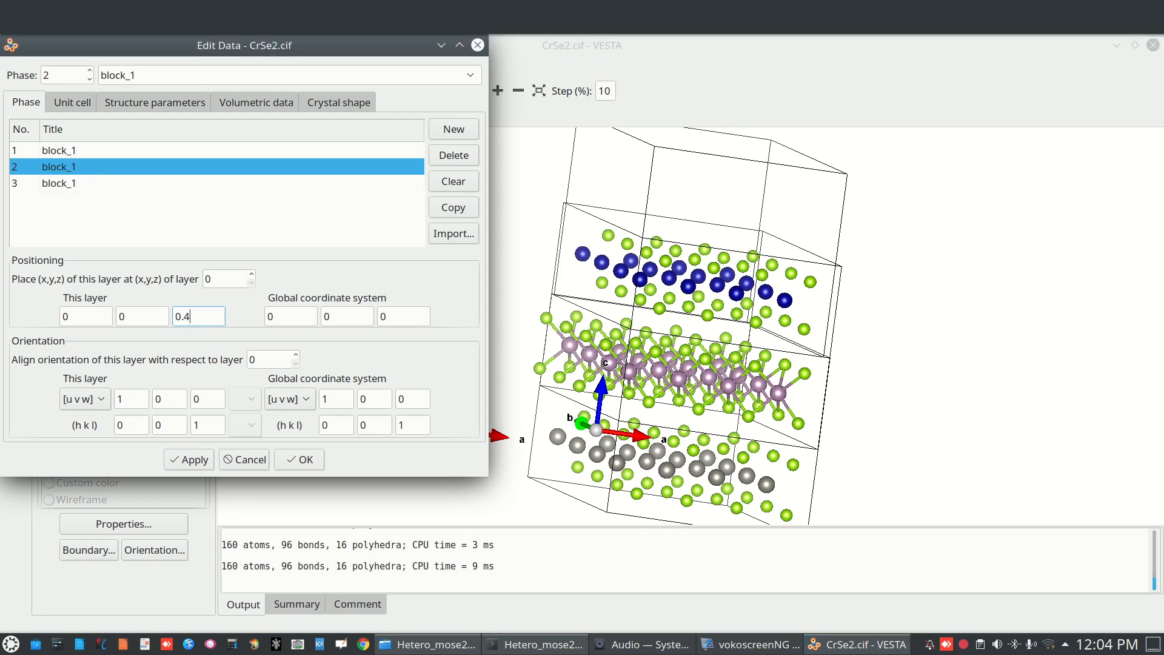
click(188, 459)
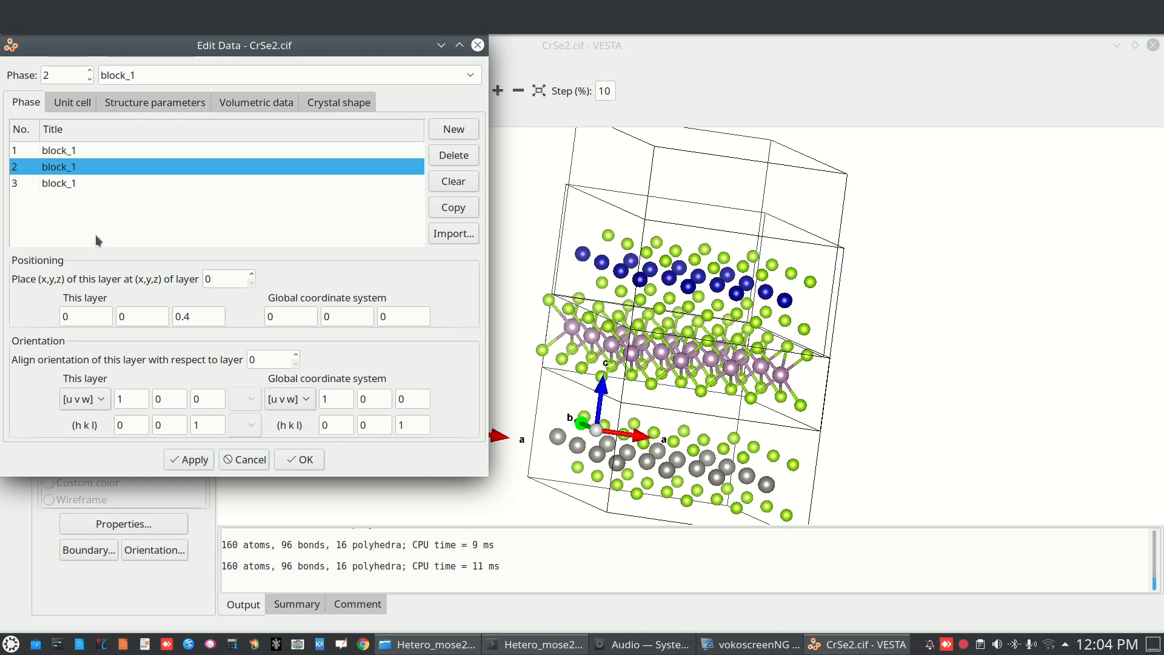
Try an own-layer z position of 0.9 for the WSe2 phase and inspect the stacked layers
click(75, 185)
click(201, 310)
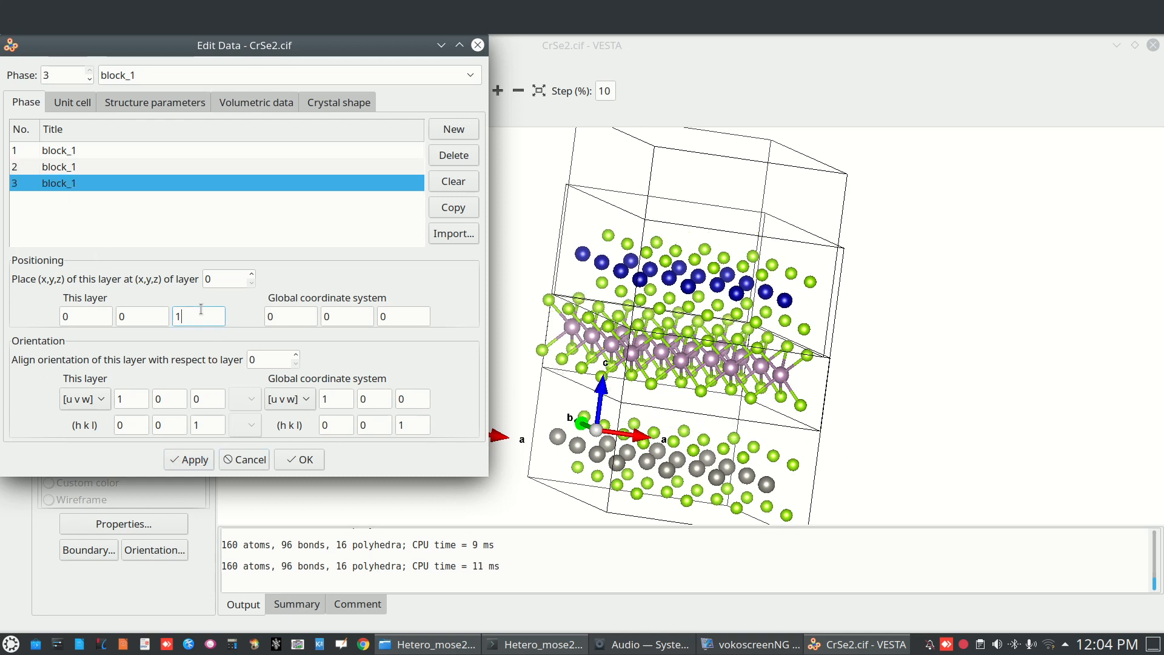
text(0.9)
click(175, 461)
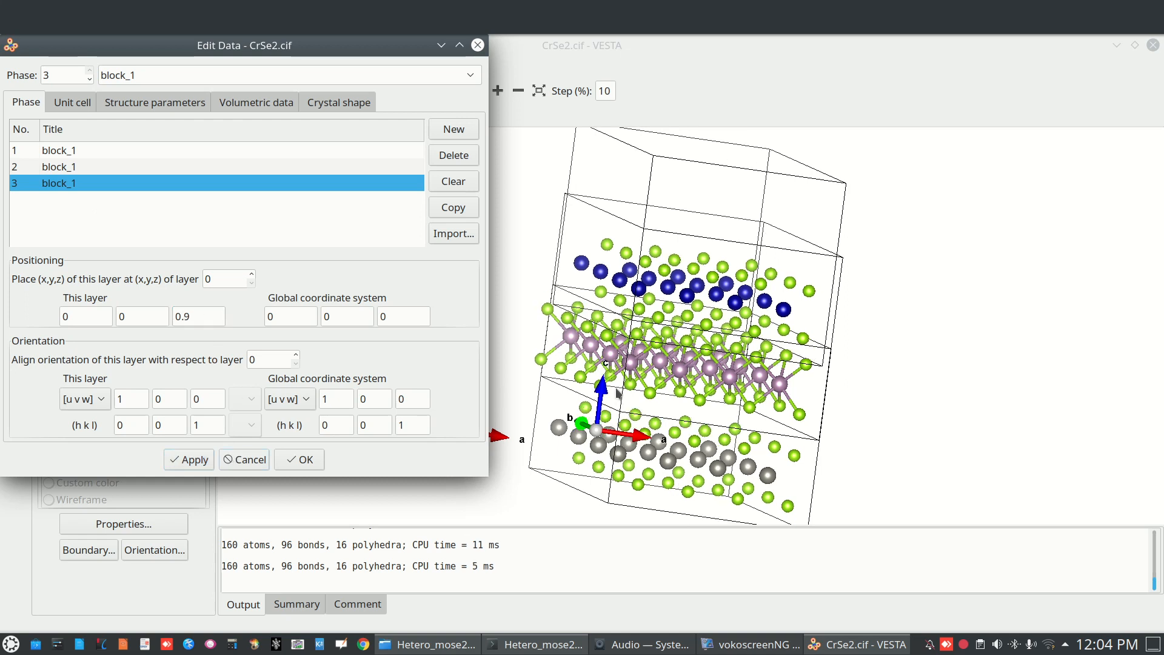
click(616, 373)
mouse_move(766, 305)
mouse_down()
mouse_move(777, 282)
mouse_move(753, 322)
mouse_move(765, 286)
mouse_move(771, 312)
mouse_up()
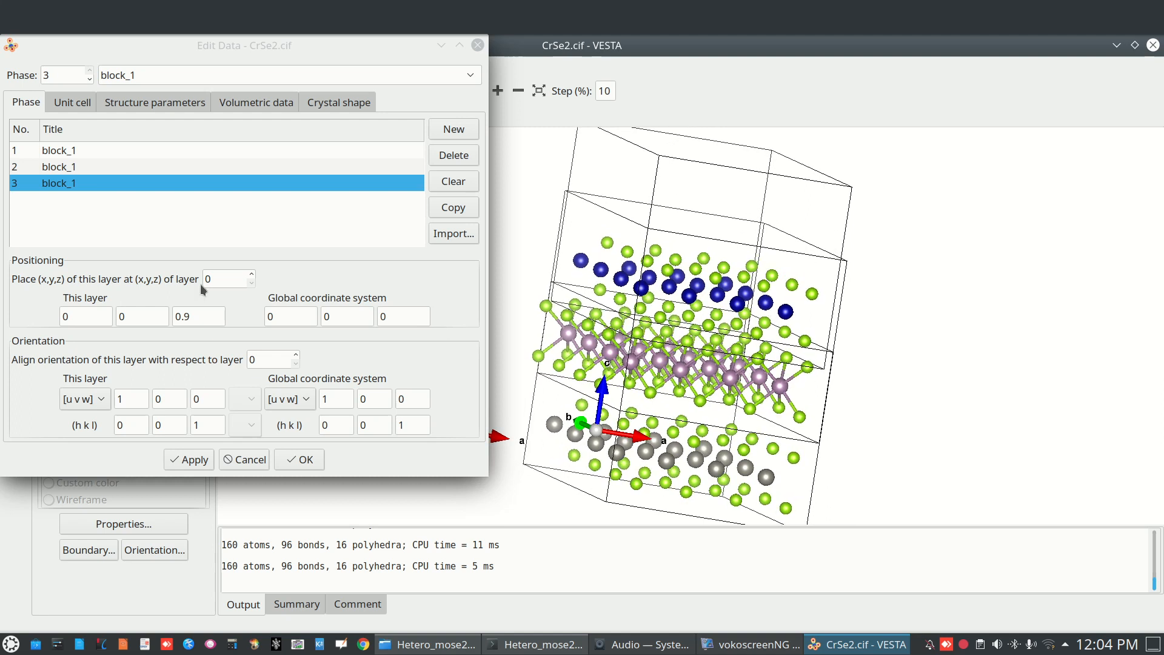
Set the MoSe2 phase's own-layer z position to 0.3 and apply it
click(71, 170)
click(217, 318)
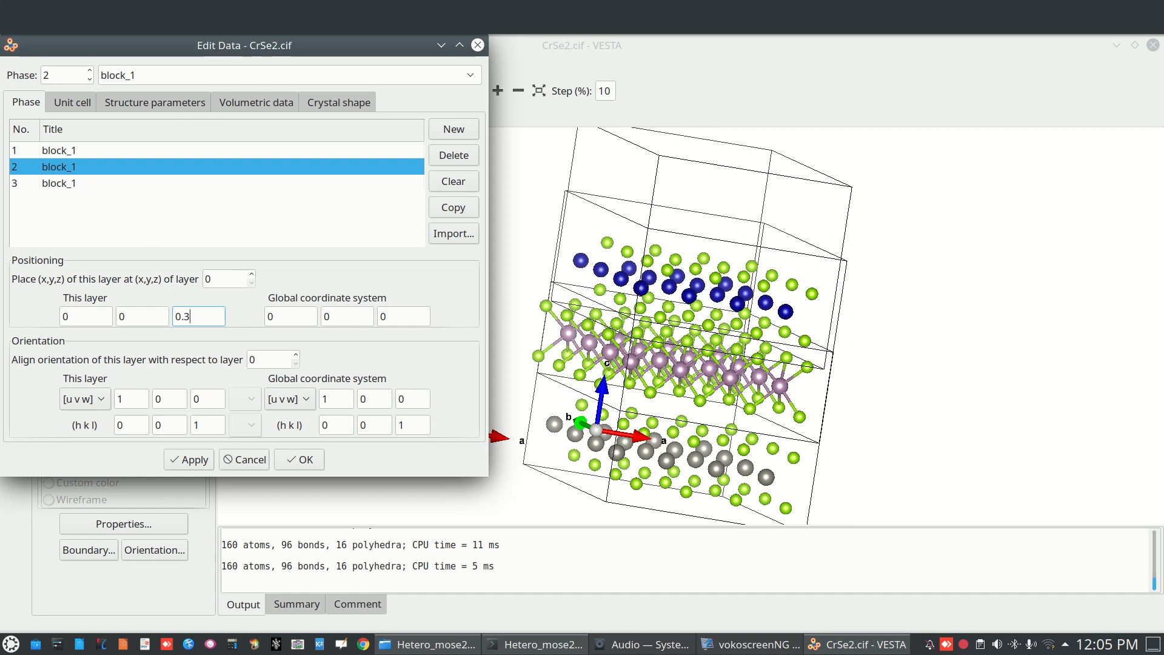
click(197, 460)
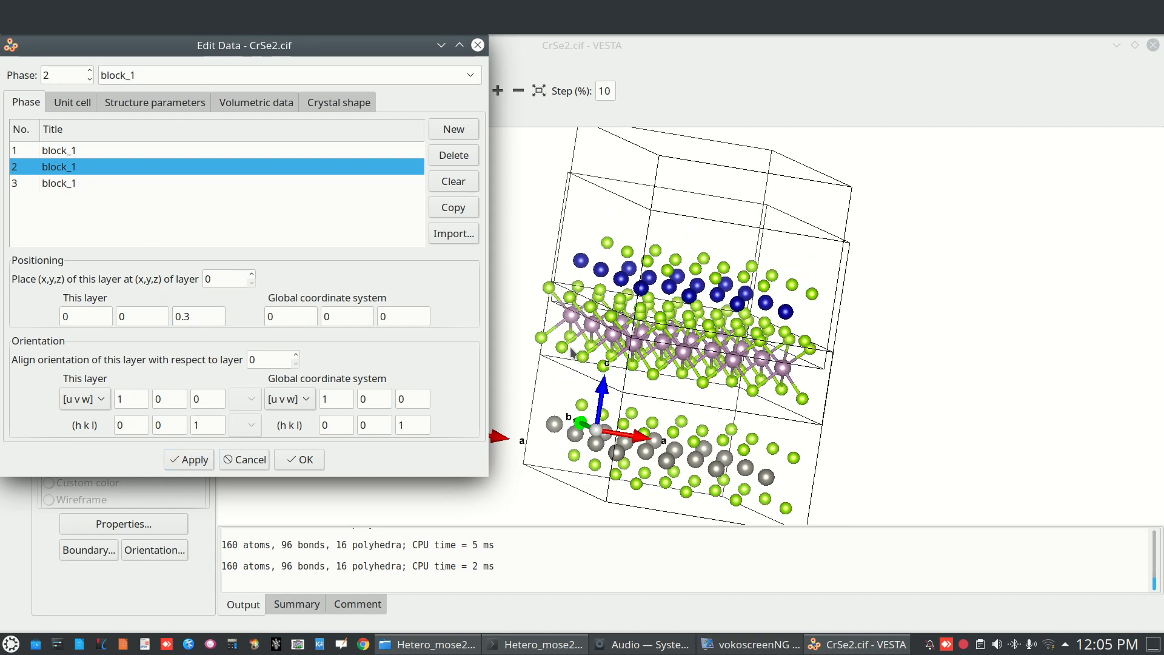
Set the WSe2 phase's own-layer z position to 0.6, apply it, and close the data editor after checking the stack
click(81, 184)
click(196, 316)
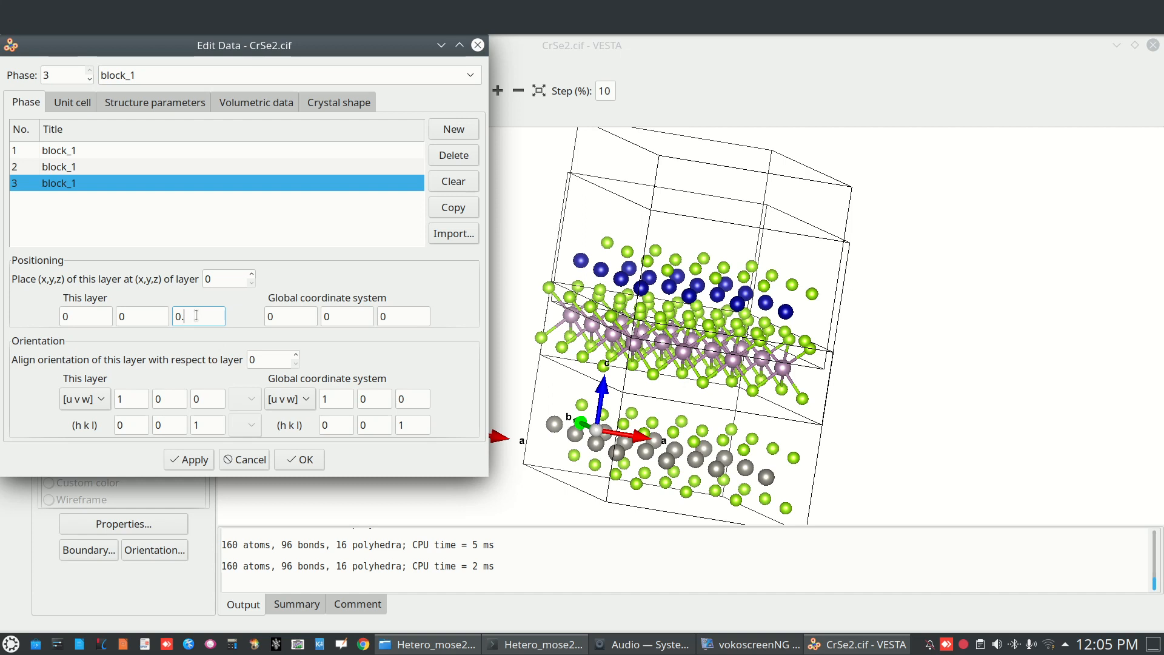
click(194, 460)
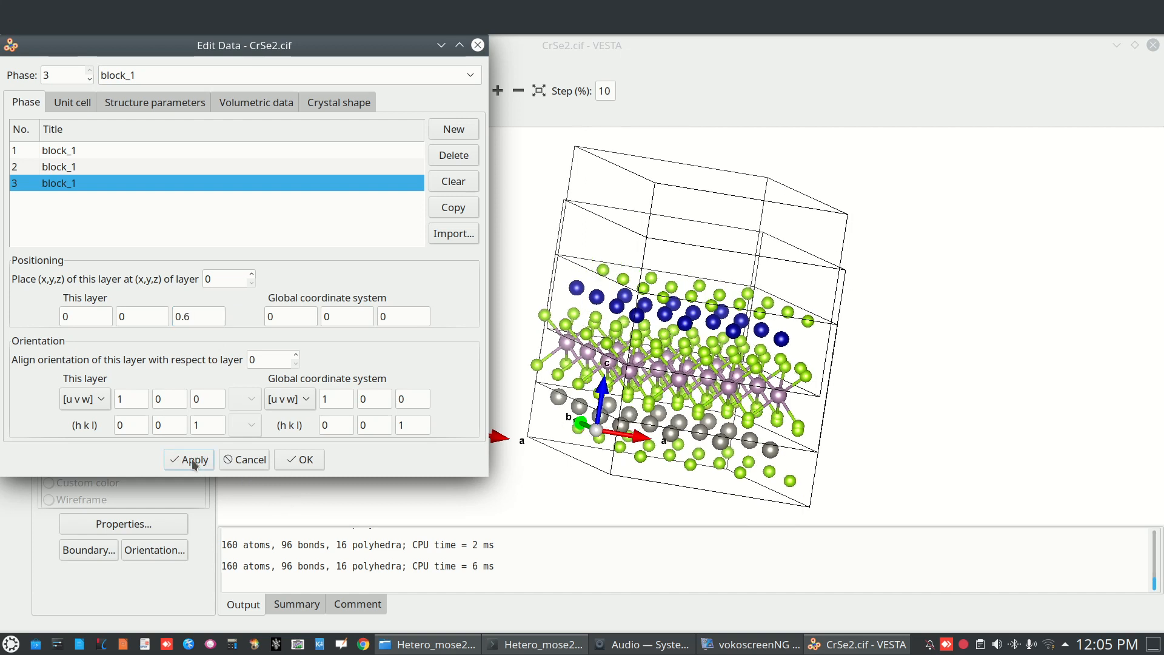
click(671, 311)
drag(704, 345, 449, 414)
click(297, 464)
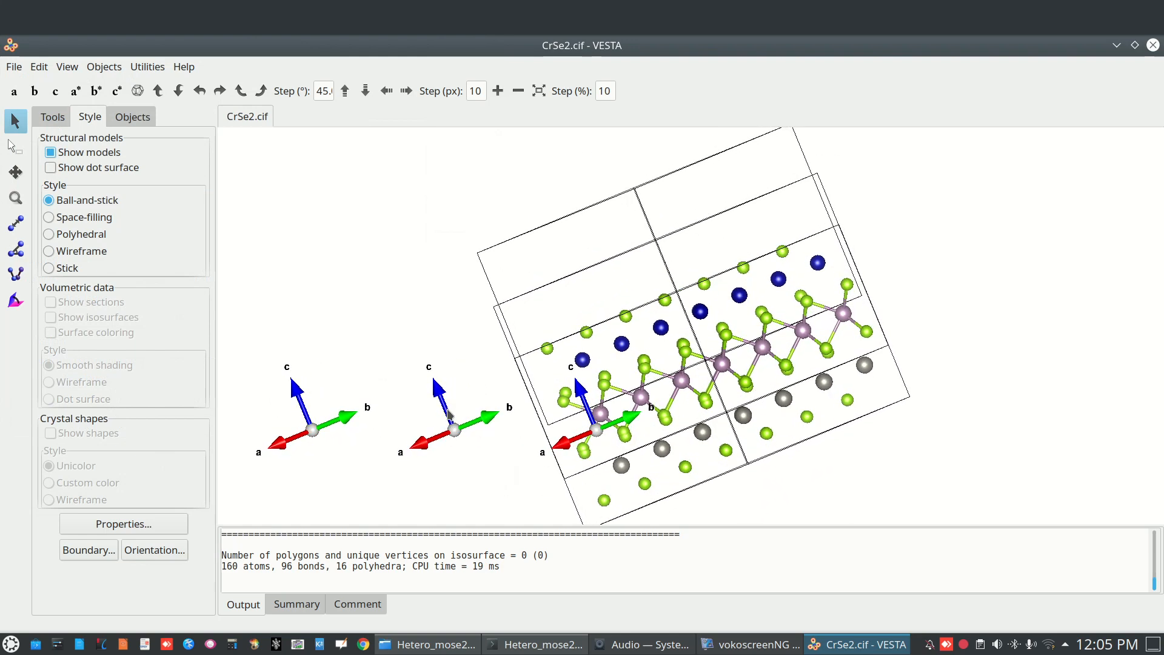
mouse_move(787, 335)
mouse_down()
mouse_move(767, 340)
mouse_move(791, 356)
mouse_up()
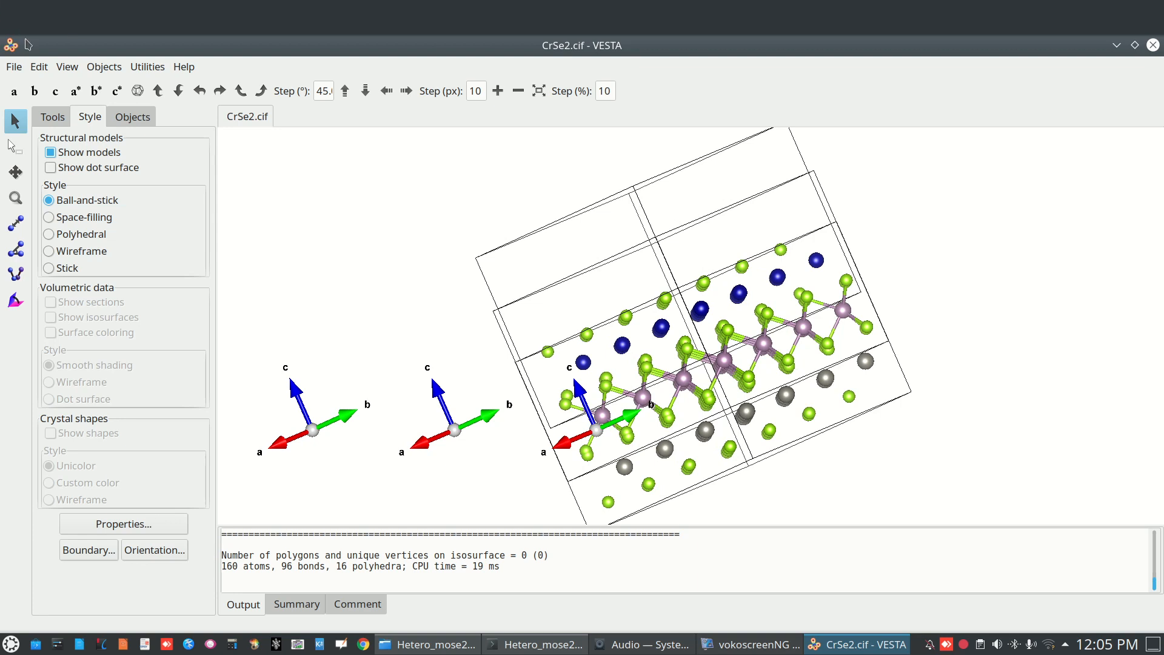
Reopen the phase data and retitle the first phase as CrSe2
click(38, 67)
mouse_move(80, 131)
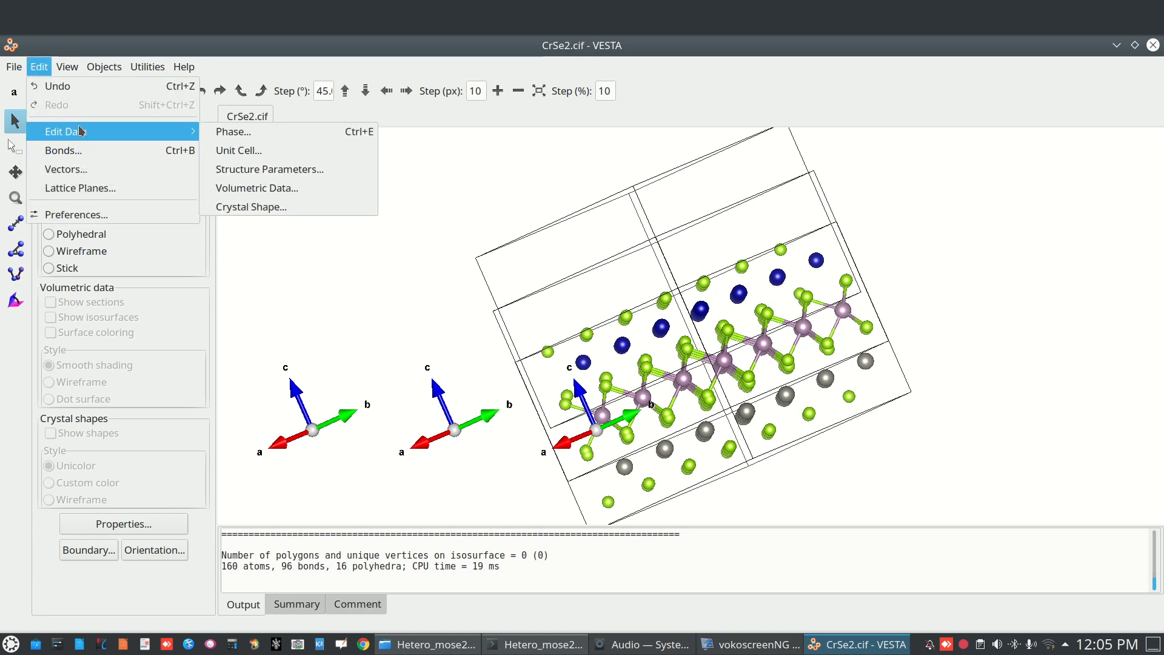
click(255, 131)
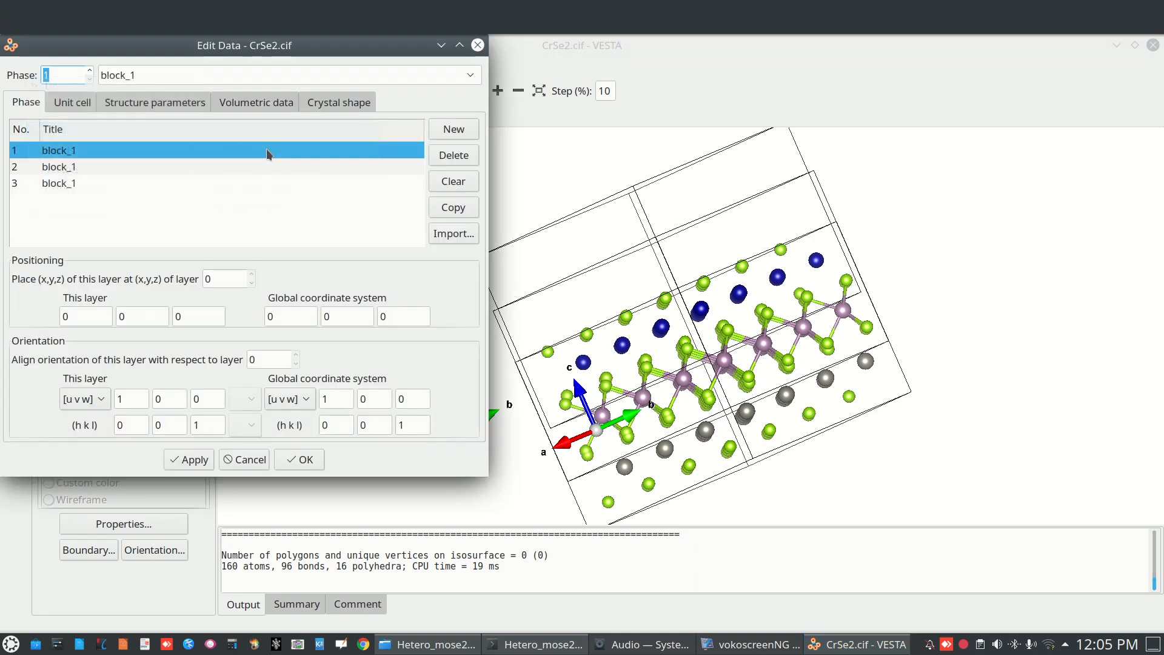
click(81, 152)
click(87, 148)
key(BackSpace)
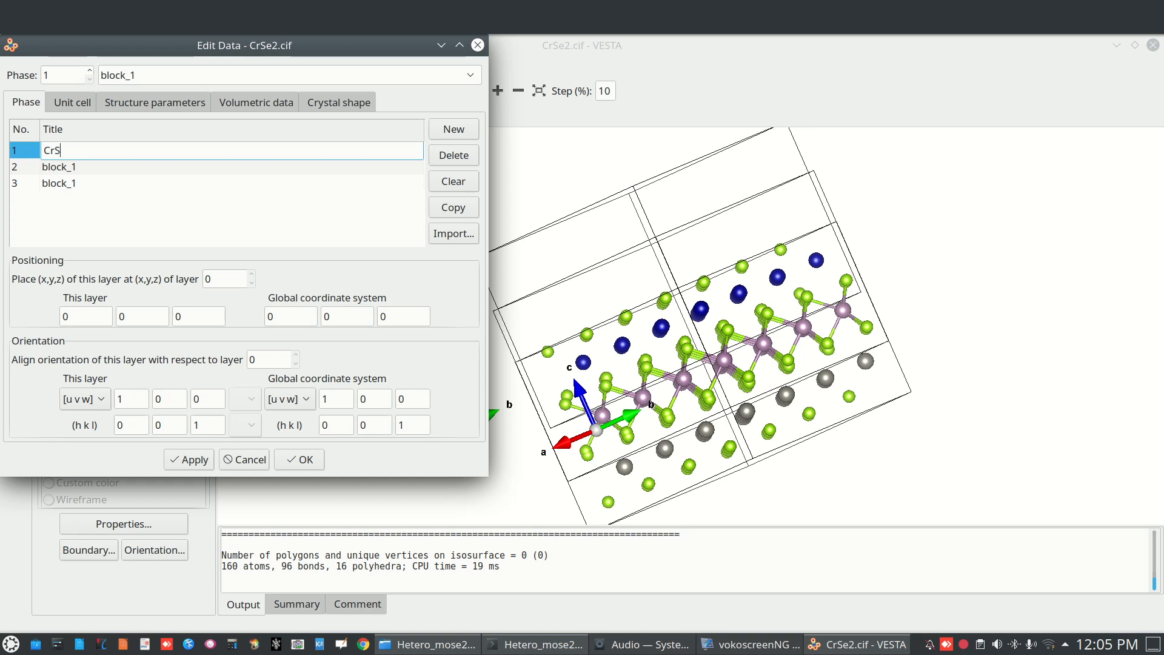
Retitle the second phase as MoSe2
click(82, 170)
click(82, 168)
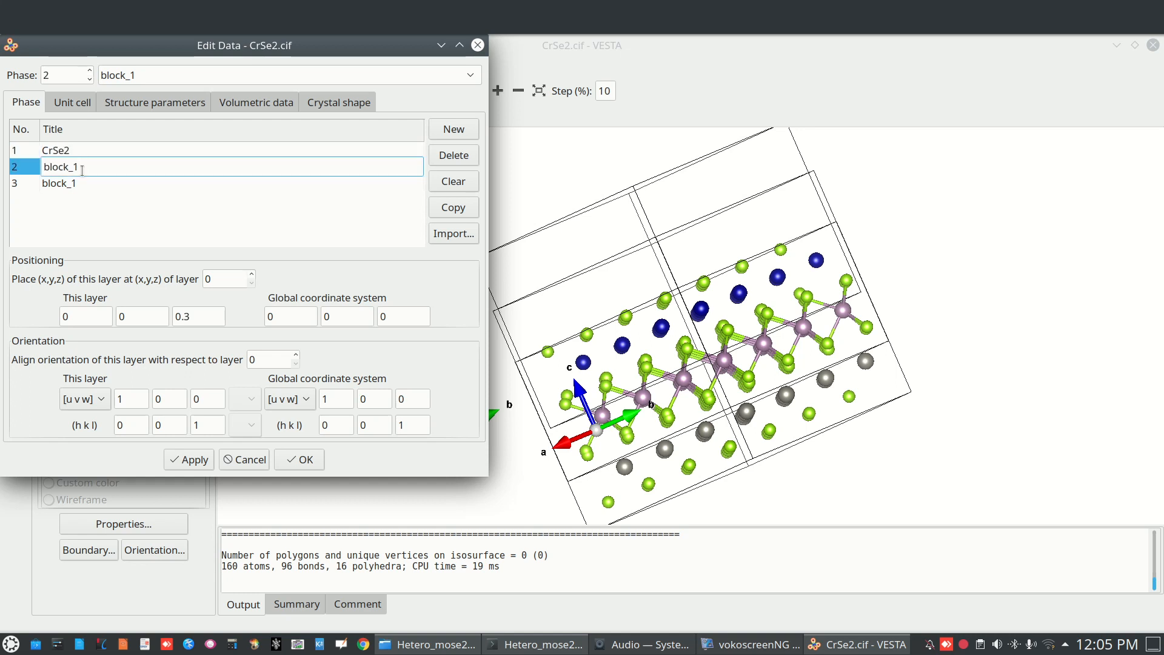
key(BackSpace)
key(BackSpace)
key(BackSpace)
key(BackSpace)
Retitle the third phase as WSe2
click(109, 184)
click(109, 185)
key(BackSpace)
text(WSe2)
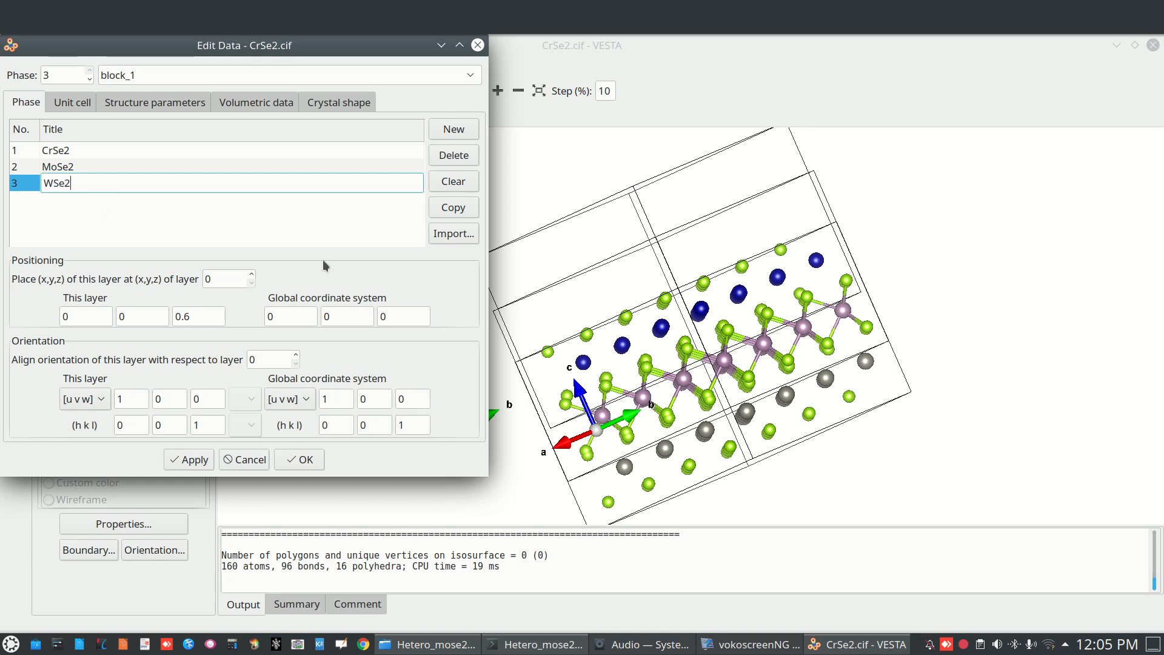
click(631, 289)
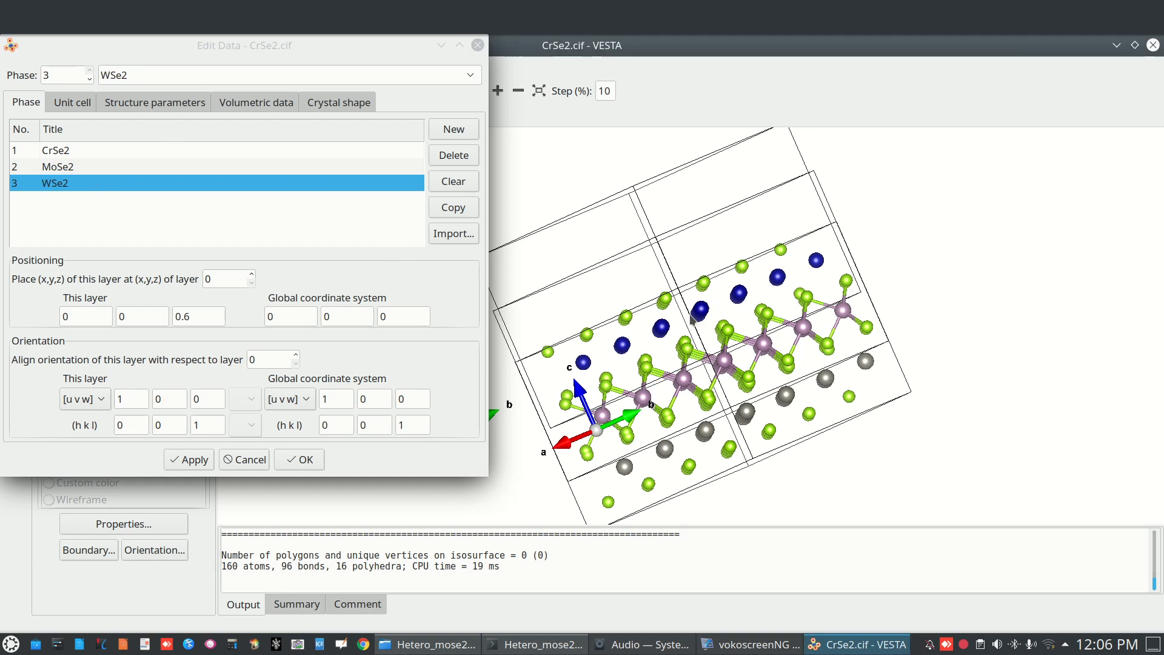
Shift the MoSe2 phase sideways by setting its own-layer x position to 0.5 and z to 0, and apply it
drag(775, 310, 838, 347)
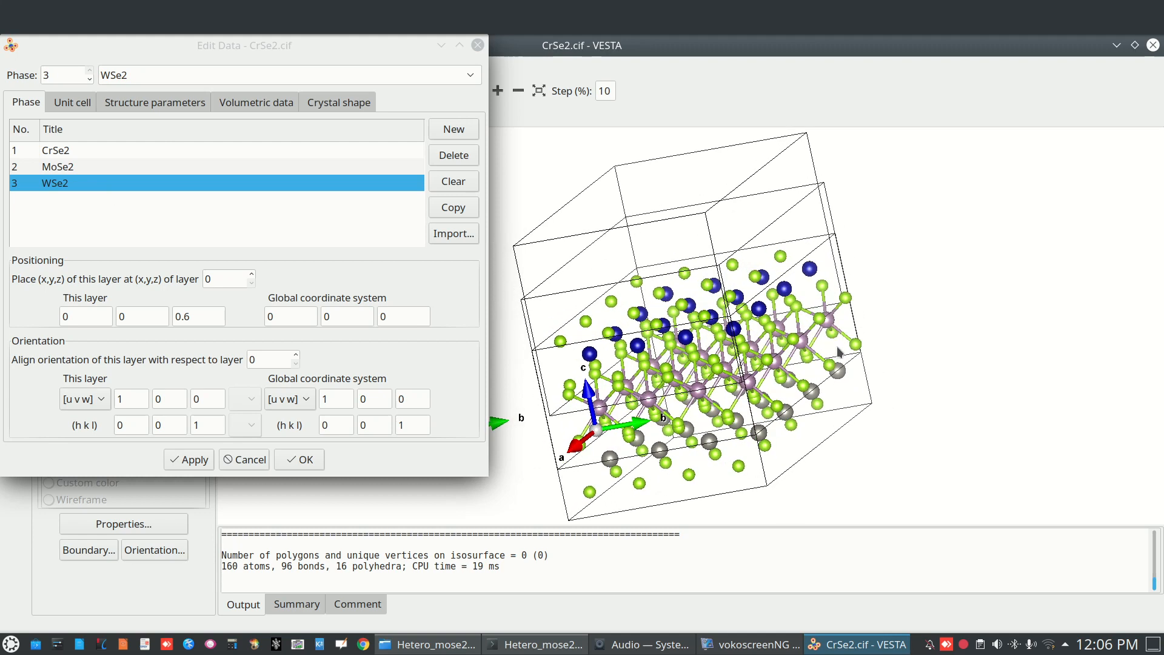
drag(658, 308, 758, 313)
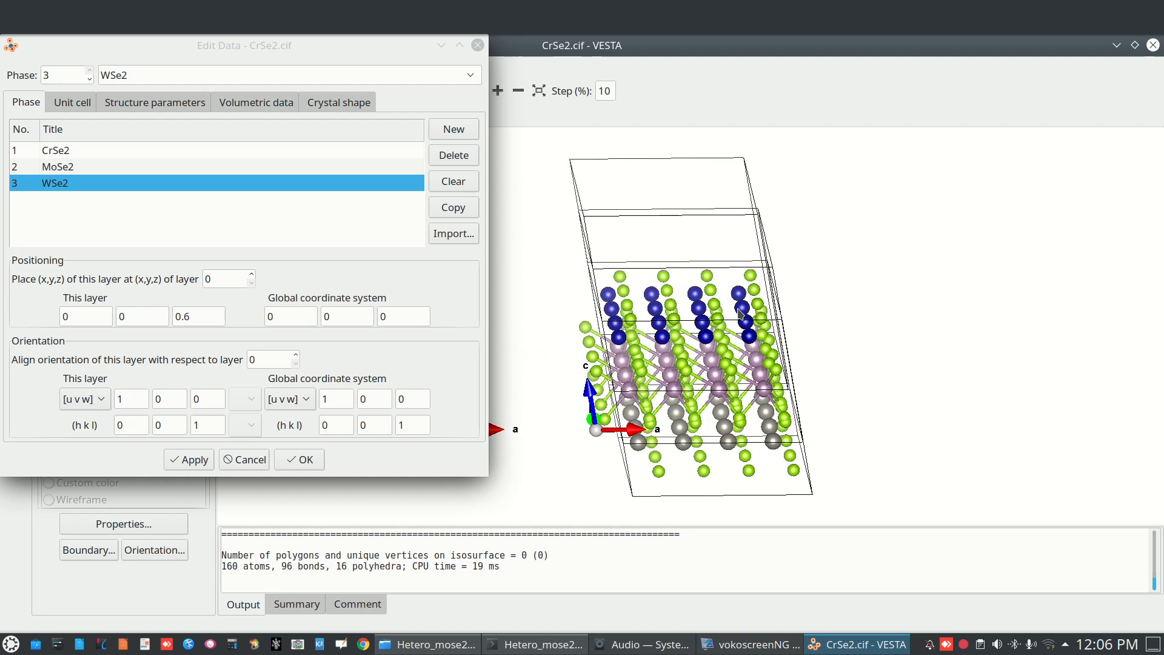
click(63, 157)
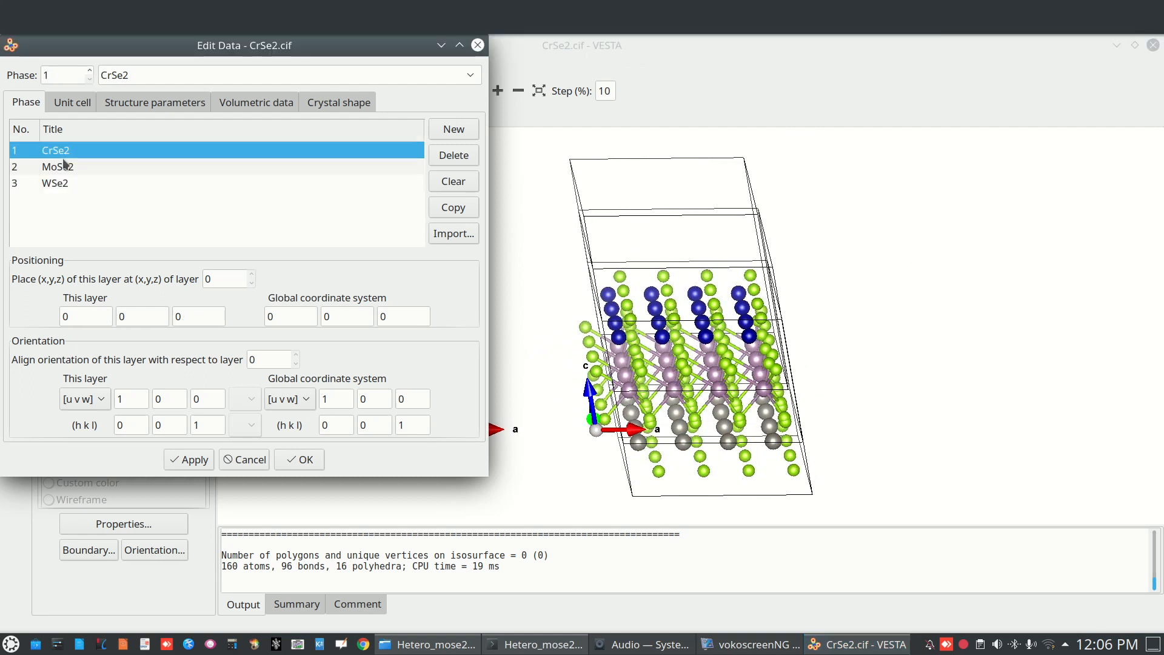
click(74, 172)
click(201, 316)
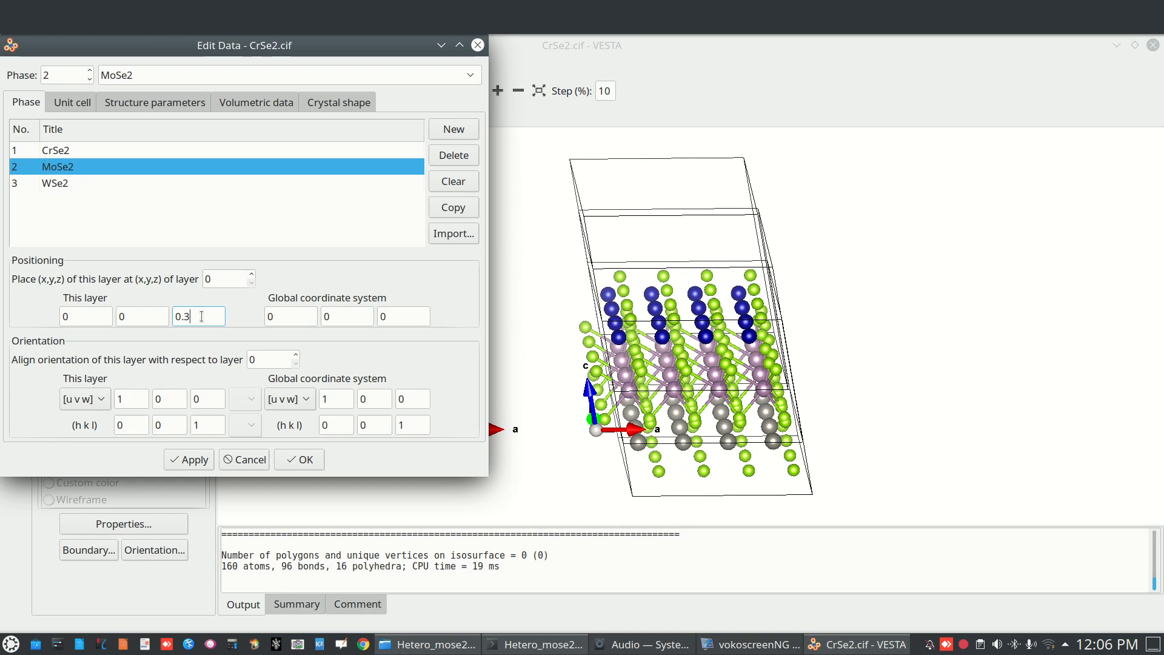
click(65, 316)
click(197, 462)
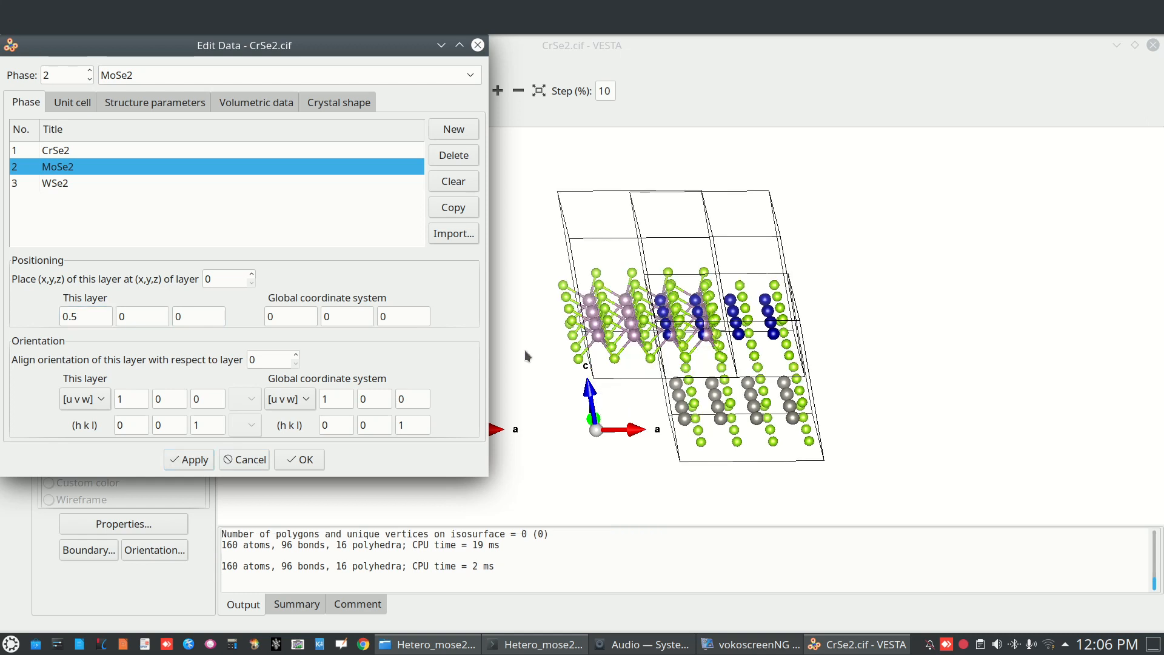
Set the WSe2 phase's own-layer x position to 0.8 and z to 0, apply it, and inspect the layers along the c axis
click(61, 184)
click(198, 316)
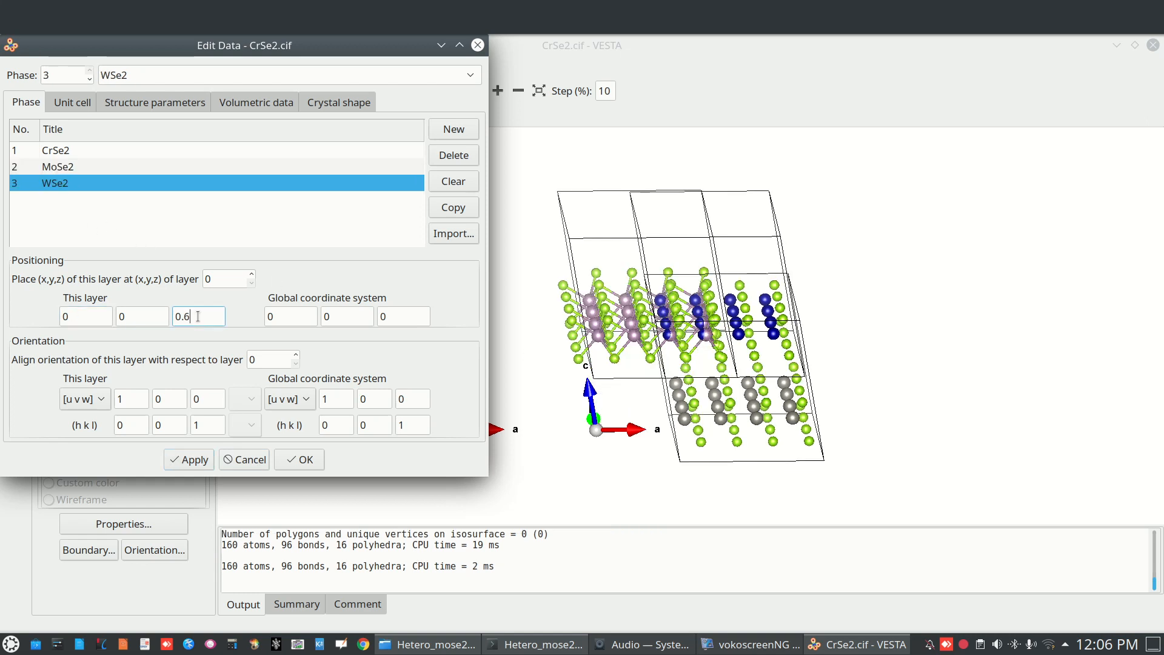
click(84, 317)
click(193, 459)
drag(610, 382, 664, 420)
drag(680, 443, 683, 526)
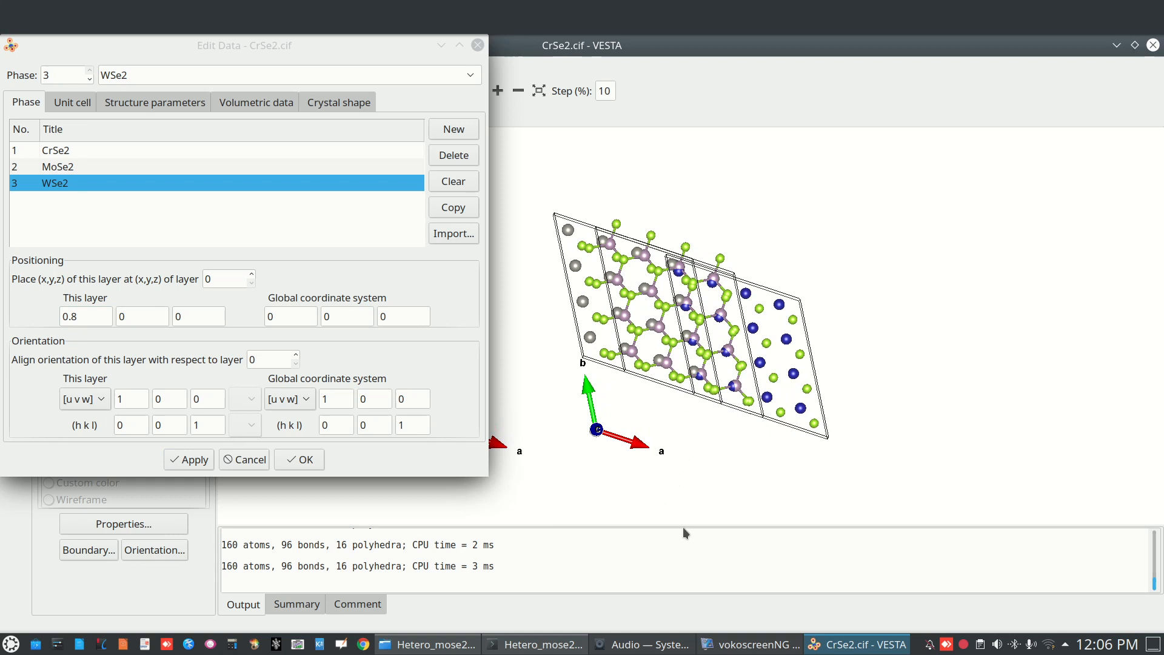
Set the MoSe2 phase's own-layer x position to 0.8 and apply it
click(95, 318)
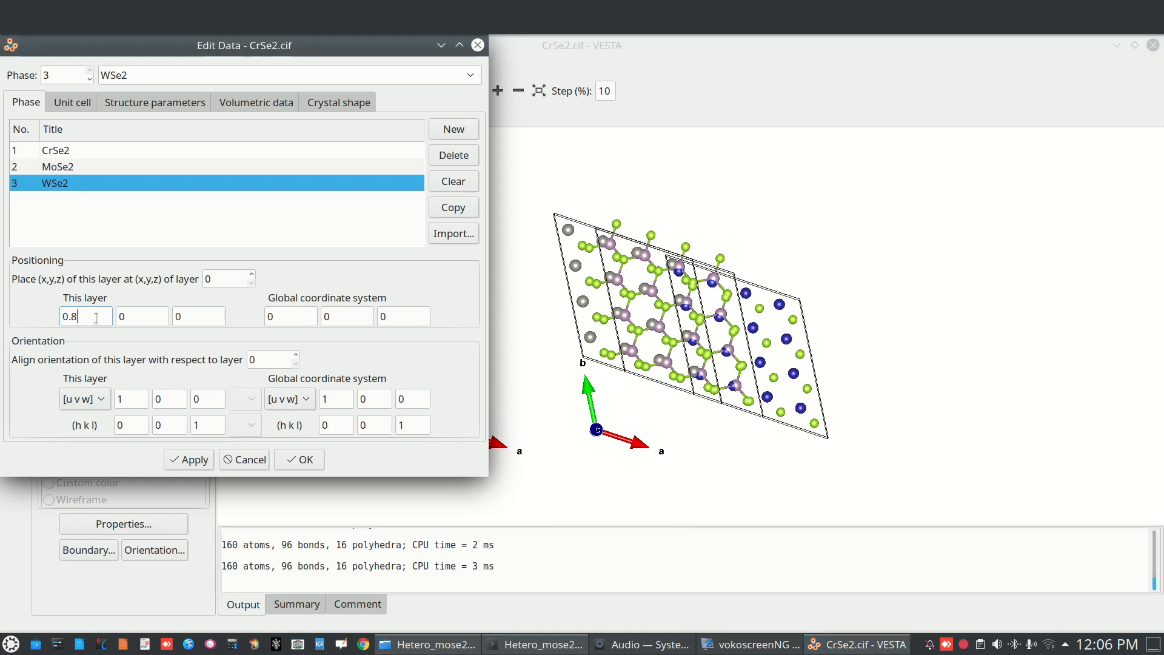
click(59, 172)
click(88, 318)
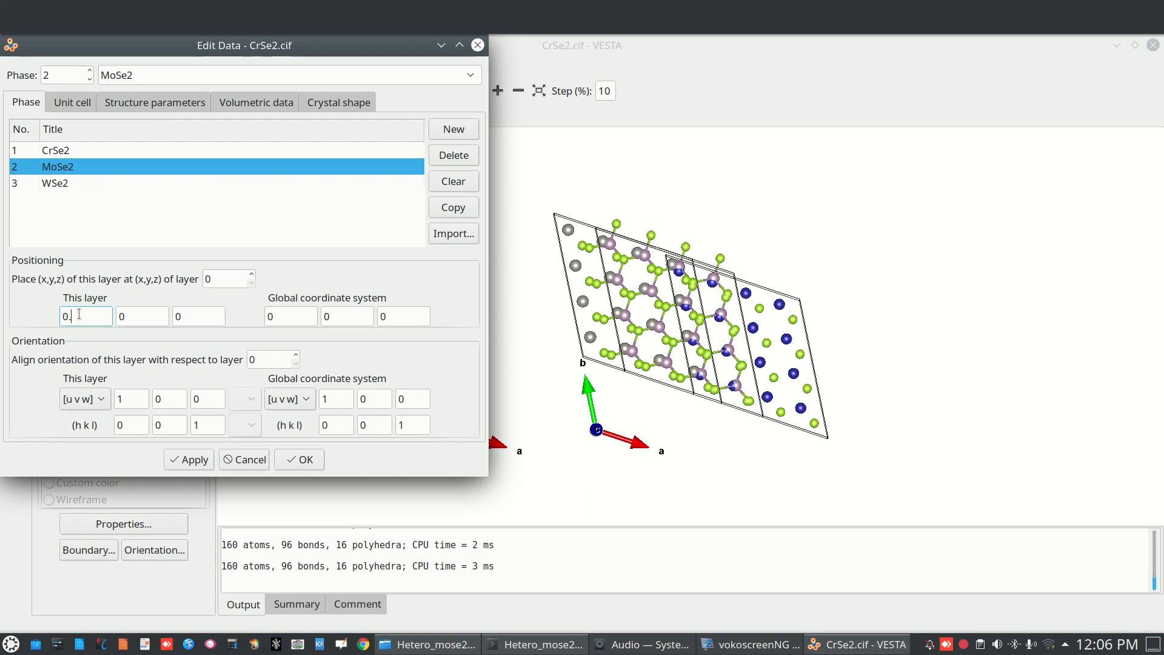
click(187, 459)
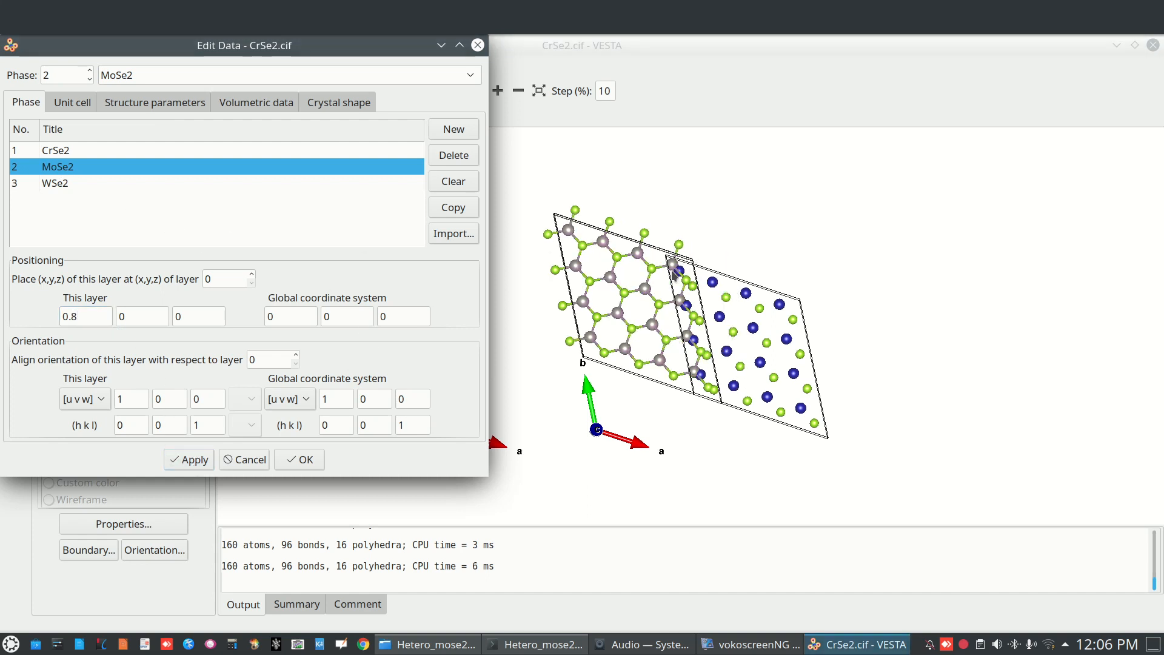
Set the WSe2 phase's own-layer x position to 1.5, apply it, and inspect the shifted layers
click(63, 184)
click(89, 310)
key(BackSpace)
key(BackSpace)
key(BackSpace)
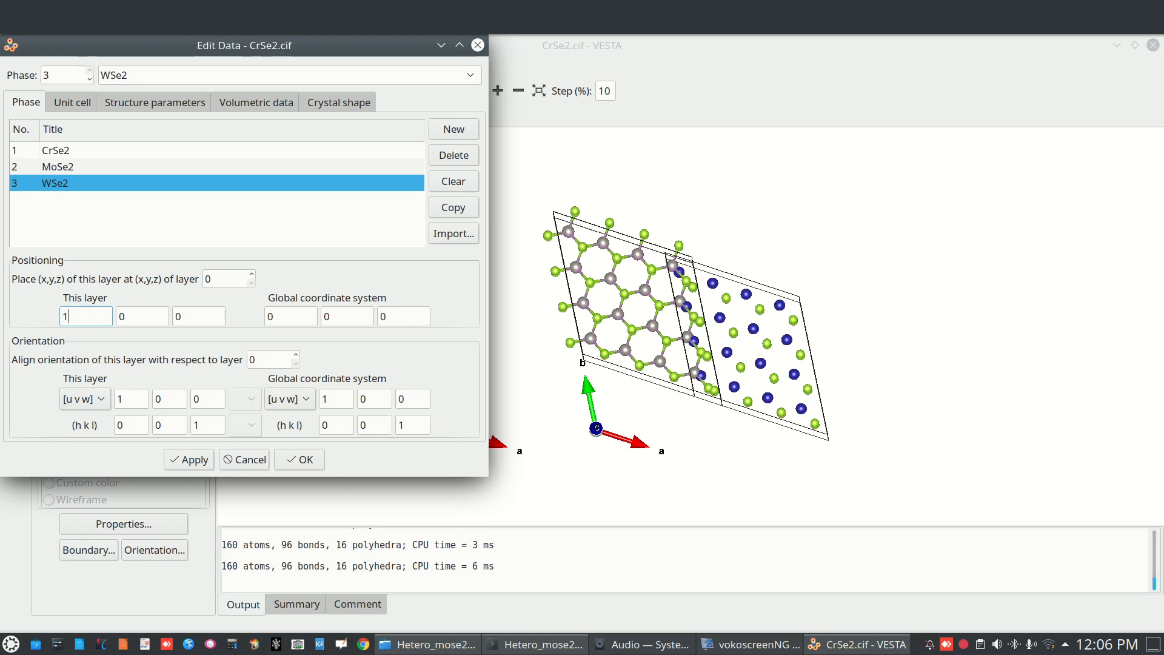
click(195, 459)
click(697, 371)
drag(700, 368, 526, 331)
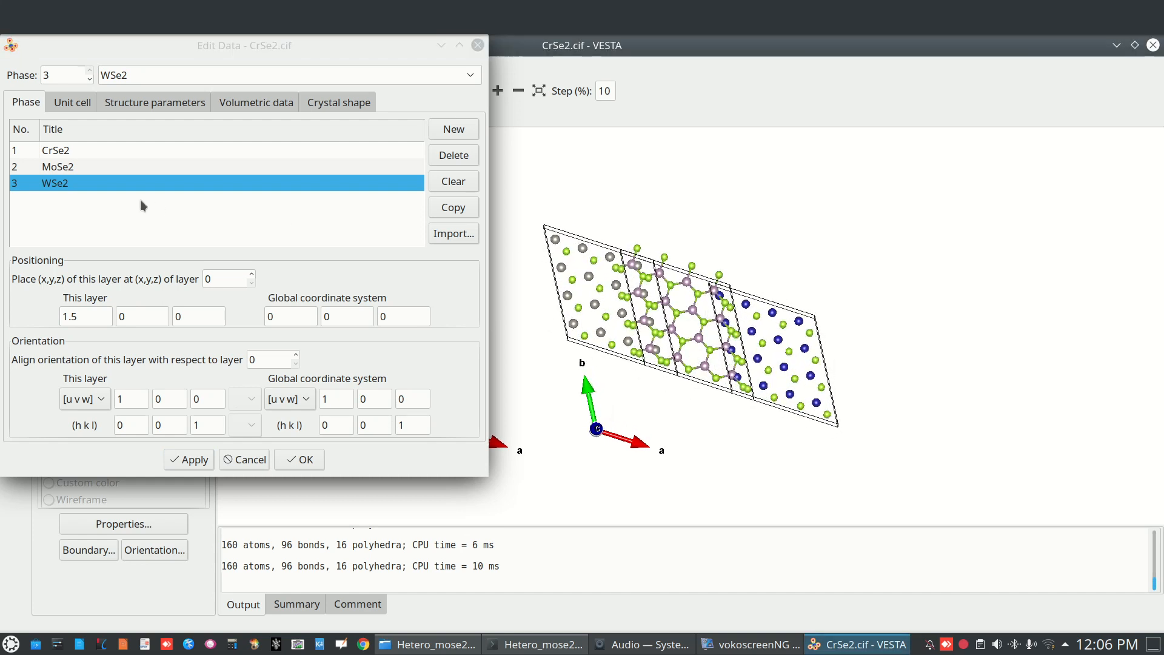
Set the MoSe2 phase's own-layer x position to 1.0, apply it, and inspect the boundary with CrSe2
click(72, 173)
click(94, 316)
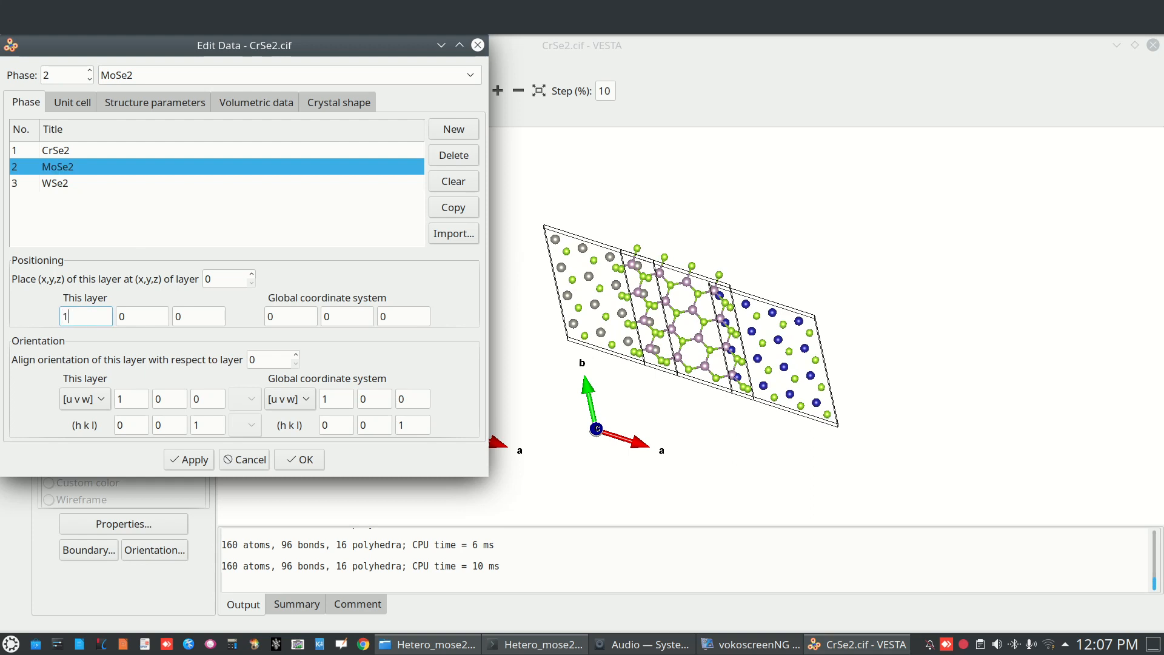
text(1.0)
click(195, 462)
click(726, 319)
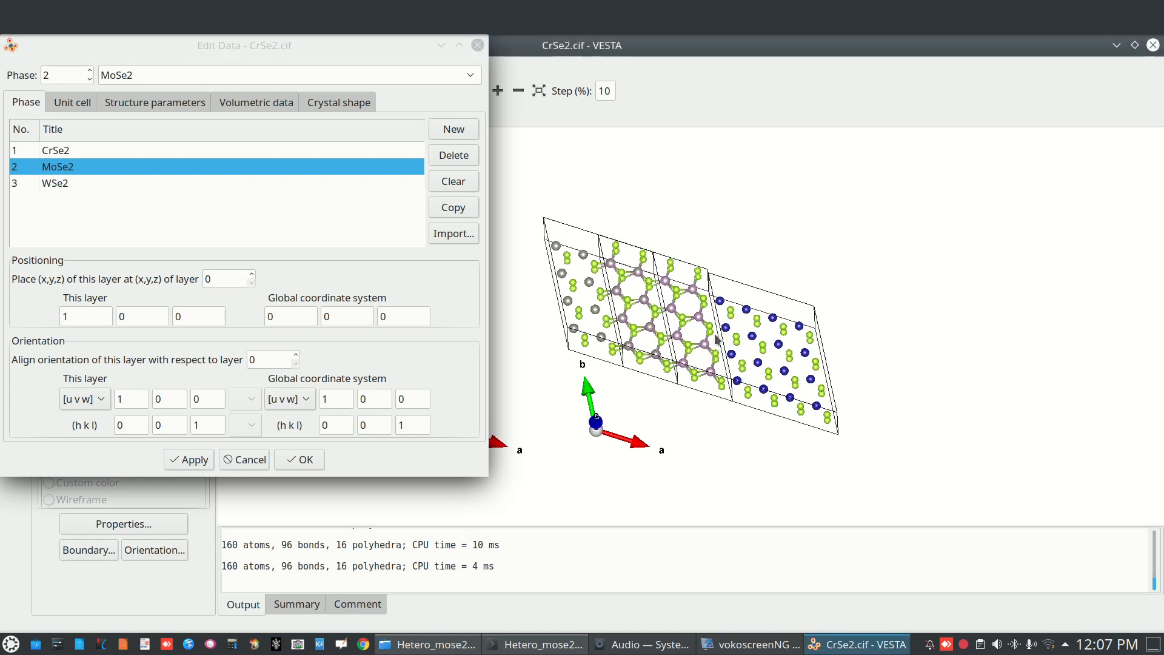
mouse_move(721, 334)
mouse_down()
mouse_move(725, 348)
mouse_move(710, 351)
mouse_up()
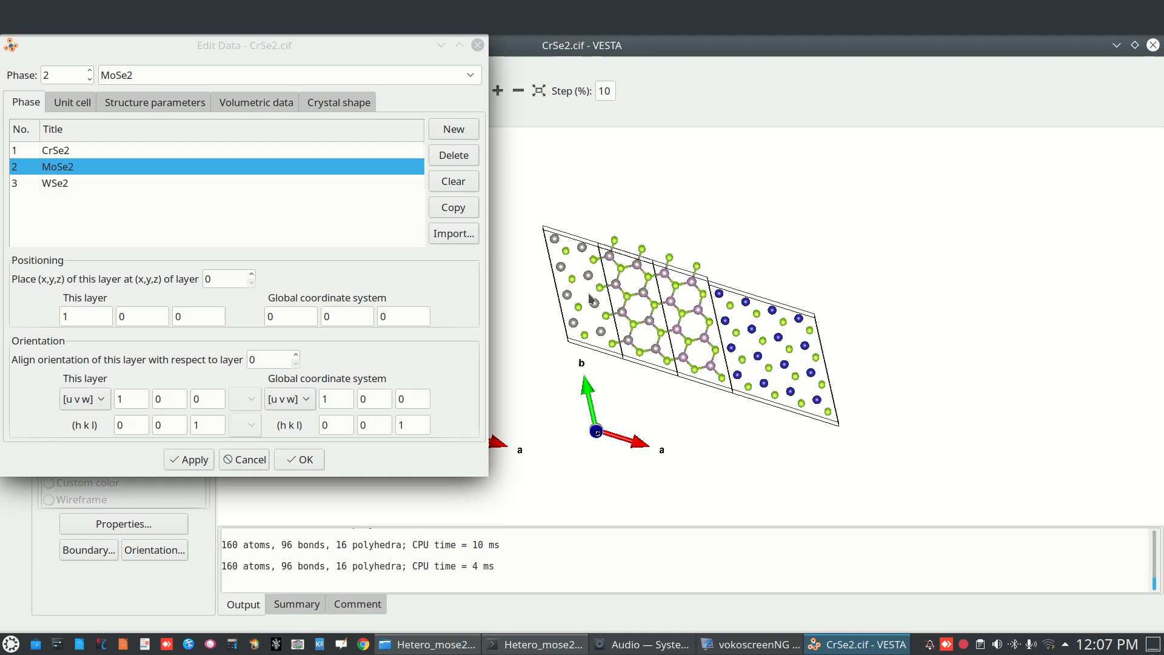
Set the WSe2 phase's own-layer x position to 1.8 and apply it
click(94, 312)
click(81, 189)
click(89, 314)
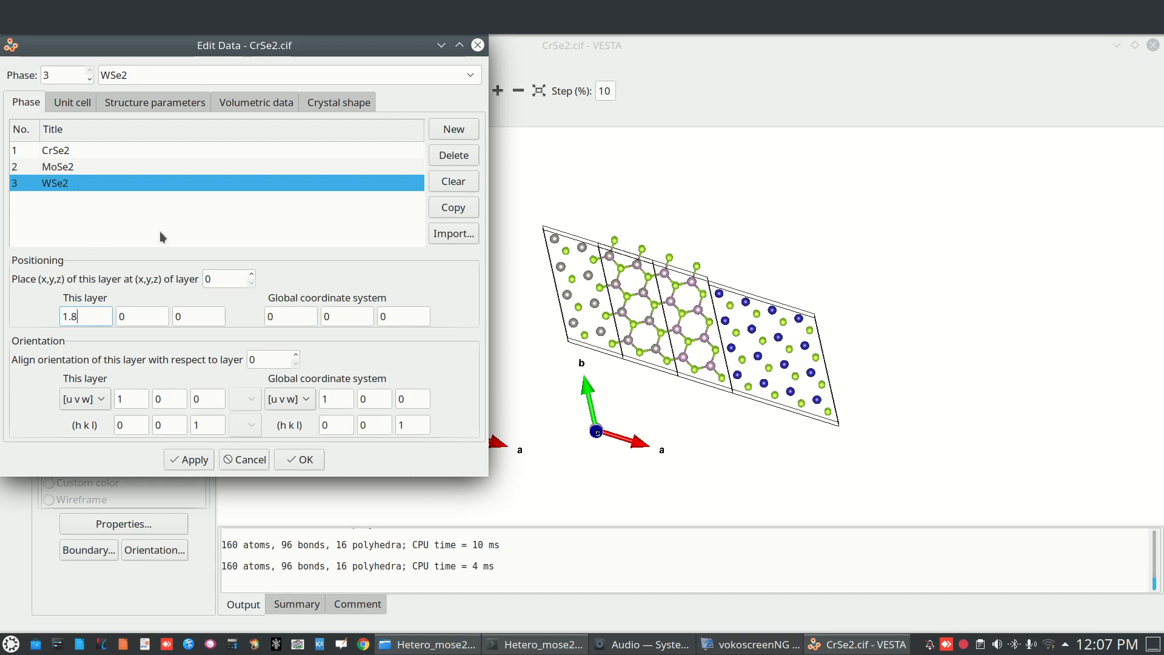
click(190, 459)
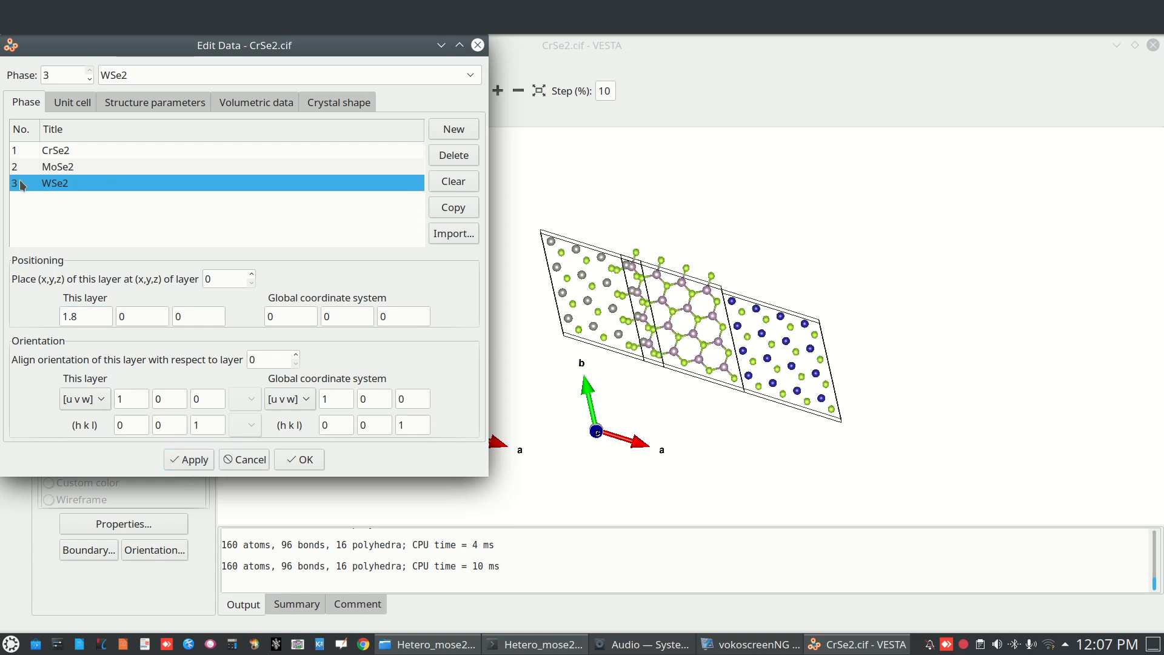
click(88, 315)
text(8)
click(243, 459)
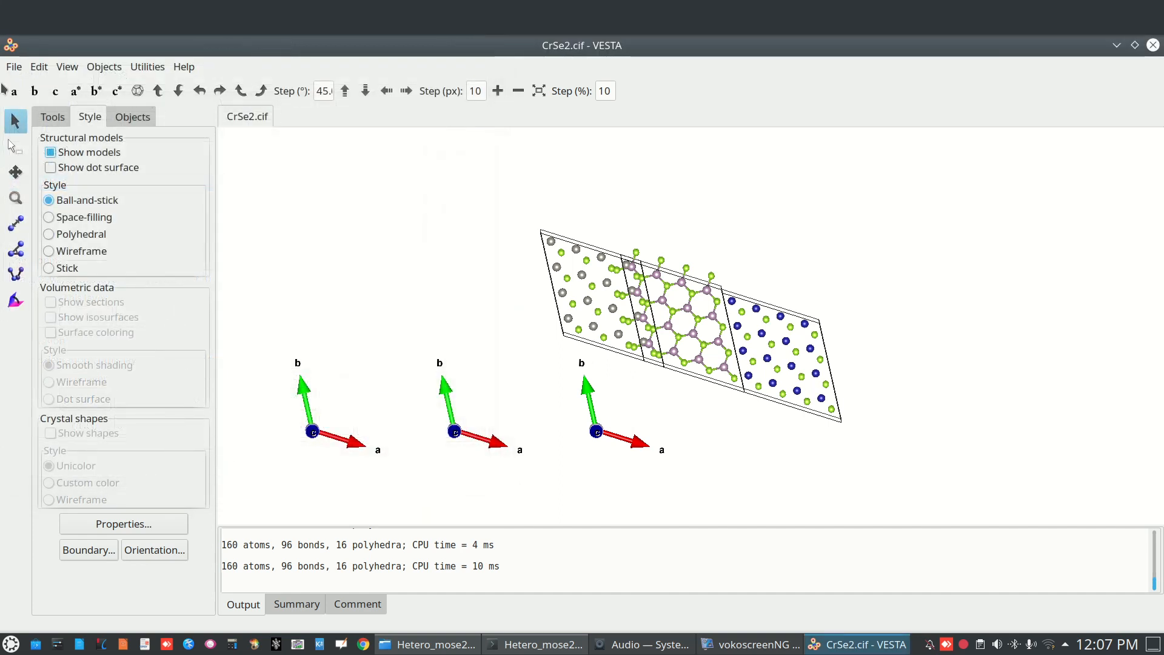
Reopen the phase data and raise the WSe2 phase's own-layer x position slightly above 1.8, applying the change
click(39, 66)
mouse_move(78, 133)
click(260, 132)
click(74, 170)
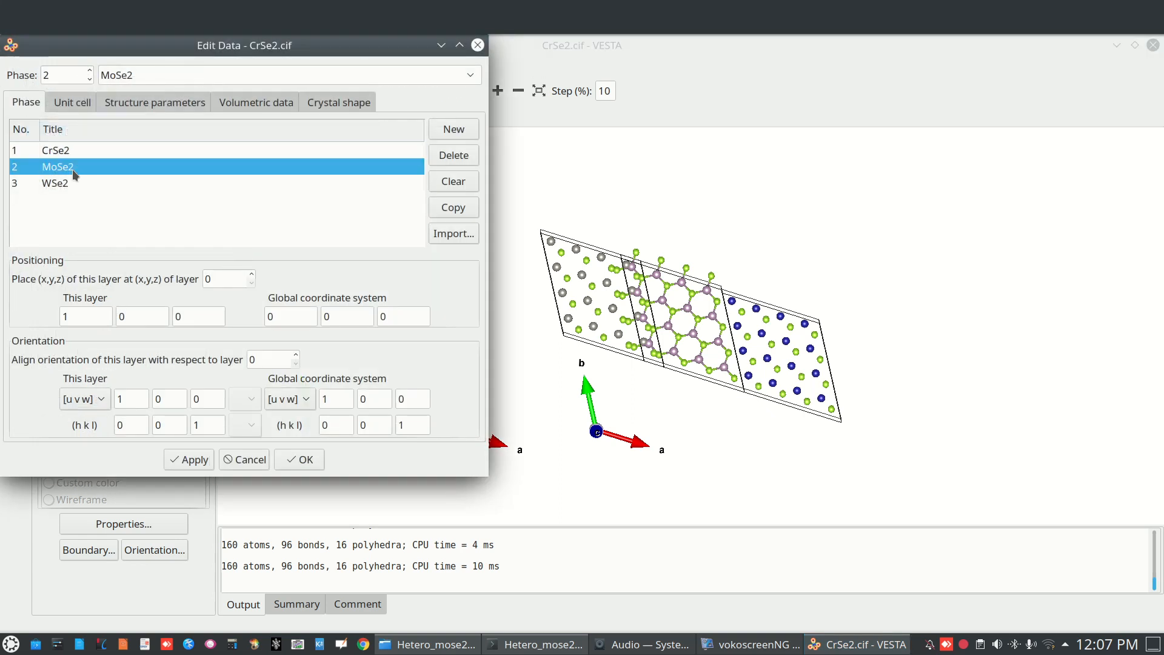
click(67, 183)
click(79, 316)
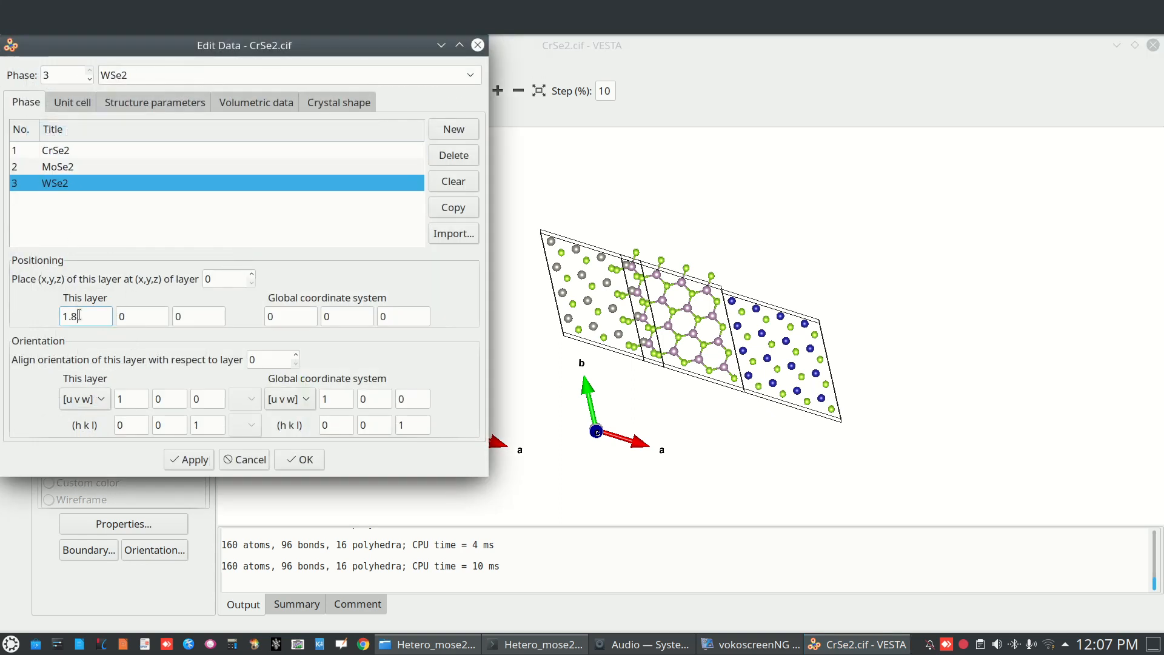
click(201, 462)
Set the MoSe2 phase's own-layer x position to 1.2, apply it, and inspect the spacing between the layers
click(76, 169)
click(82, 317)
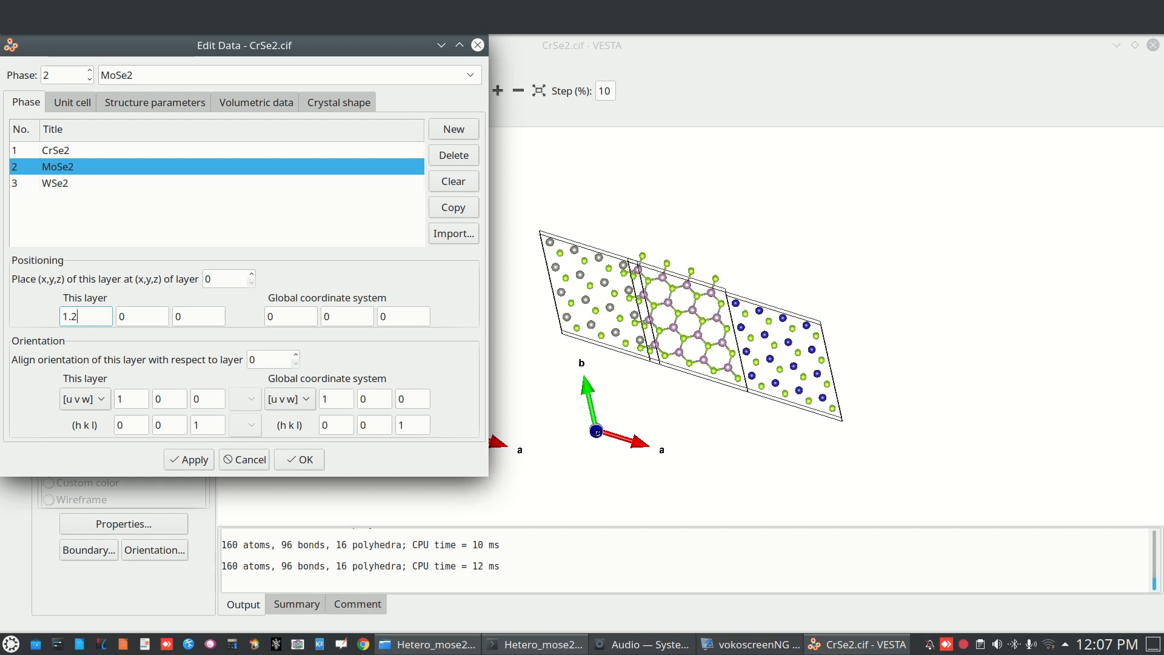
click(184, 466)
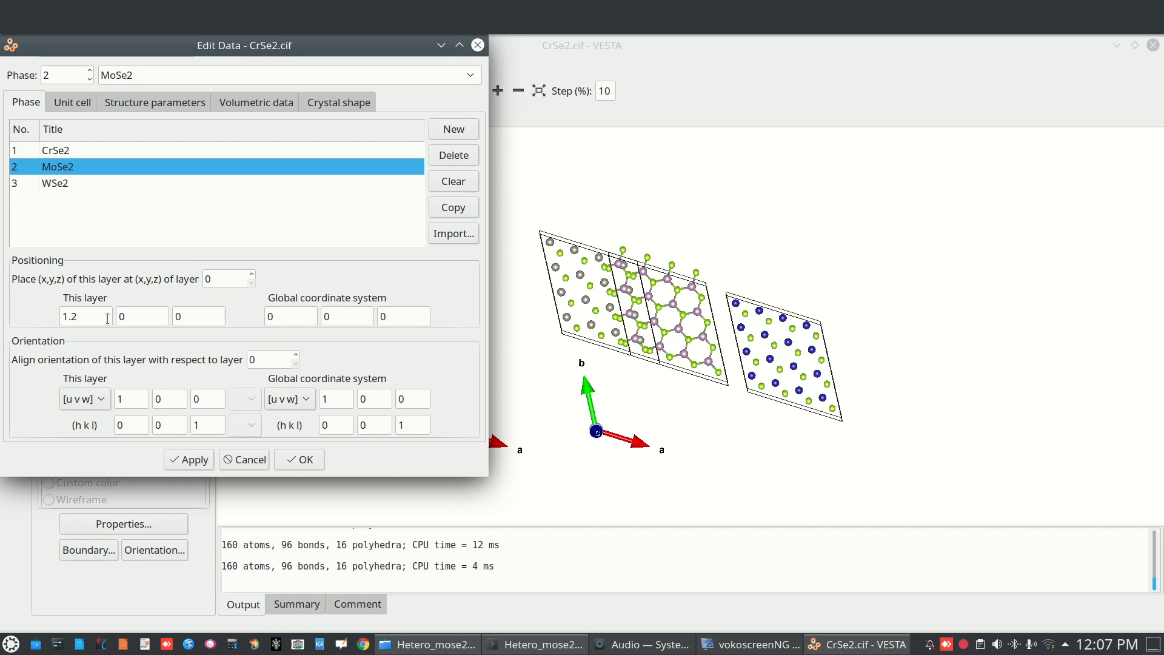
click(677, 333)
mouse_move(676, 331)
mouse_down()
mouse_move(675, 310)
mouse_move(677, 329)
mouse_up()
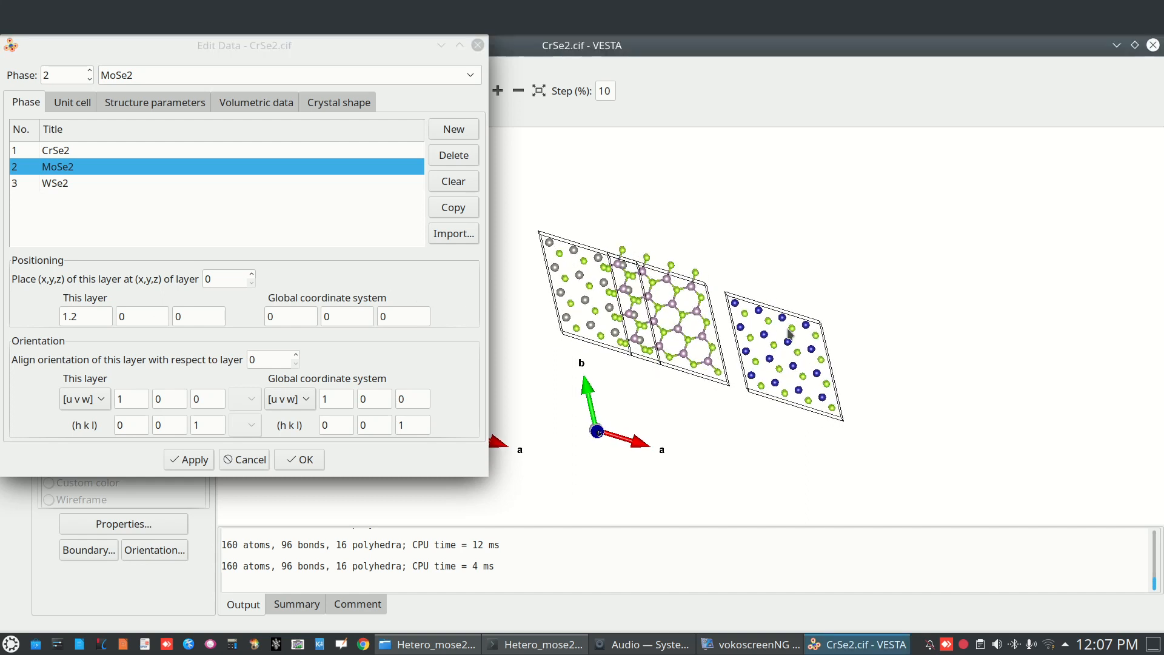
drag(763, 343, 759, 349)
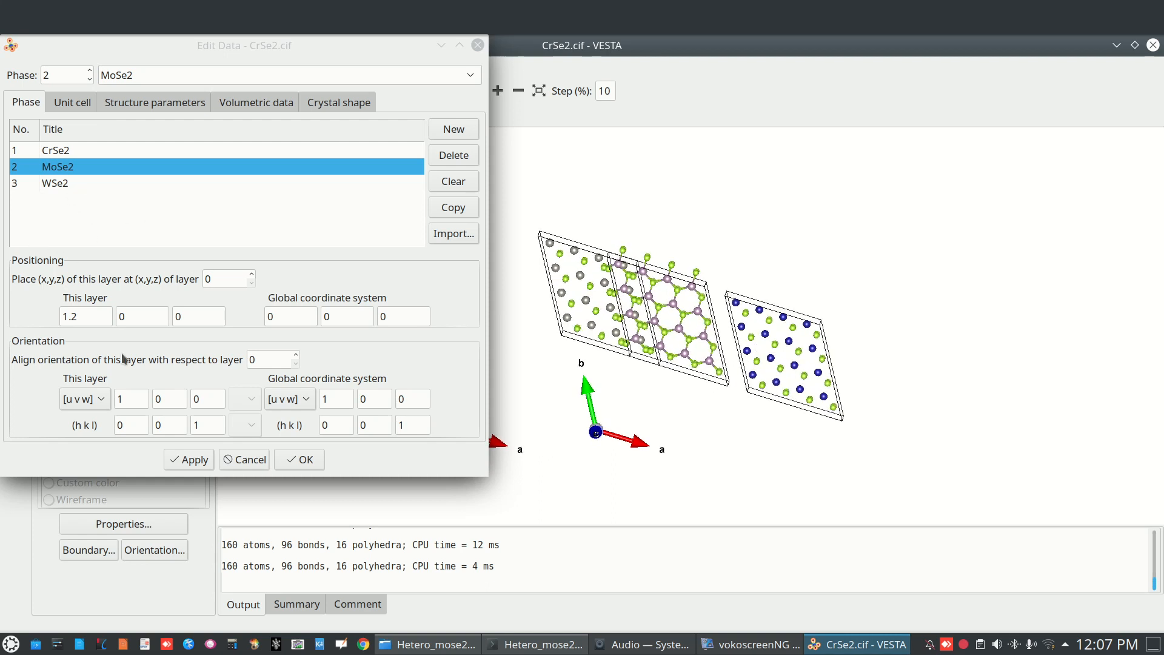
Try own-layer x positions of 1.5 and 1.2 for the WSe2 phase, applying each one
click(63, 185)
click(86, 316)
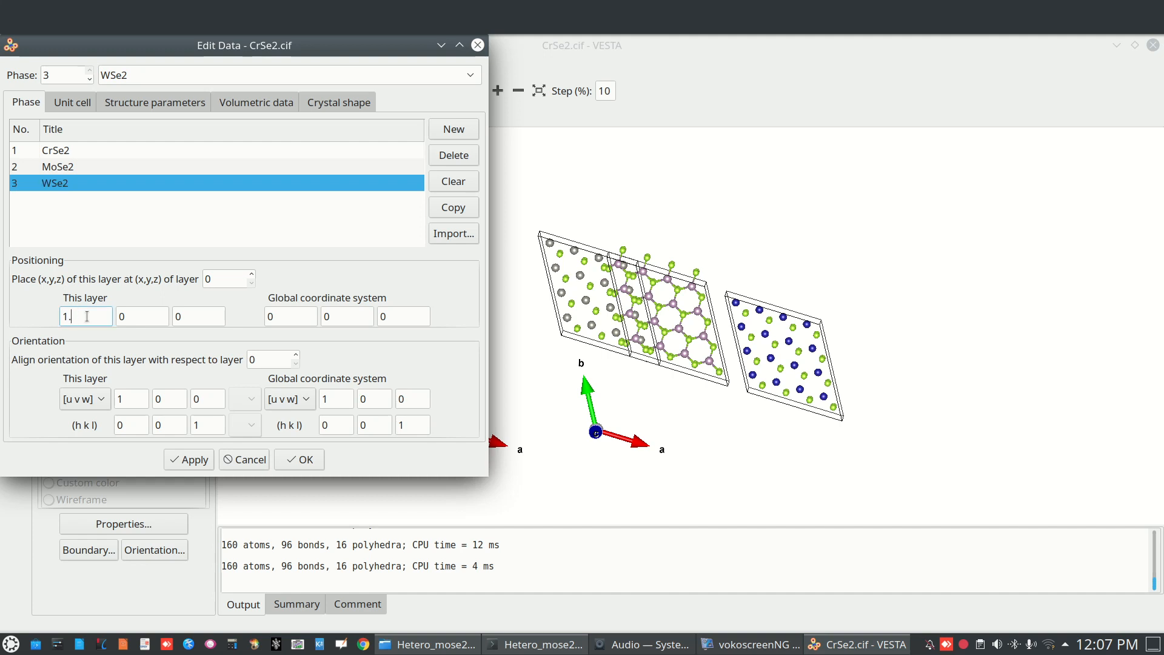
text(5)
click(189, 459)
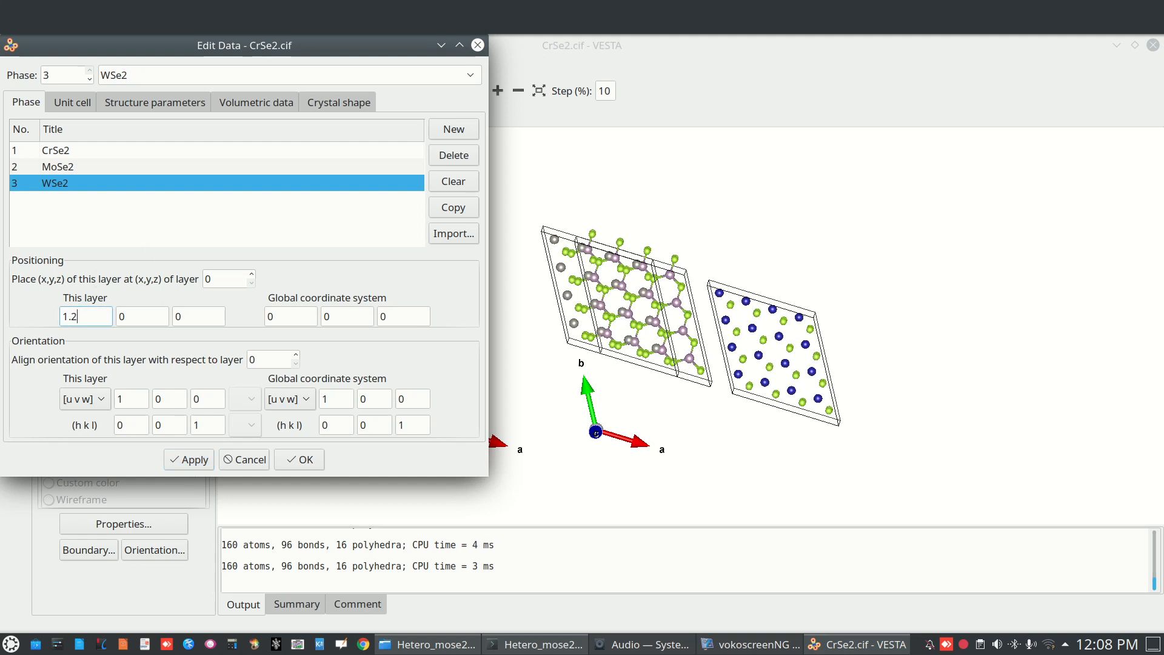
click(195, 460)
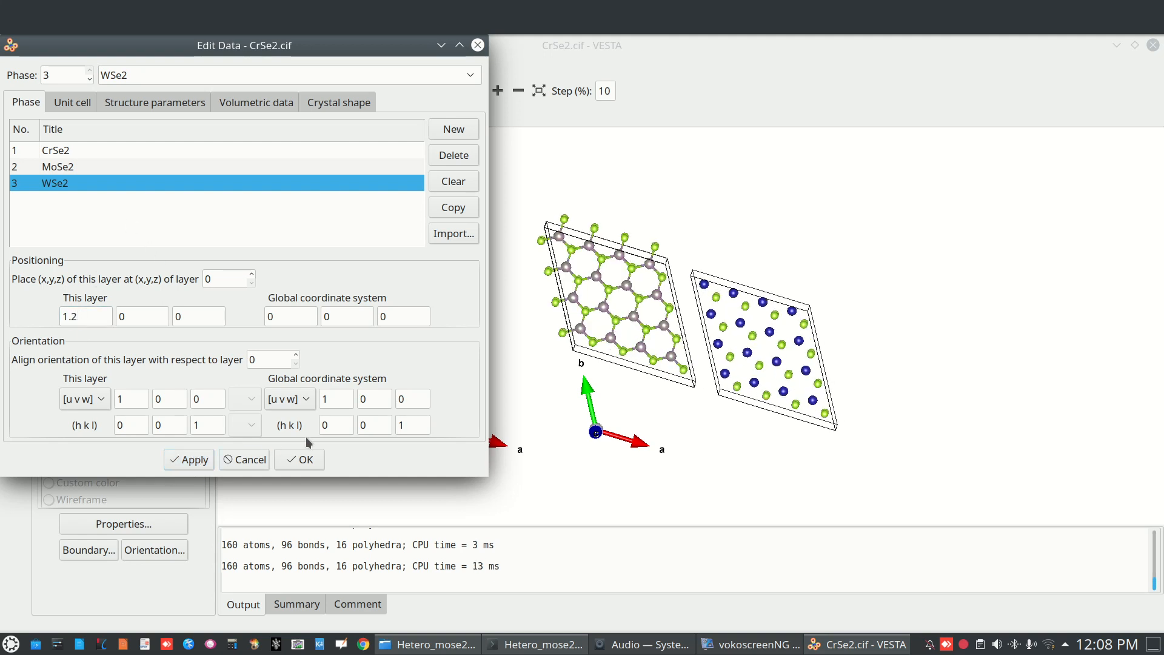
drag(636, 315, 636, 285)
click(57, 173)
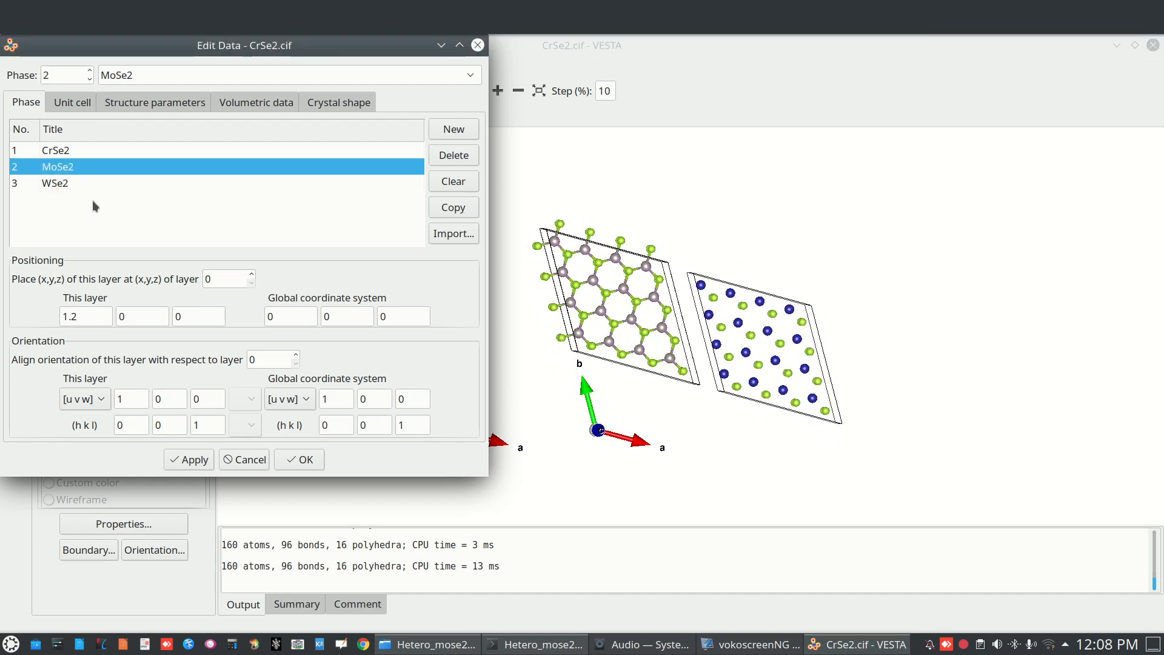
right_click(964, 645)
click(977, 585)
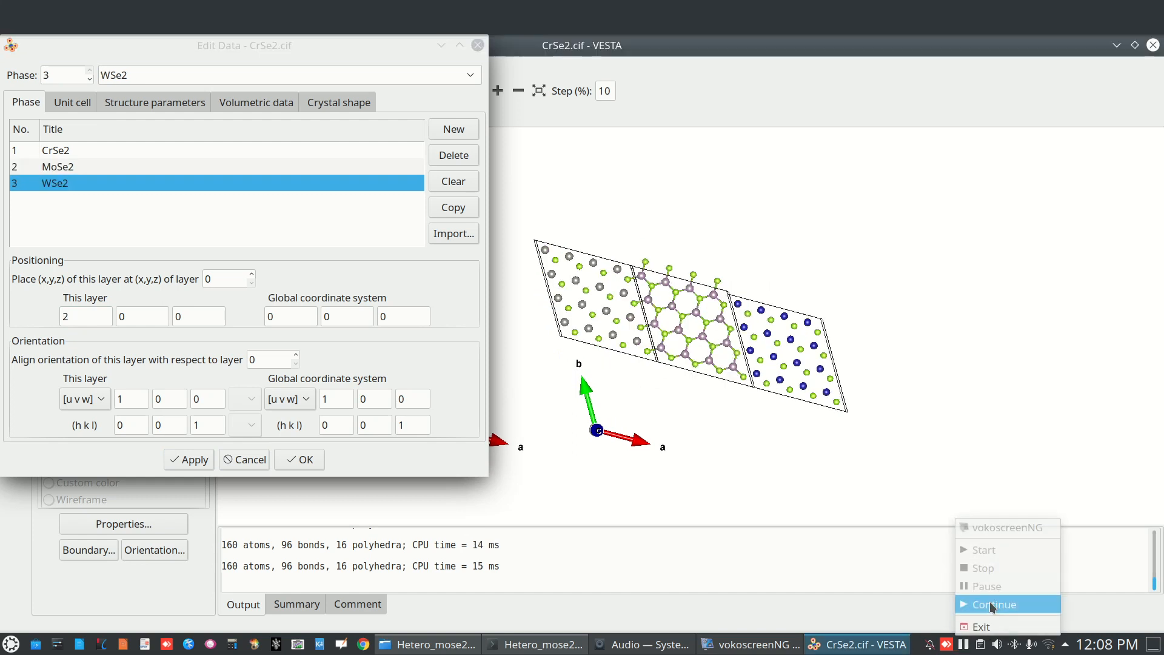
Compare the own-layer positions of the MoSe2 and WSe2 phases with the lateral structure, and accept the phase data
click(70, 172)
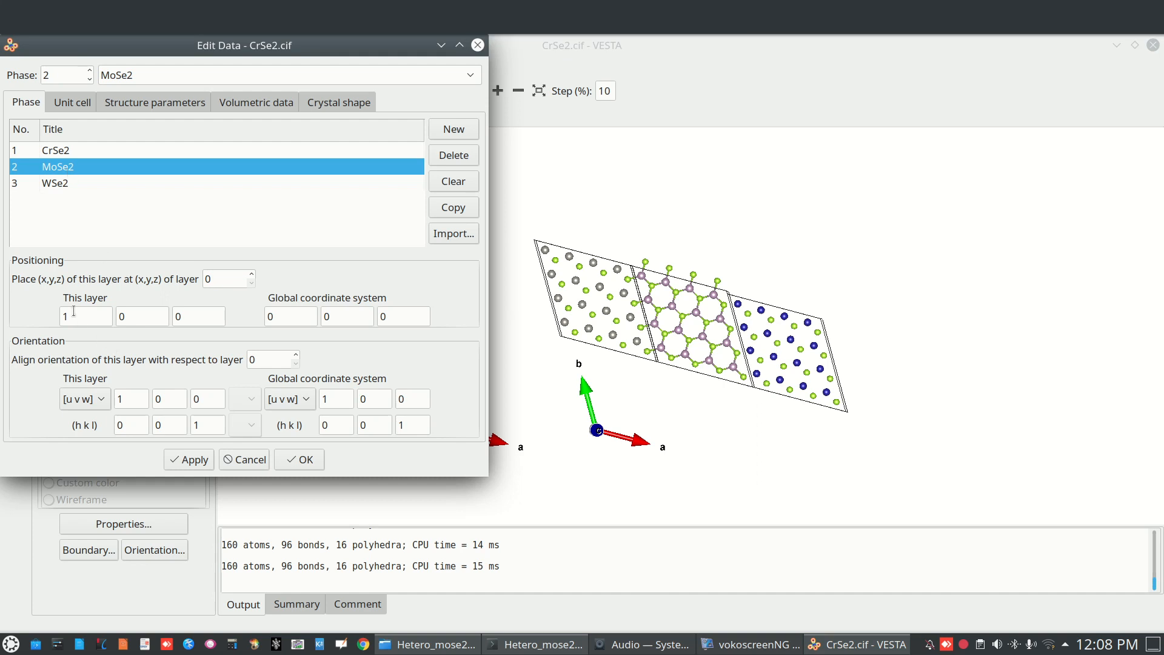
click(62, 185)
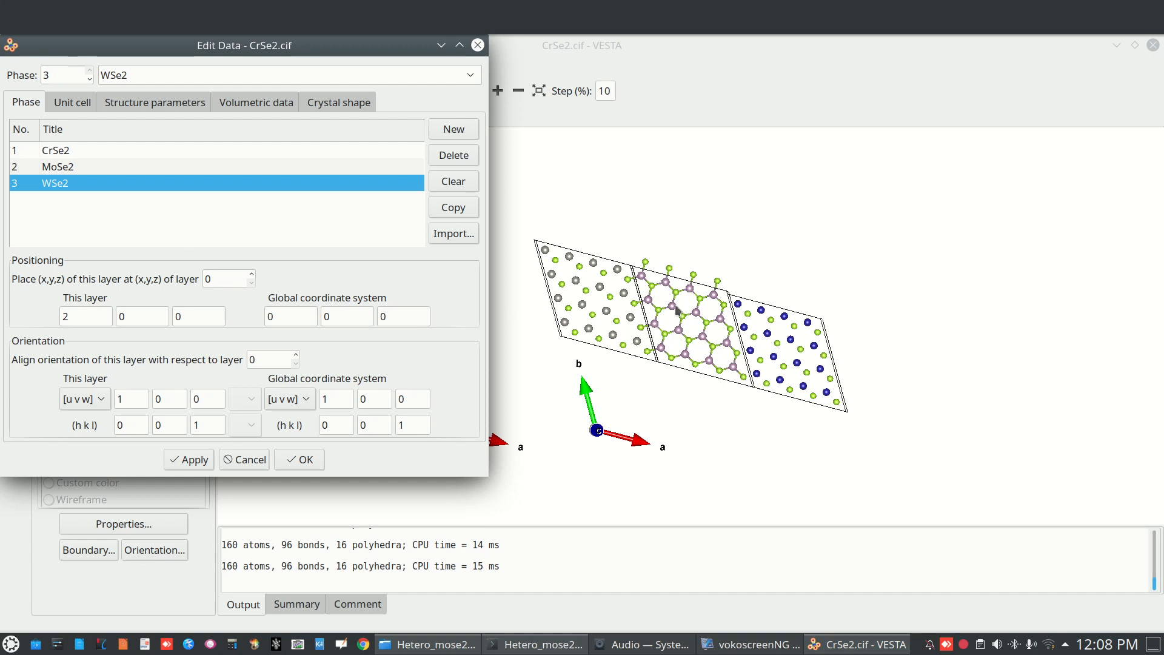
click(79, 170)
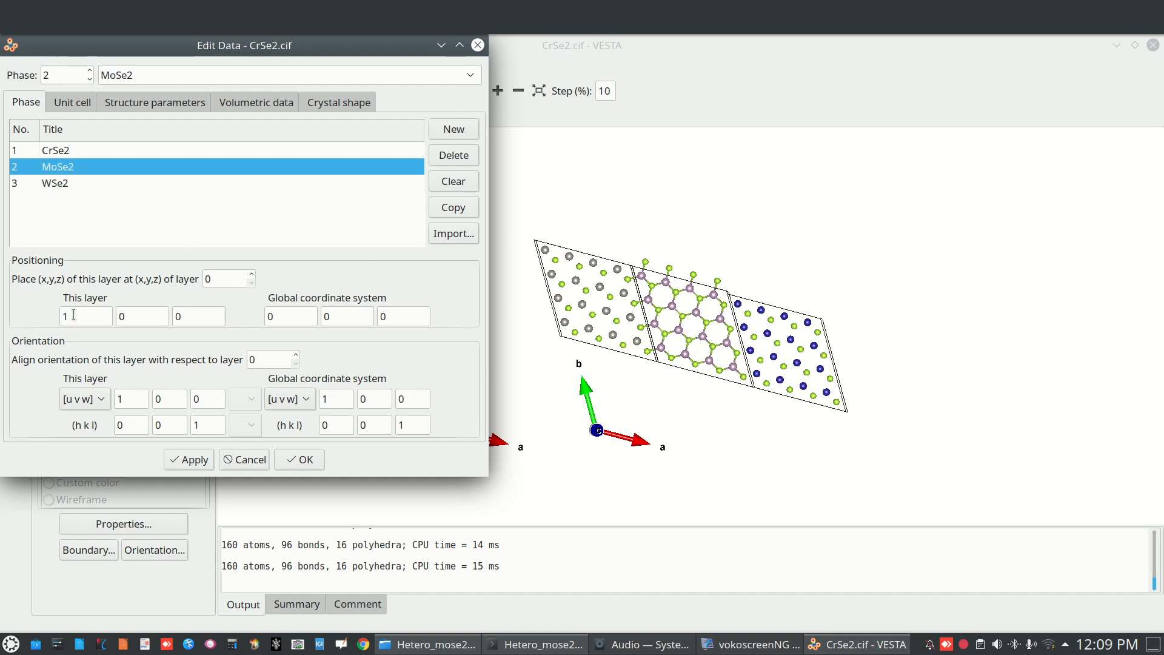
click(57, 183)
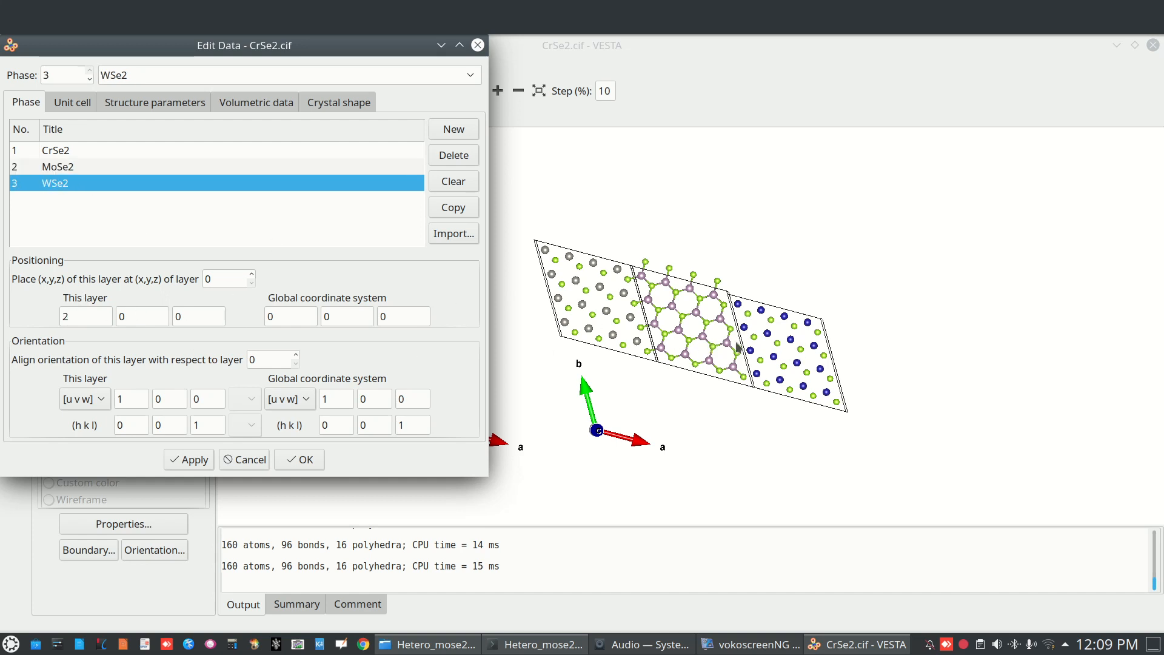
click(769, 349)
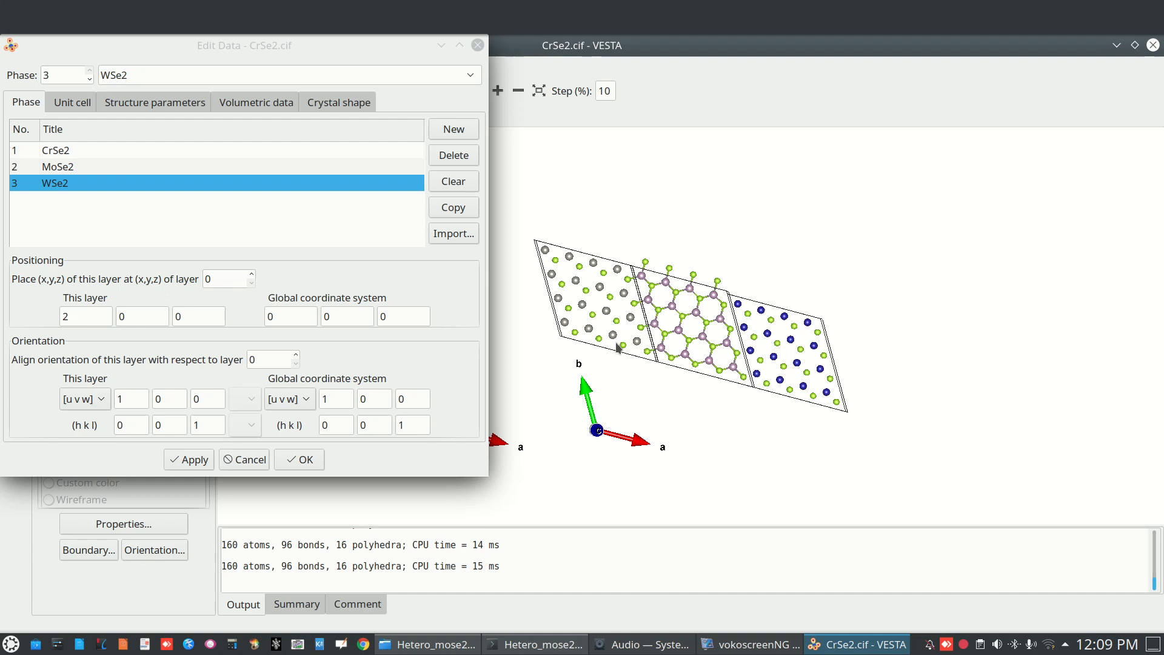
click(86, 168)
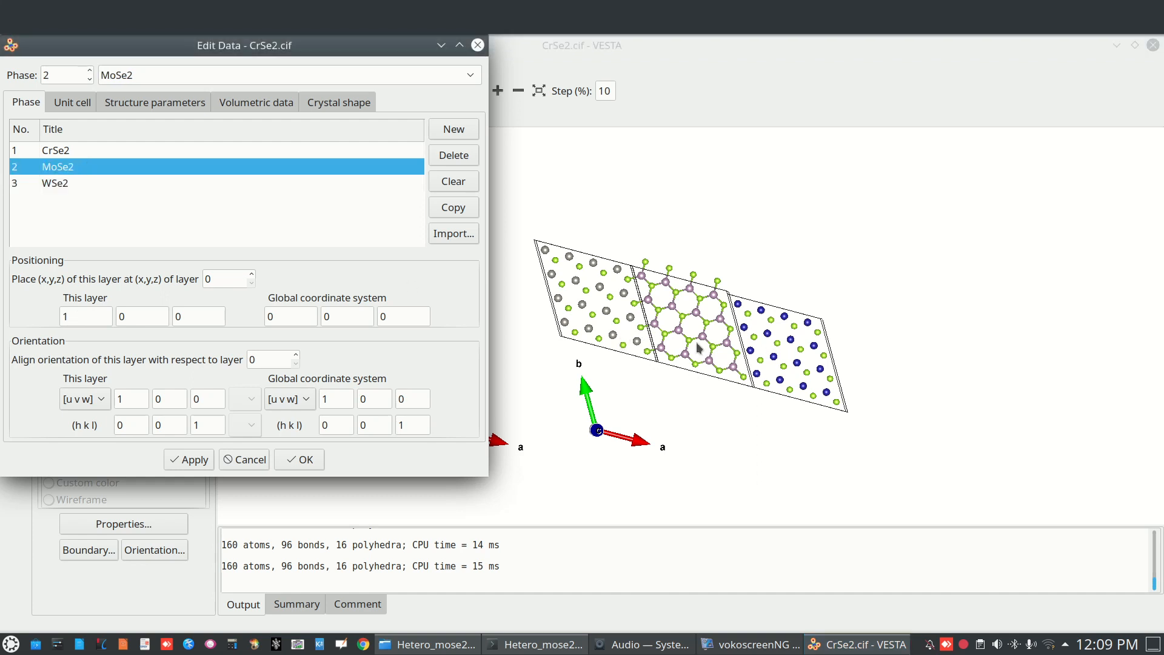
click(681, 336)
drag(680, 321, 669, 283)
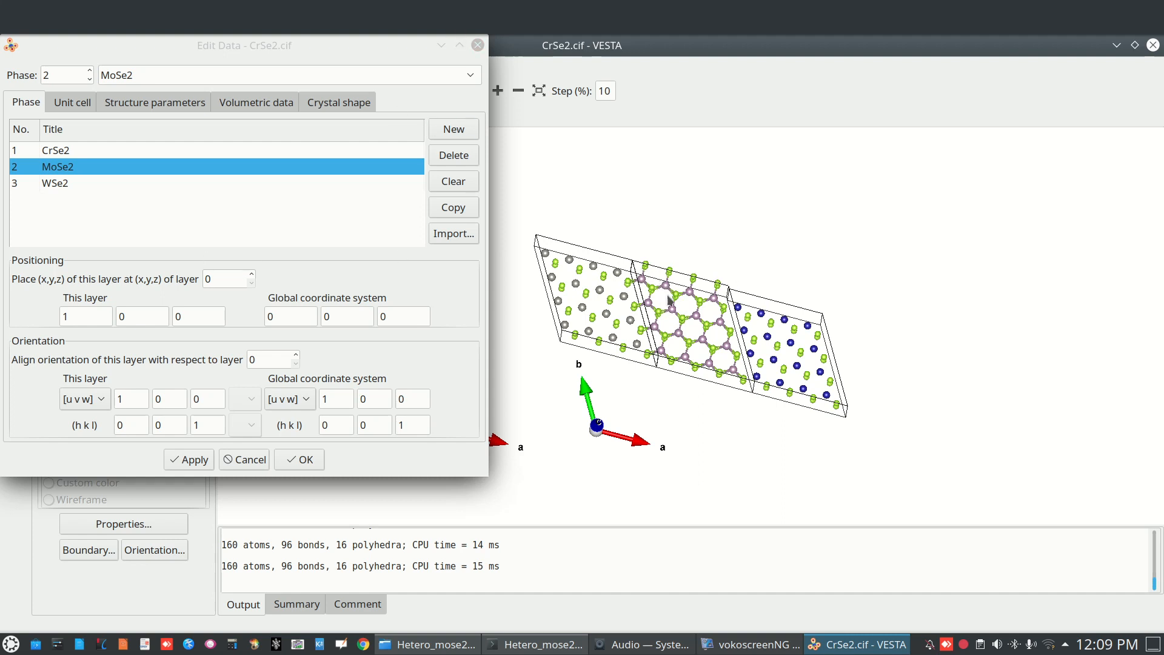
drag(669, 301, 672, 348)
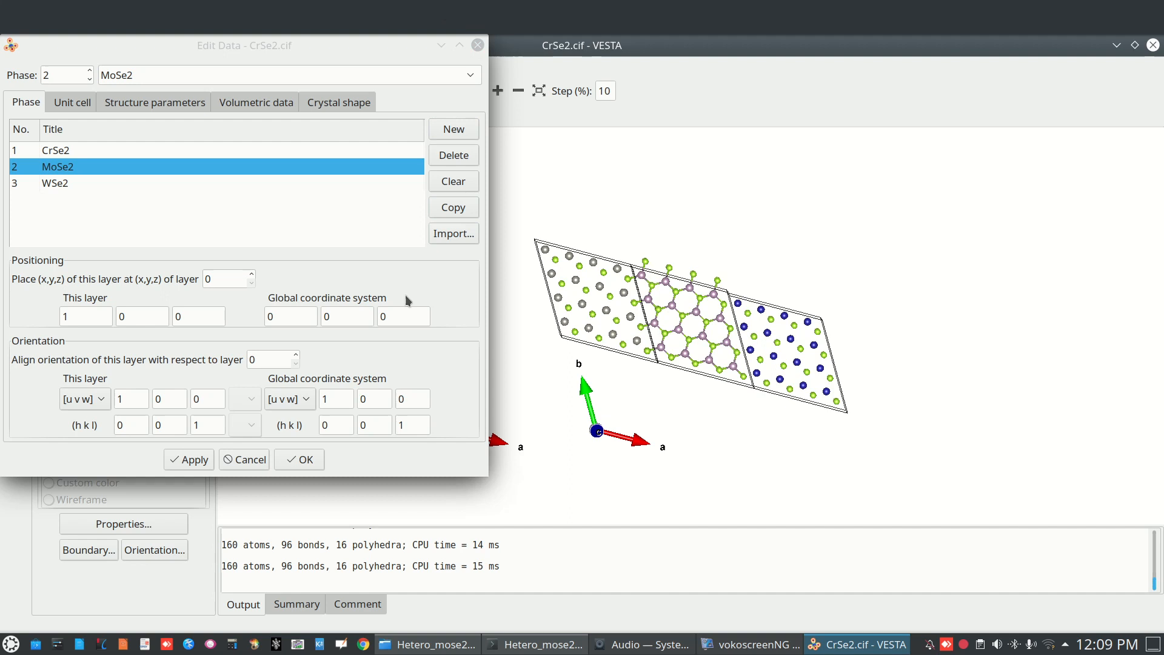
click(306, 461)
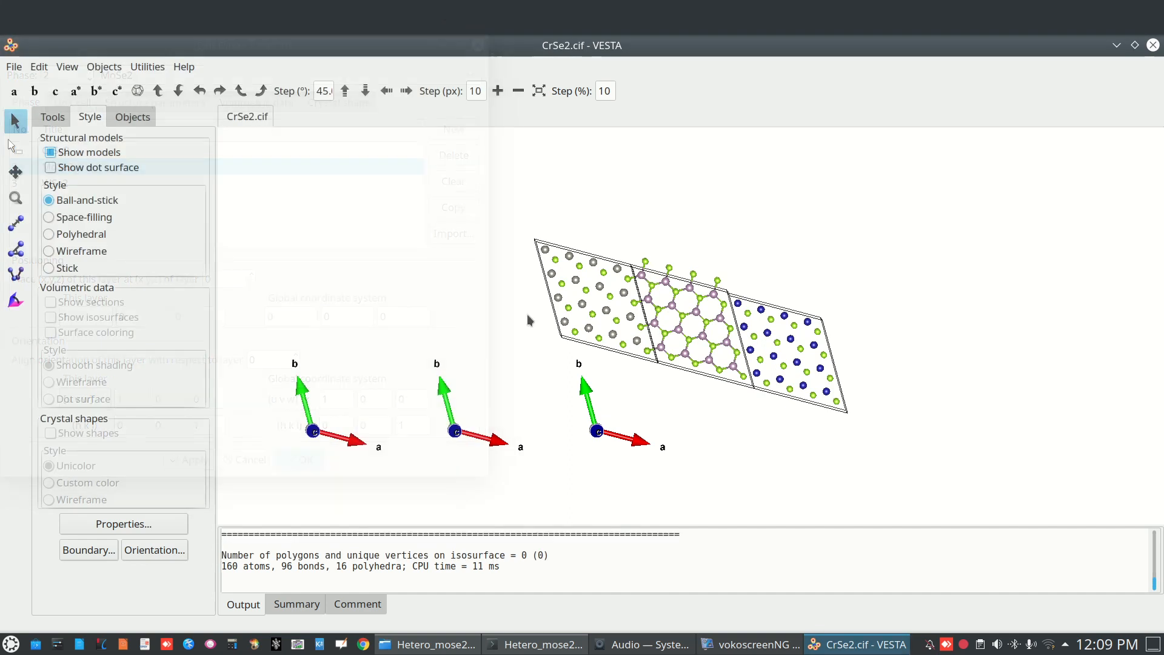
Set the MoSe2 phase's Mo–Se bond to not search atoms beyond the boundary, and apply it
click(44, 67)
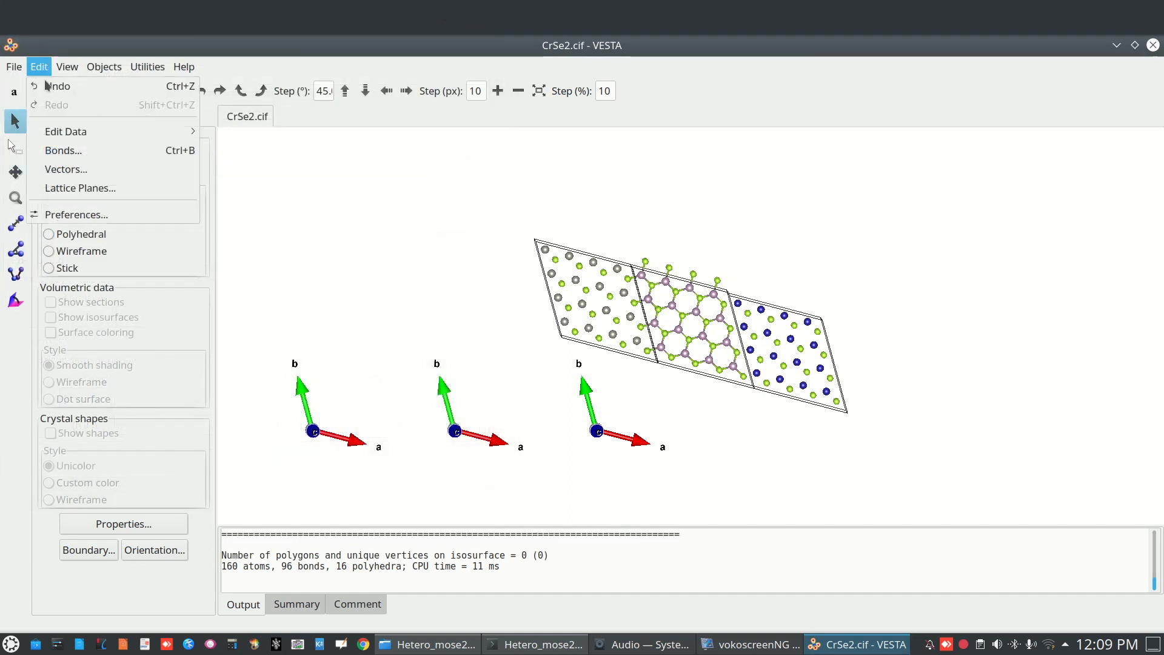
click(61, 151)
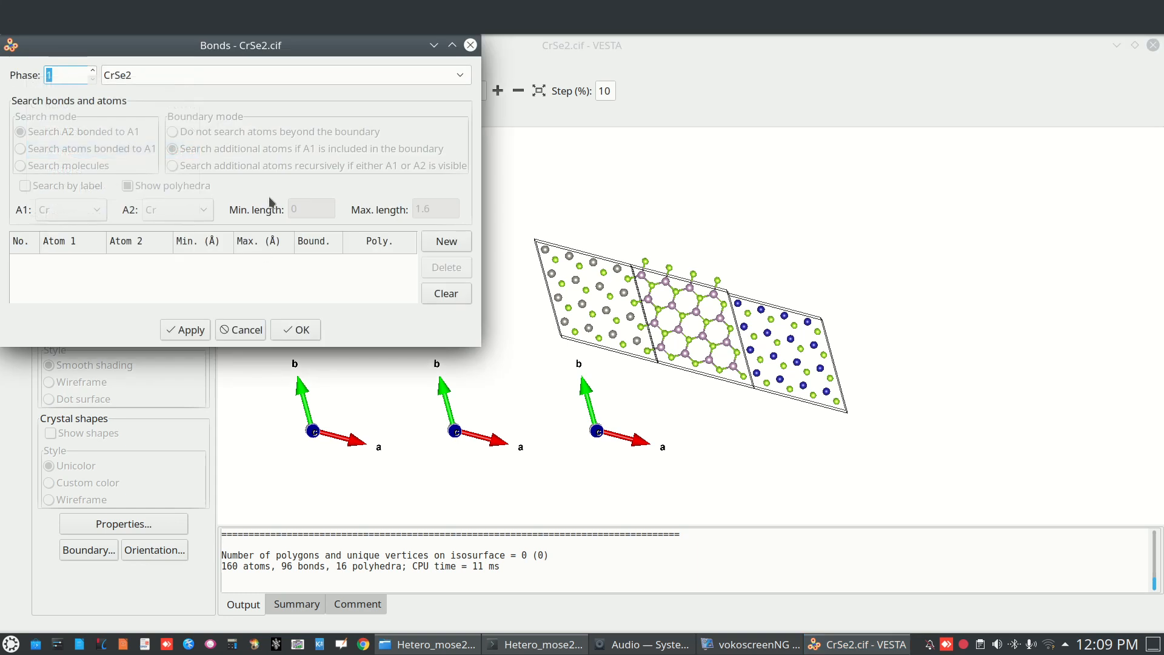
click(463, 75)
click(156, 99)
click(463, 79)
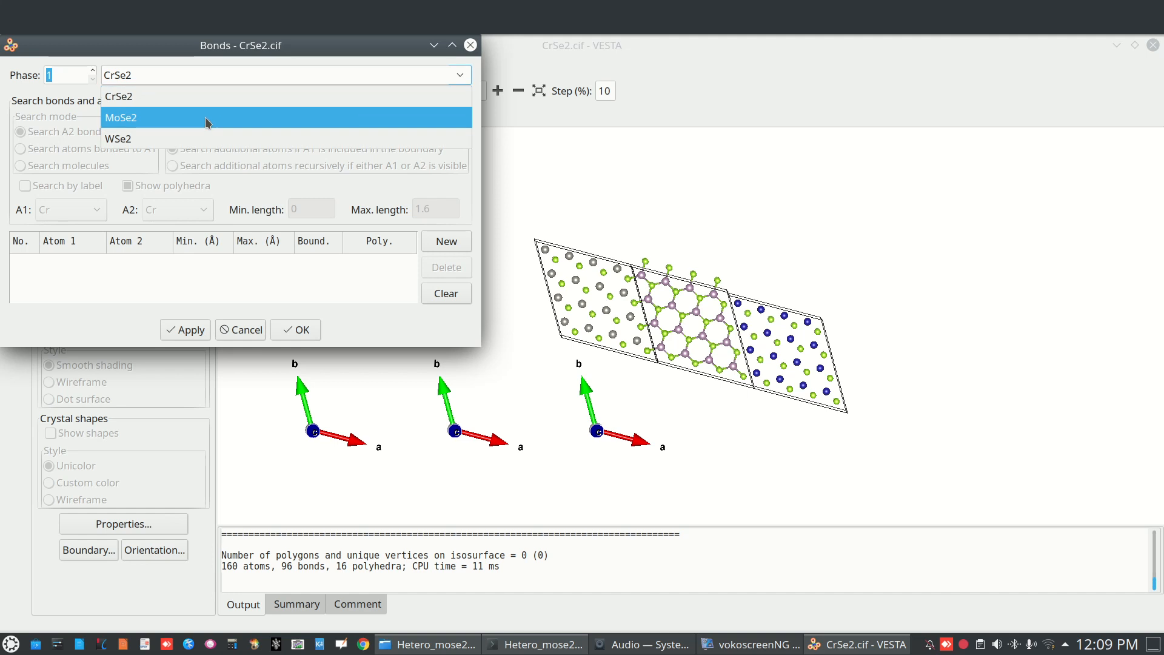
click(144, 117)
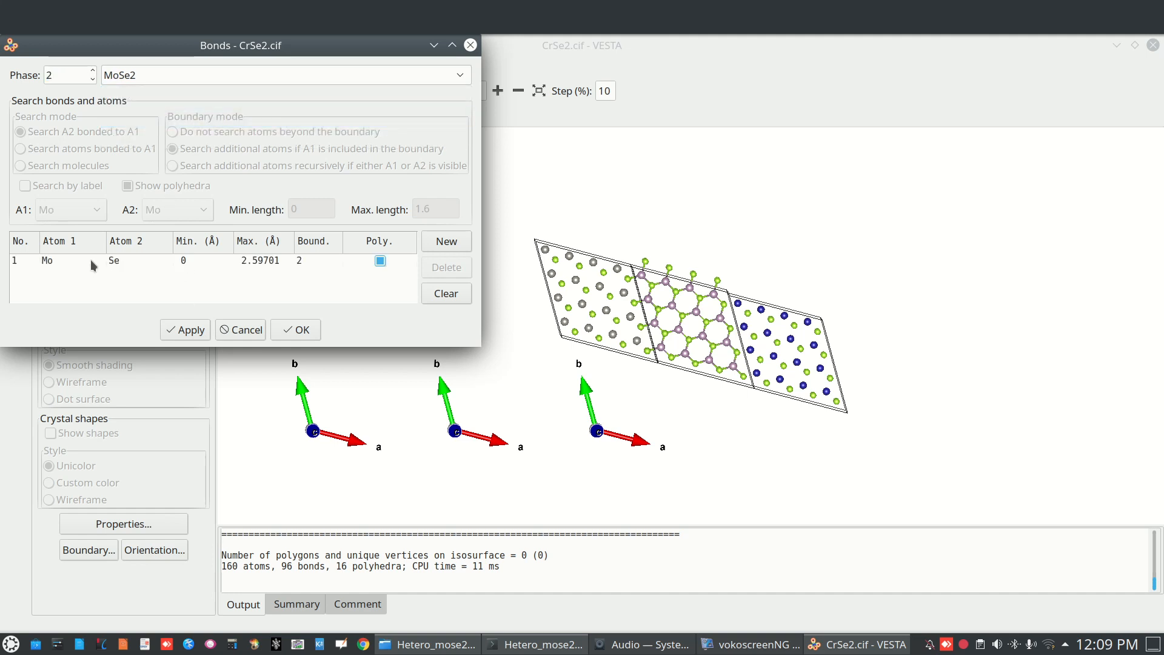
click(148, 260)
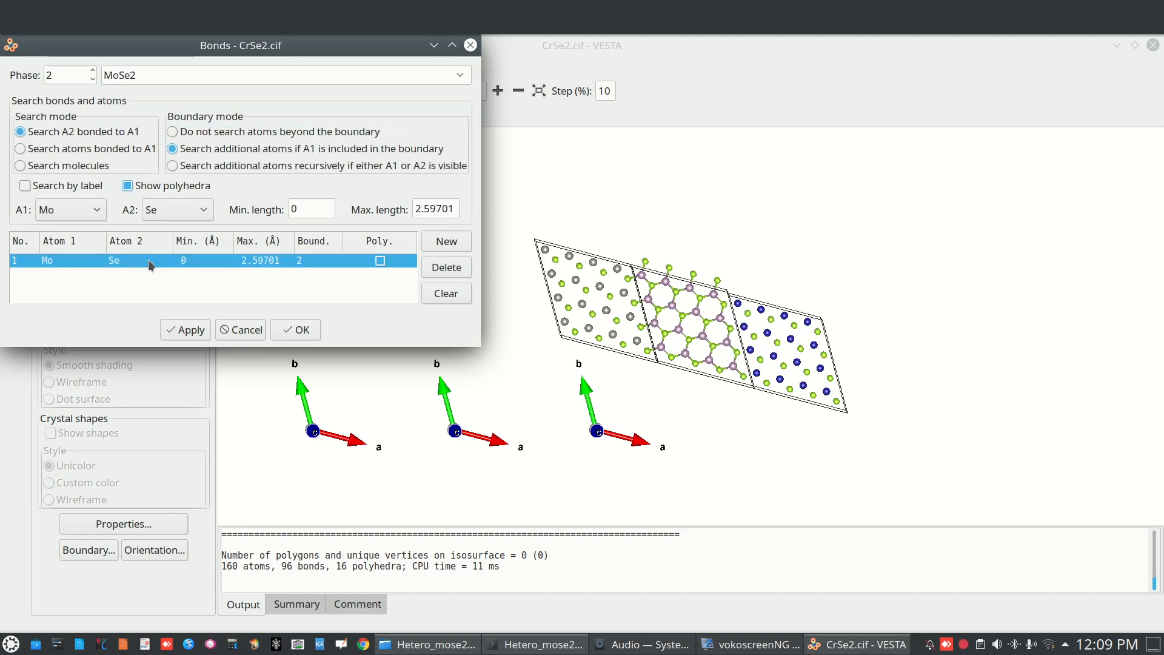
click(174, 133)
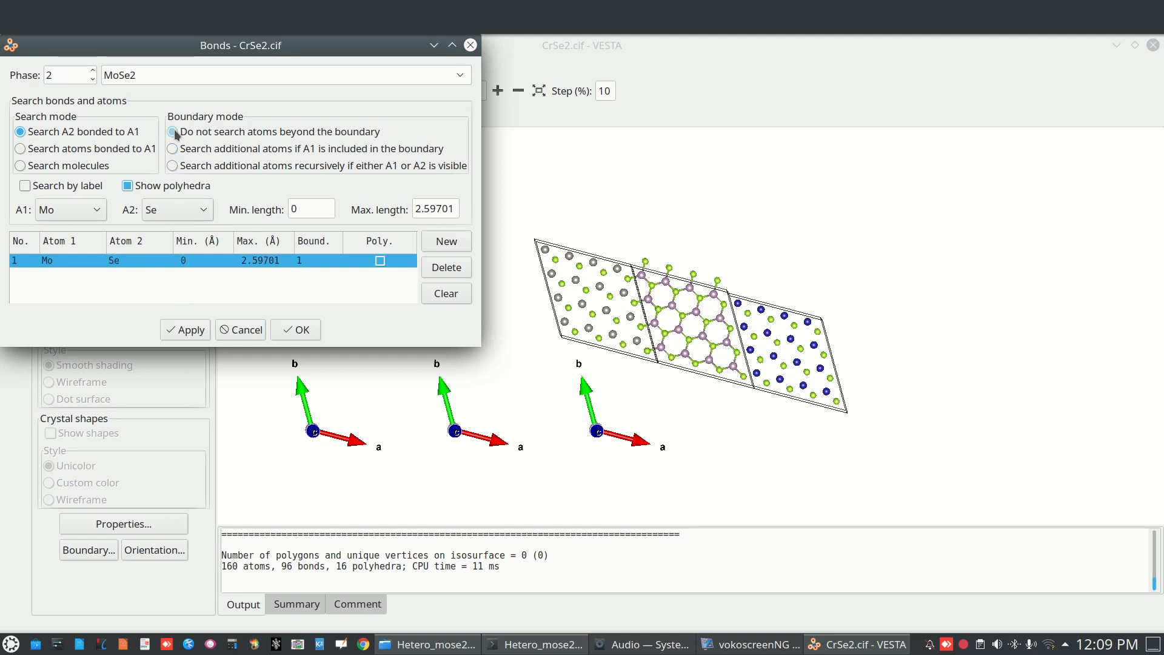
click(189, 330)
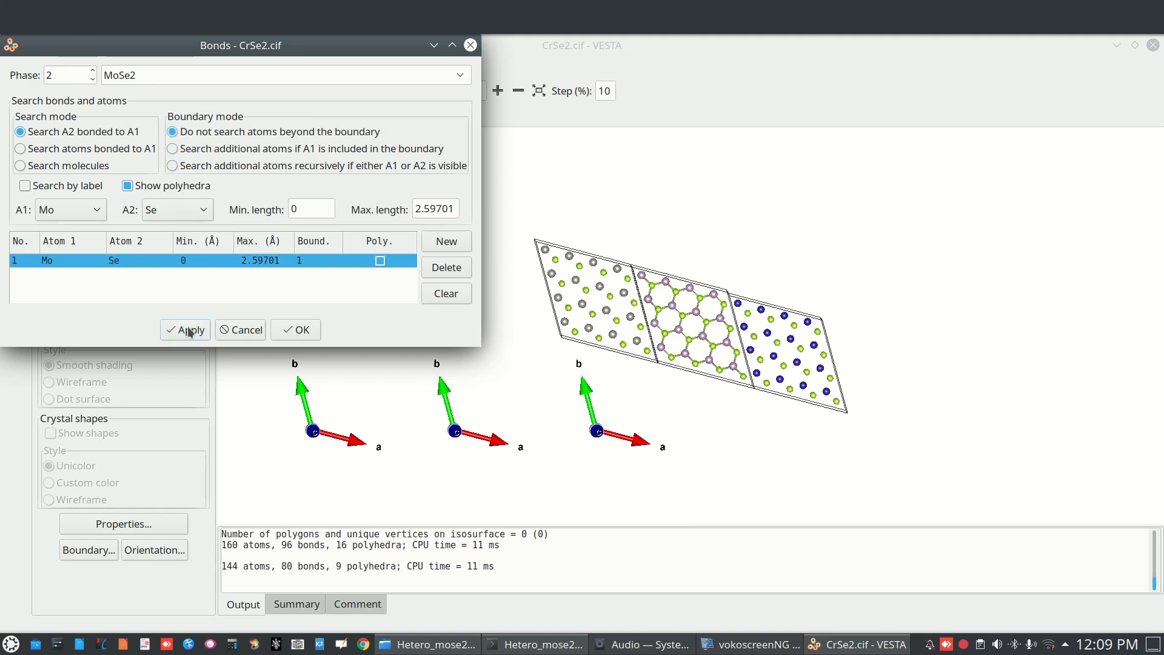
Check the WSe2 phase's bond list and accept the bond settings
click(673, 333)
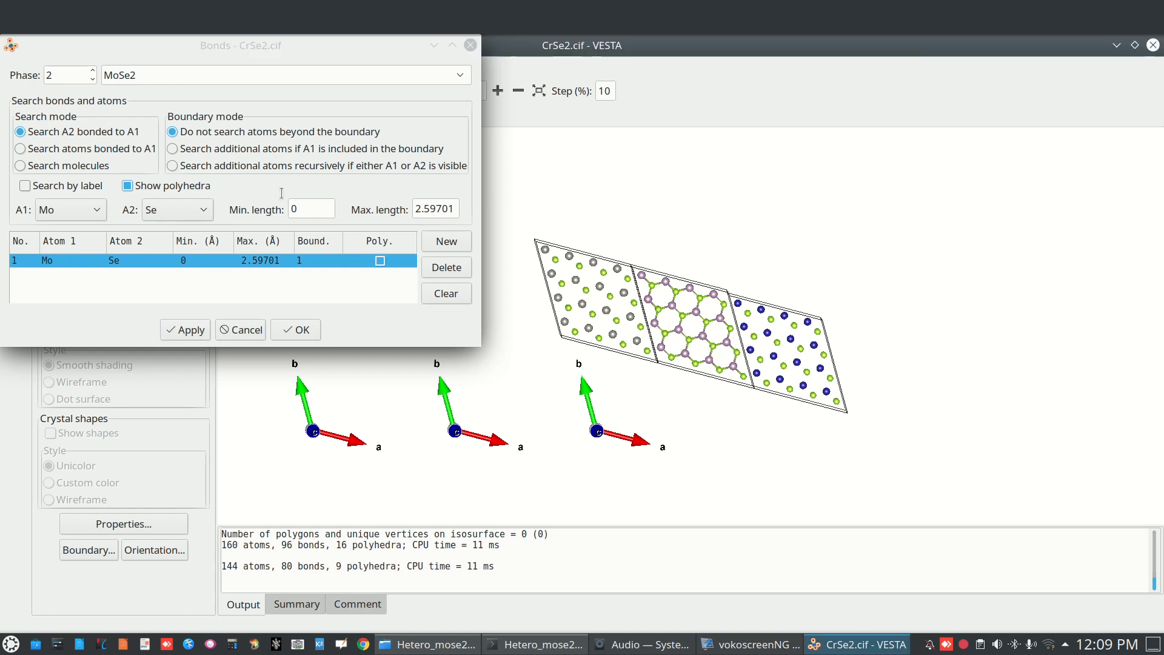
click(467, 81)
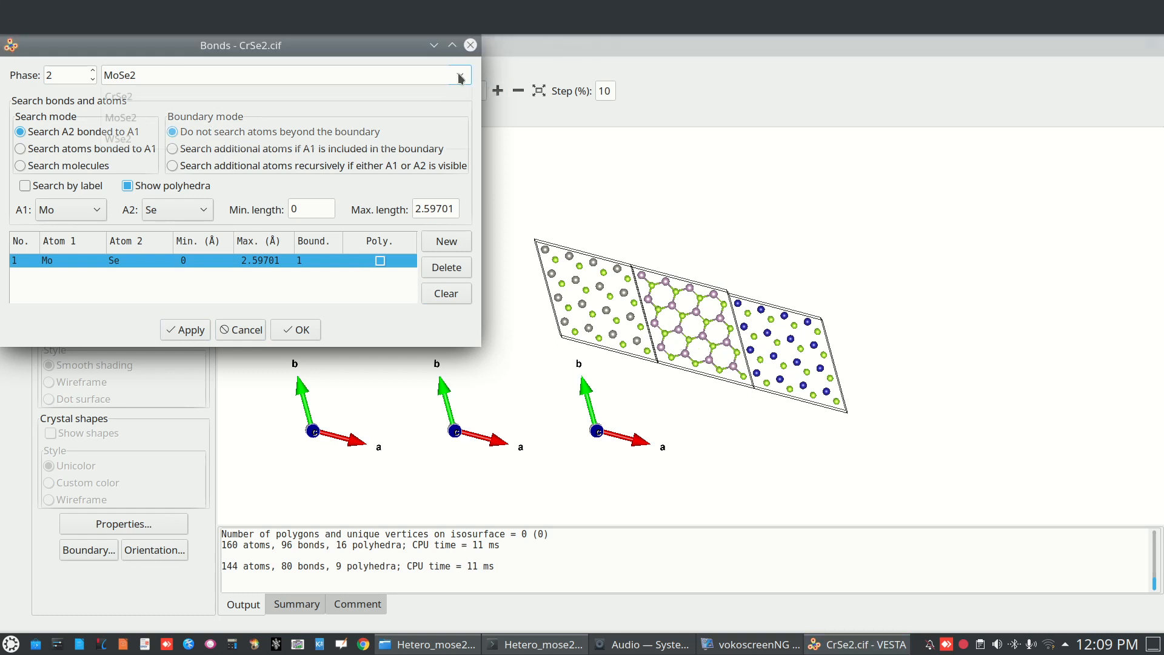
click(156, 141)
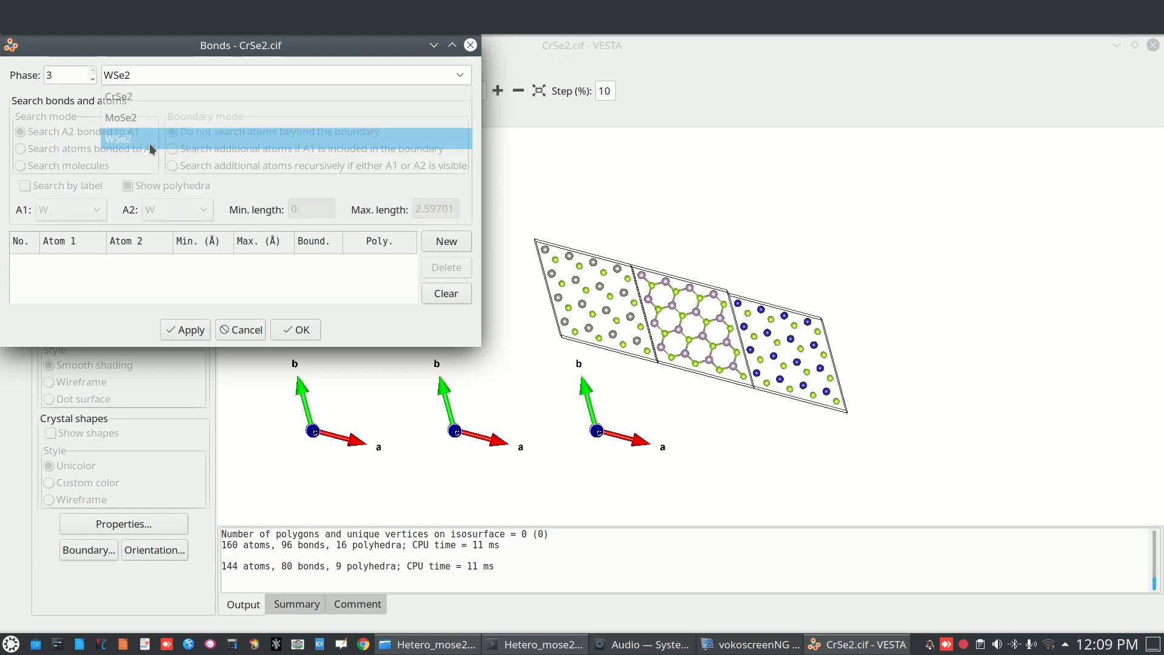
click(300, 329)
Show the dot surface on the atoms of the lateral heterostructure
mouse_move(702, 316)
mouse_down()
mouse_move(696, 301)
mouse_move(695, 316)
mouse_up()
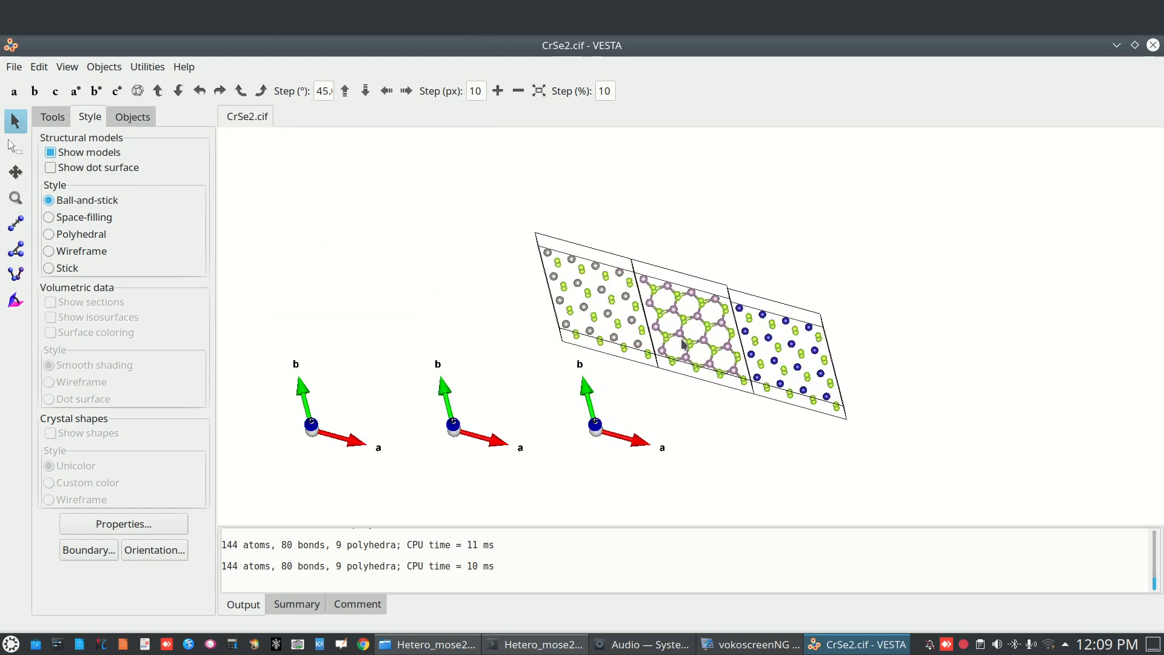
scroll(684, 339, up, 6)
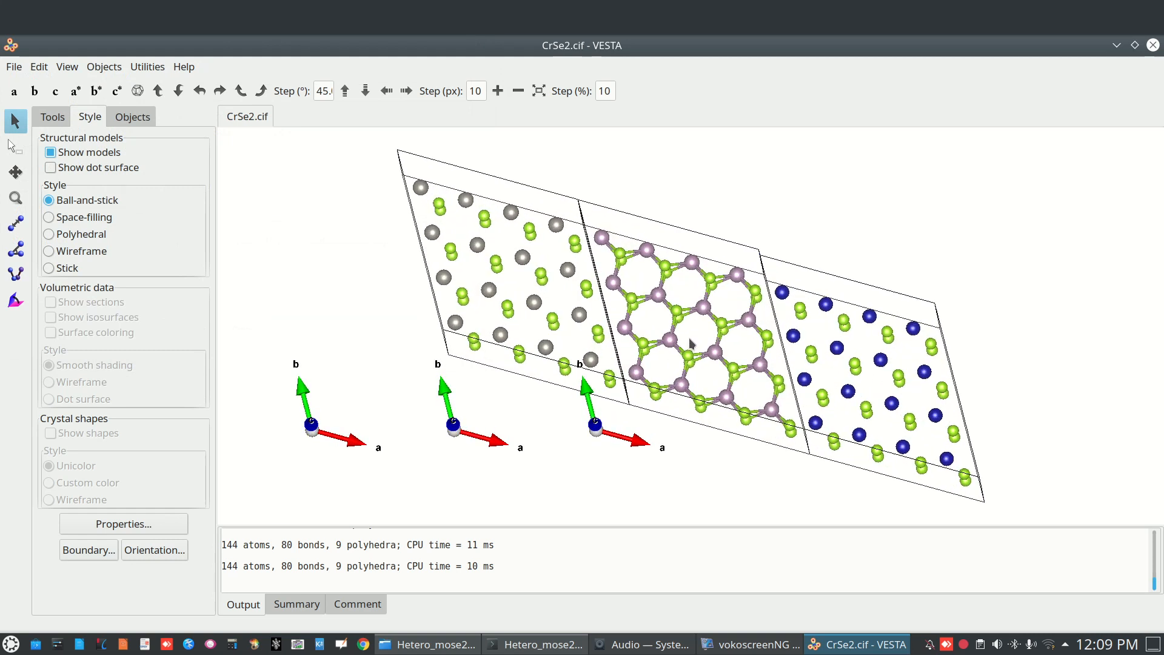
drag(691, 338, 727, 409)
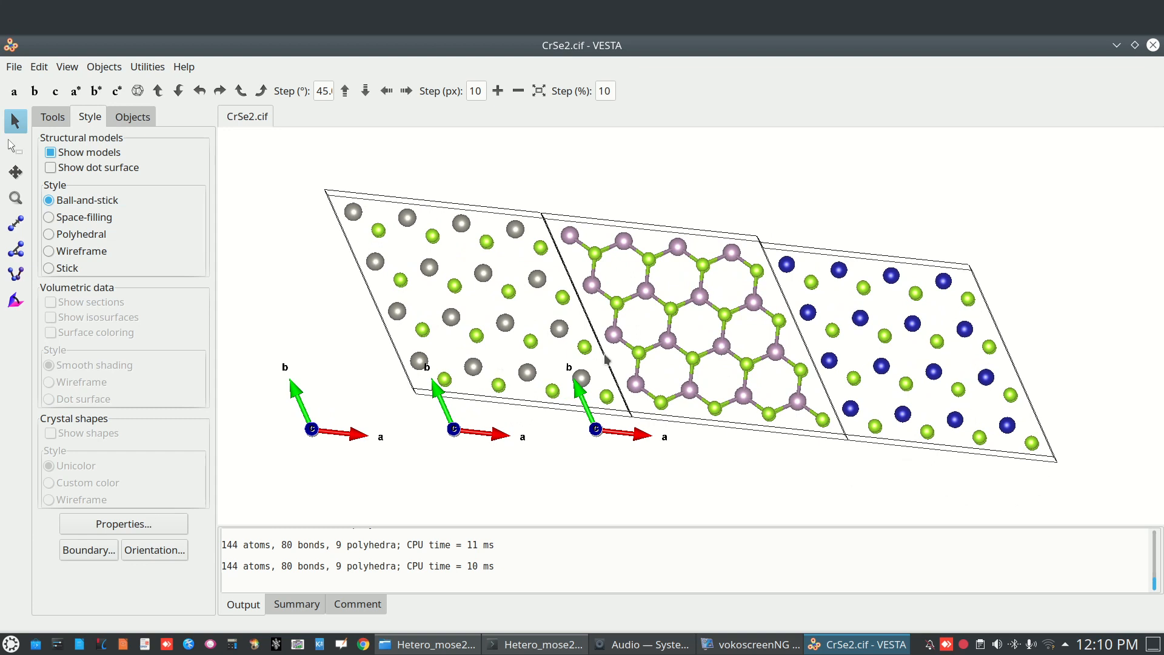
drag(692, 348, 693, 351)
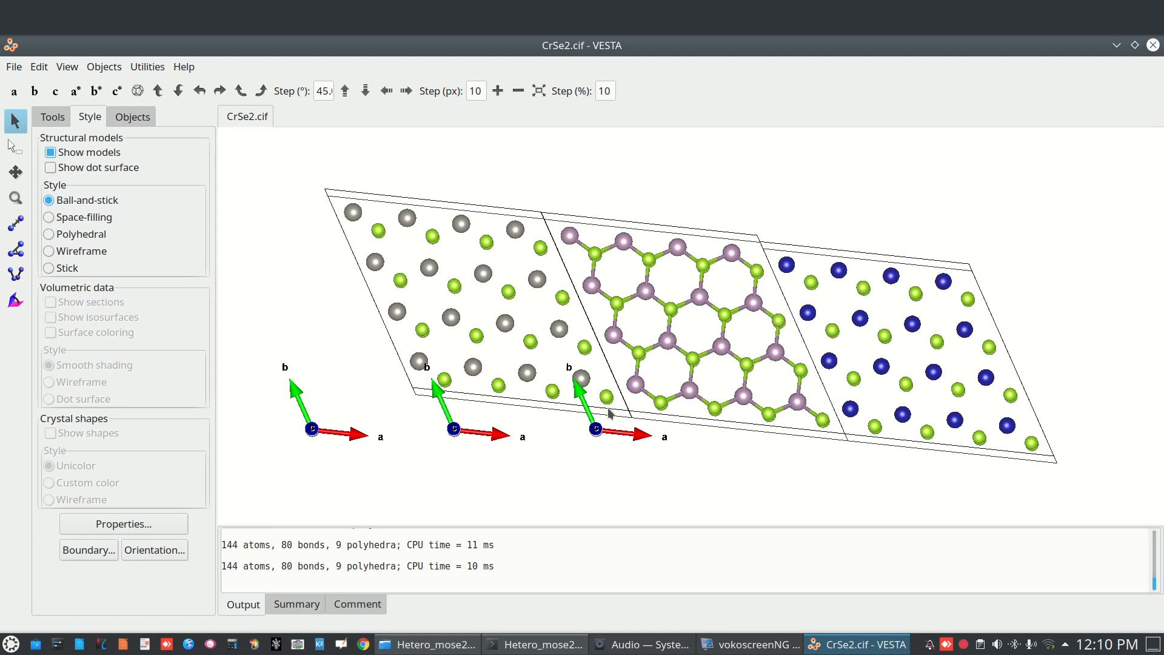
click(51, 168)
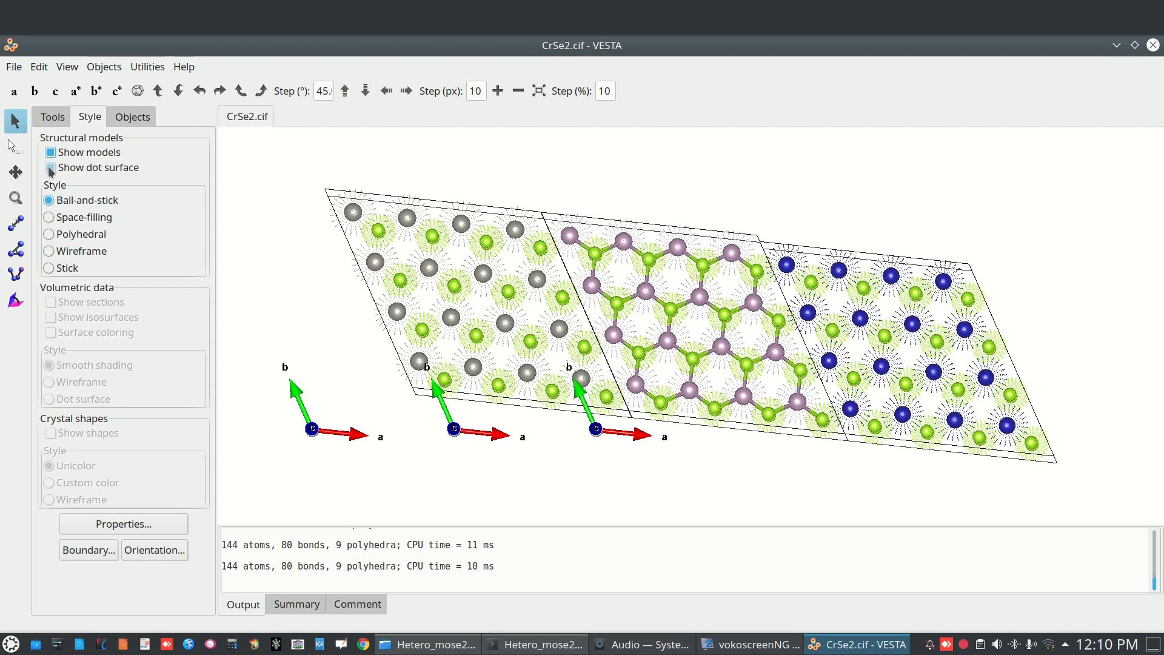
drag(605, 318, 618, 338)
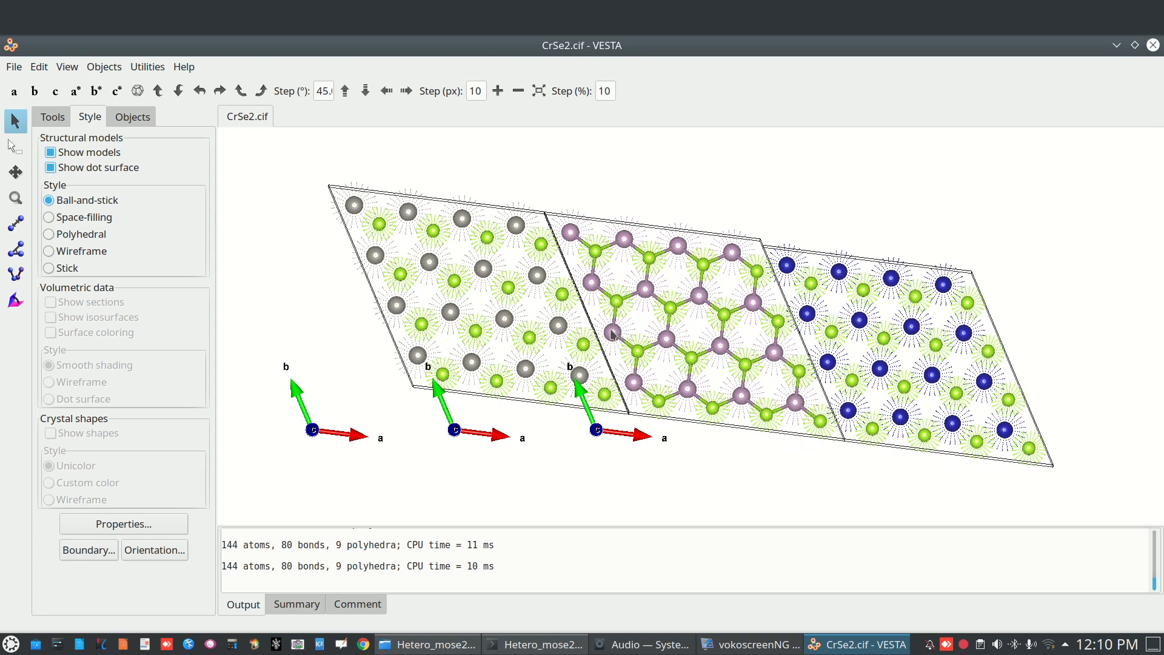
Calculate the model electron densities of the CrSe2 layer with a resolution of 0.6 Å
click(147, 67)
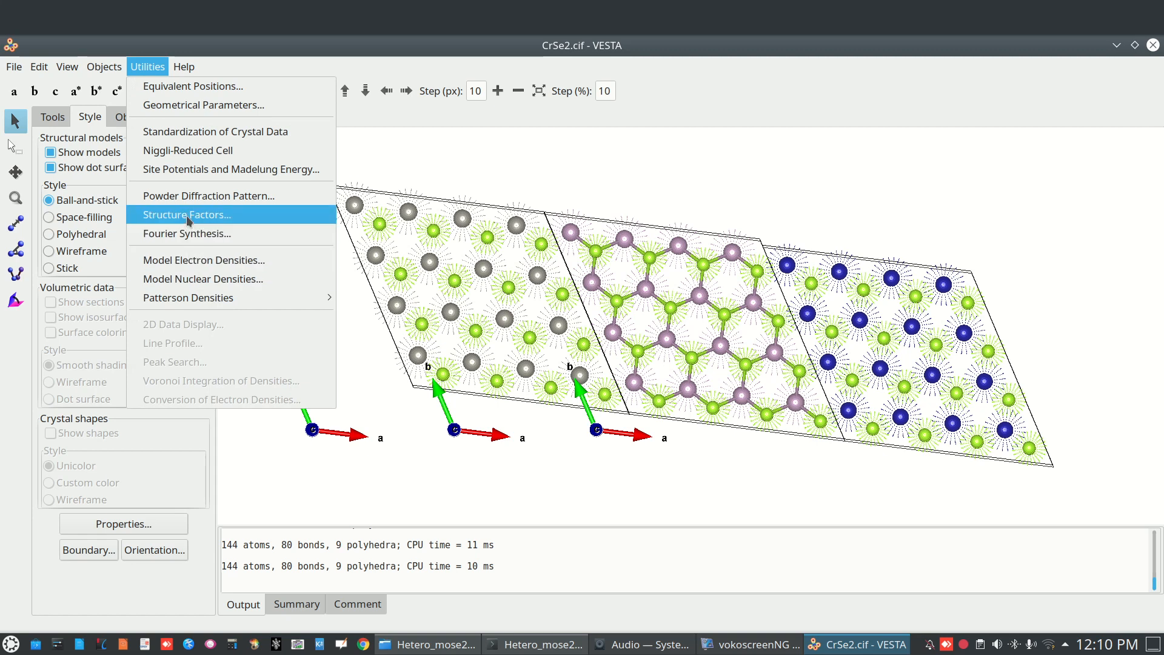
mouse_move(192, 299)
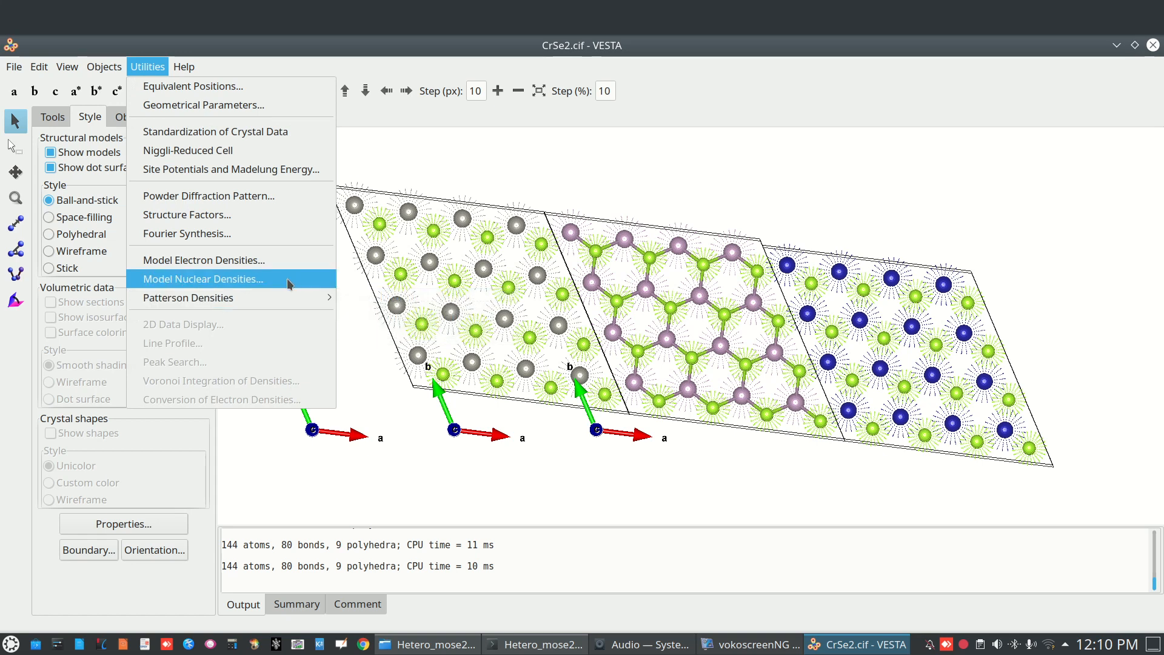
click(270, 261)
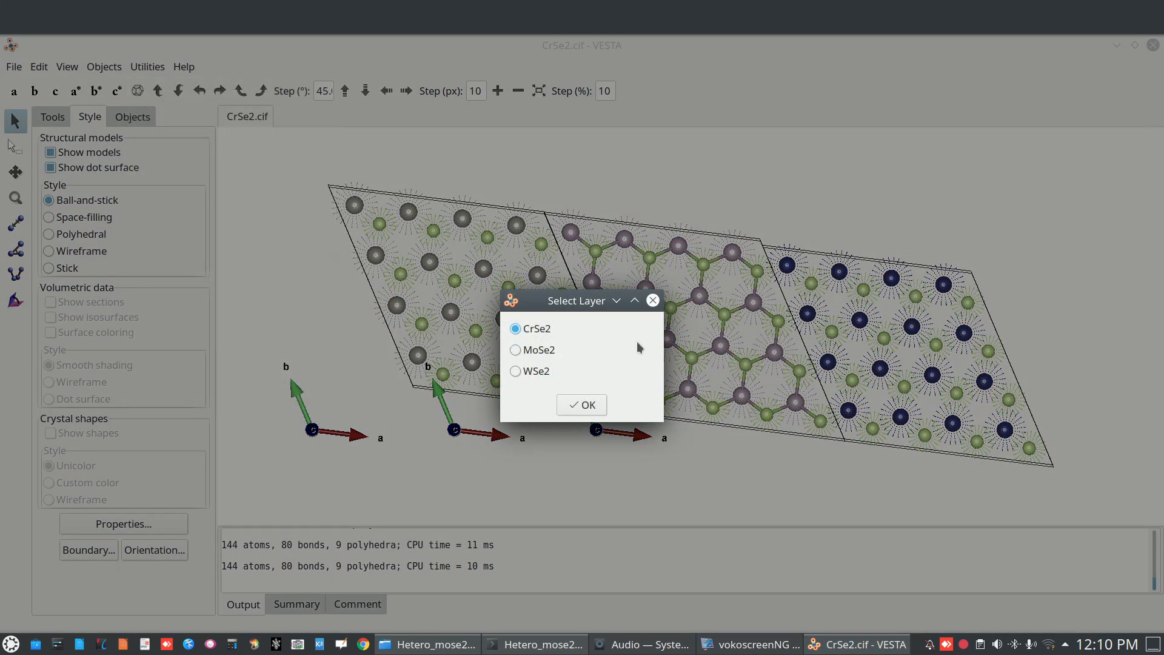
click(652, 300)
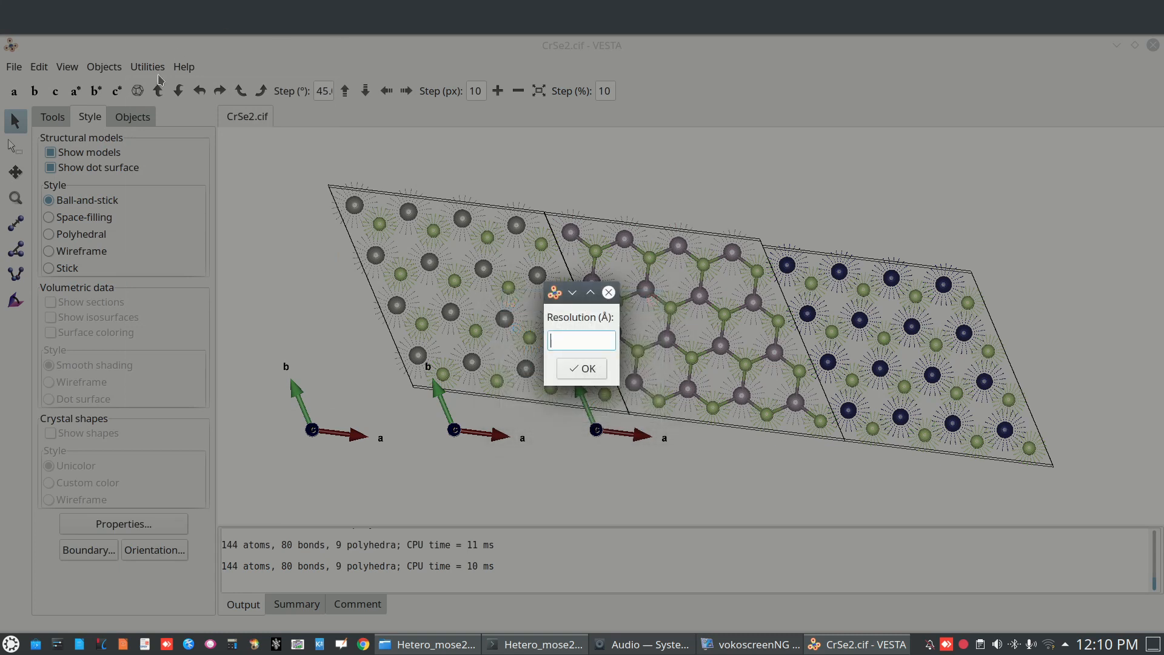
click(583, 368)
click(564, 343)
text(.6)
click(585, 368)
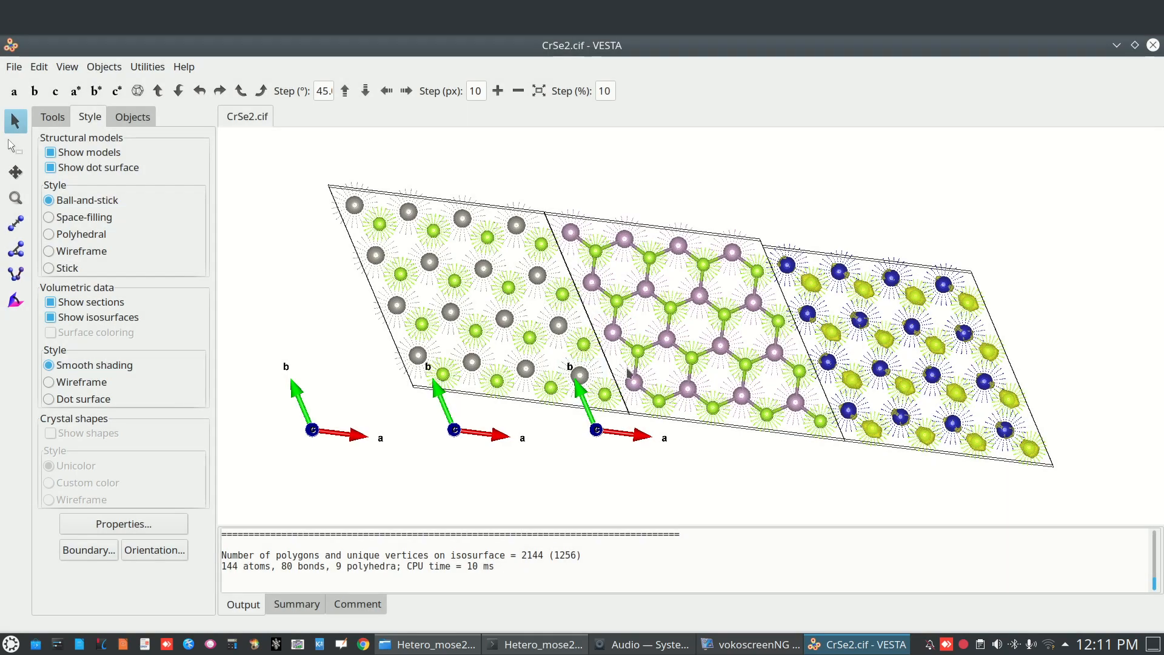
Calculate the model electron densities of the MoSe2 layer with a resolution of 0.6 Å
drag(897, 368, 839, 343)
click(147, 66)
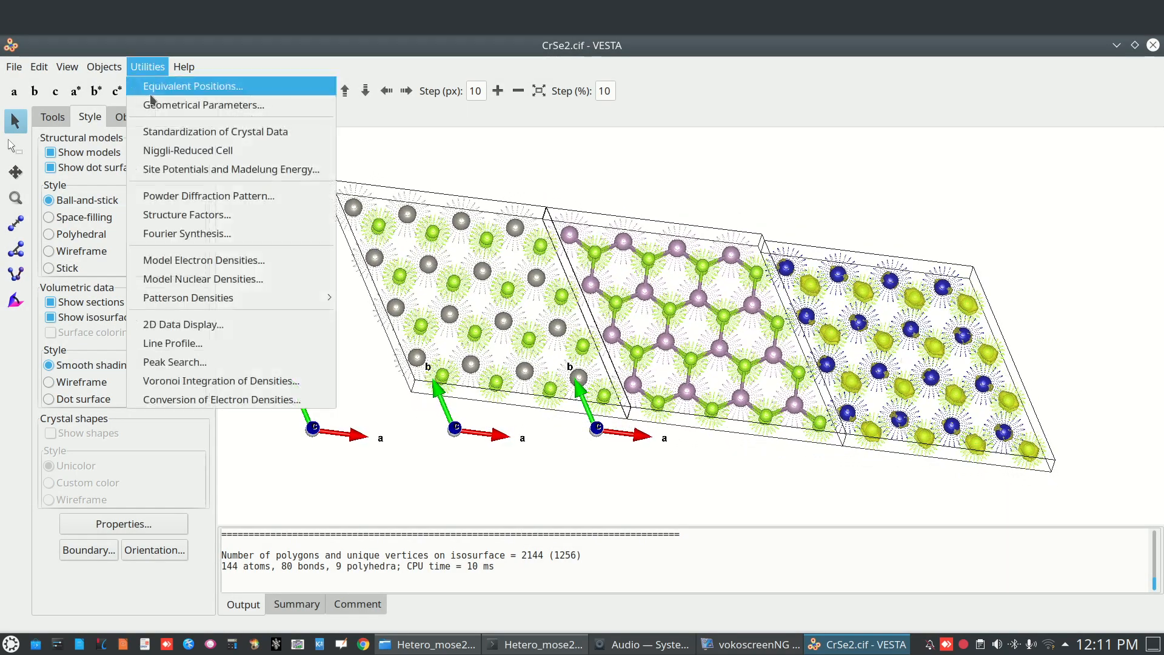
click(192, 267)
click(516, 350)
click(575, 404)
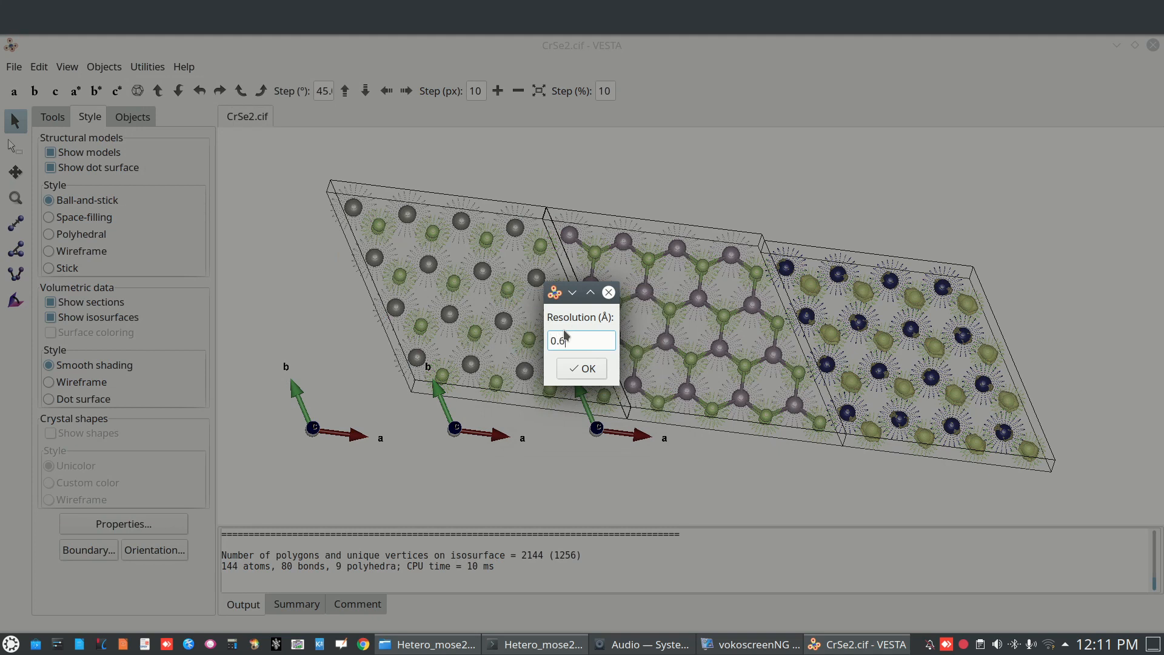
click(593, 368)
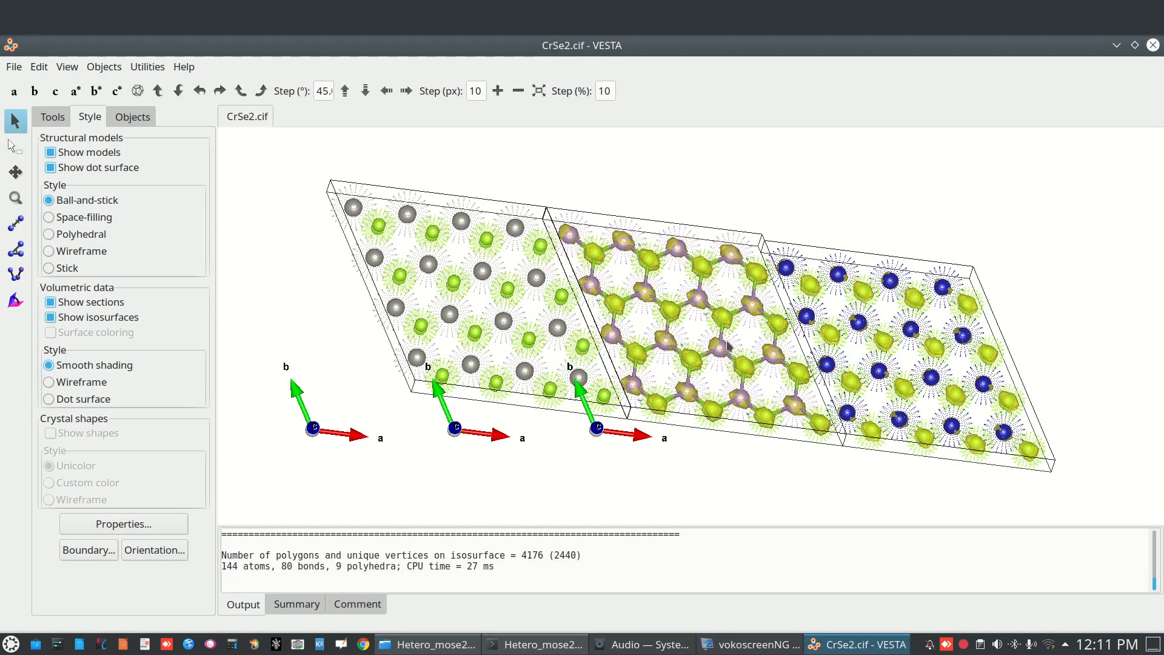
Calculate the model electron densities of the WSe2 layer with a resolution of 0.6 Å and inspect the isosurfaces
drag(731, 288, 752, 381)
click(148, 67)
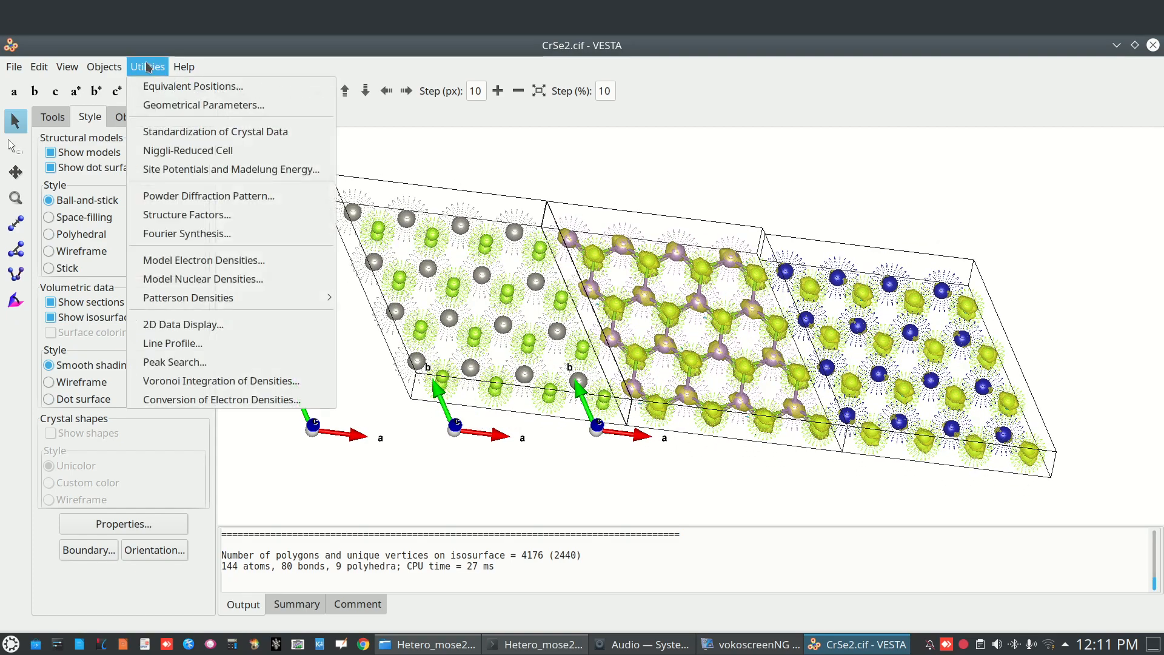
click(189, 260)
click(515, 371)
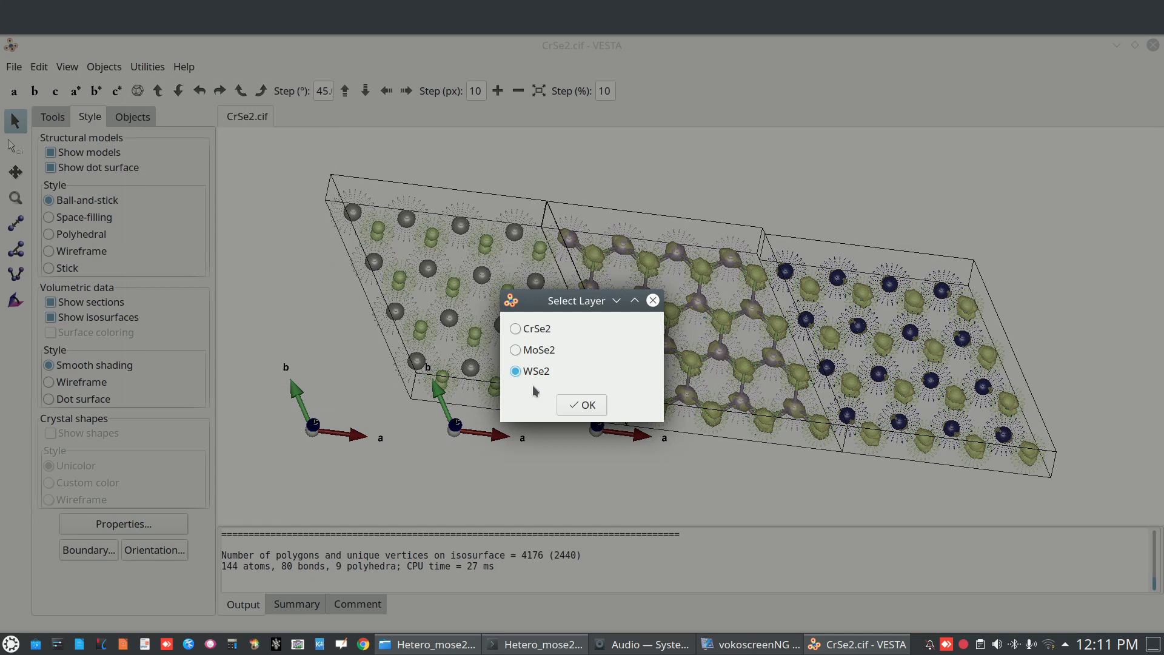
click(584, 404)
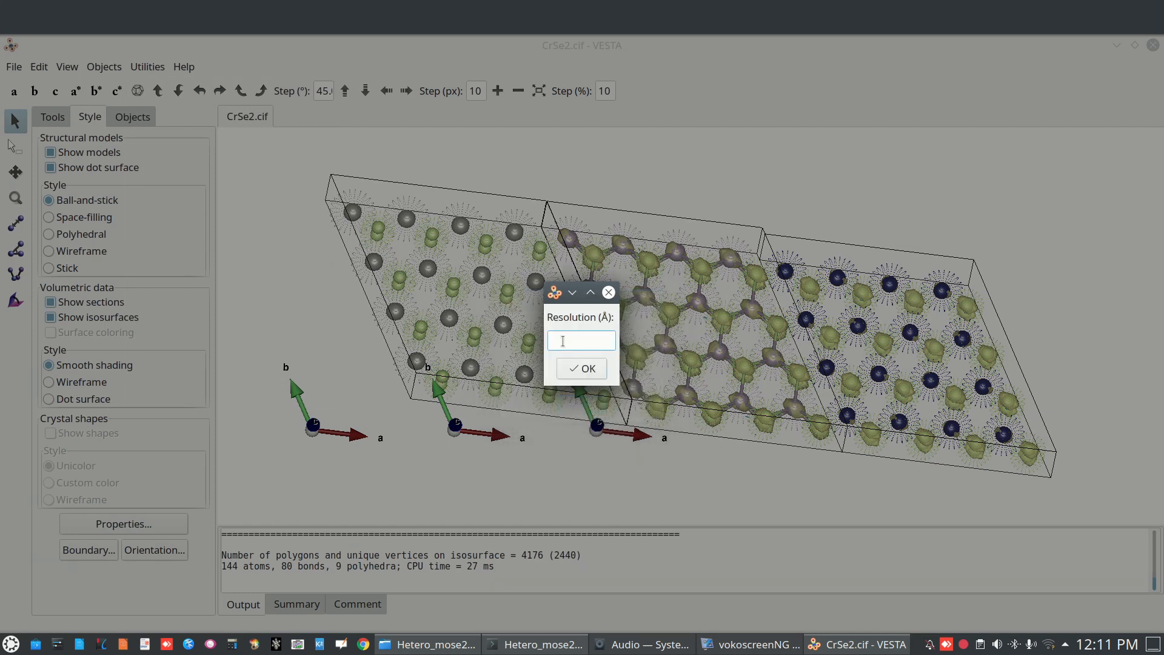
text(0.6)
click(597, 368)
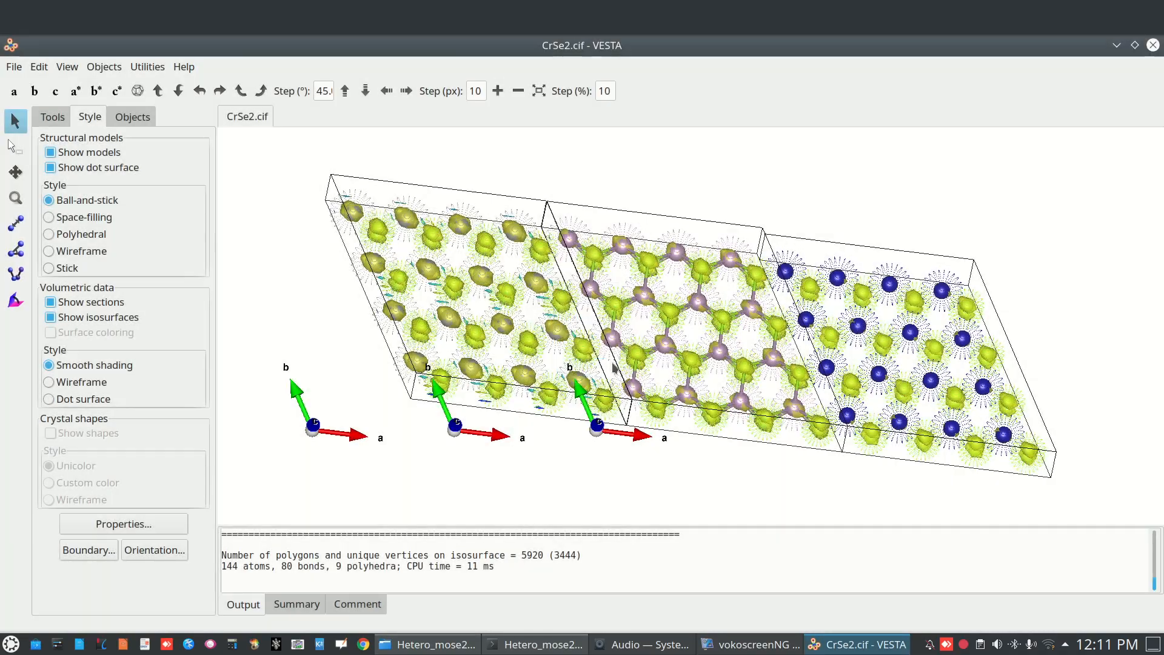
mouse_move(699, 346)
mouse_down()
mouse_move(693, 265)
mouse_move(699, 364)
mouse_move(665, 315)
mouse_move(653, 230)
mouse_move(697, 343)
mouse_up()
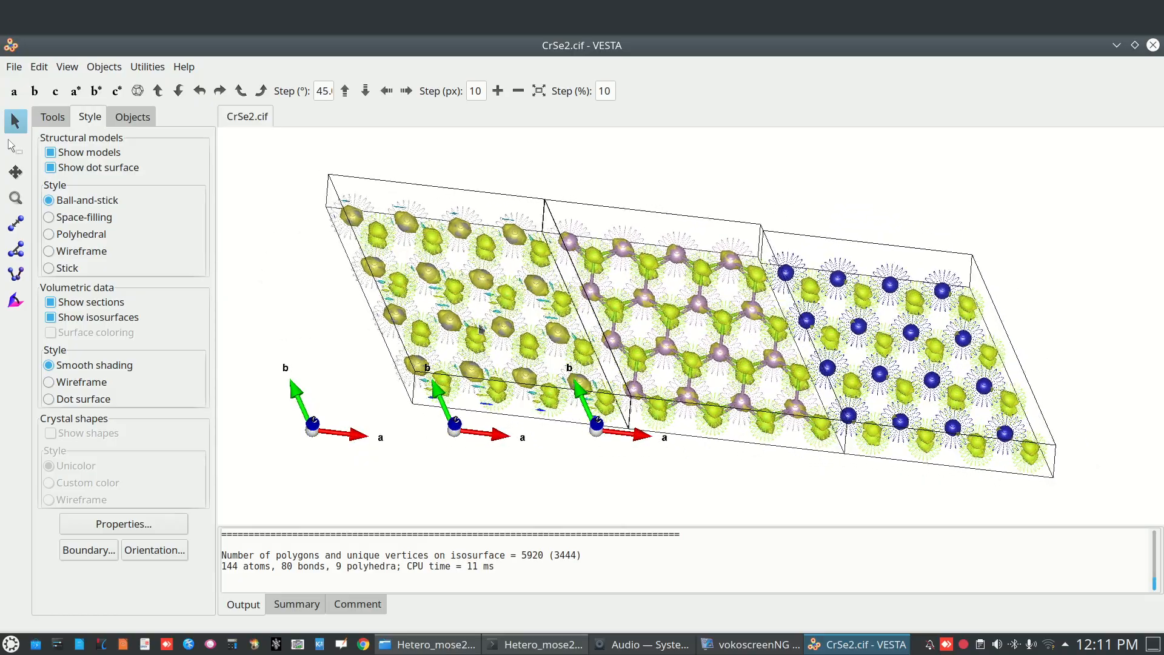
drag(608, 345, 606, 391)
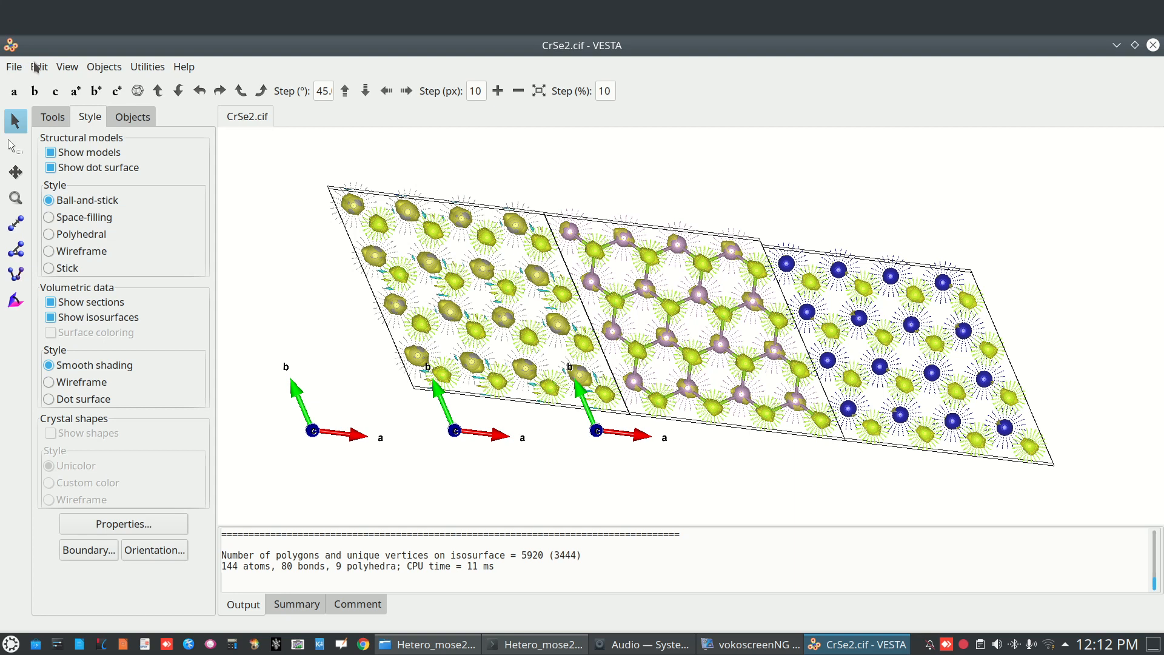
click(15, 67)
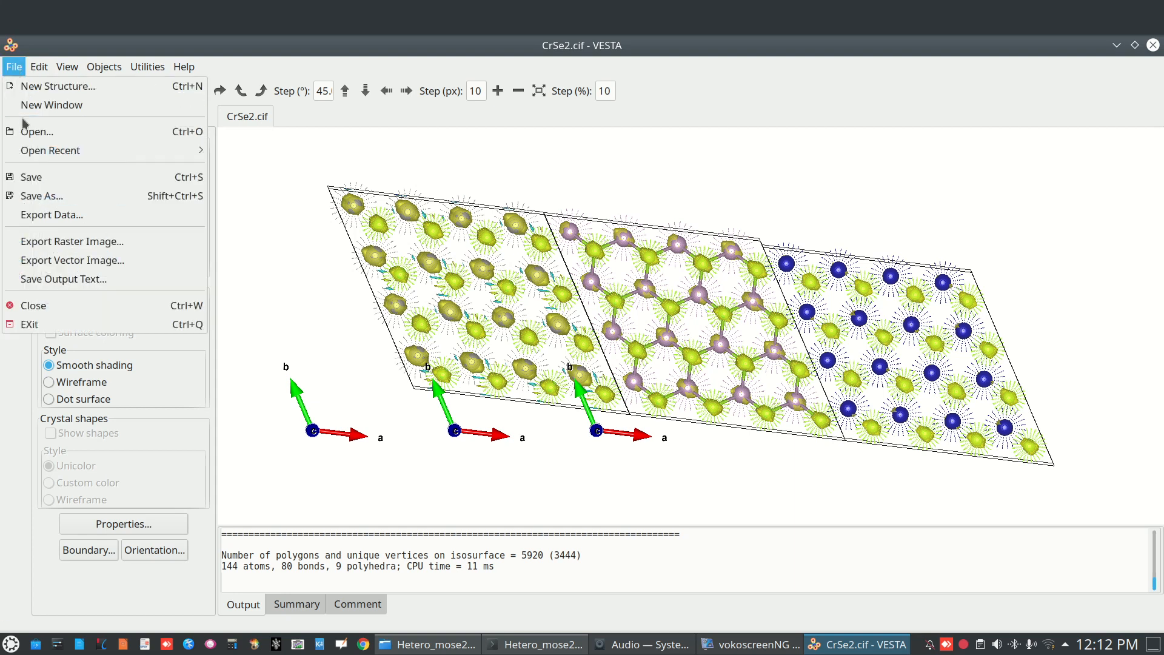
click(275, 327)
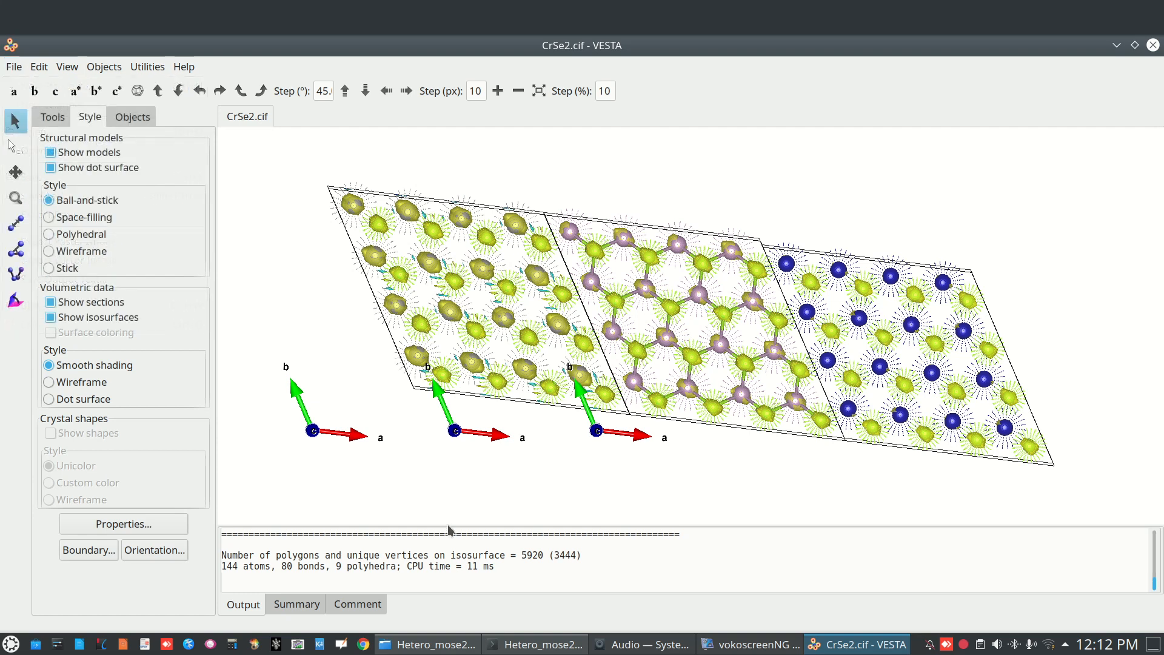
Enlarge the text output area and read the WSe2 structure parameters through to the end of the output
drag(448, 534, 442, 501)
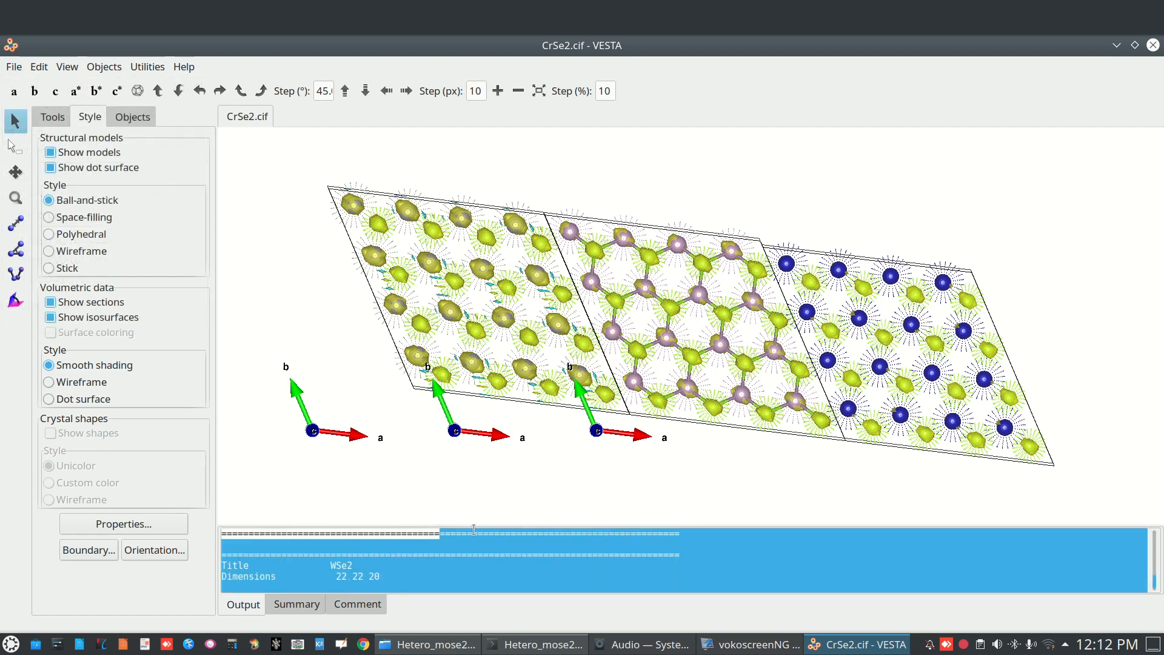
click(993, 539)
drag(1110, 525, 1001, 339)
scroll(612, 576, down, 15)
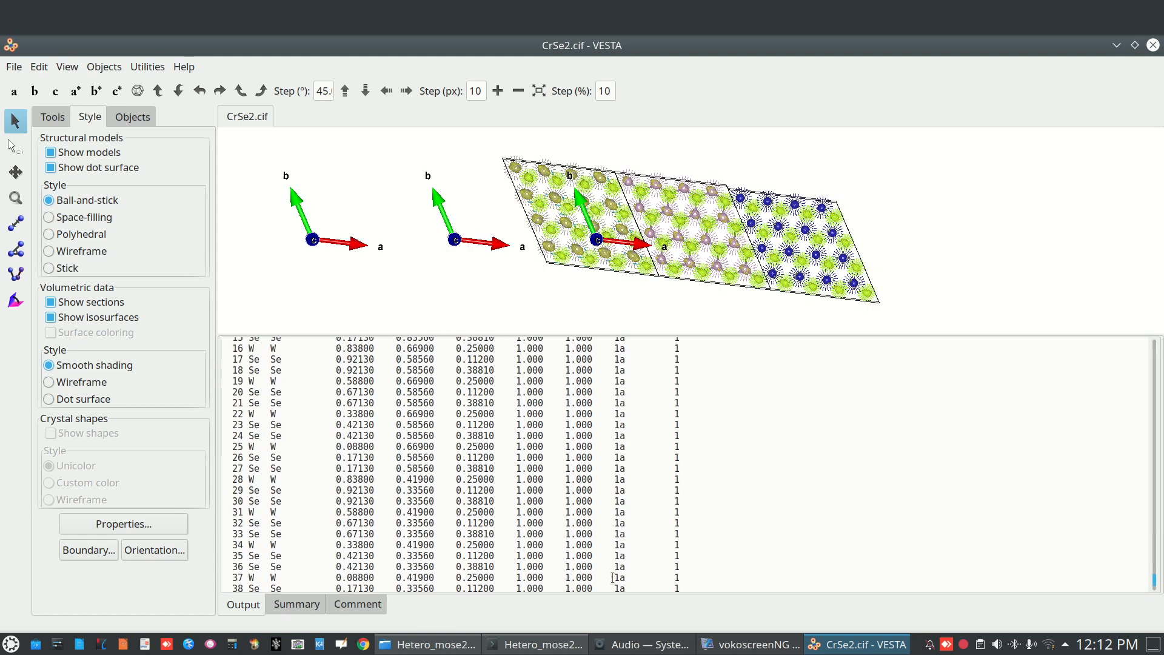
scroll(612, 576, down, 20)
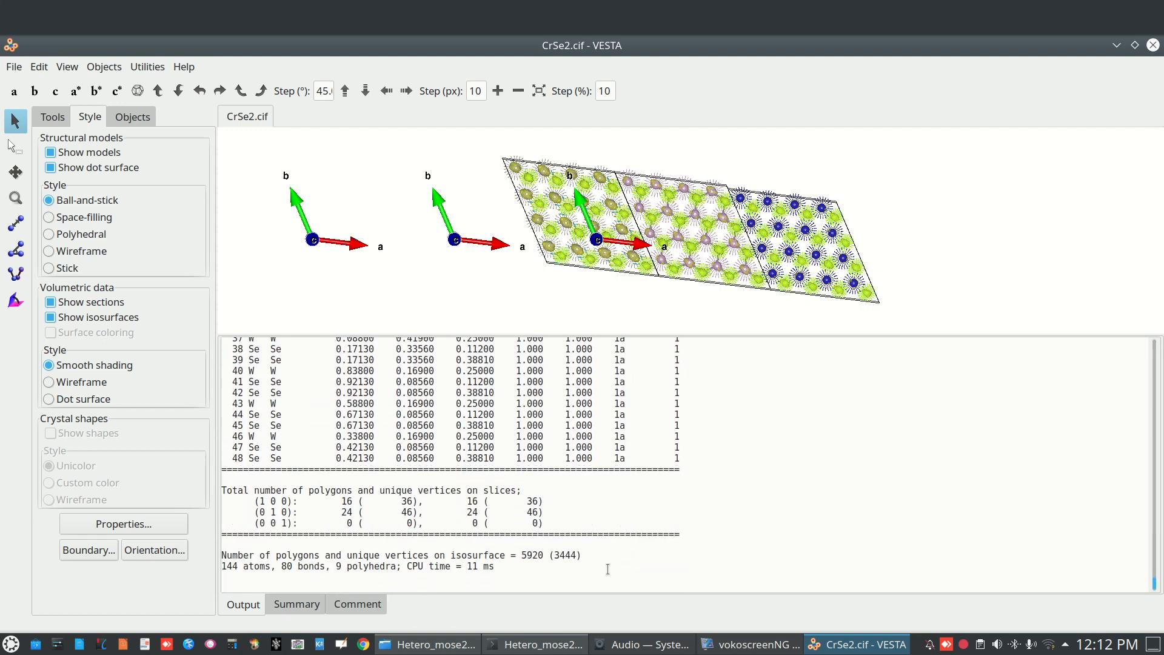
Review the summary of lattice parameters and angles for the CrSe2, MoSe2 and WSe2 phases
click(297, 604)
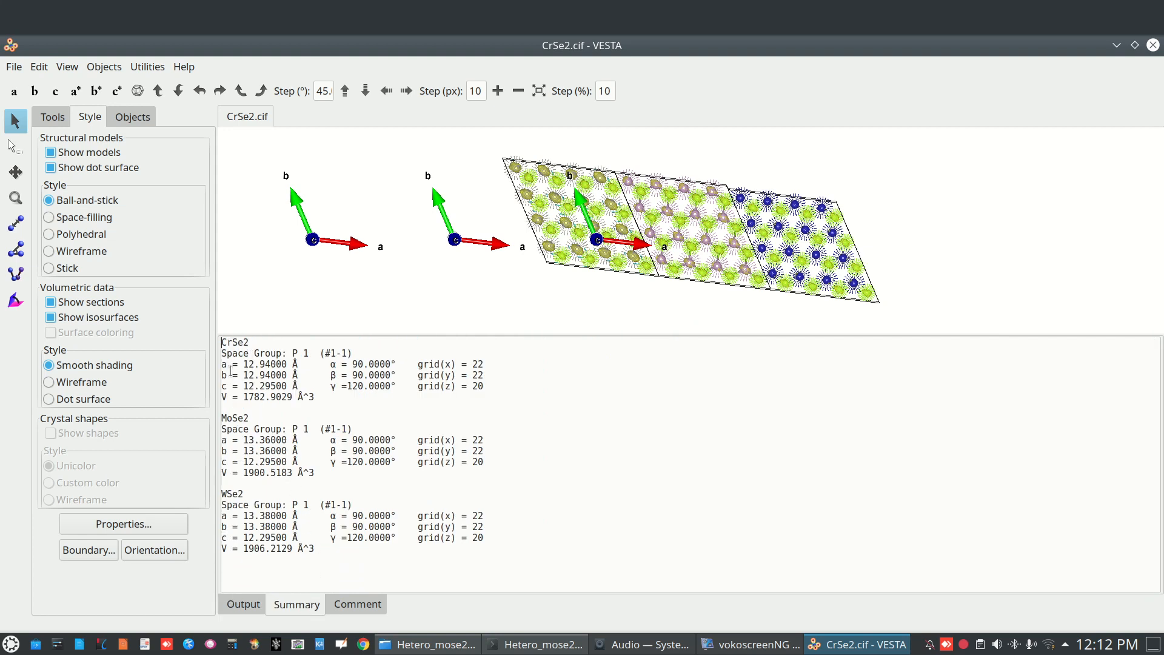
drag(296, 384, 250, 357)
click(250, 374)
drag(330, 368, 365, 385)
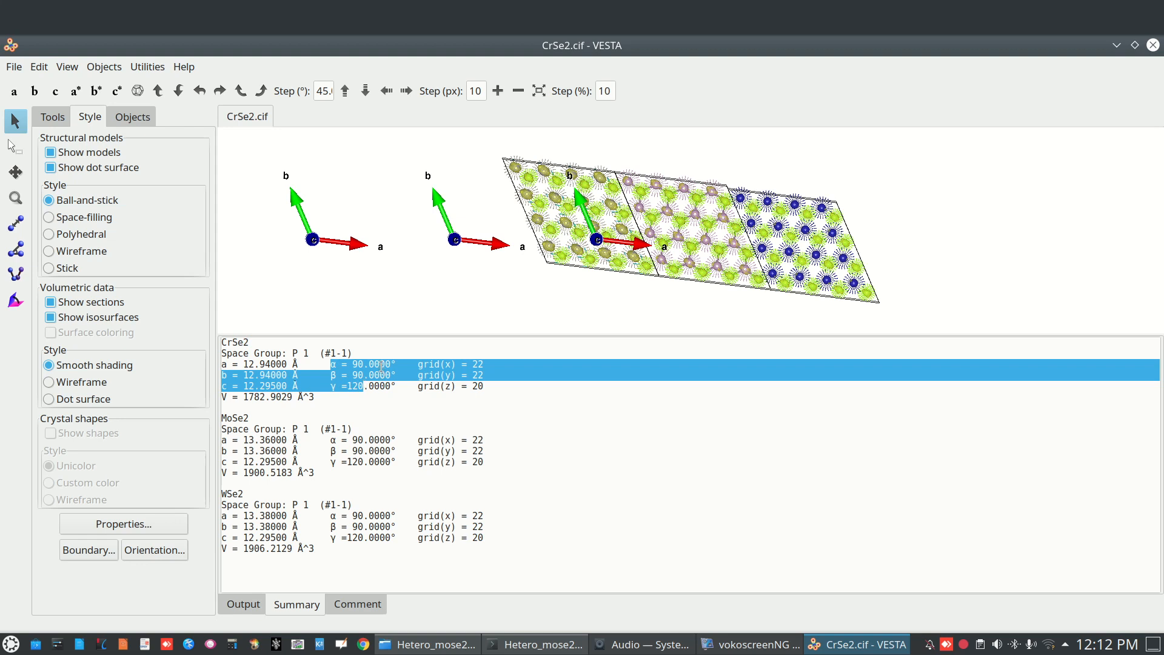
click(380, 364)
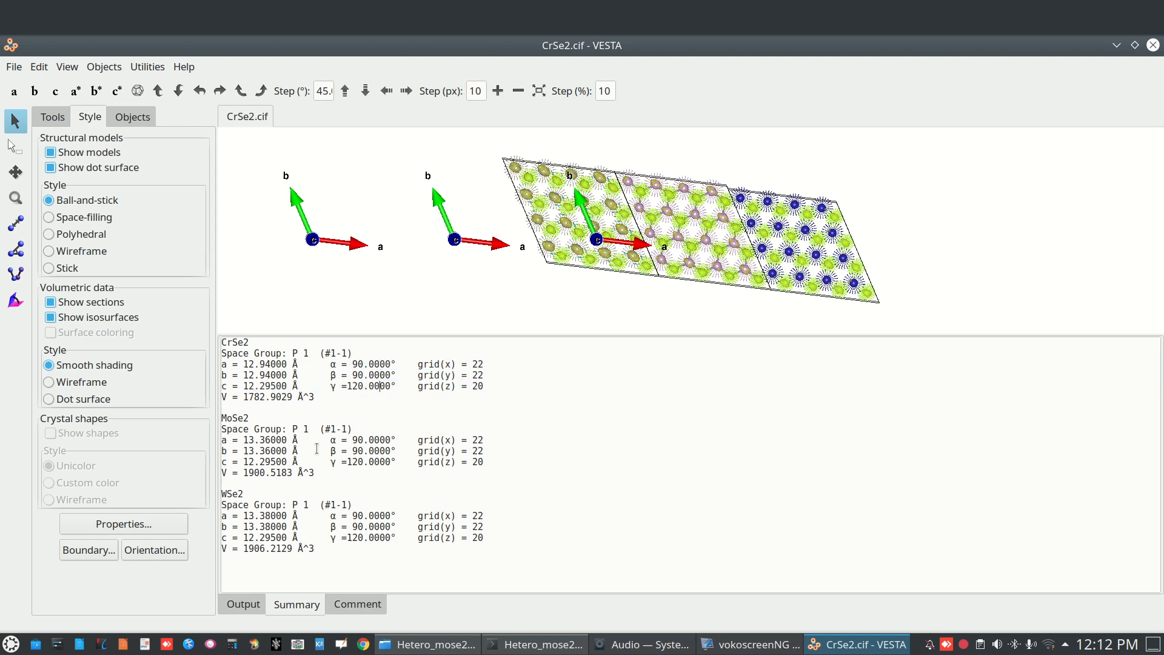
drag(228, 433, 279, 464)
click(299, 517)
Return to the full text output and examine the CrSe2 lattice and structure parameters near its beginning
click(249, 611)
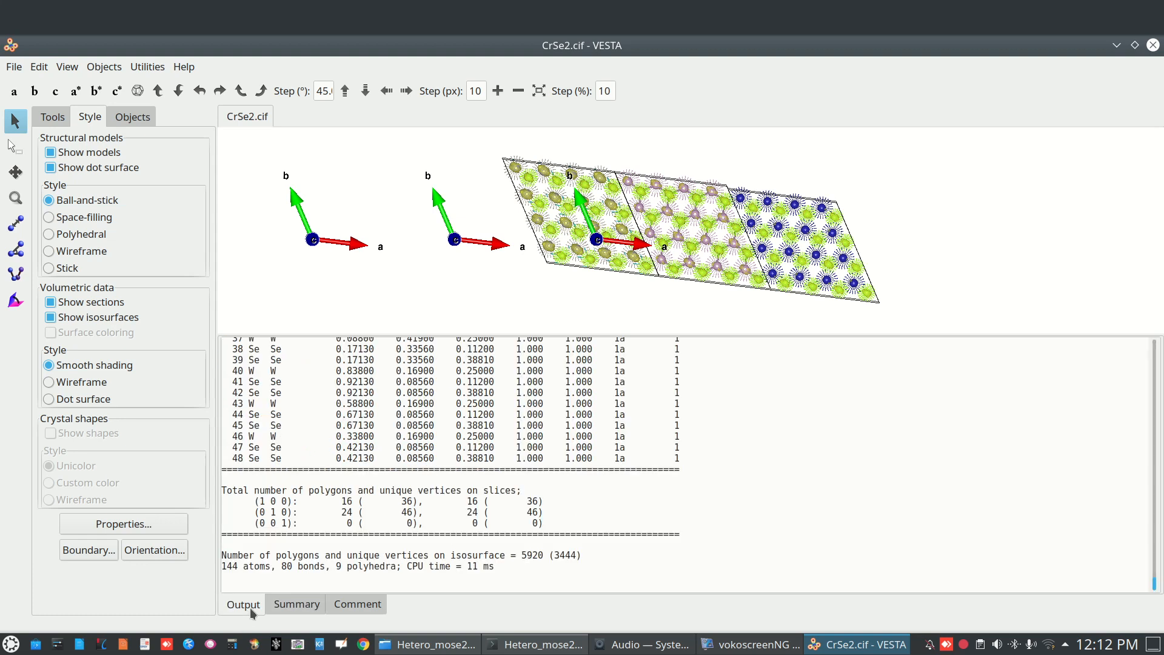
scroll(381, 537, up, 20)
scroll(332, 496, down, 6)
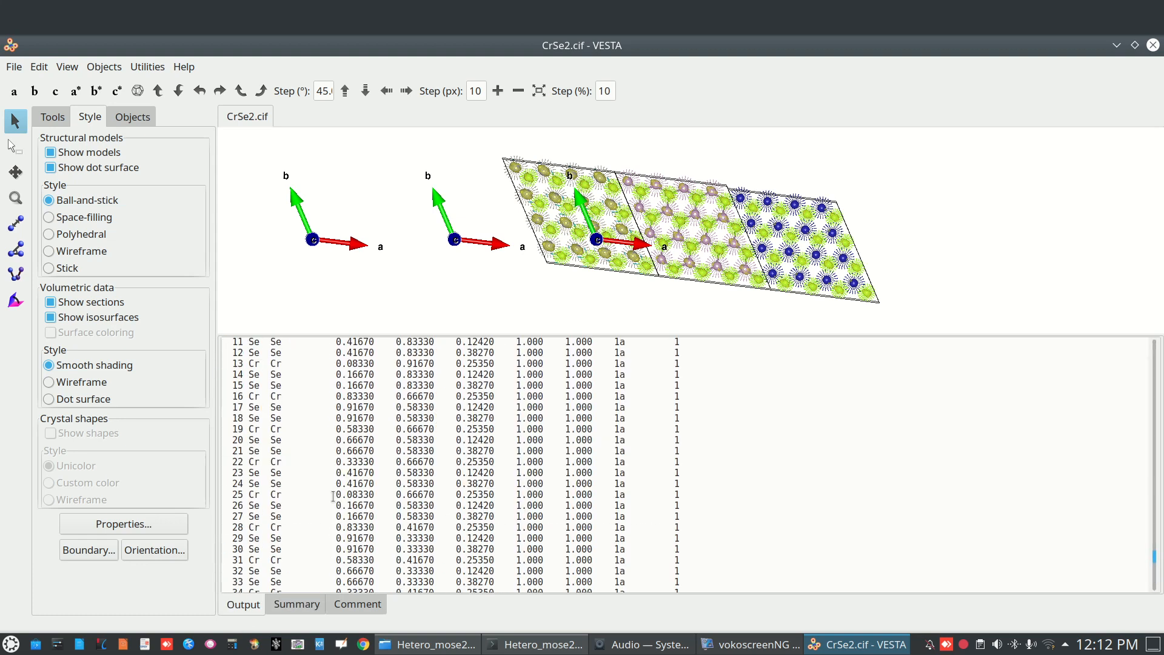
scroll(332, 496, up, 20)
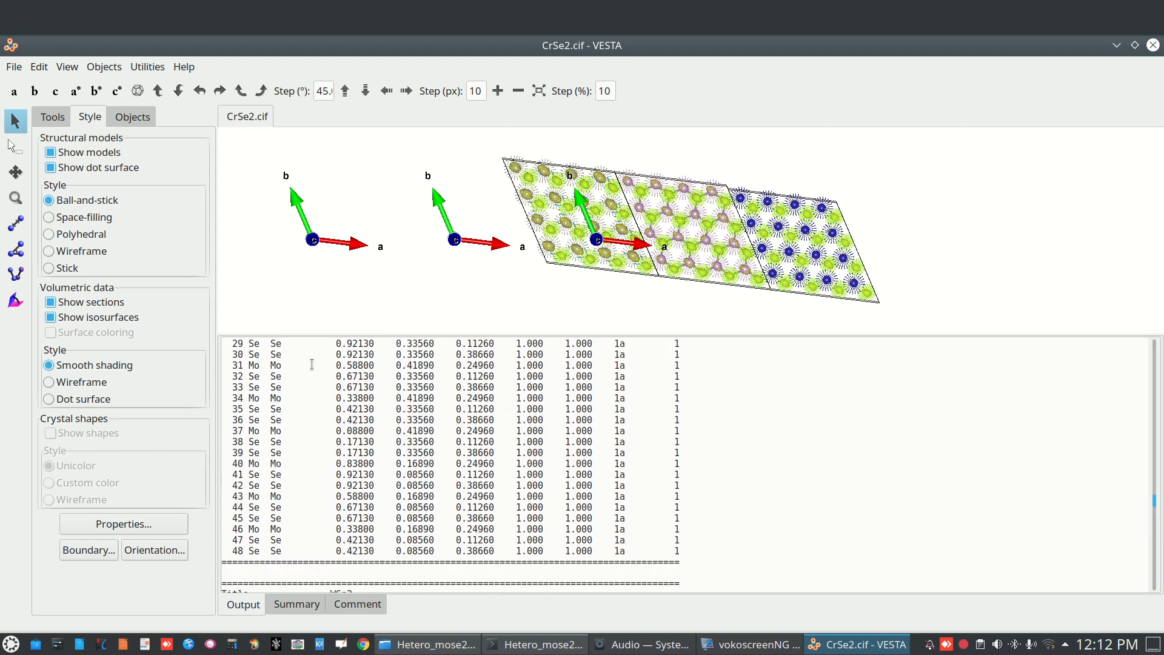
drag(1157, 498, 1142, 332)
scroll(500, 453, down, 4)
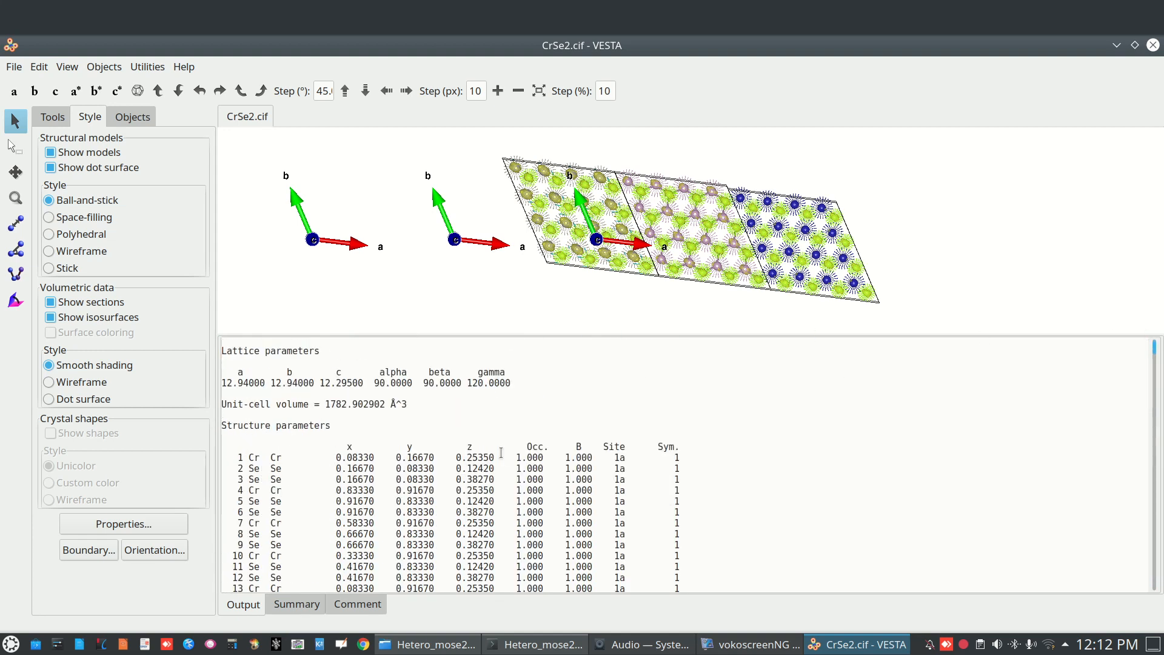
Read through the CrSe2 and MoSe2 structure parameters in the text output, checking the atom numbering in each phase
scroll(502, 453, down, 2)
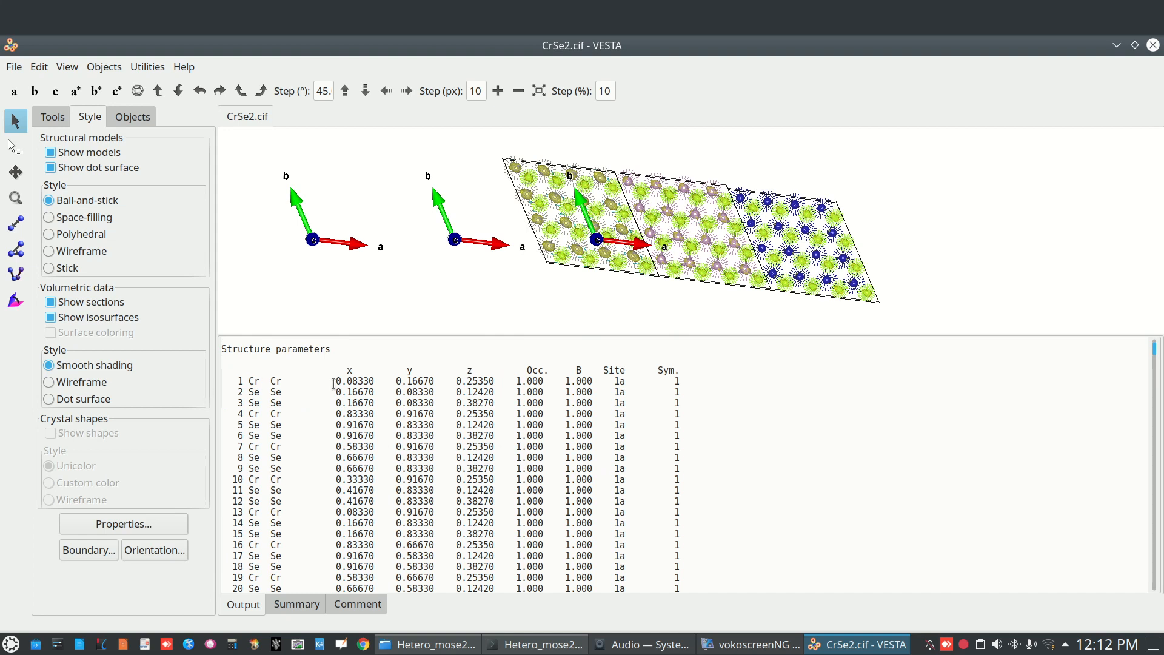
scroll(334, 384, down, 13)
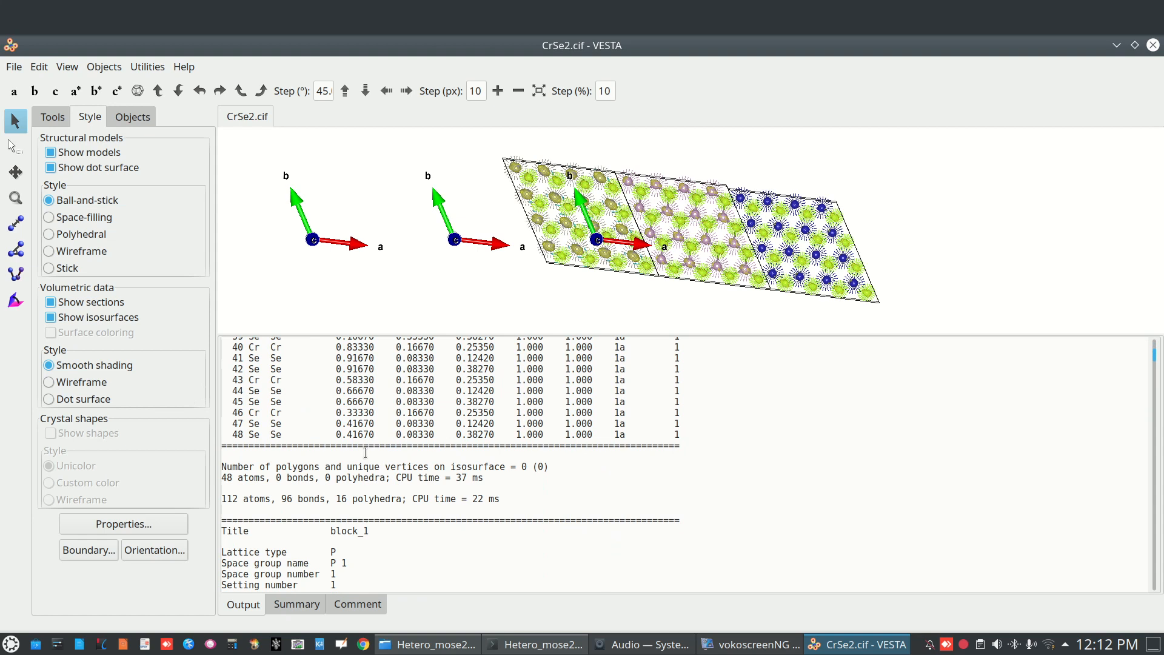
scroll(368, 479, down, 2)
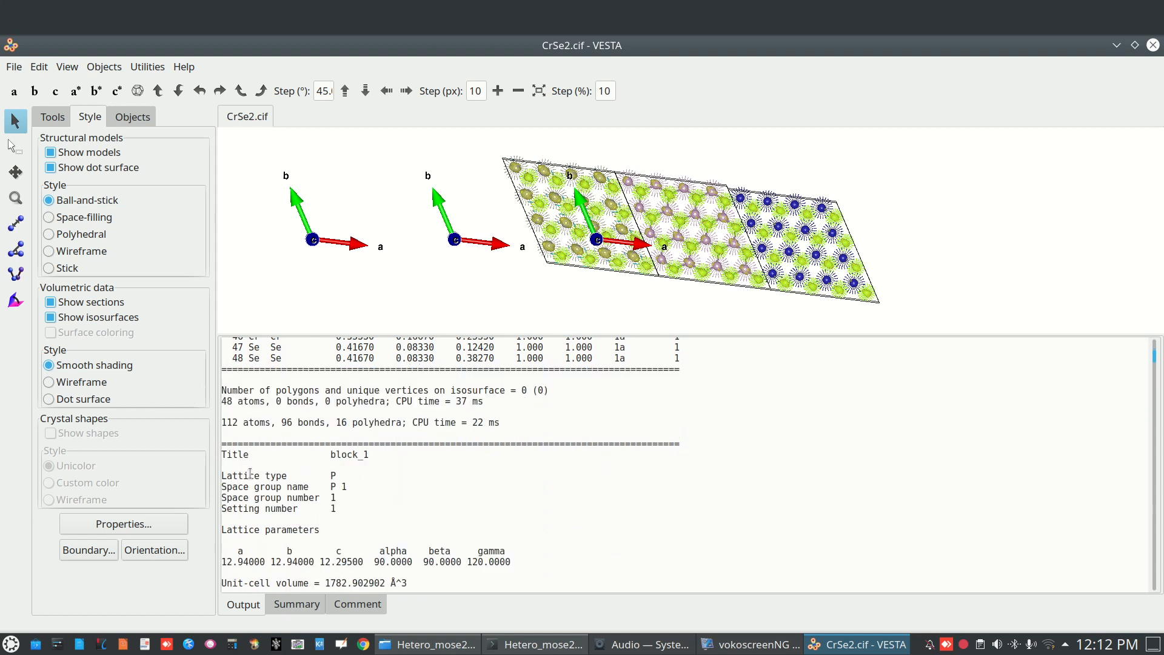
scroll(283, 432, down, 5)
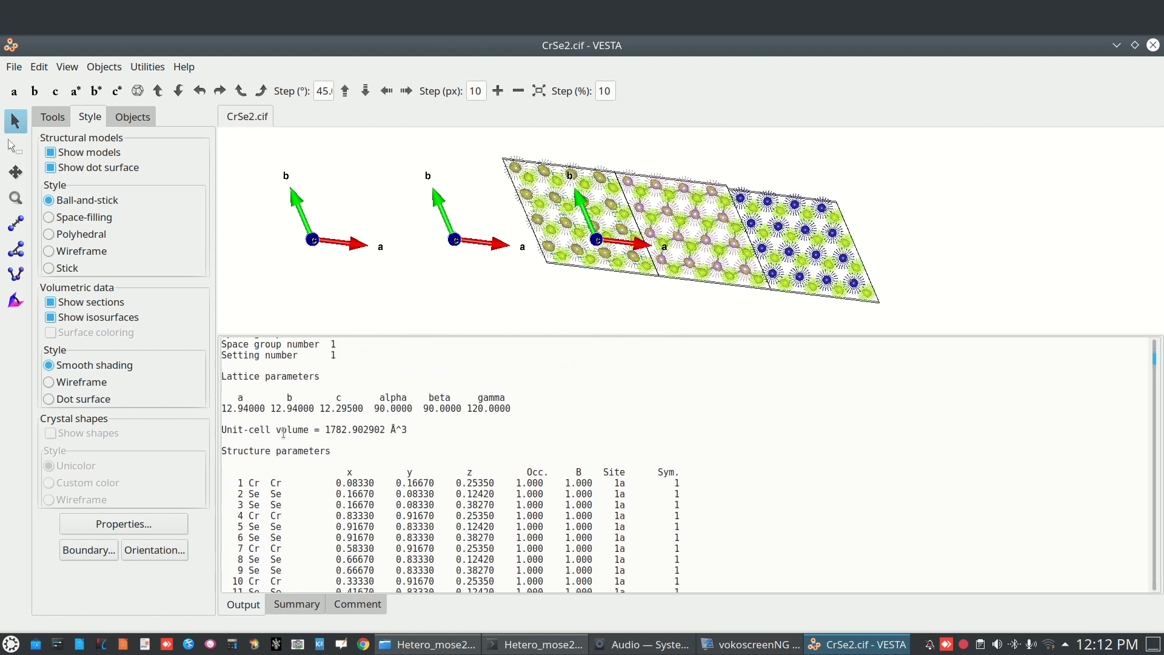
scroll(295, 432, down, 2)
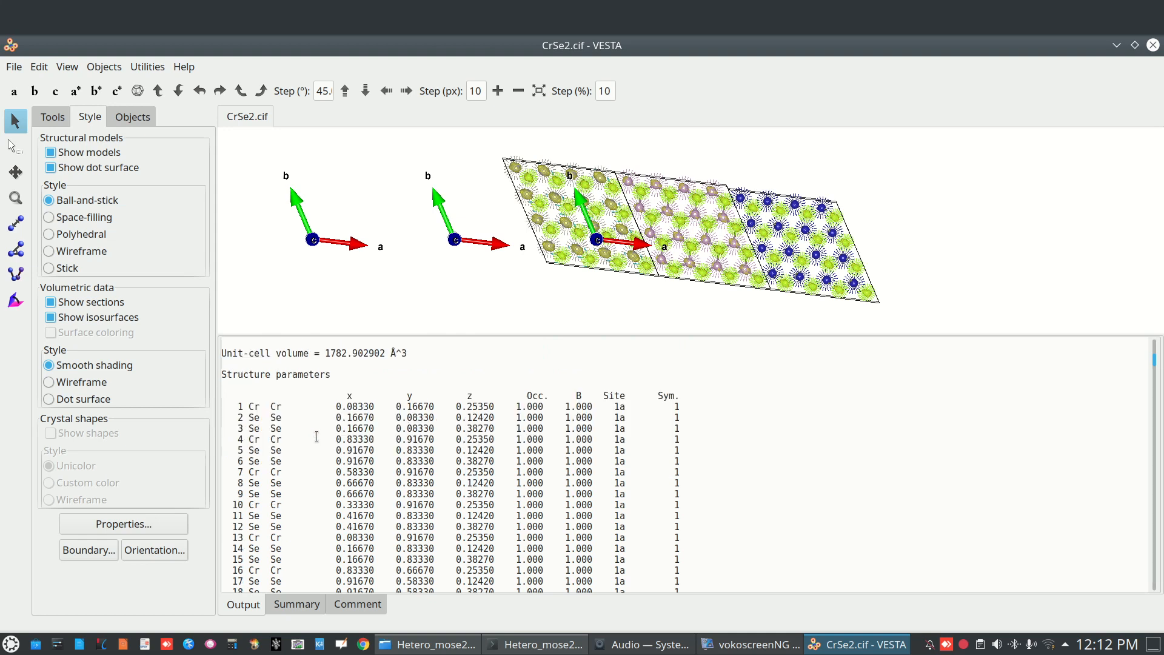
scroll(319, 437, down, 10)
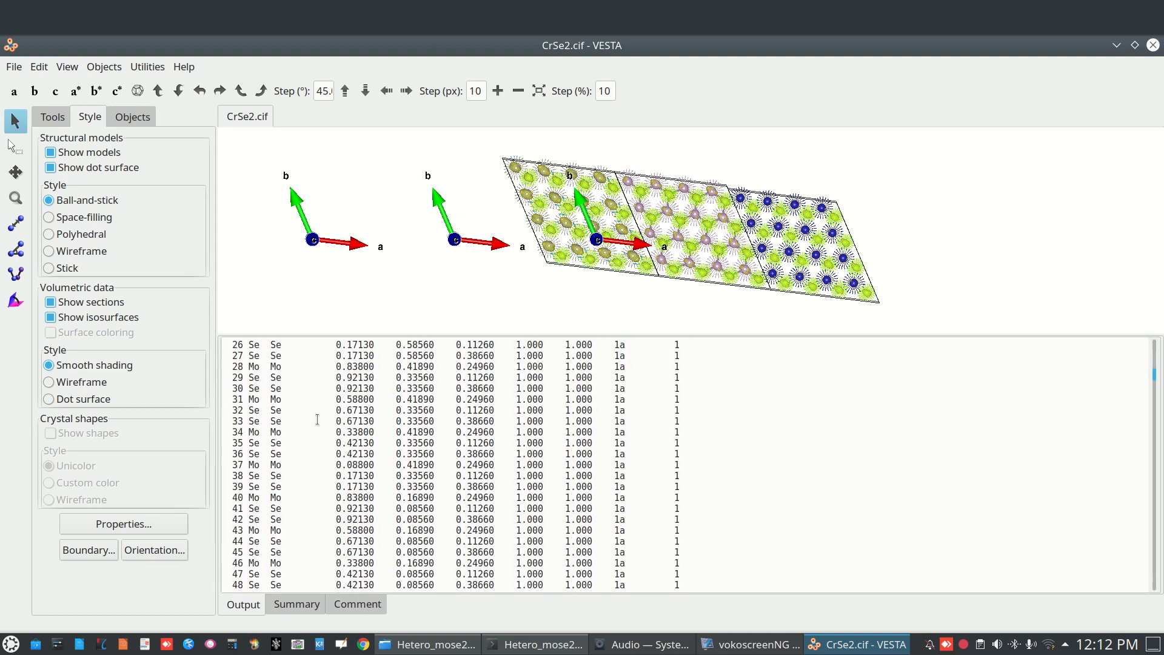
scroll(337, 466, up, 9)
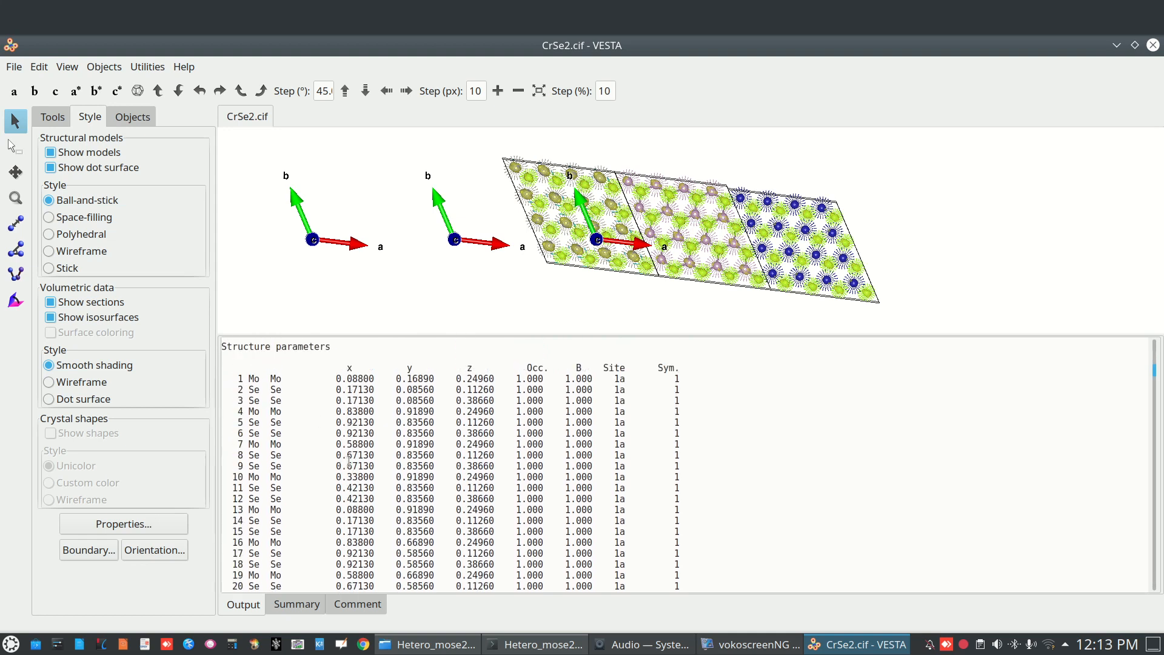
scroll(300, 441, up, 2)
scroll(302, 434, down, 18)
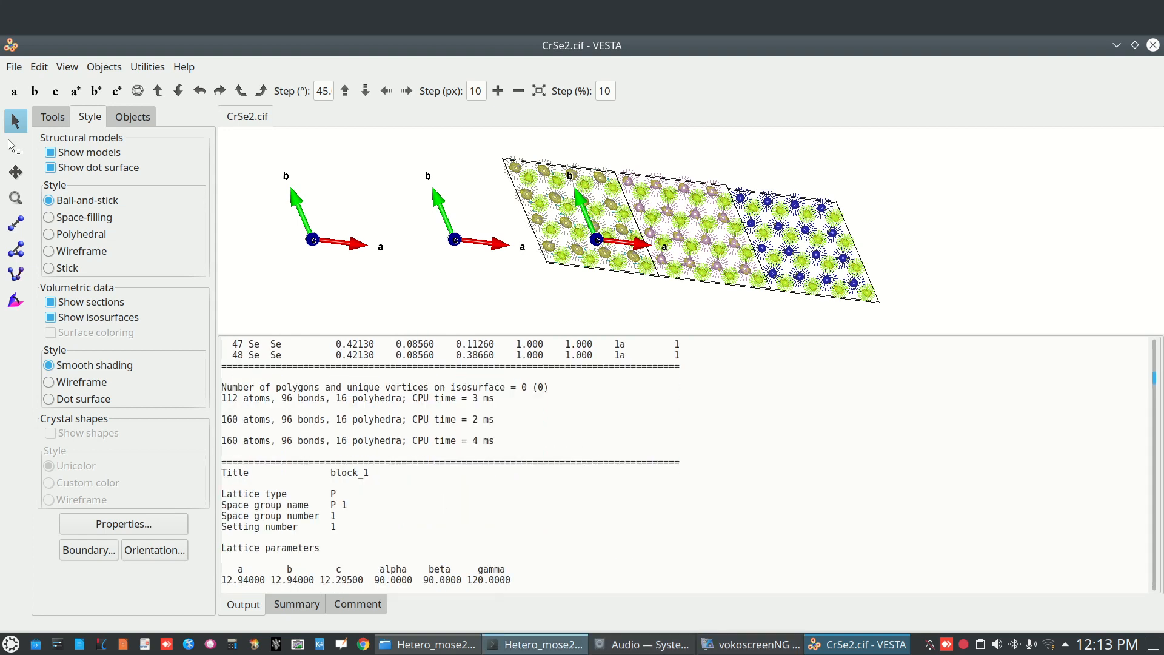
Calculate the total atom count of the three layers as 48 × 3 in KCalc, and close the calculator
click(232, 644)
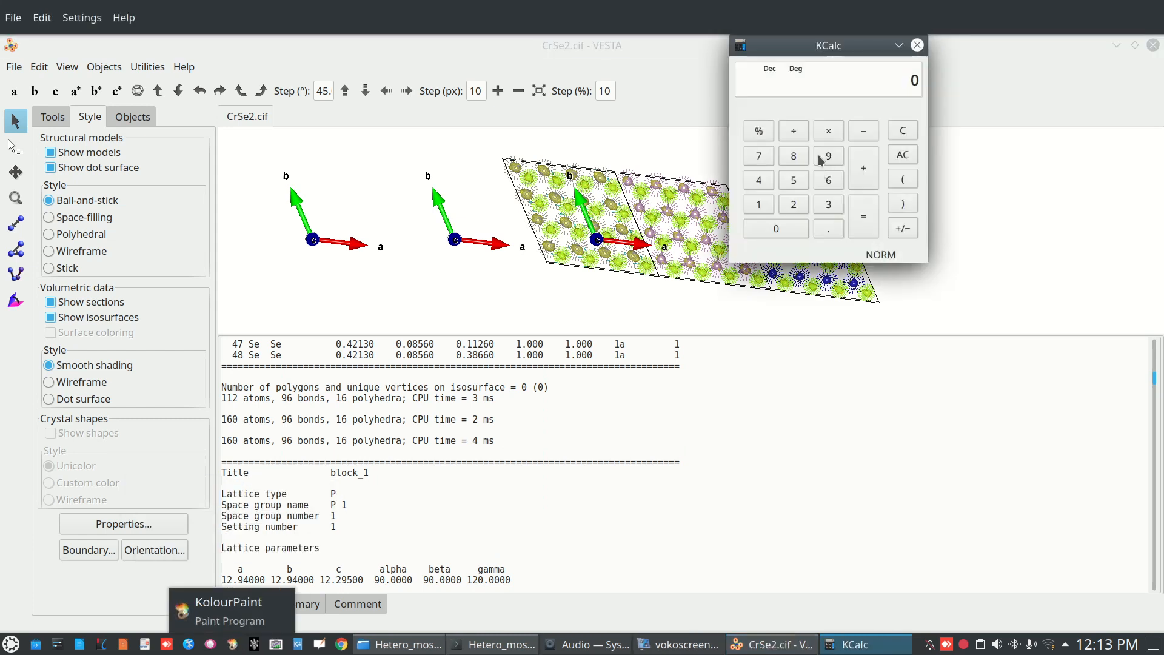
text(48)
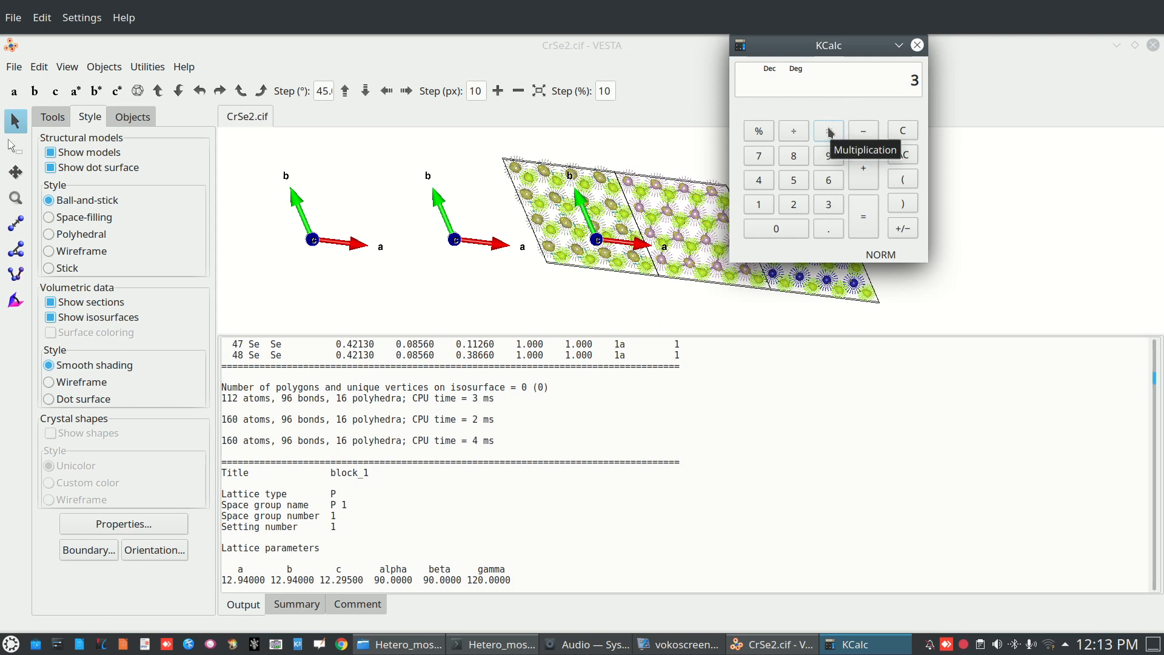
click(866, 218)
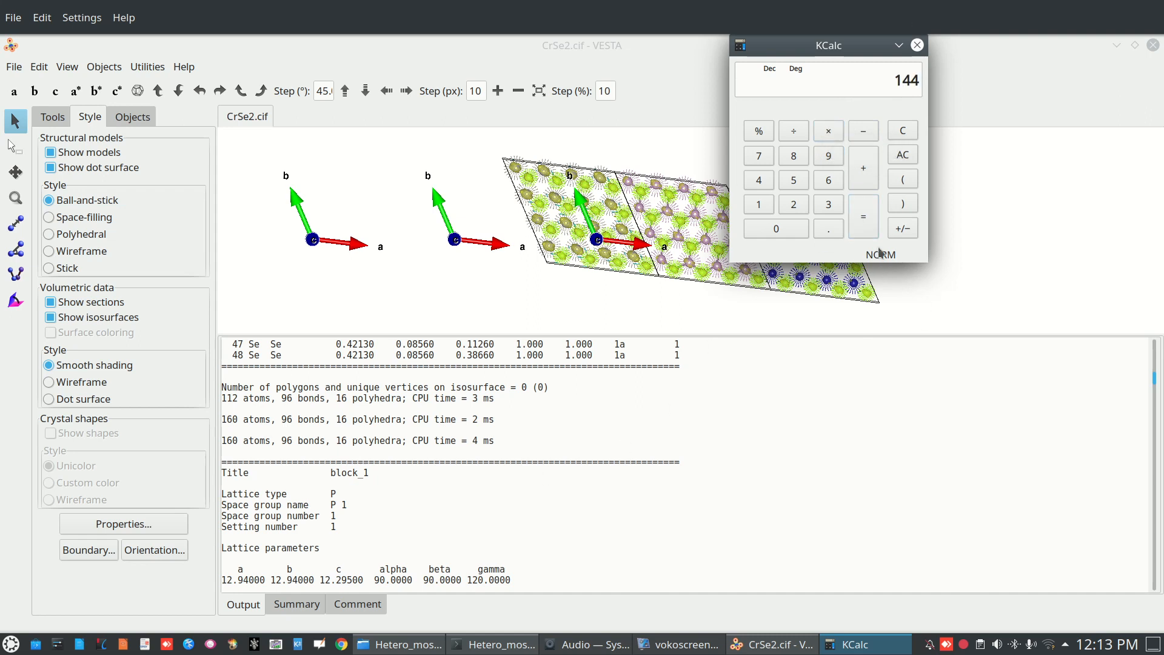
click(918, 45)
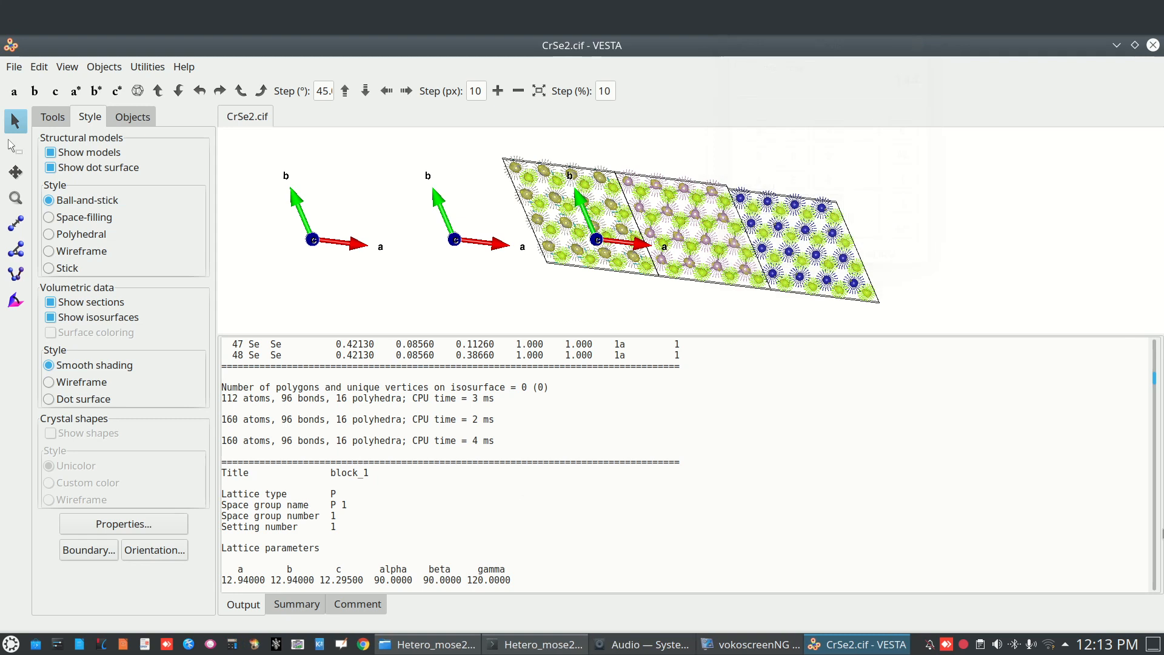
Go from the beginning of the text output to its end and highlight the total number of atoms
drag(1155, 382, 1155, 343)
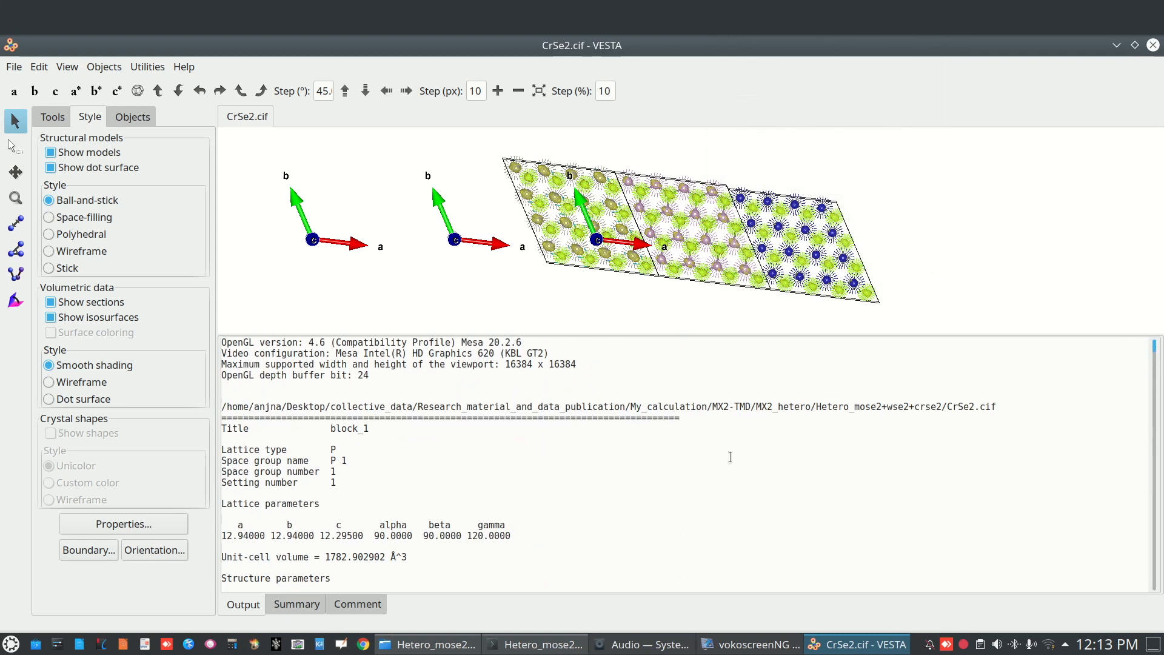
scroll(467, 541, down, 2)
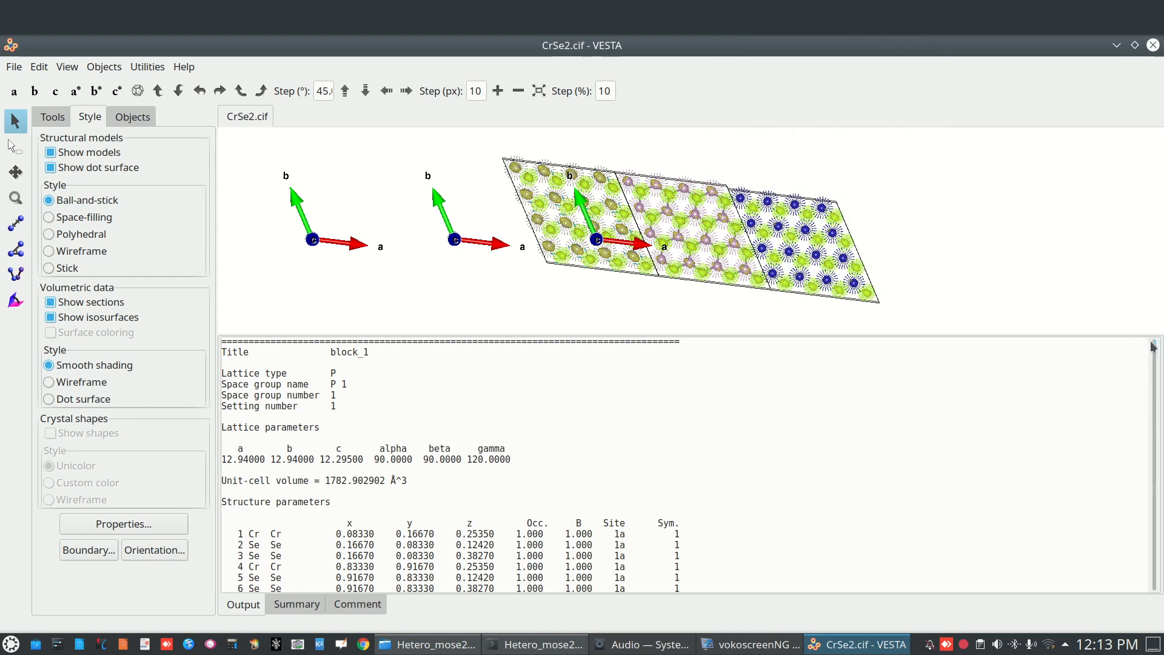
drag(1154, 348, 1150, 603)
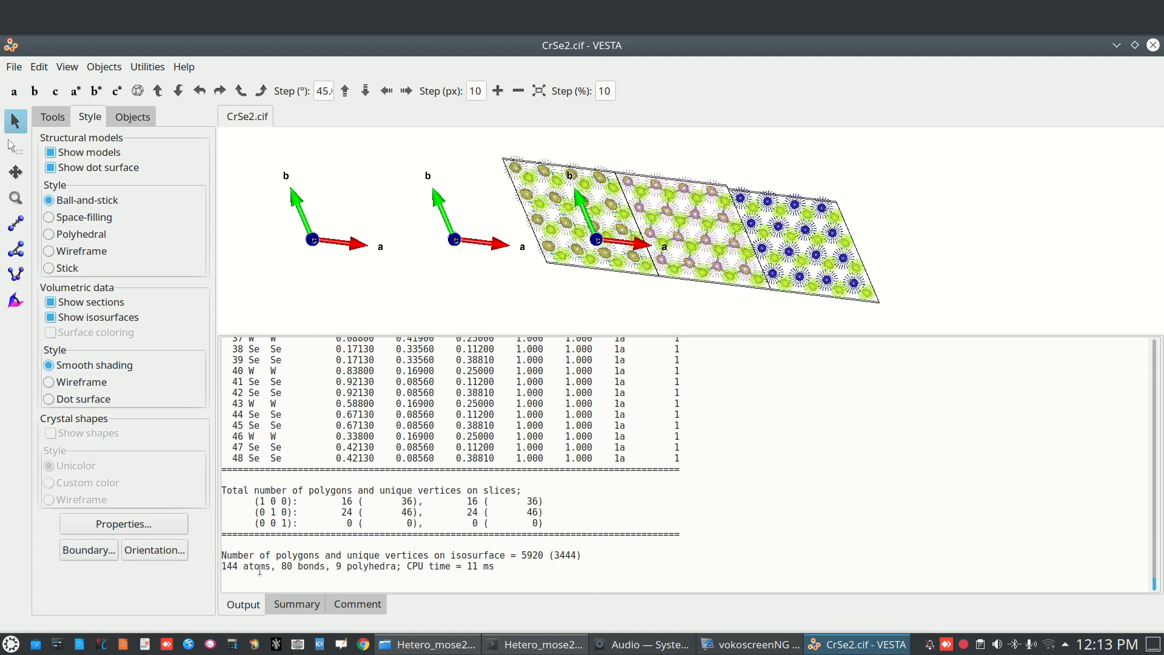
drag(271, 568, 219, 566)
Review the WSe2 structure parameters, return to the beginning of the output, and shrink the text area to enlarge the structure view
scroll(751, 503, up, 2)
scroll(751, 503, up, 10)
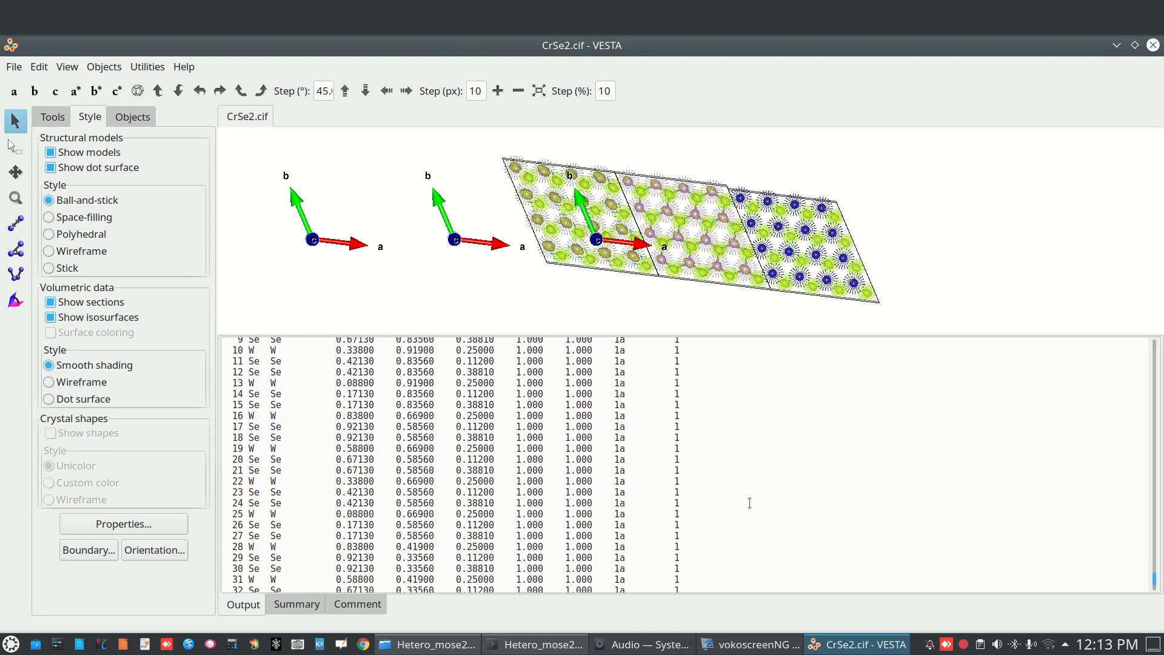
scroll(702, 491, down, 5)
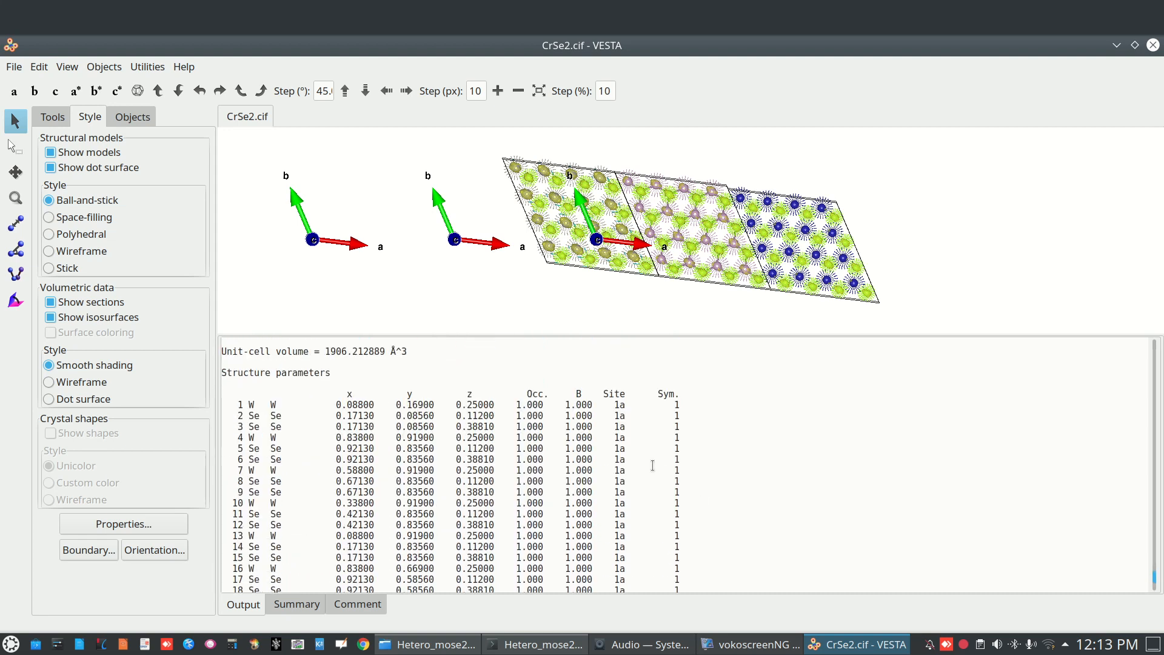
drag(236, 390, 720, 478)
drag(1154, 585, 1146, 339)
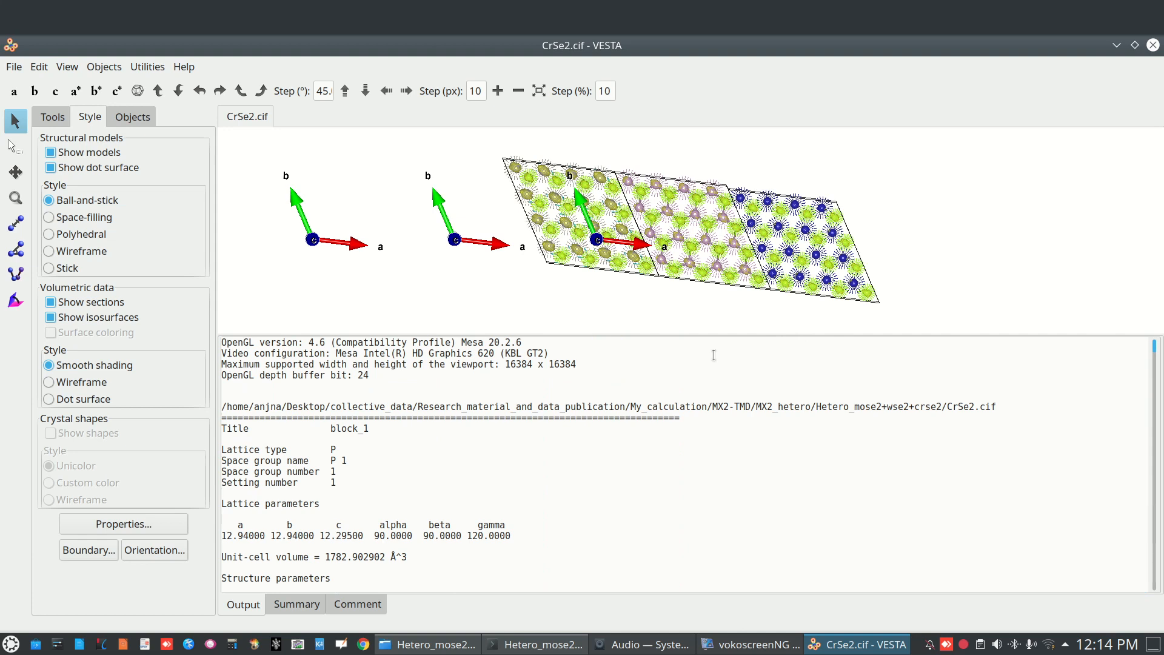
drag(685, 332, 533, 519)
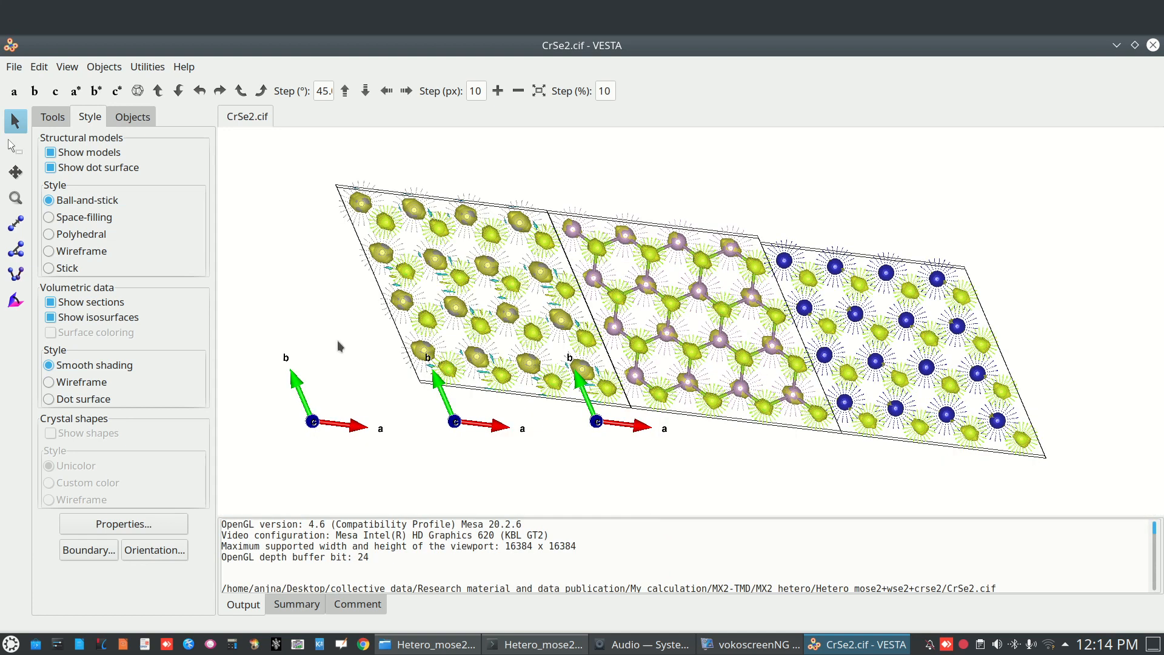
Save the lateral heterostructure under the name hetro in VESTA format in the Hetero_mose2+wse2+crse2 folder
click(14, 67)
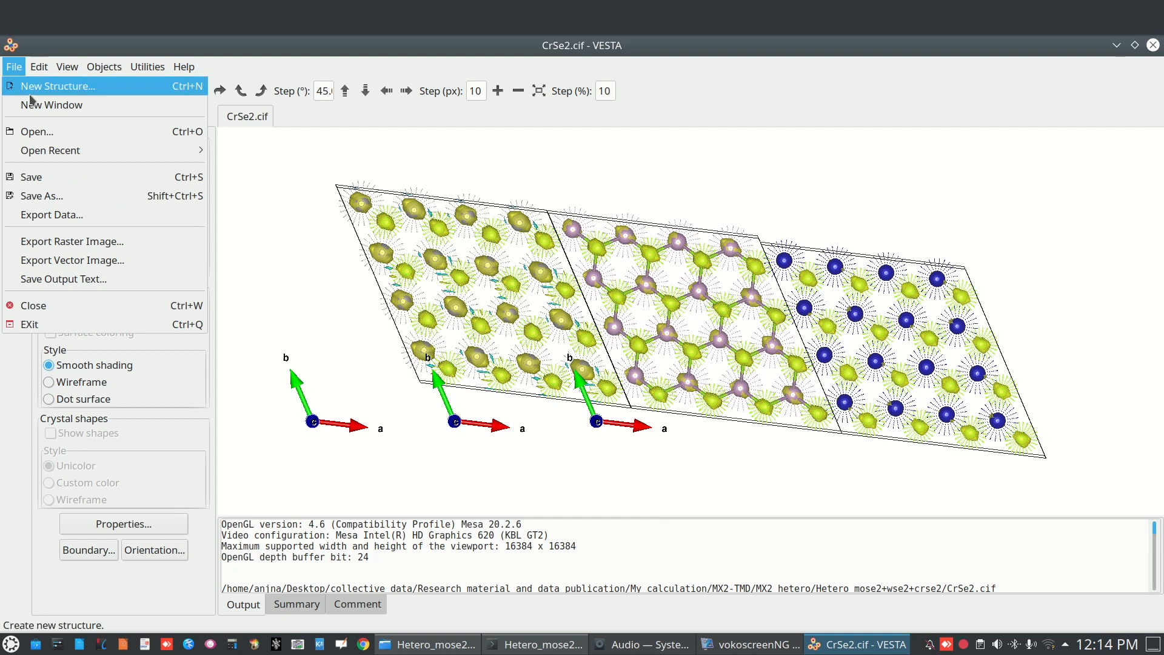
click(31, 177)
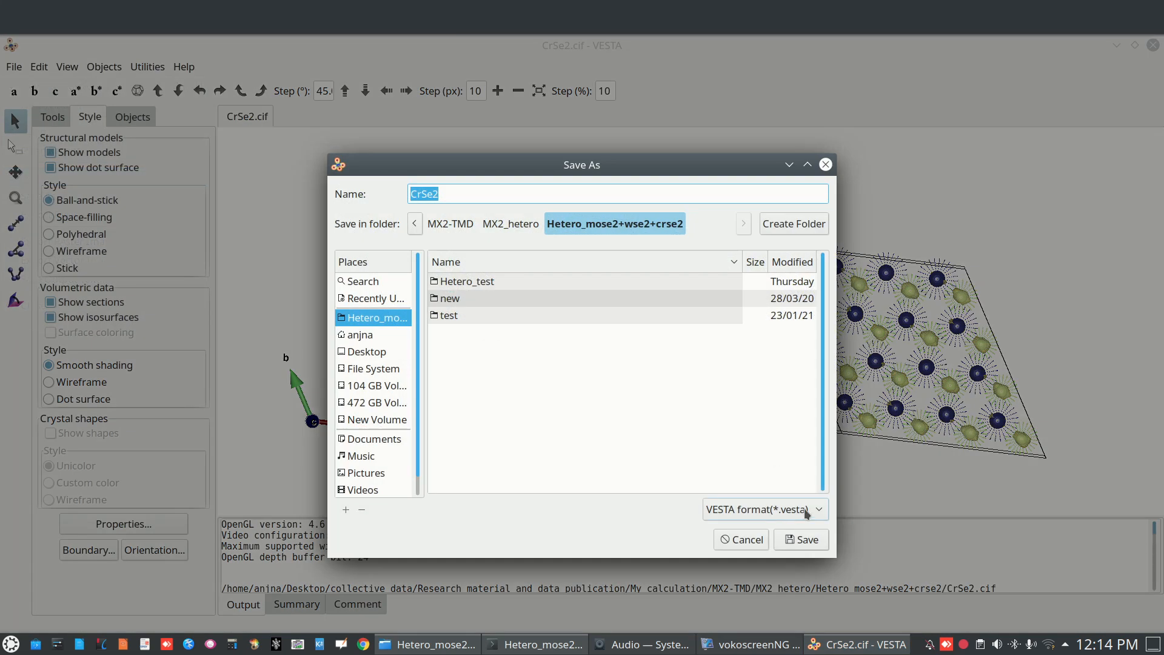
click(449, 194)
key(BackSpace)
key(BackSpace)
key(BackSpace)
key(BackSpace)
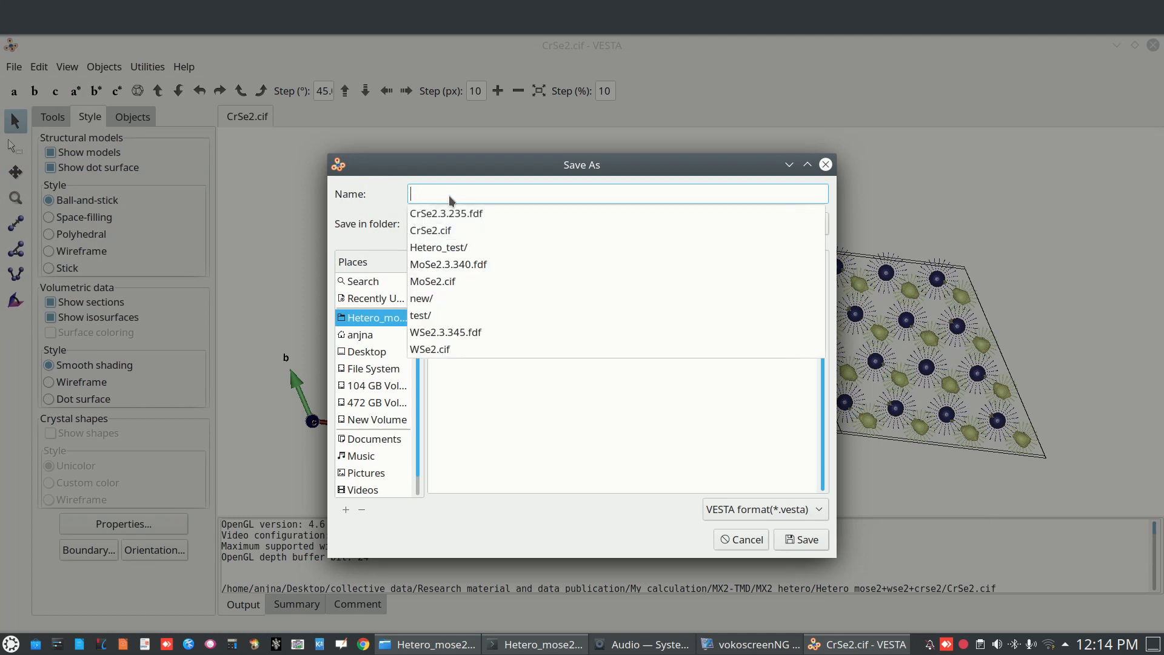
text(hetro)
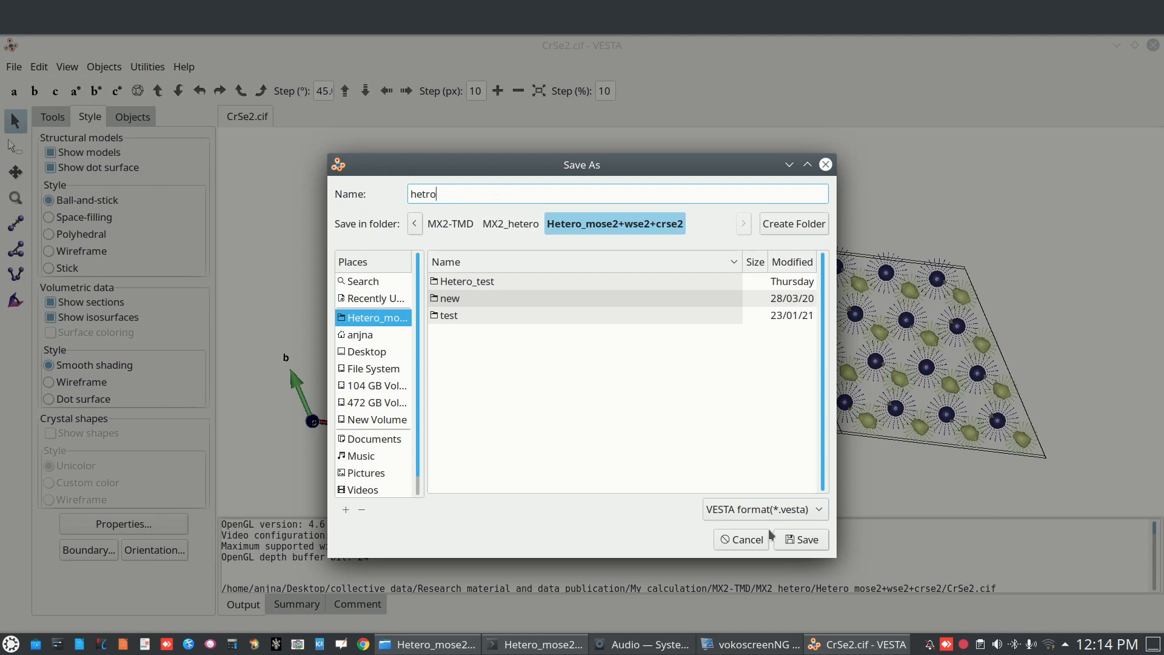
click(802, 542)
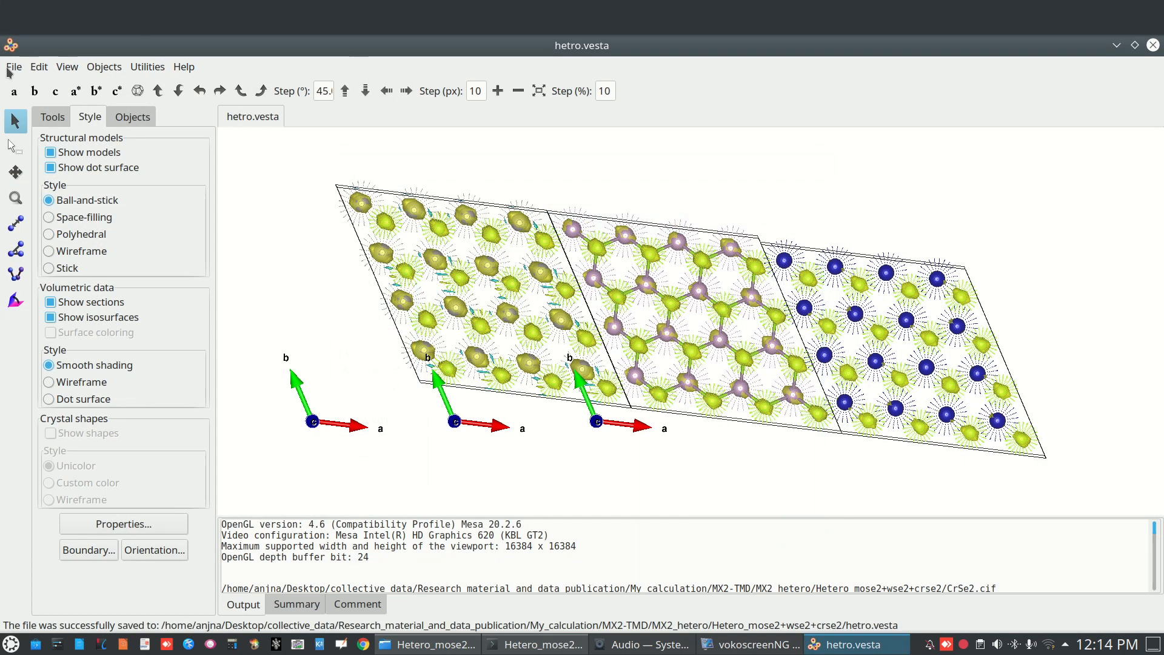
click(14, 66)
click(30, 177)
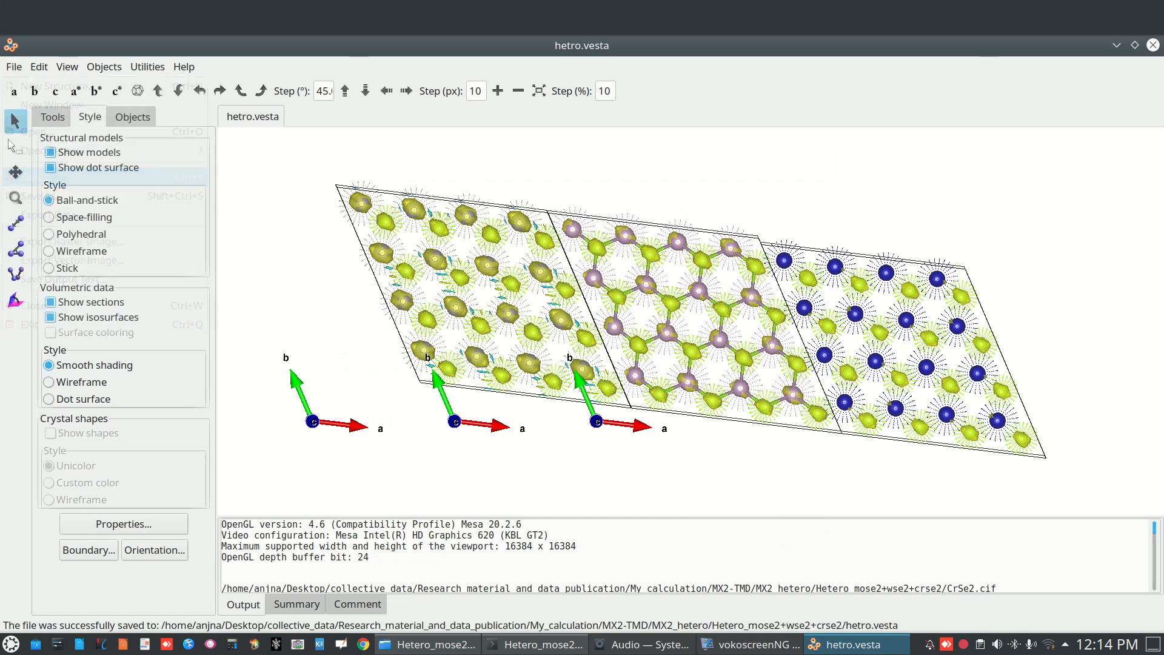
Minimize the structure window and close the Konsole window together with its running VESTA process
click(1115, 45)
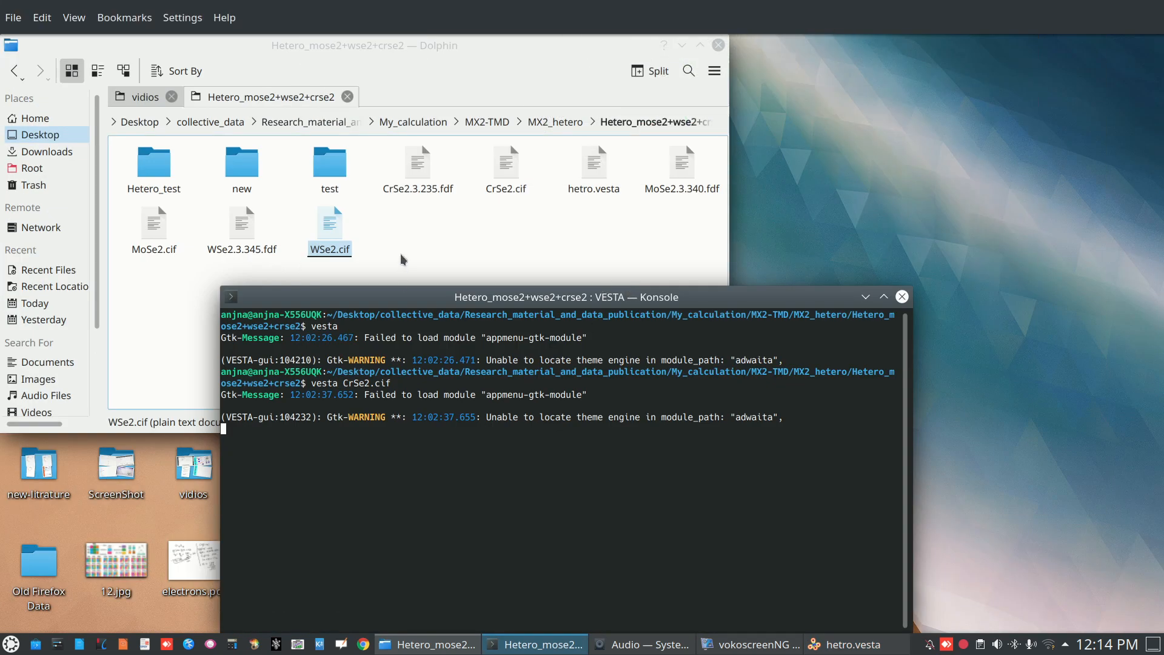
click(400, 257)
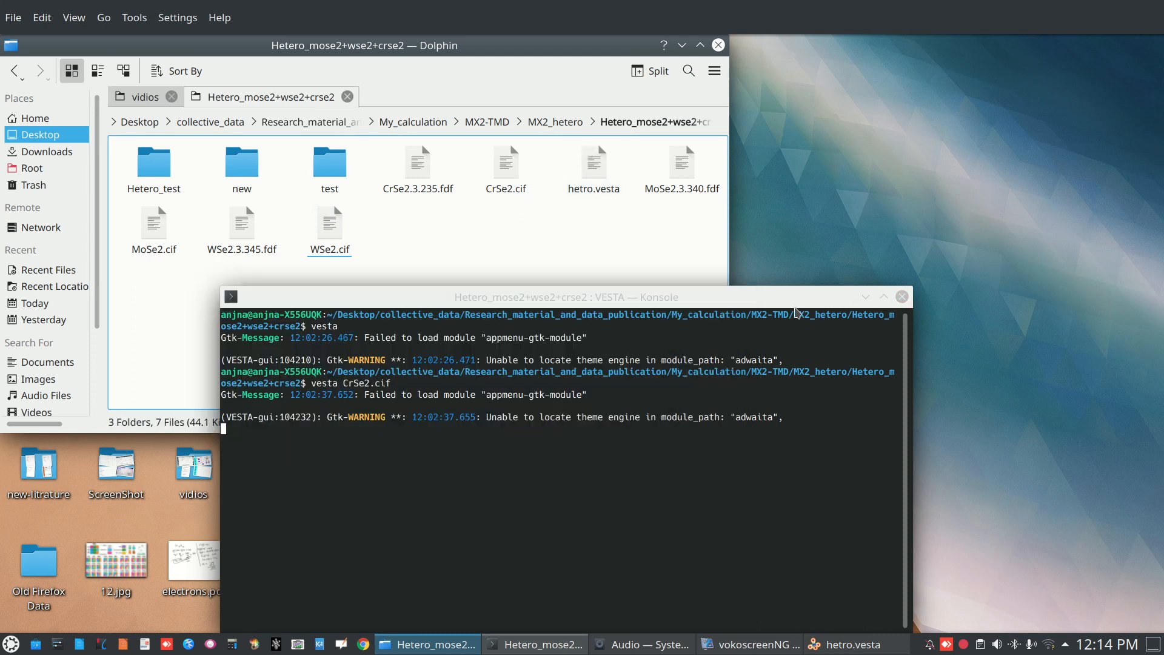
click(883, 302)
click(901, 297)
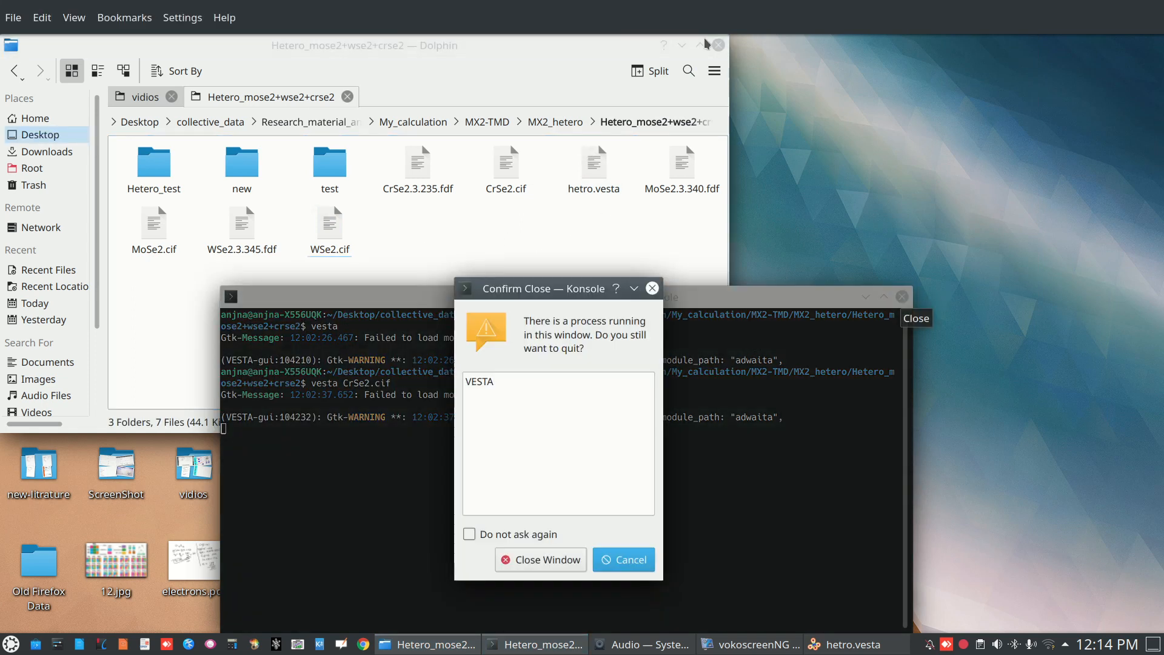
click(547, 558)
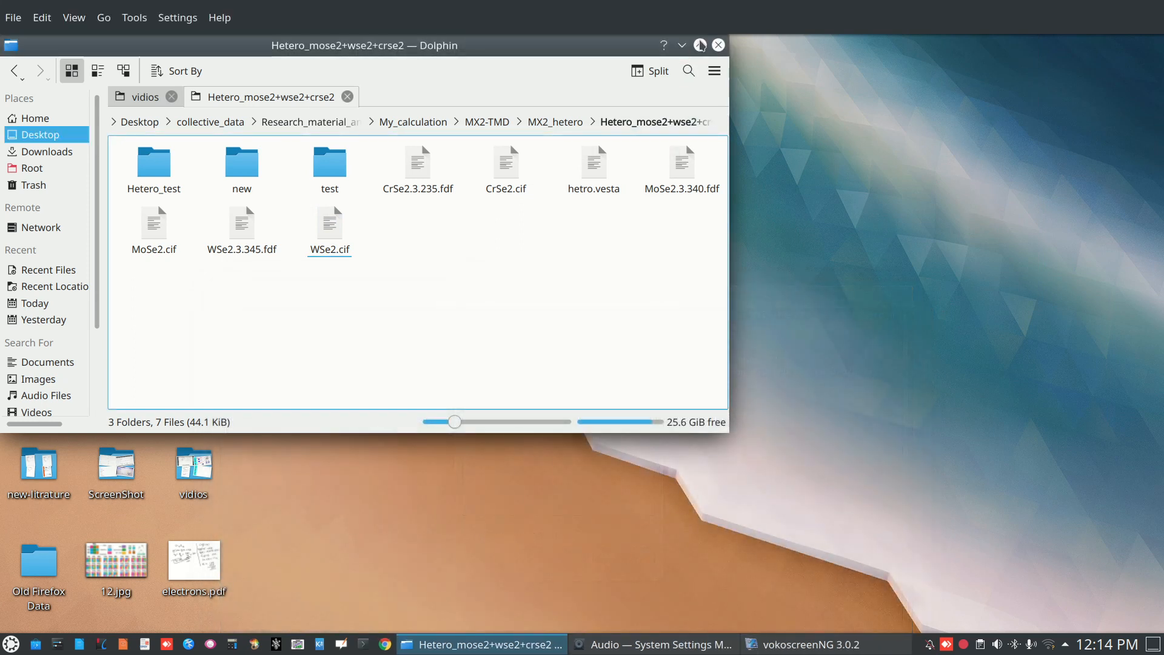
Maximize the Dolphin window and open a new Konsole session in the Hetero_mose2+wse2+crse2 folder
click(700, 46)
click(583, 186)
right_click(587, 219)
click(370, 177)
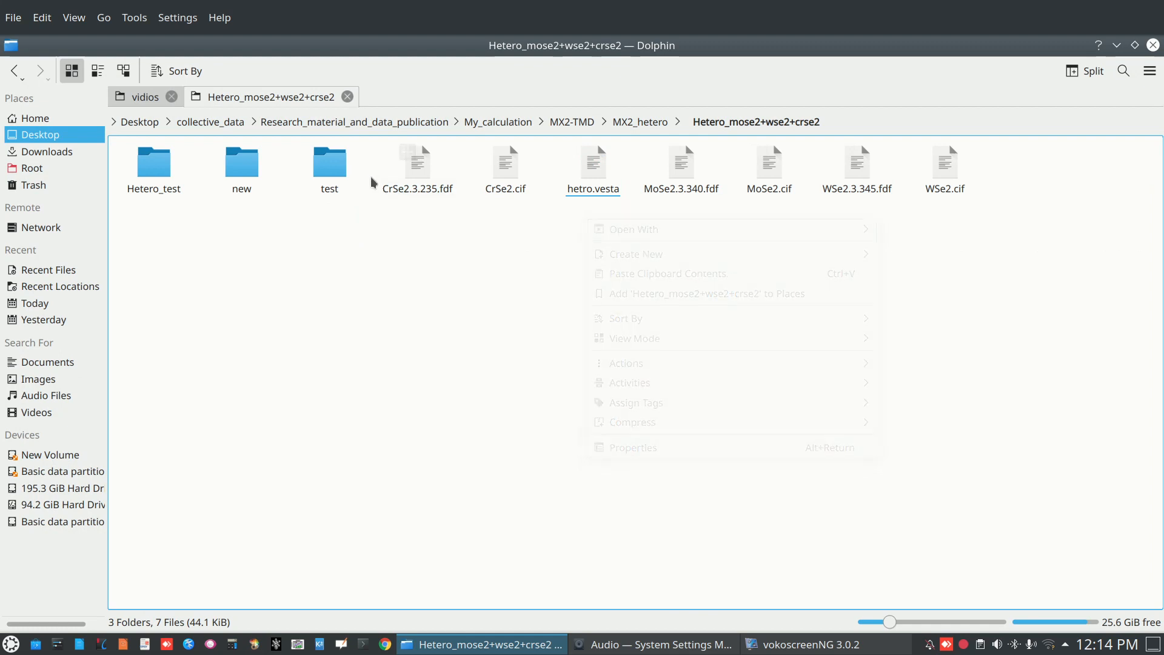
right_click(331, 165)
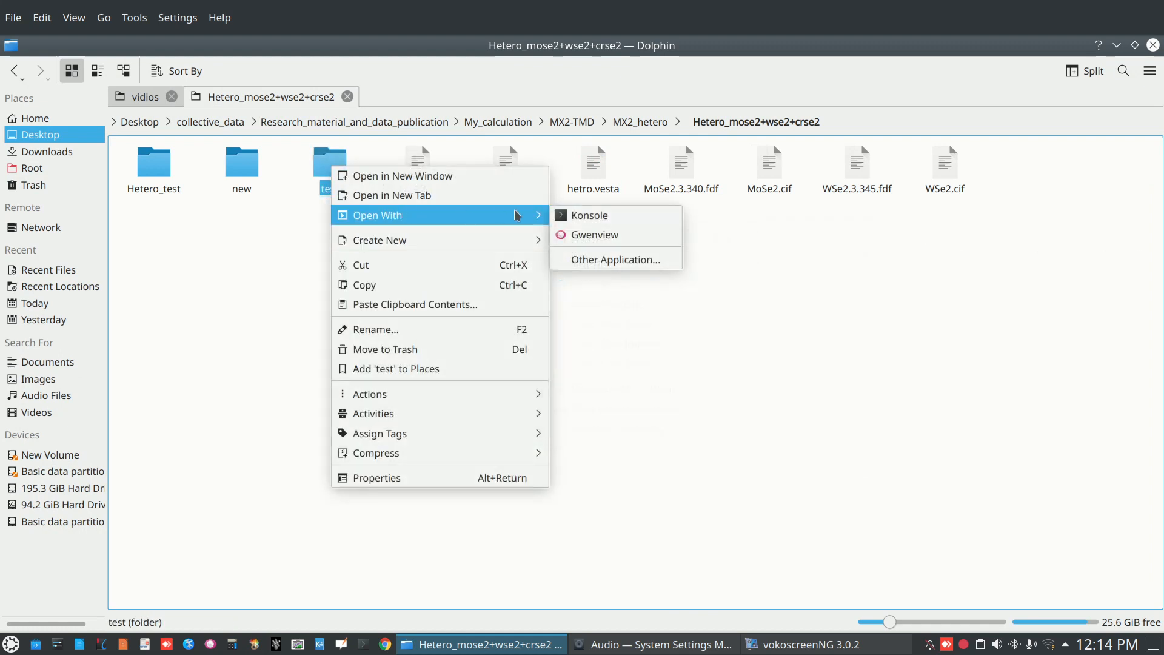
click(581, 218)
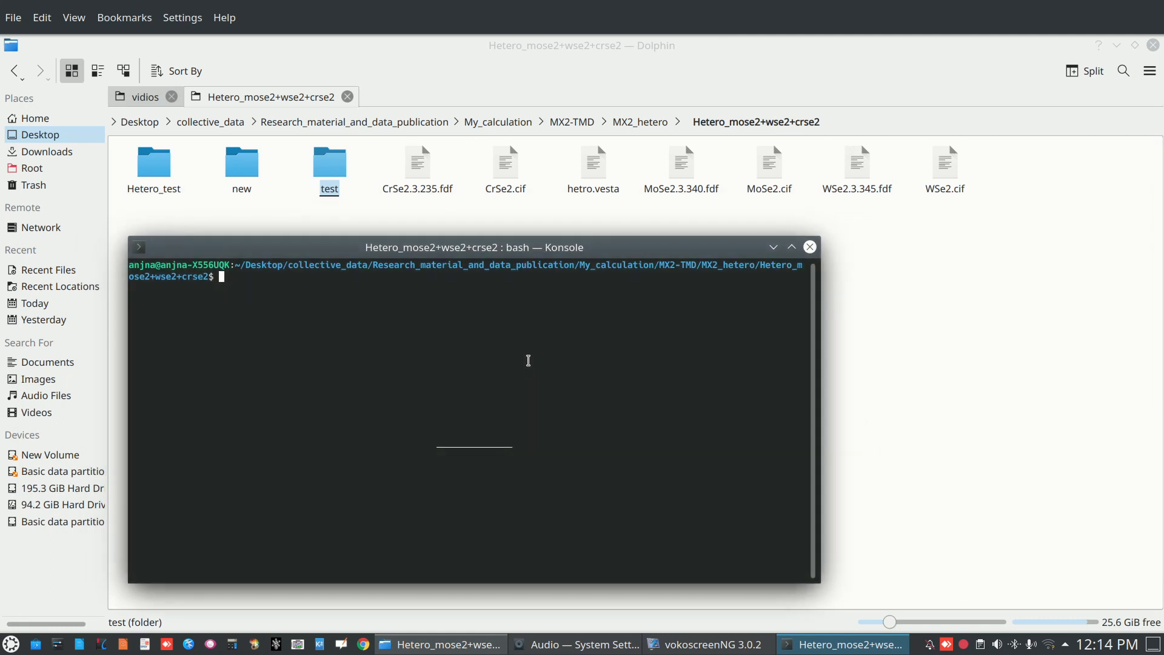
Launch VESTA from the terminal with the saved hetro.vesta file and dismiss the stale lock file notice
text(ve)
key(BackSpace)
key(BackSpace)
text(esta h)
key(Tab)
key(Return)
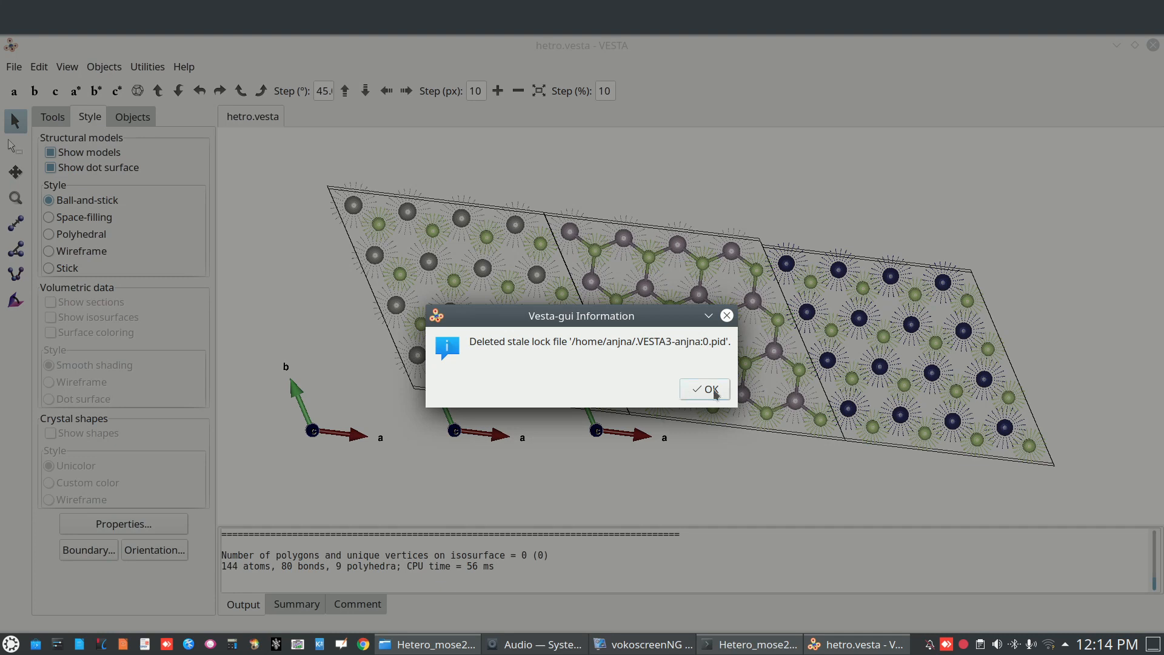
click(706, 389)
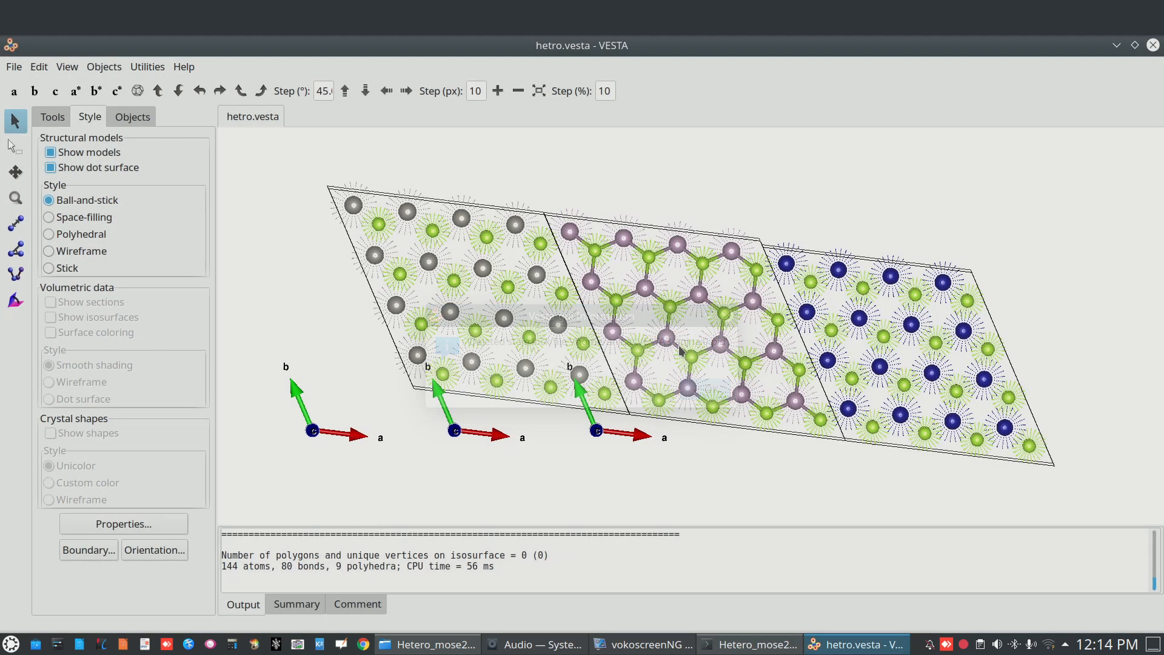
click(13, 66)
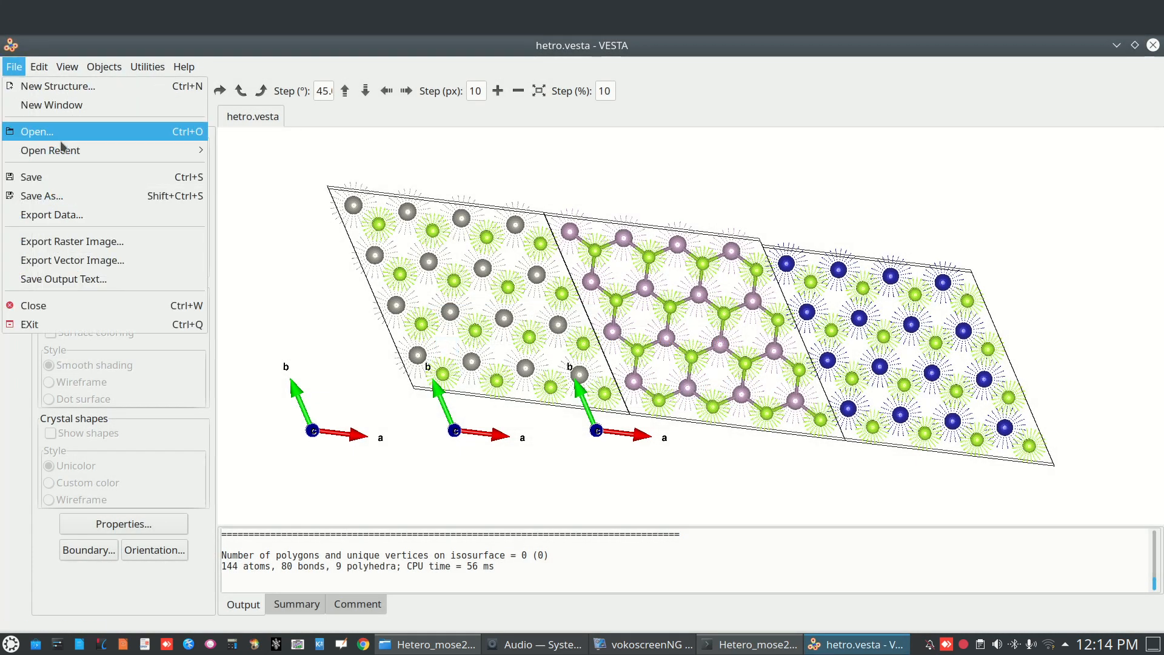
click(53, 195)
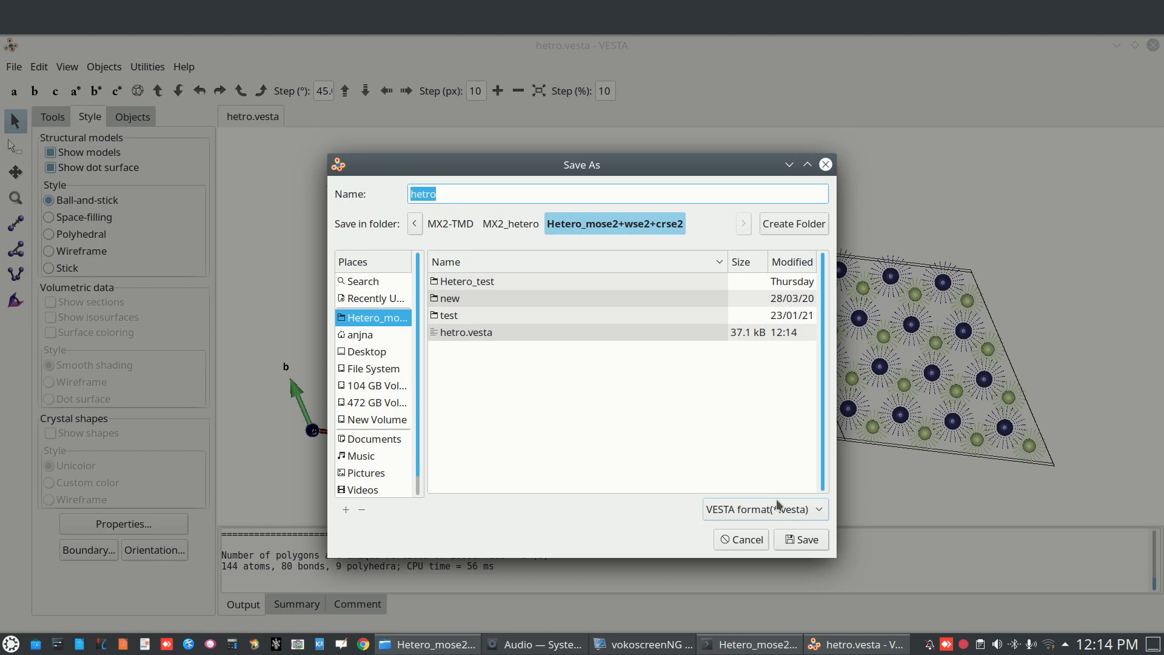
click(822, 514)
click(827, 165)
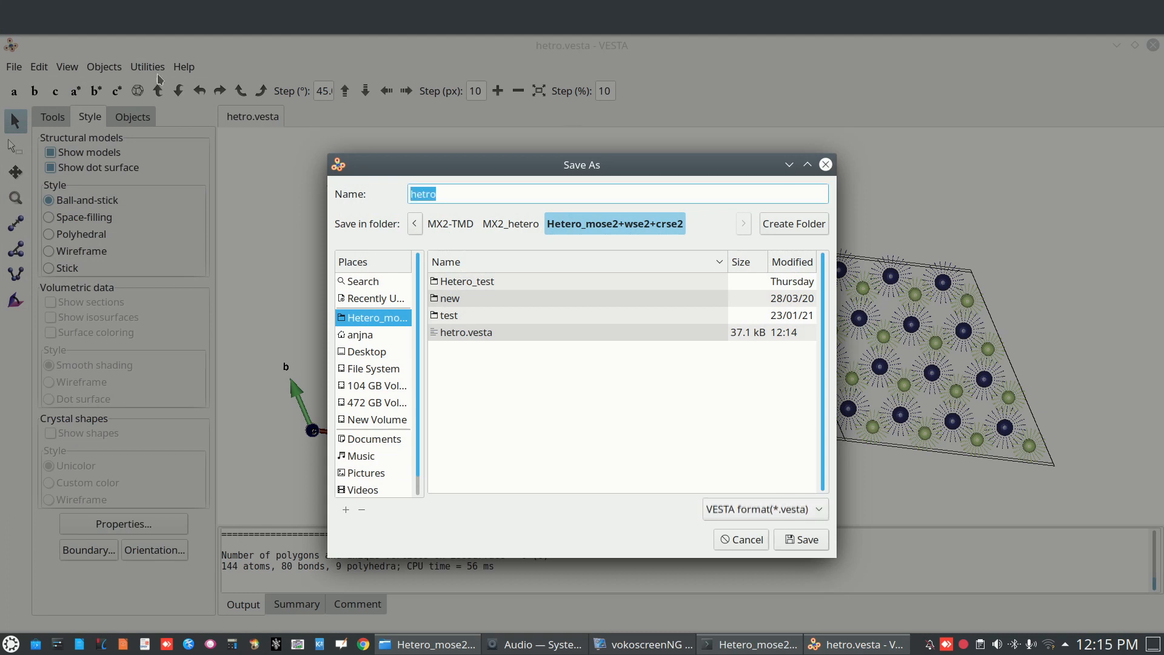
click(741, 539)
click(13, 67)
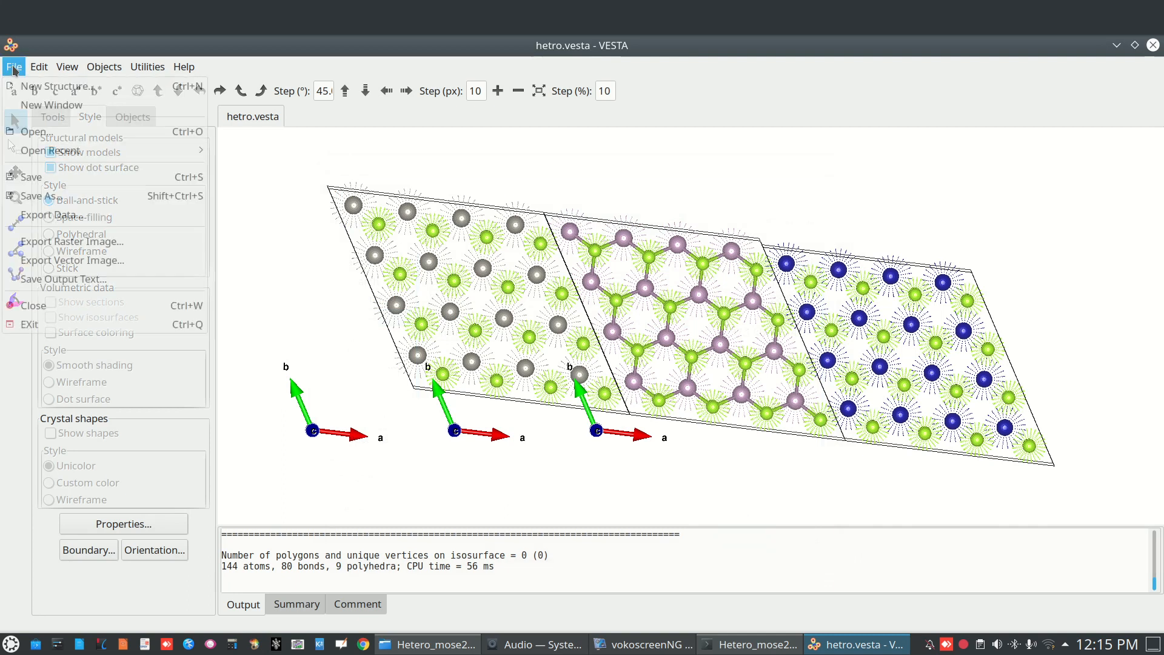
click(49, 214)
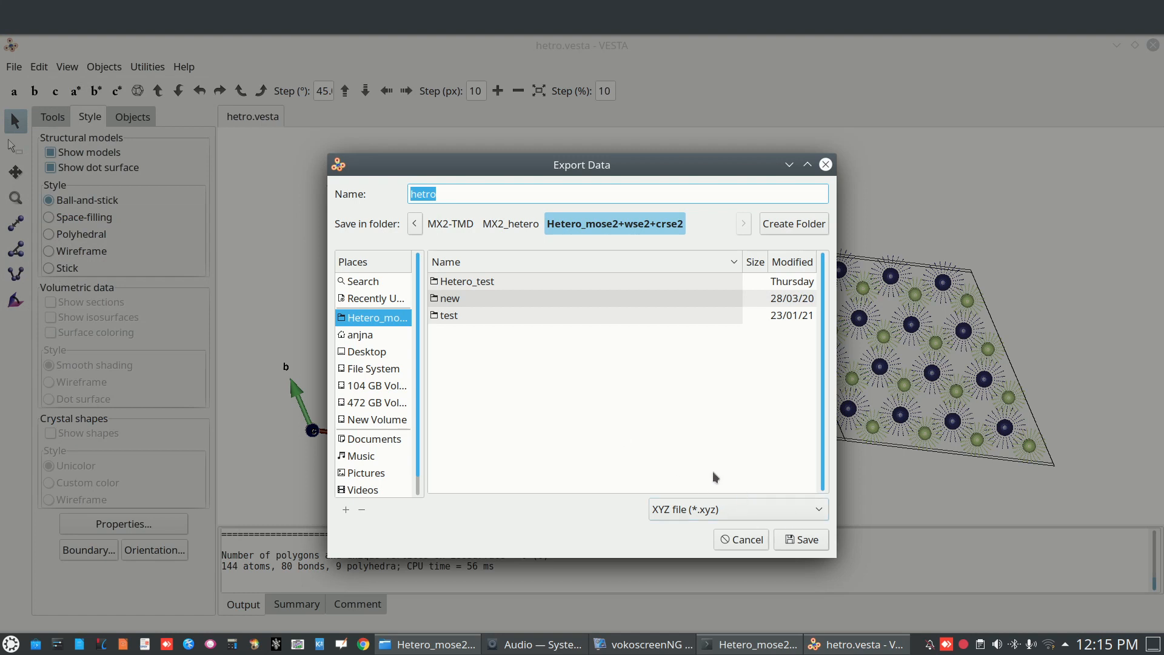
click(825, 164)
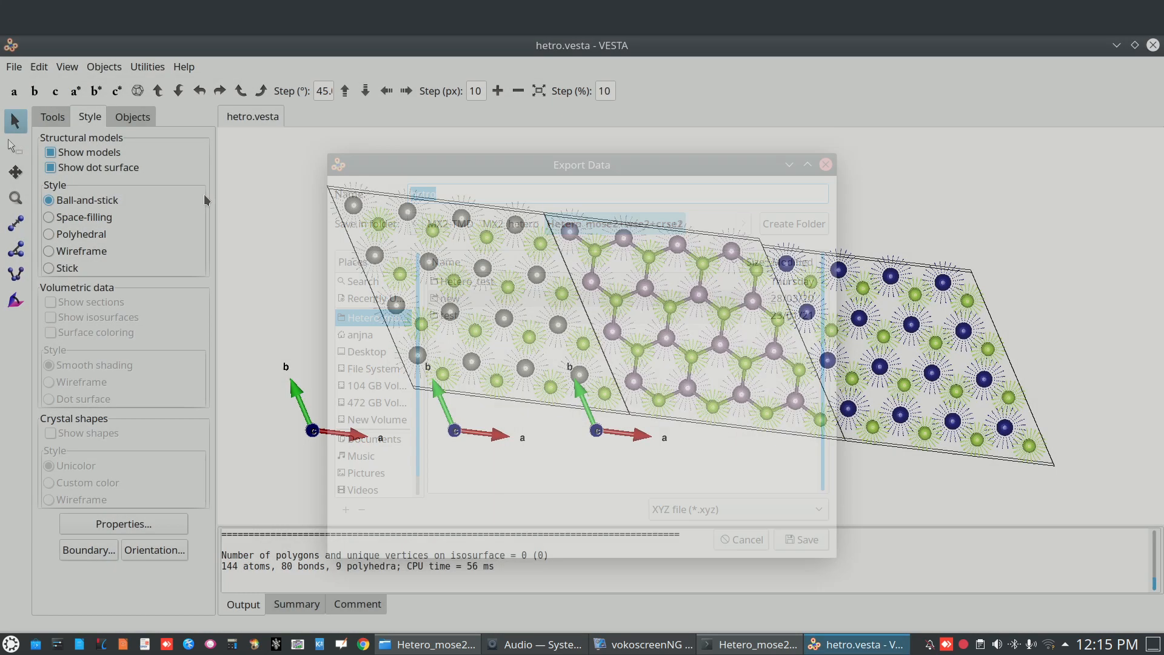
Export the heterostructure data as hetro.xyz in XYZ format to the Hetero_mose2+wse2+crse2 folder, excluding hidden atoms
click(13, 66)
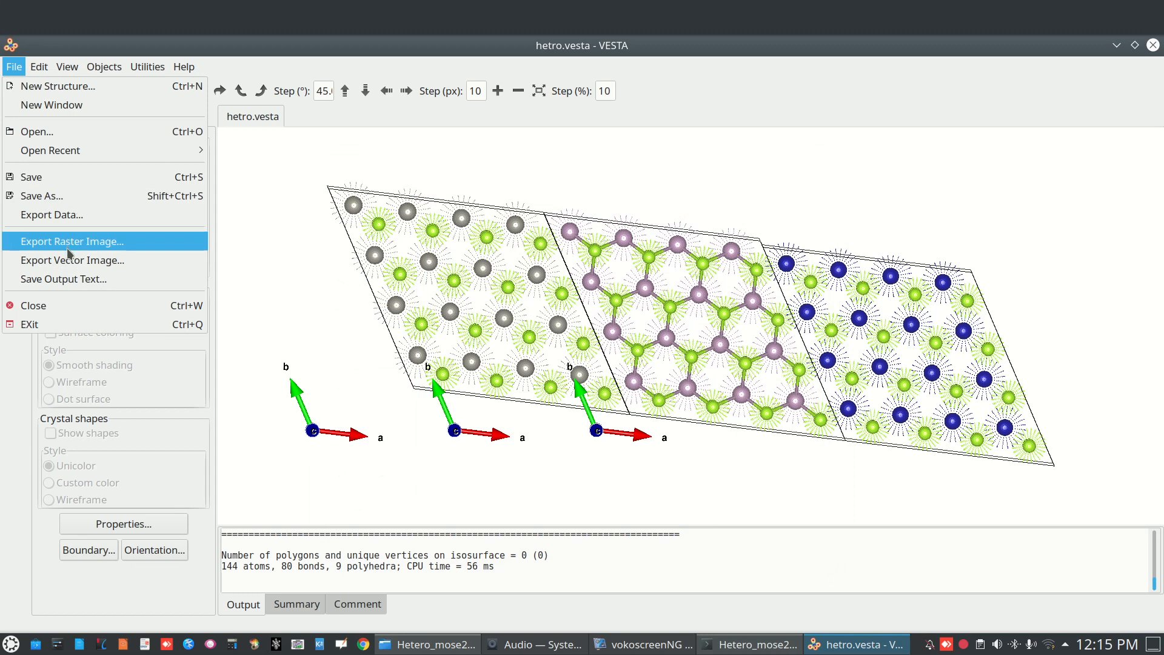
click(53, 214)
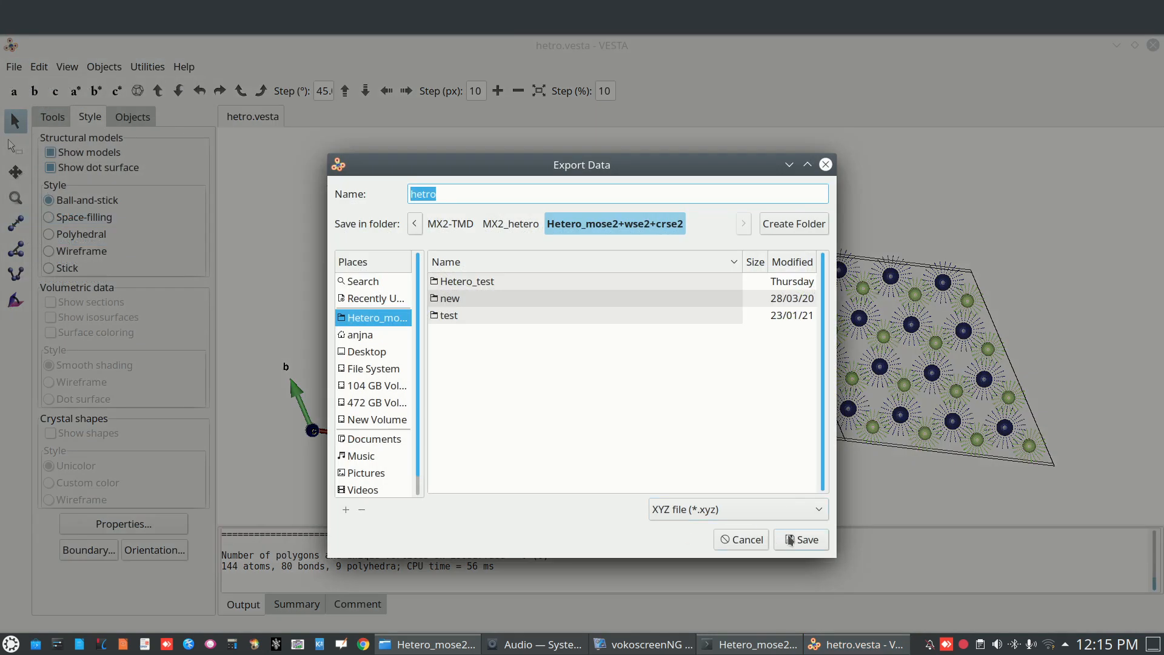
click(447, 194)
text(.xyz)
click(808, 540)
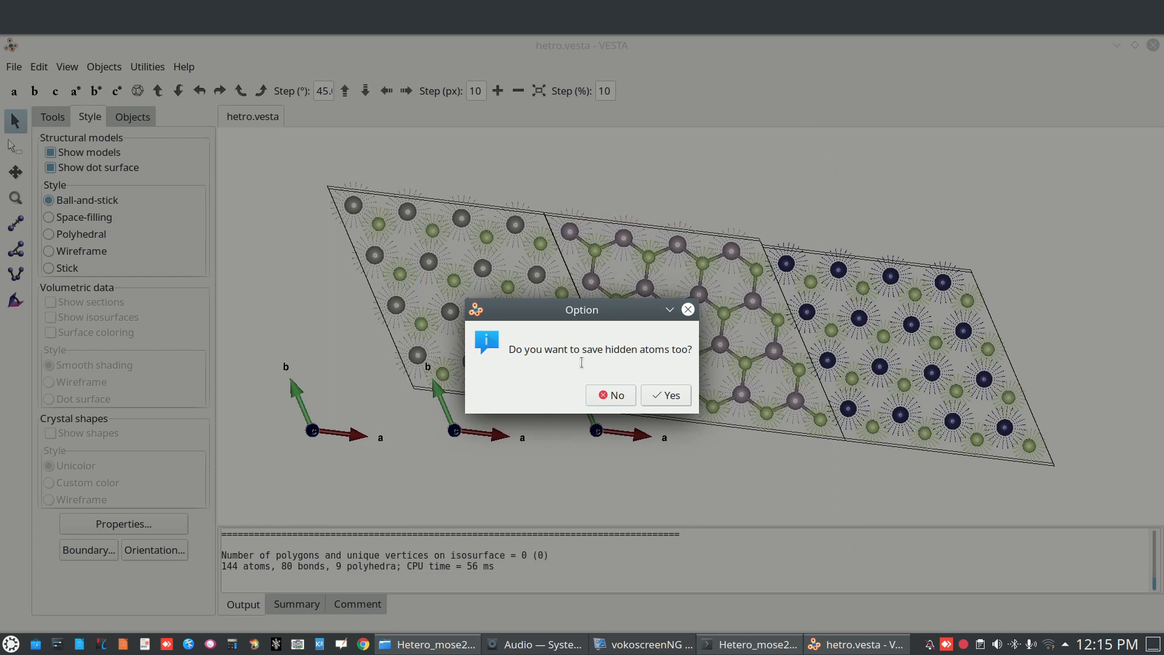
click(613, 395)
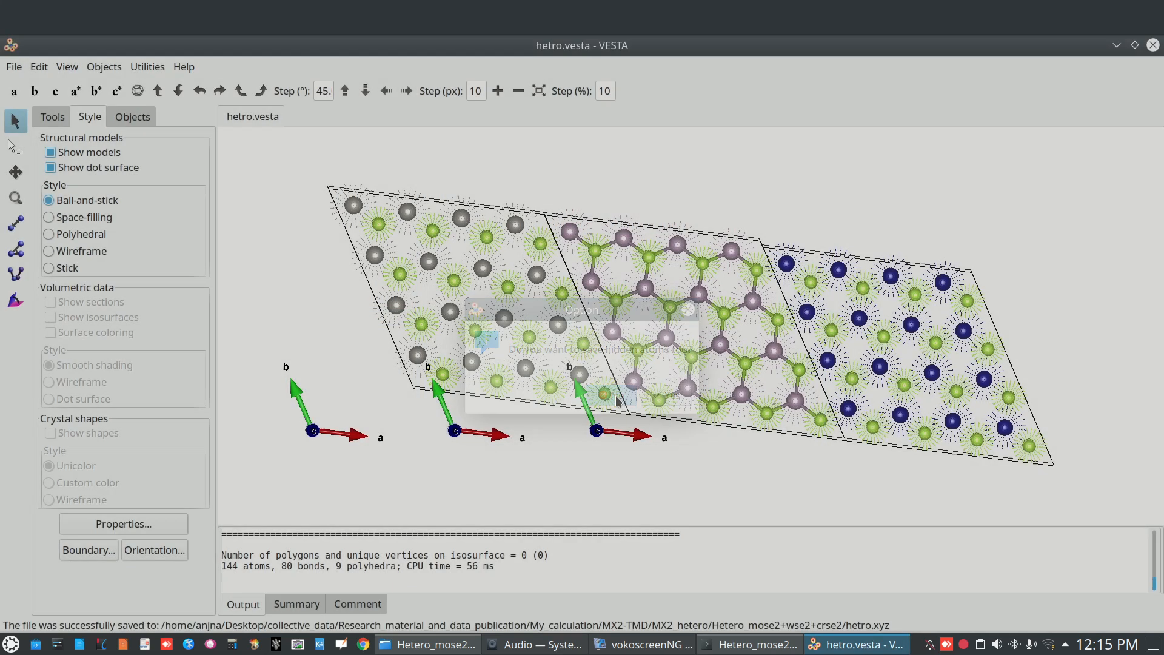
Save hetro.vesta and close the Konsole window together with its running VESTA process
click(14, 67)
click(24, 174)
click(1115, 45)
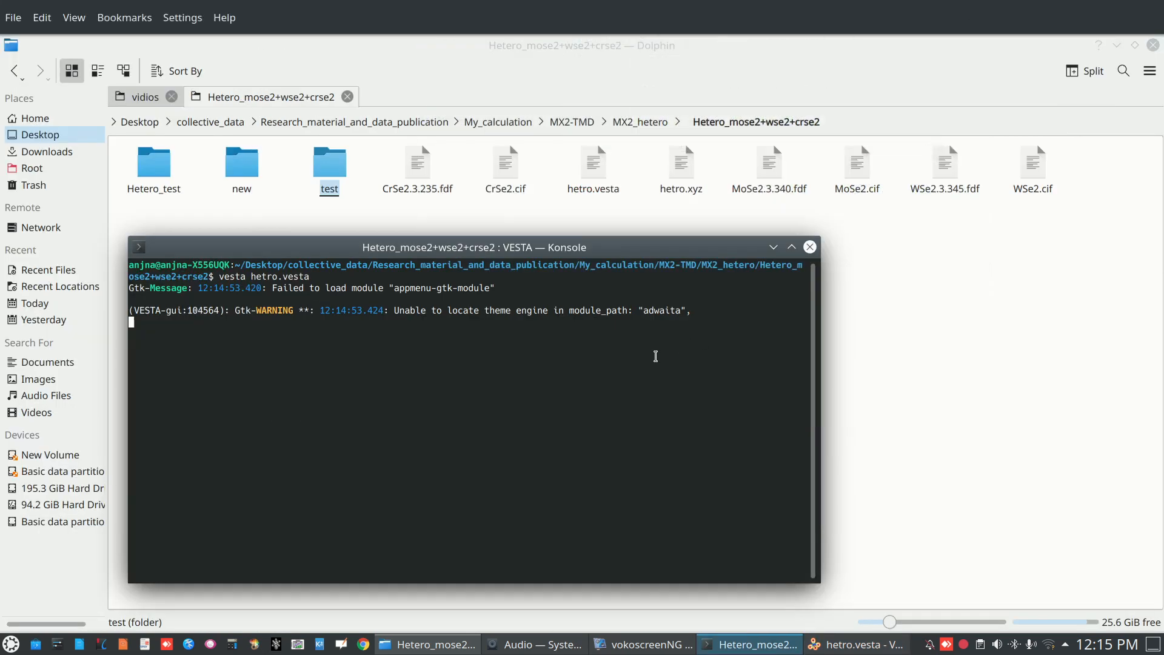
click(810, 246)
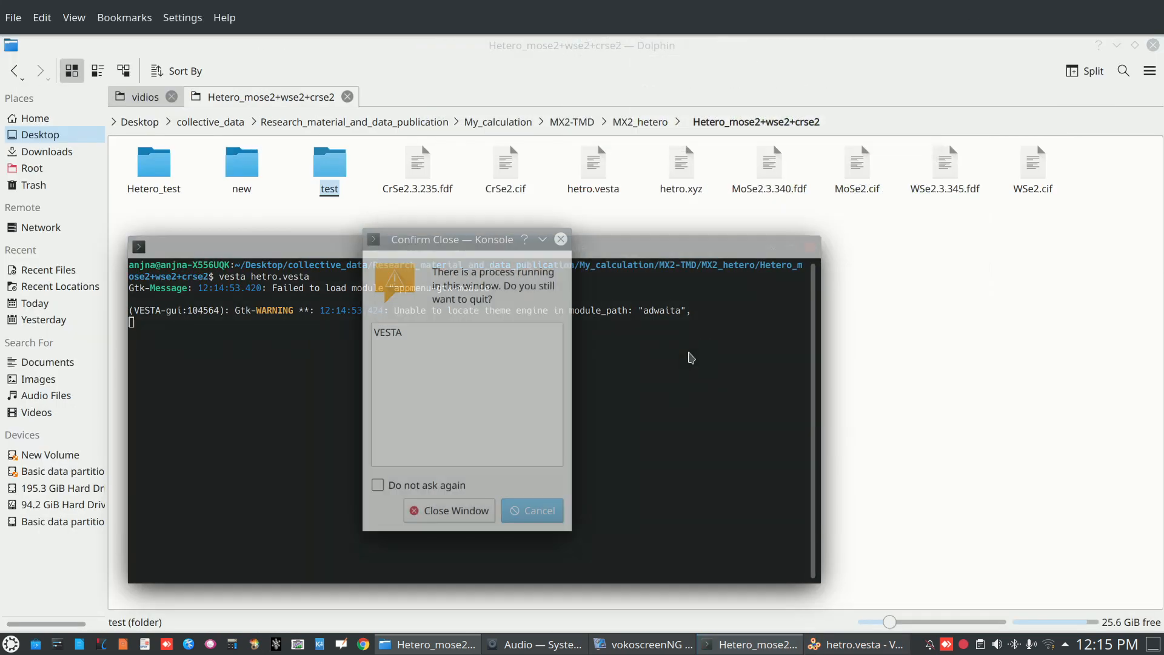
click(455, 515)
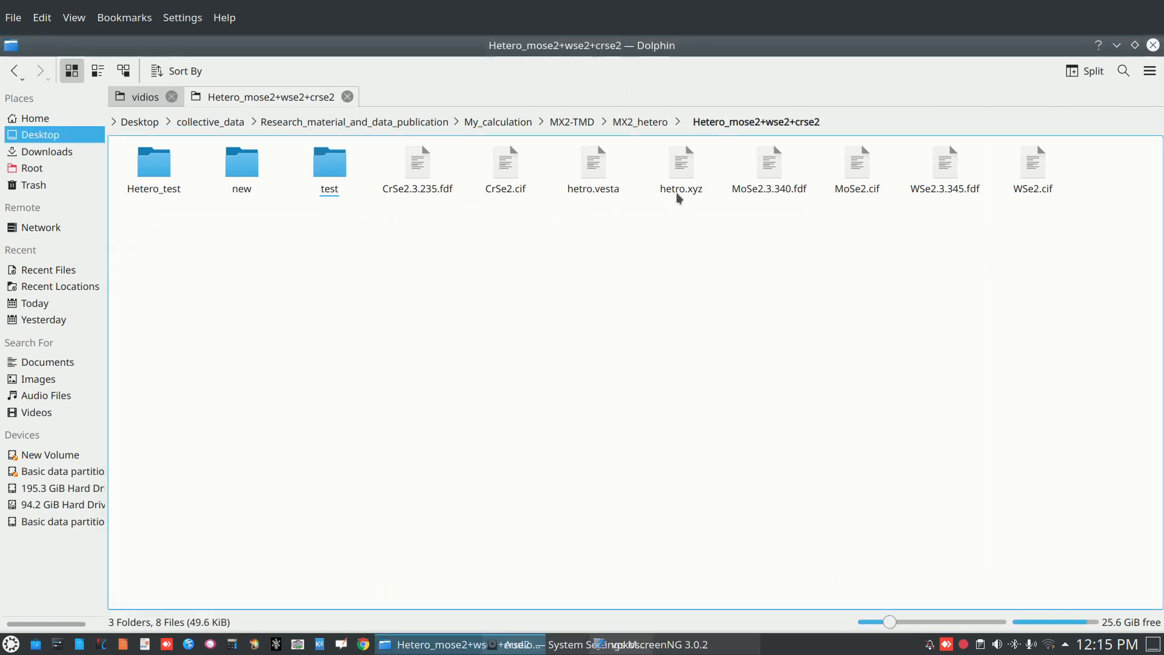
Open the exported hetro.xyz file in Text Editor and maximize its window
right_click(682, 176)
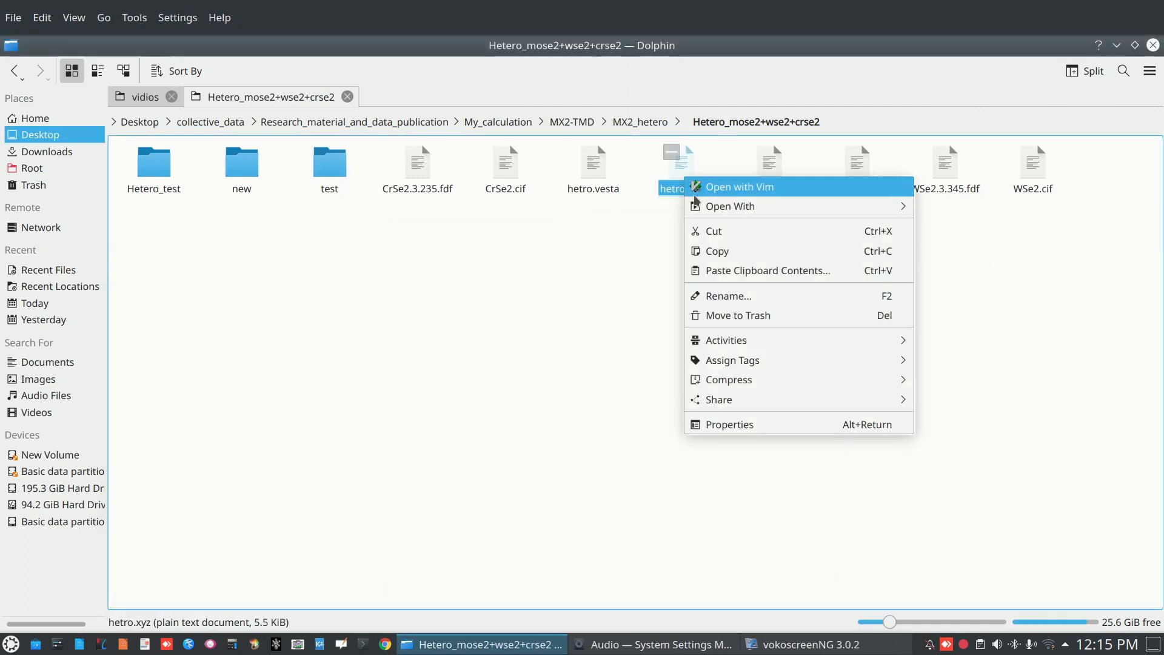
mouse_move(725, 206)
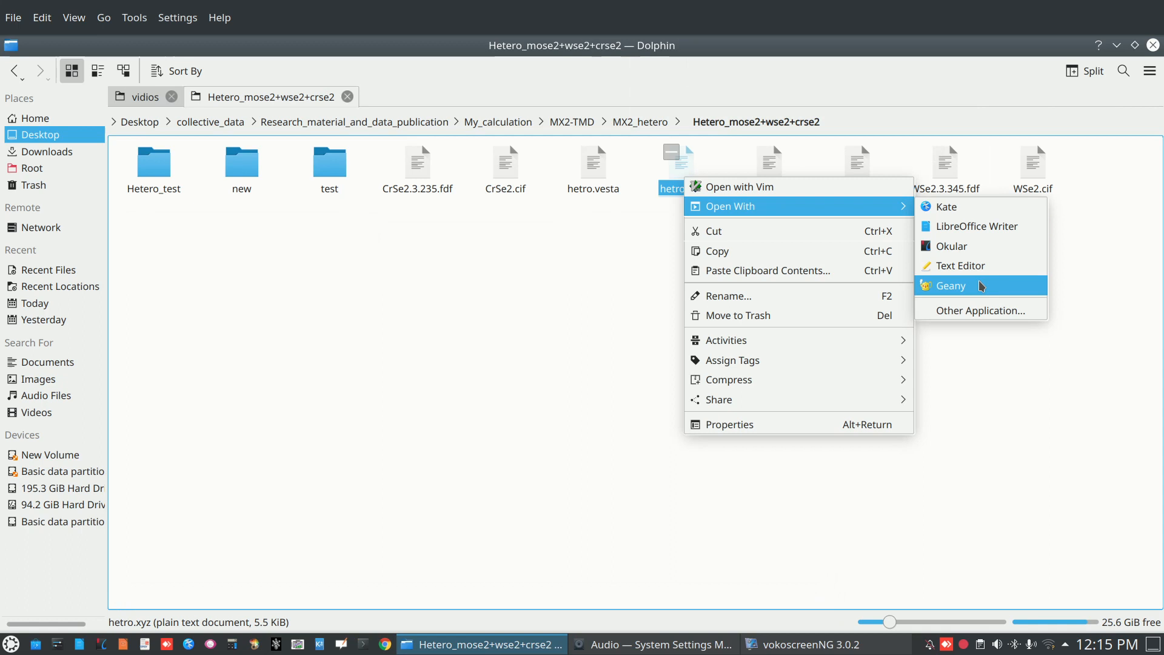
click(960, 265)
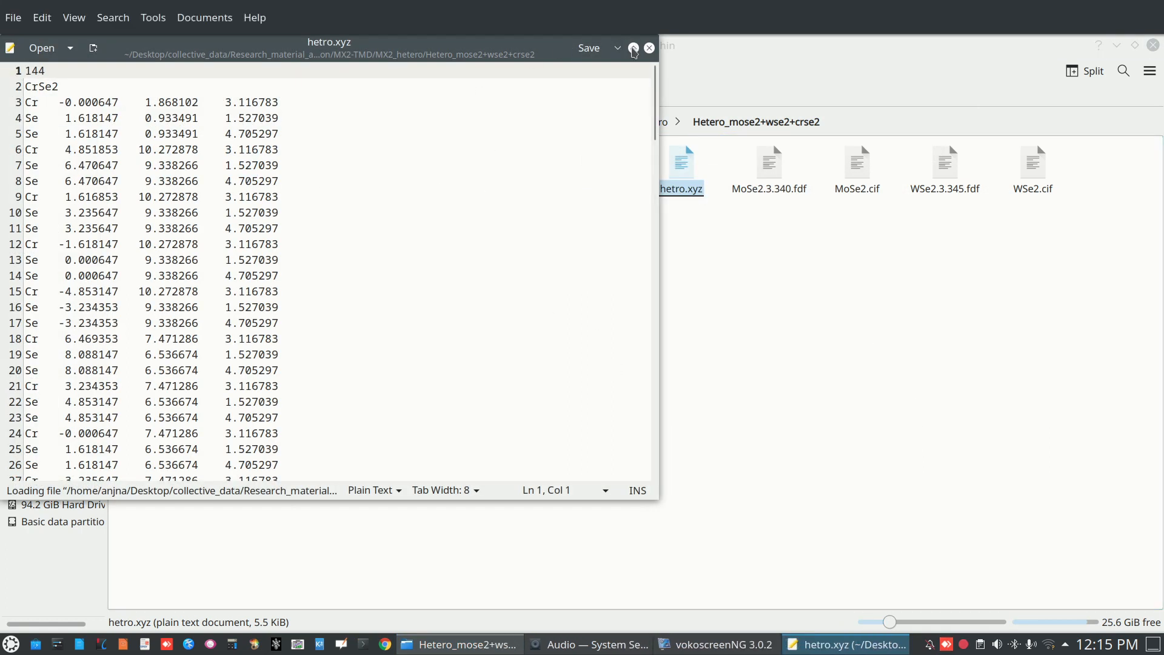
click(631, 48)
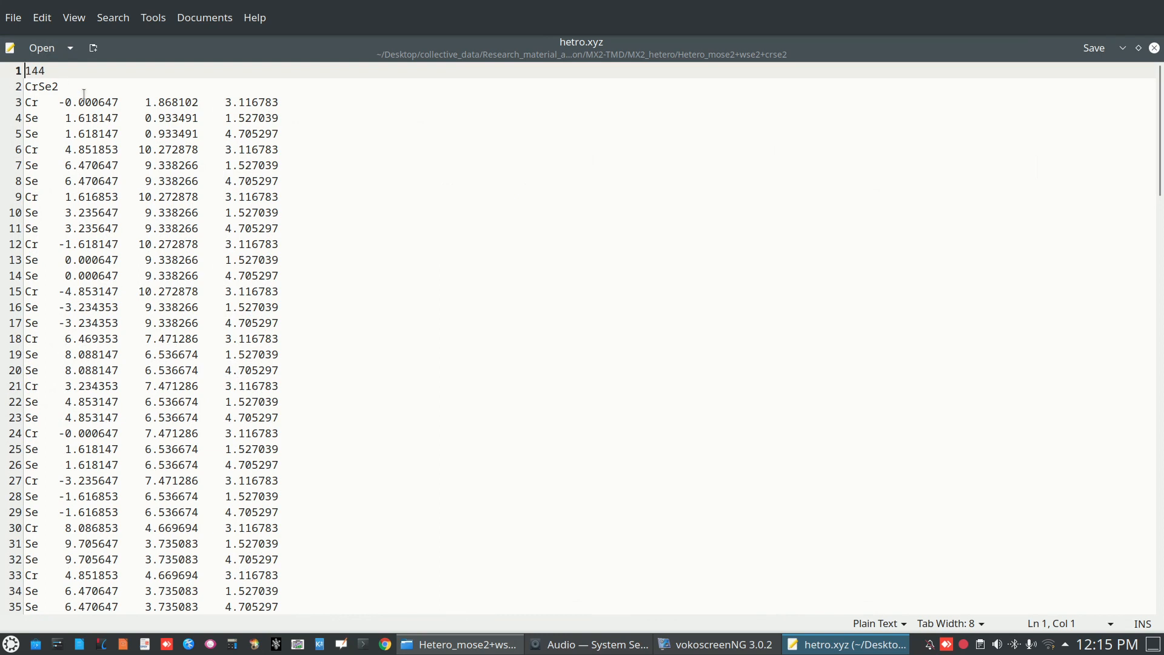
Examine the atom count, title line and Cr, Mo and W coordinate blocks in hetro.xyz, and close the editor
mouse_move(26, 70)
mouse_down()
mouse_move(53, 69)
mouse_move(22, 66)
mouse_move(35, 84)
mouse_move(24, 84)
mouse_up()
click(53, 69)
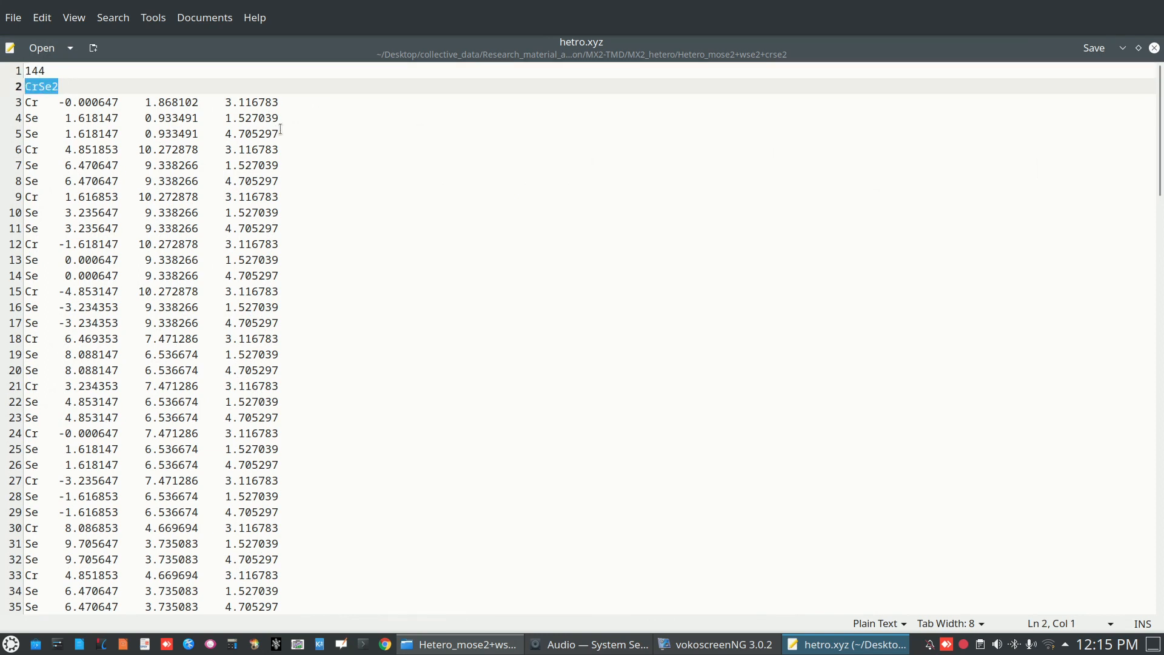
scroll(280, 129, down, 17)
scroll(297, 156, up, 3)
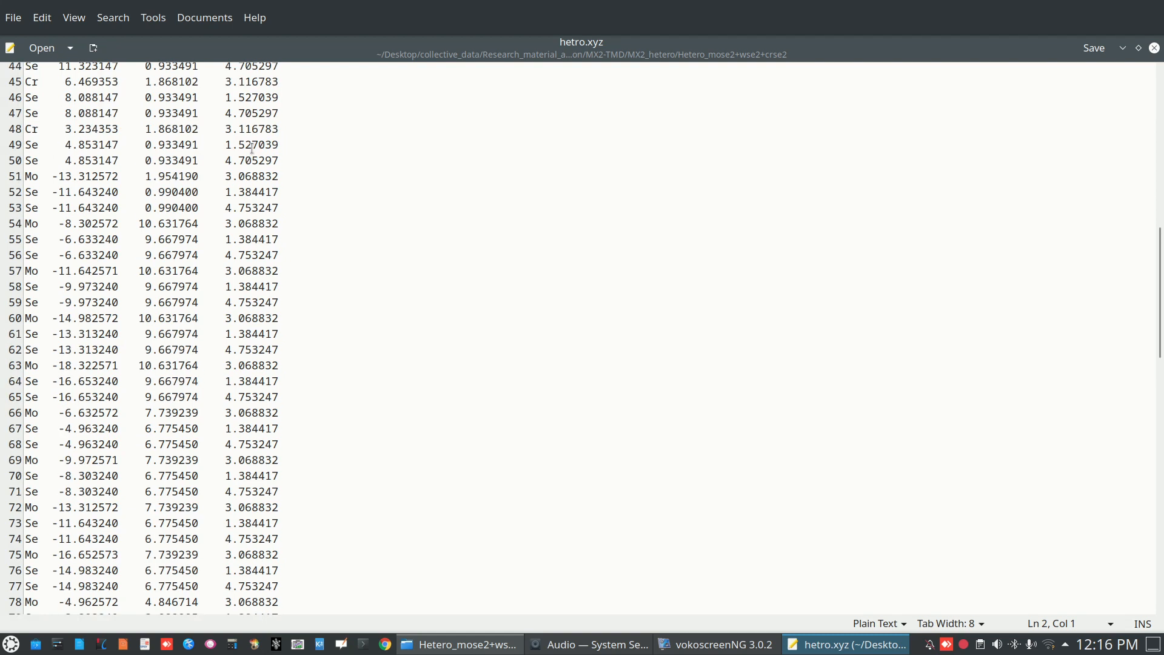
drag(29, 170, 49, 189)
scroll(275, 200, down, 11)
scroll(286, 202, down, 8)
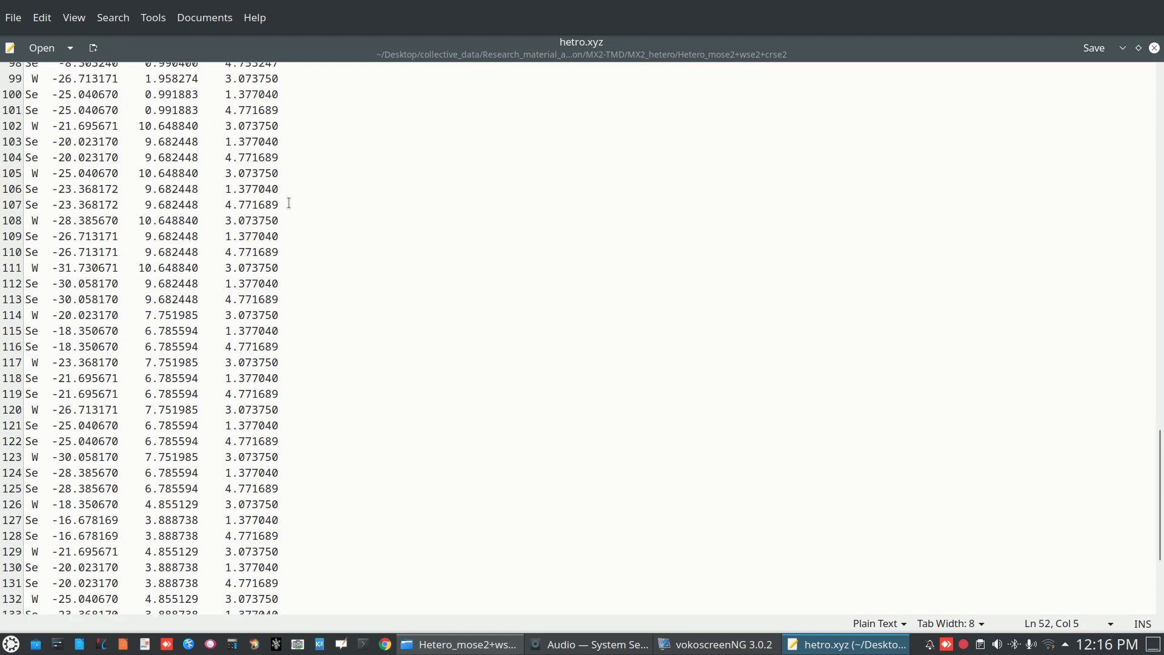
scroll(41, 116, up, 2)
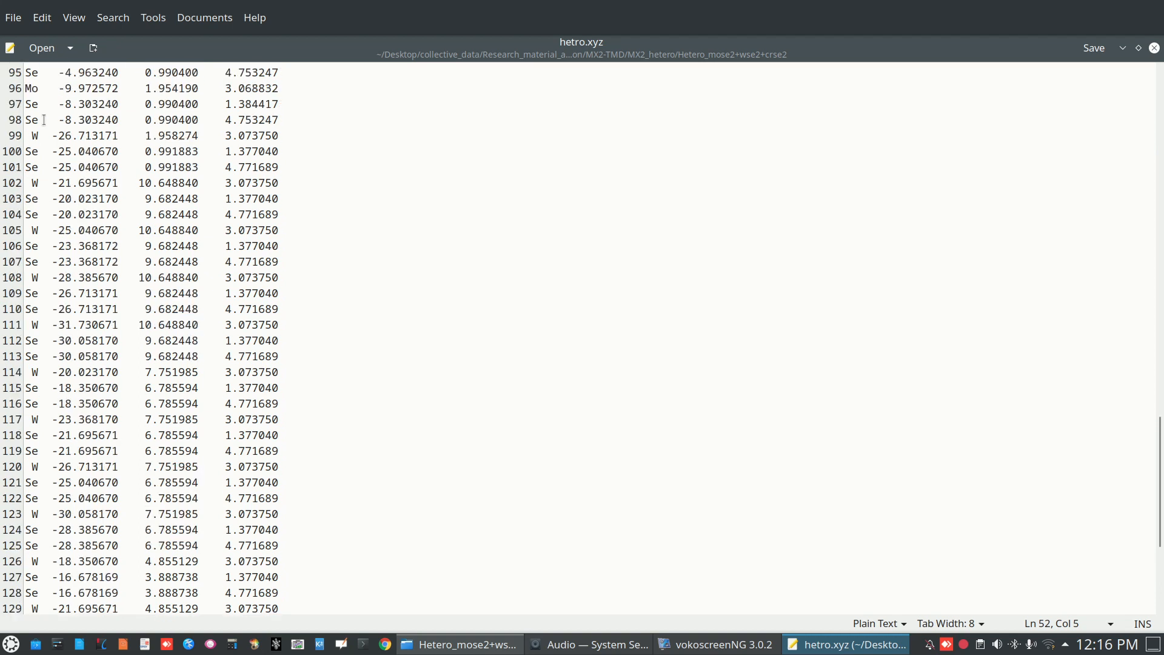
drag(33, 137, 84, 199)
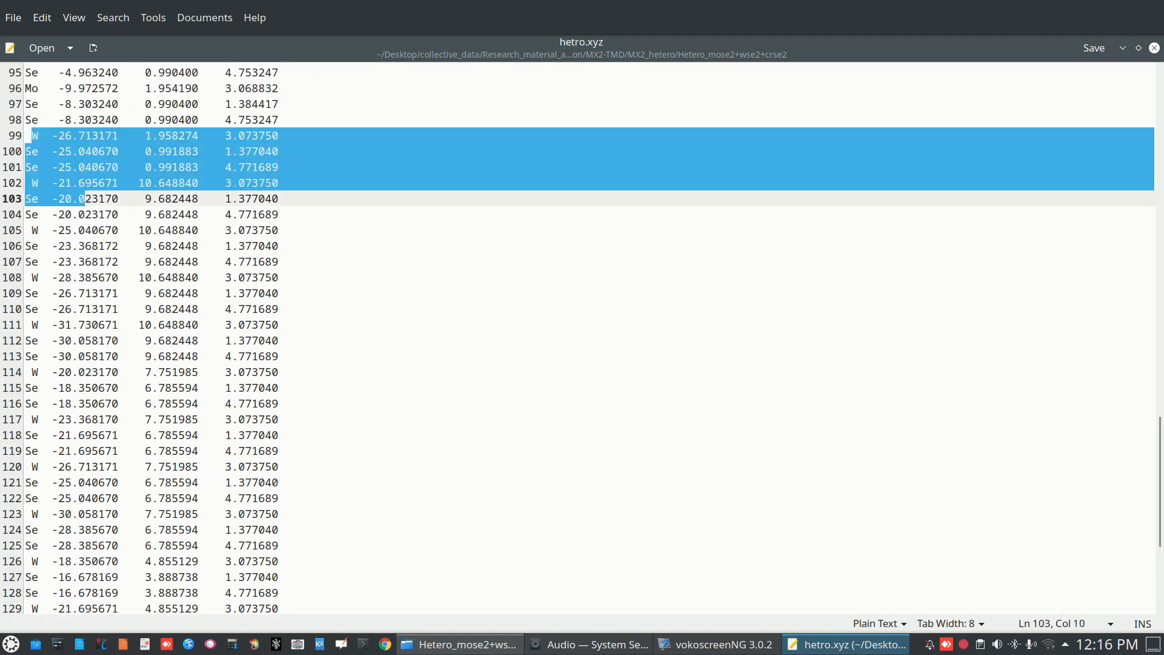
click(1154, 48)
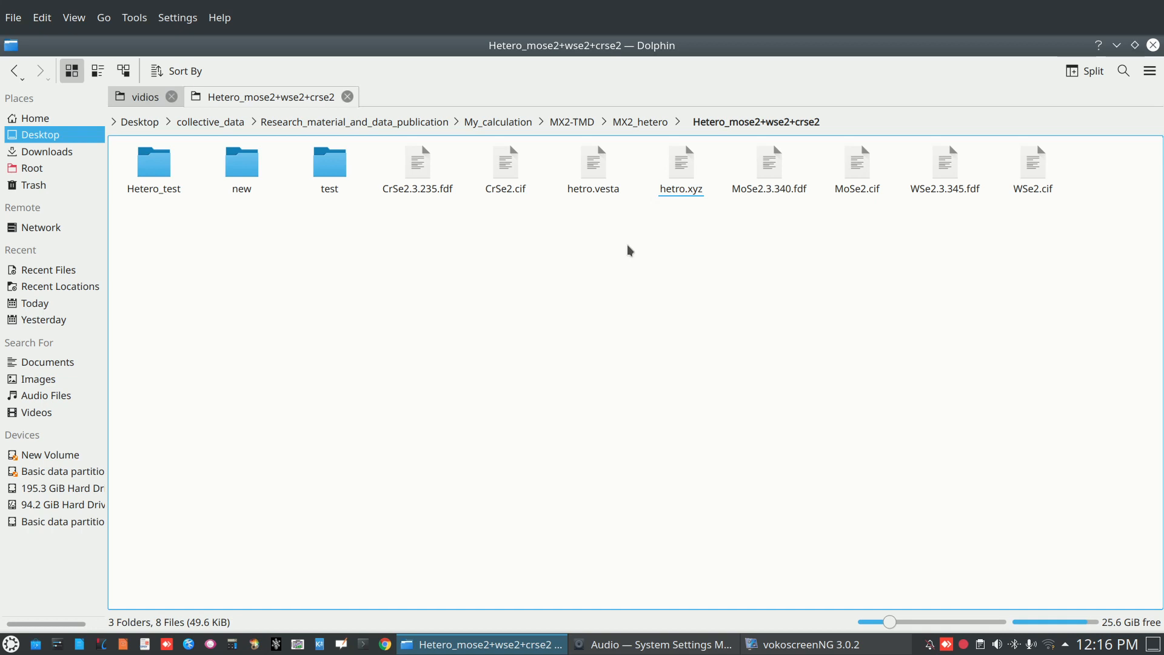
Open a new Konsole session from the folder view, widen its window and place it below the file icons
right_click(623, 248)
mouse_move(676, 261)
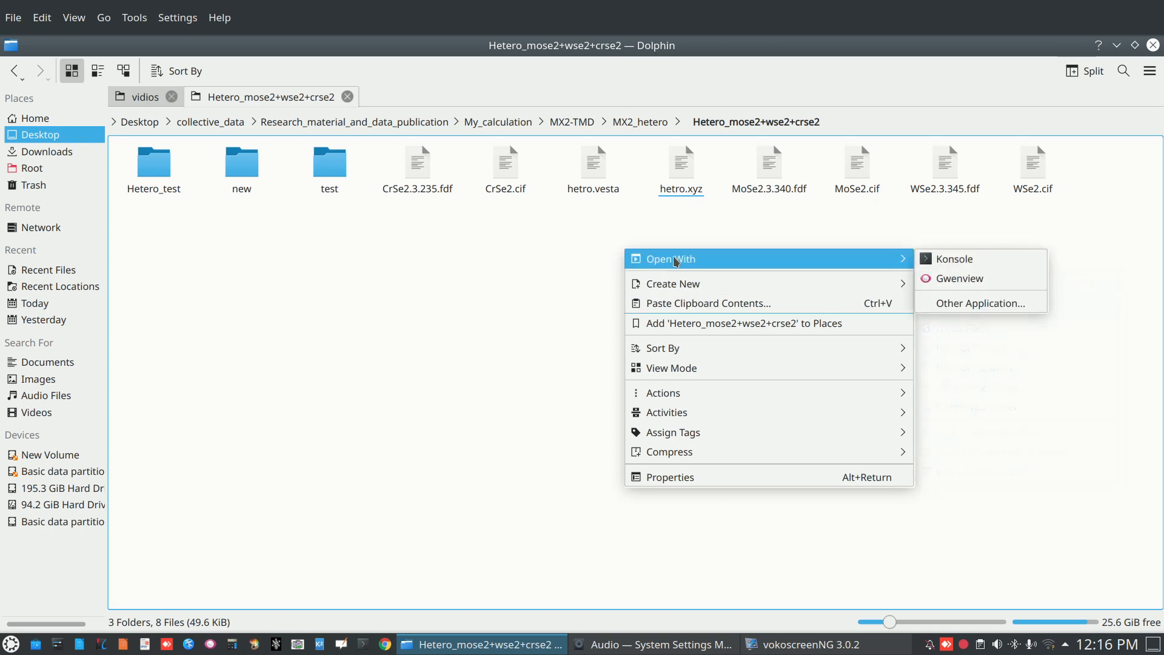
click(936, 261)
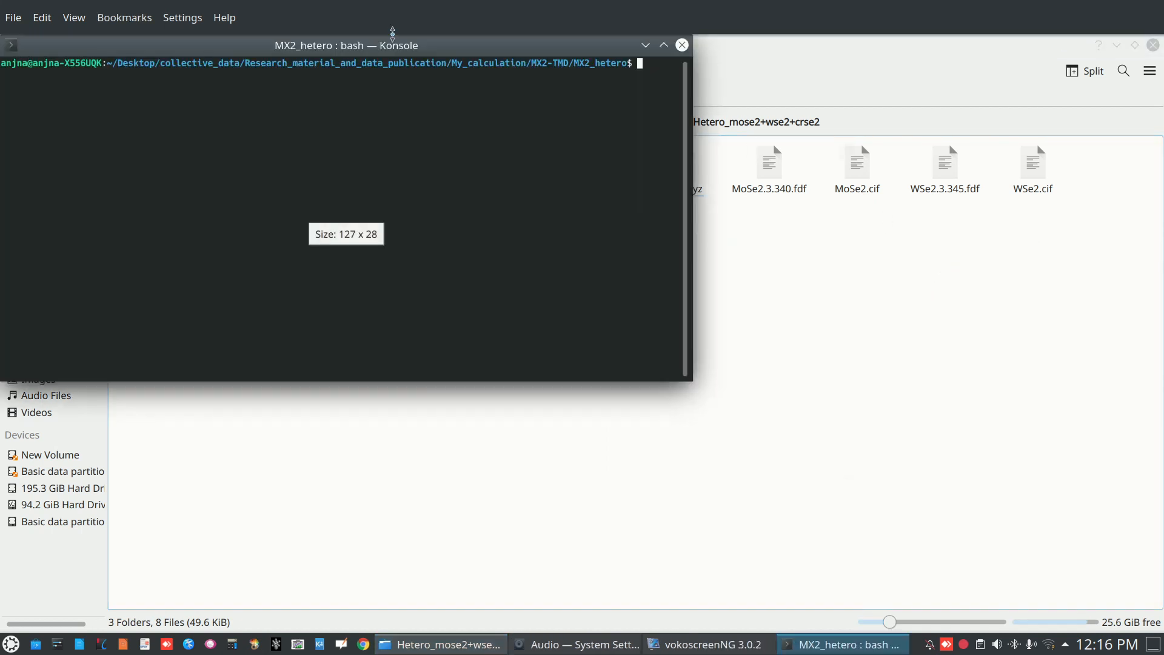
drag(377, 45, 588, 350)
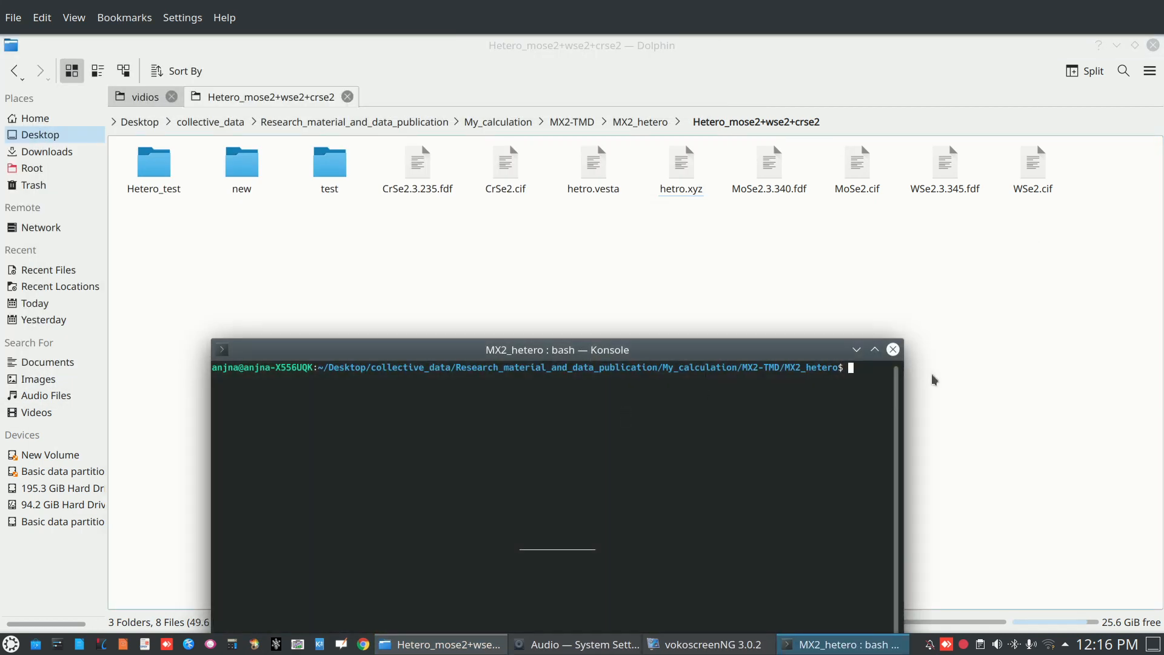
drag(905, 388, 965, 389)
drag(778, 351, 675, 316)
text(vesta he)
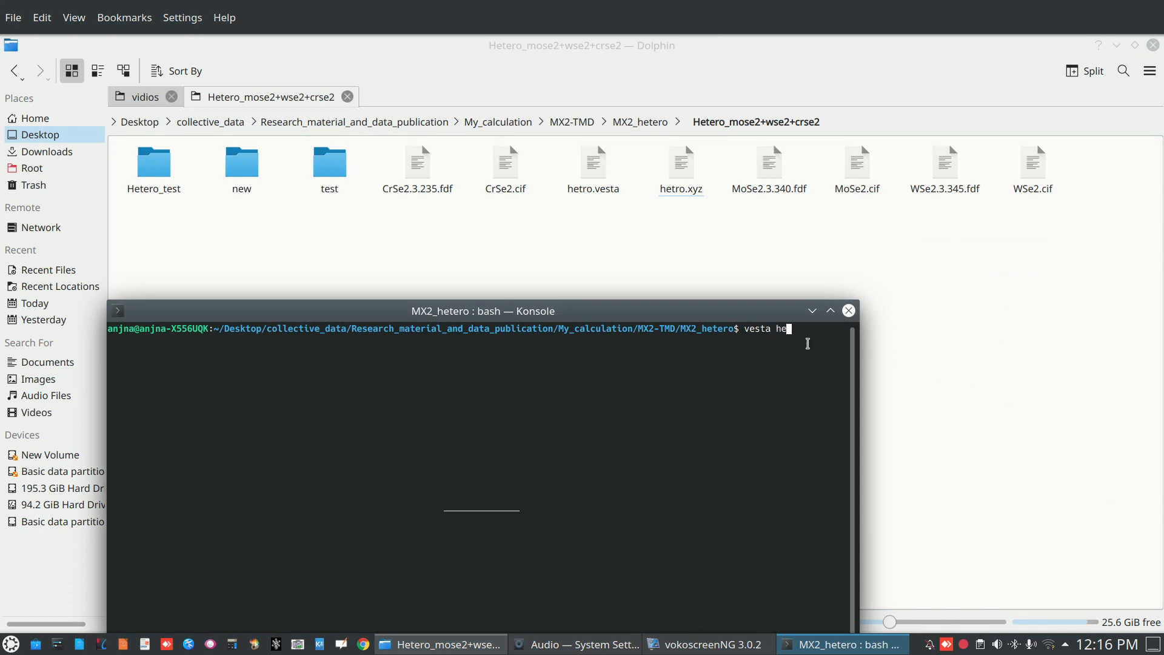
key(BackSpace)
key(BackSpace)
key(BackSpace)
key(BackSpace)
key(BackSpace)
key(BackSpace)
key(BackSpace)
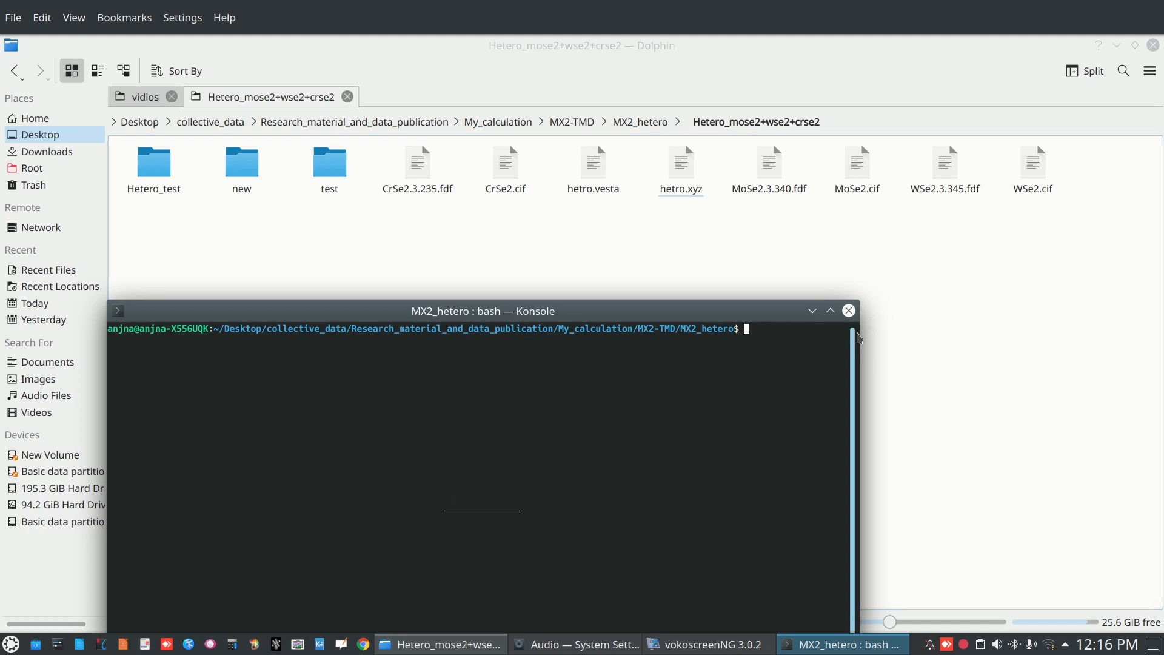
Change the terminal to the Hetero_mose2+wse2+crse2 directory and list its files
text(cd H)
key(Tab)
key(Return)
text(ls)
key(Return)
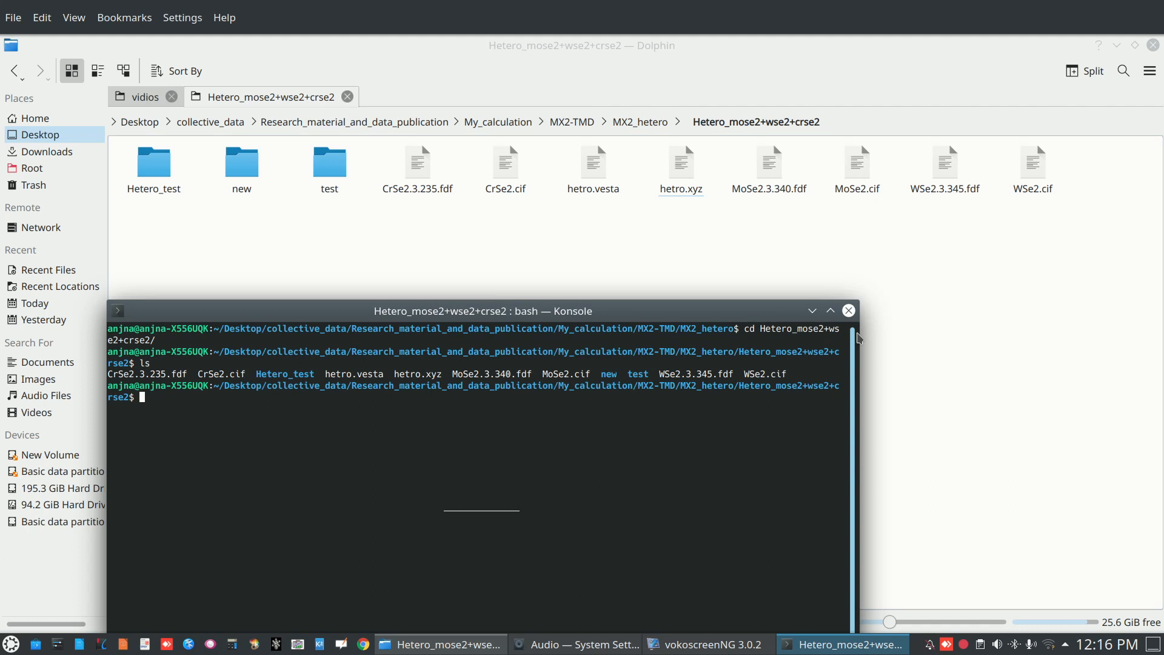
Launch VESTA from the terminal with hetro.xyz, dismiss the startup notice and tilt the structure slightly
text(vesta h)
key(Tab)
text(x)
key(Tab)
key(Return)
click(703, 389)
drag(667, 267, 696, 306)
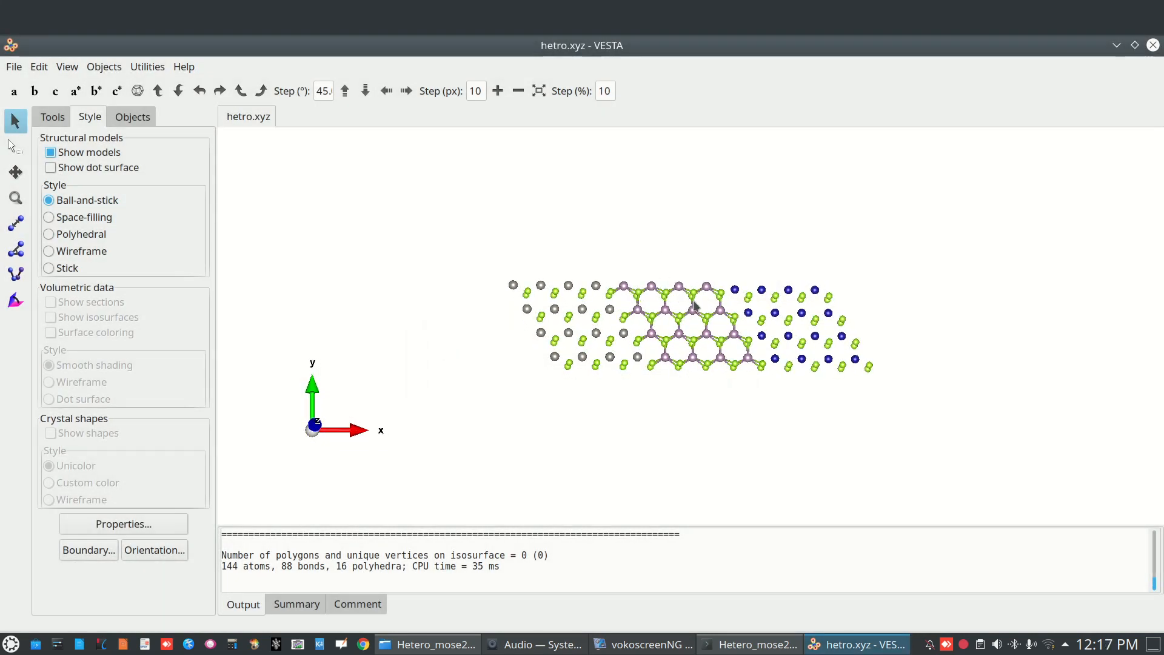
click(15, 66)
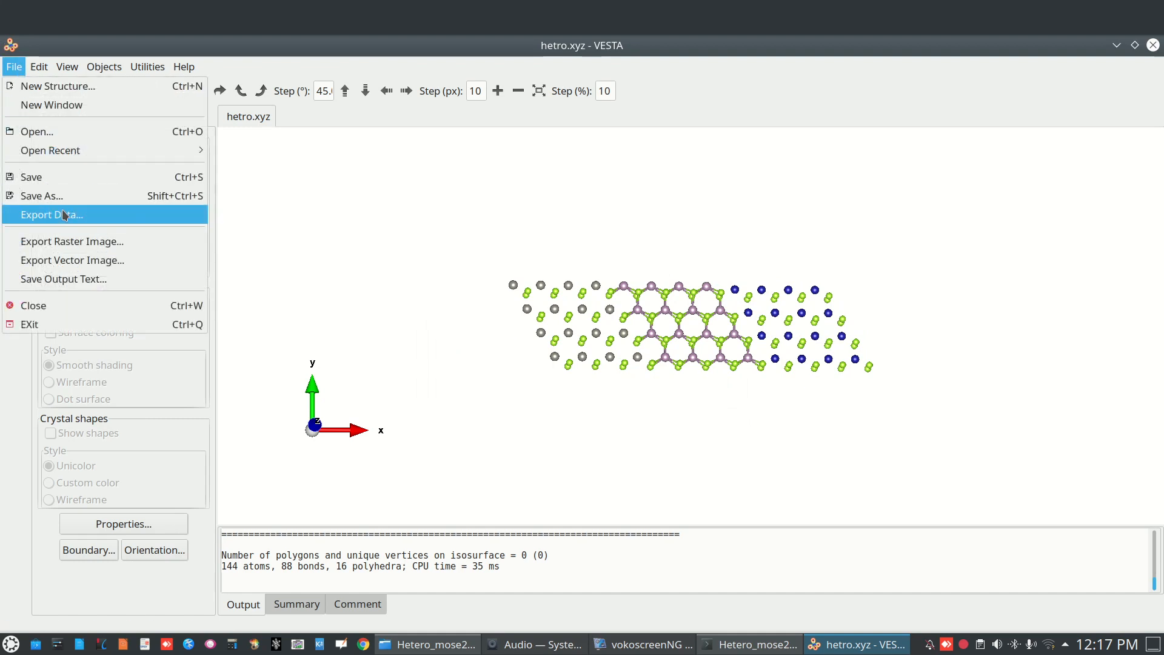
click(59, 200)
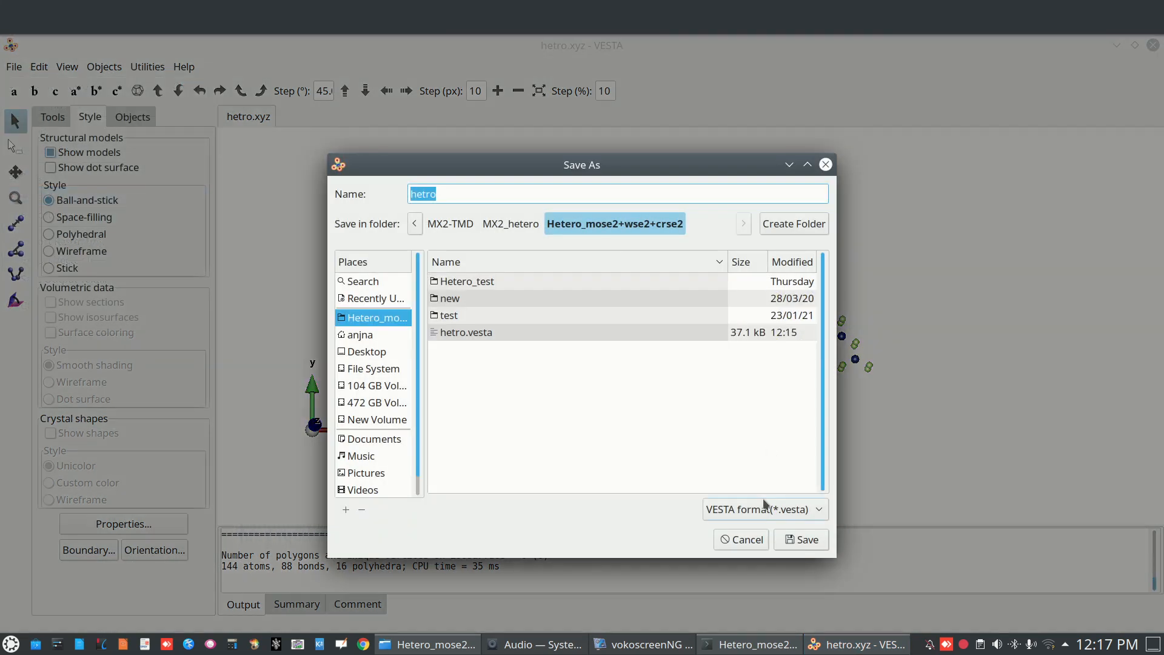
click(826, 164)
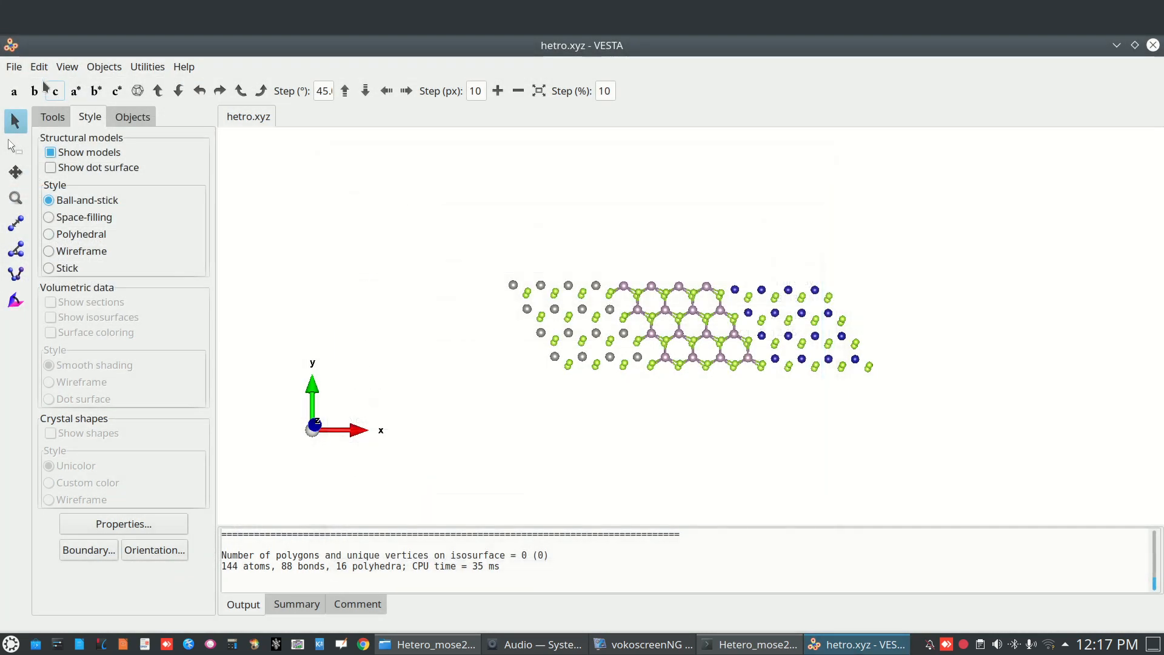
Review the file formats offered for exporting the structure data, cancel the export and close VESTA
click(15, 67)
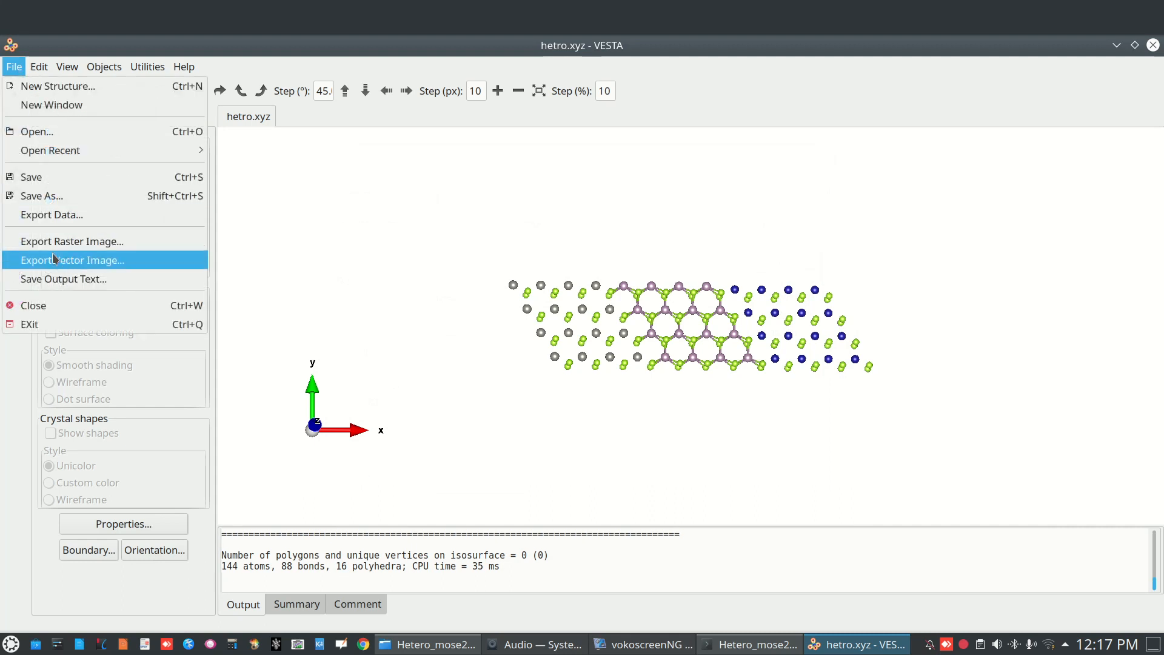
click(58, 216)
click(817, 512)
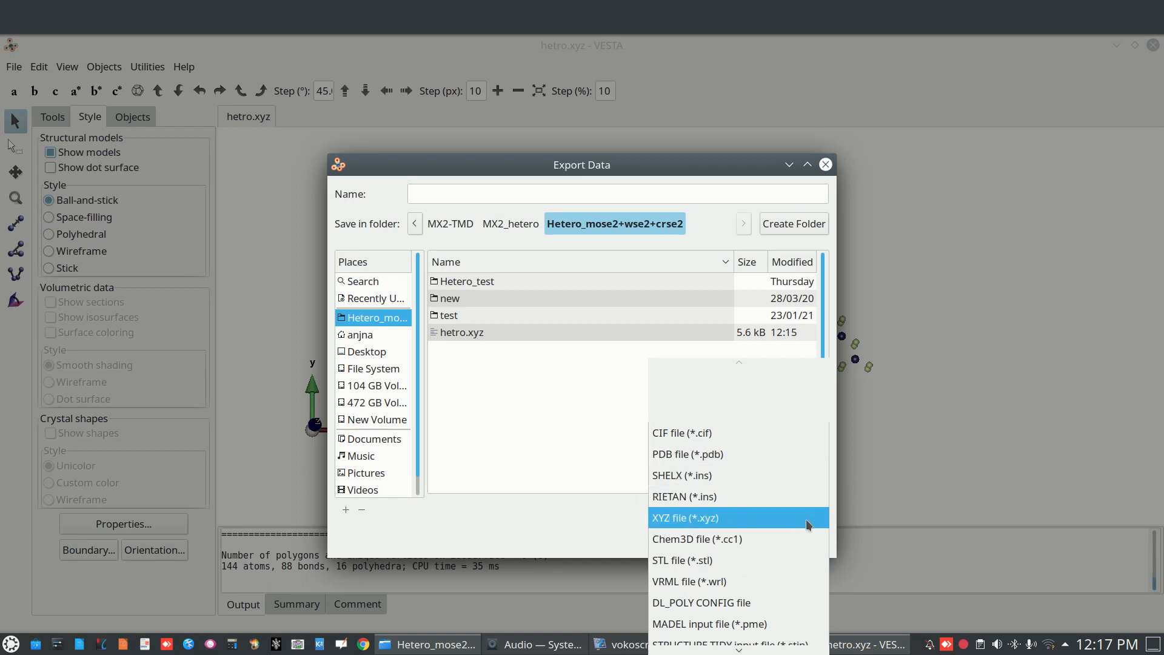
scroll(814, 572, down, 1)
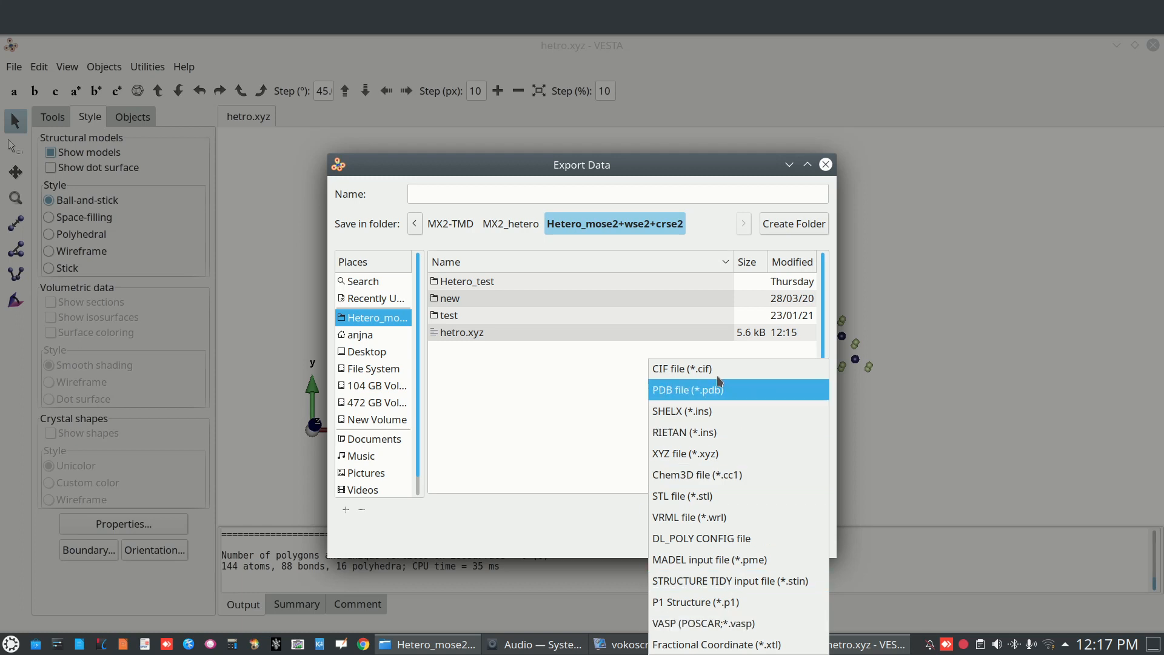
click(548, 387)
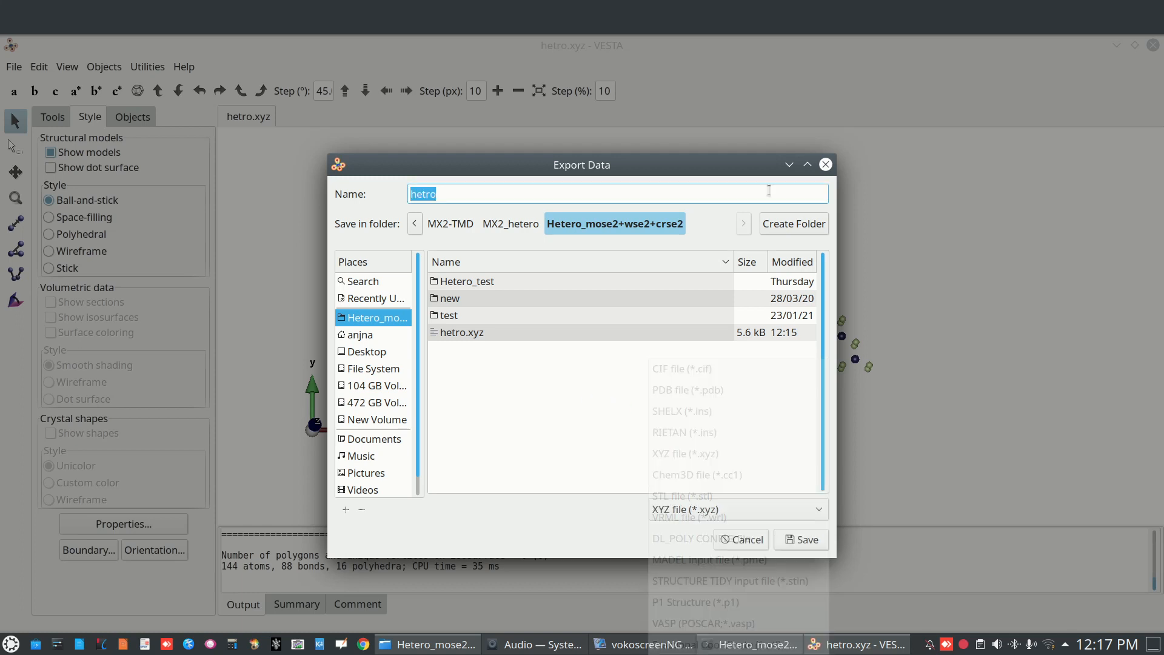
click(739, 539)
click(1153, 45)
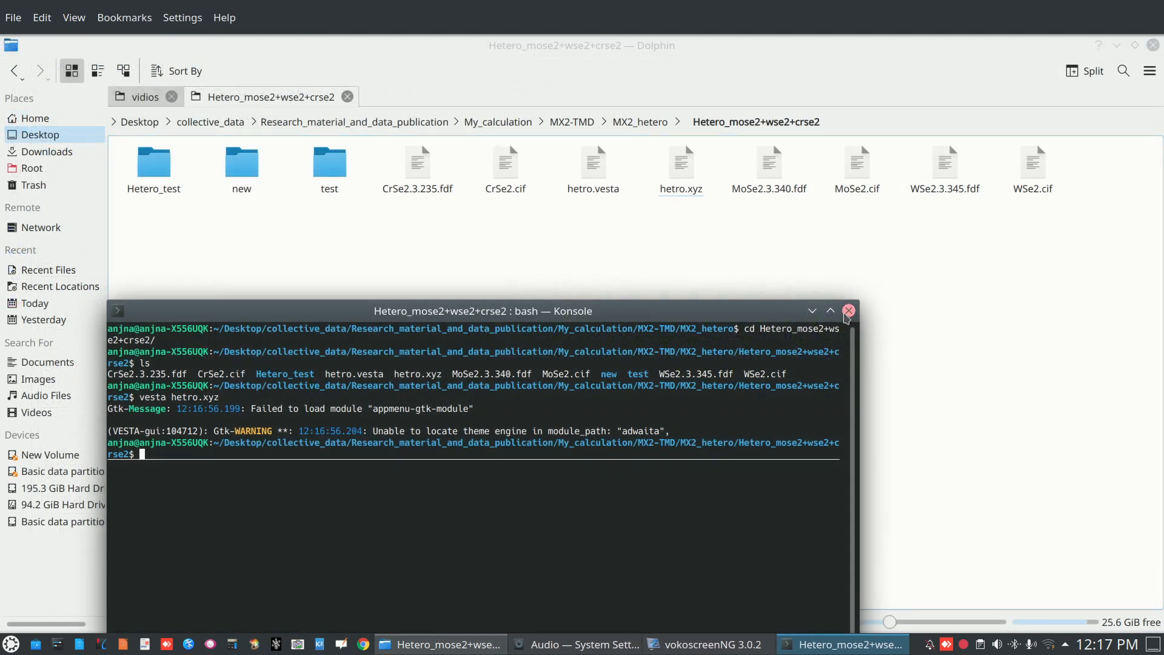
Clear the terminal output, adjust the terminal window's width and place it below the file icons
text(clear)
key(Return)
drag(691, 321, 763, 247)
drag(928, 313, 872, 314)
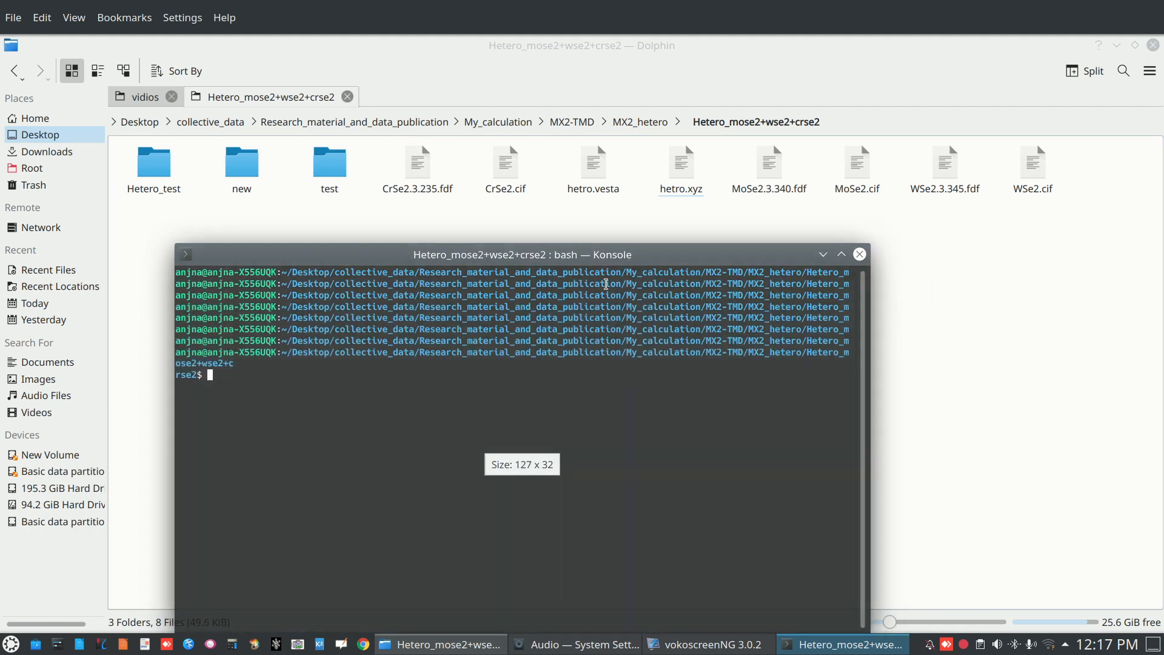
text(c)
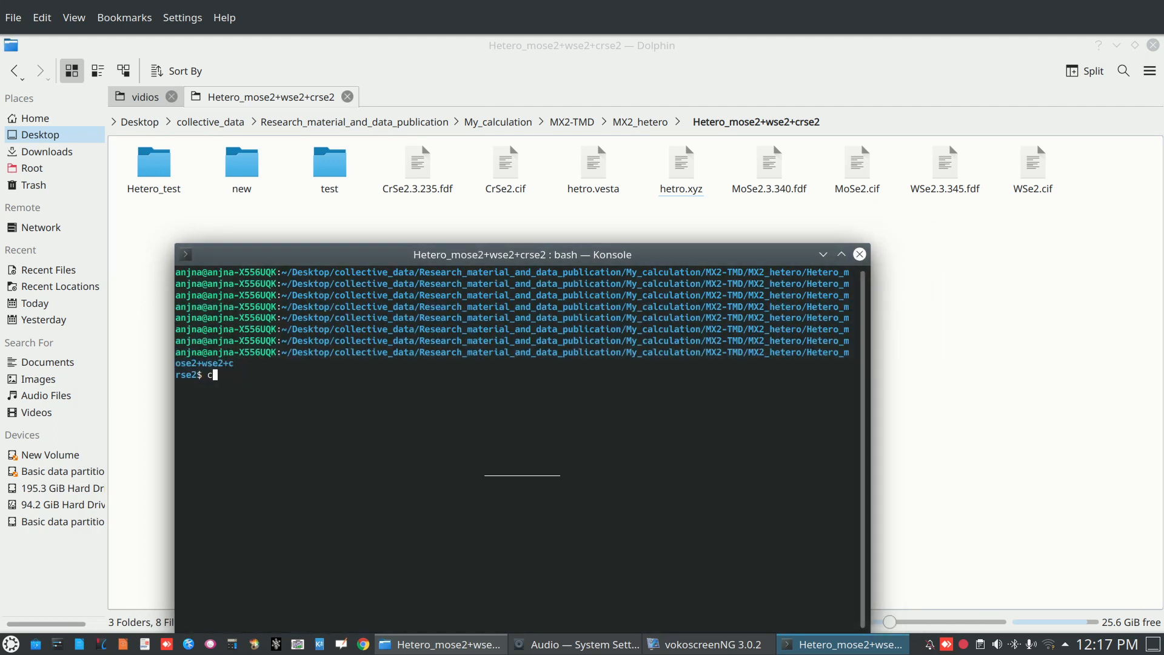
text(lear)
key(Return)
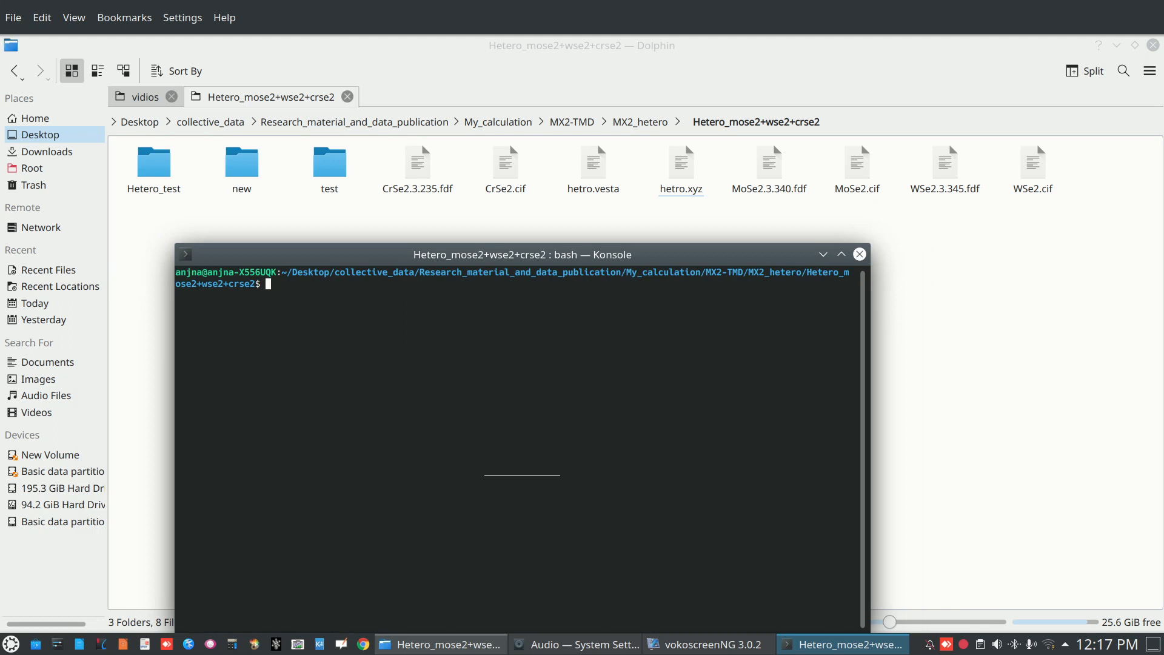
drag(643, 254, 696, 297)
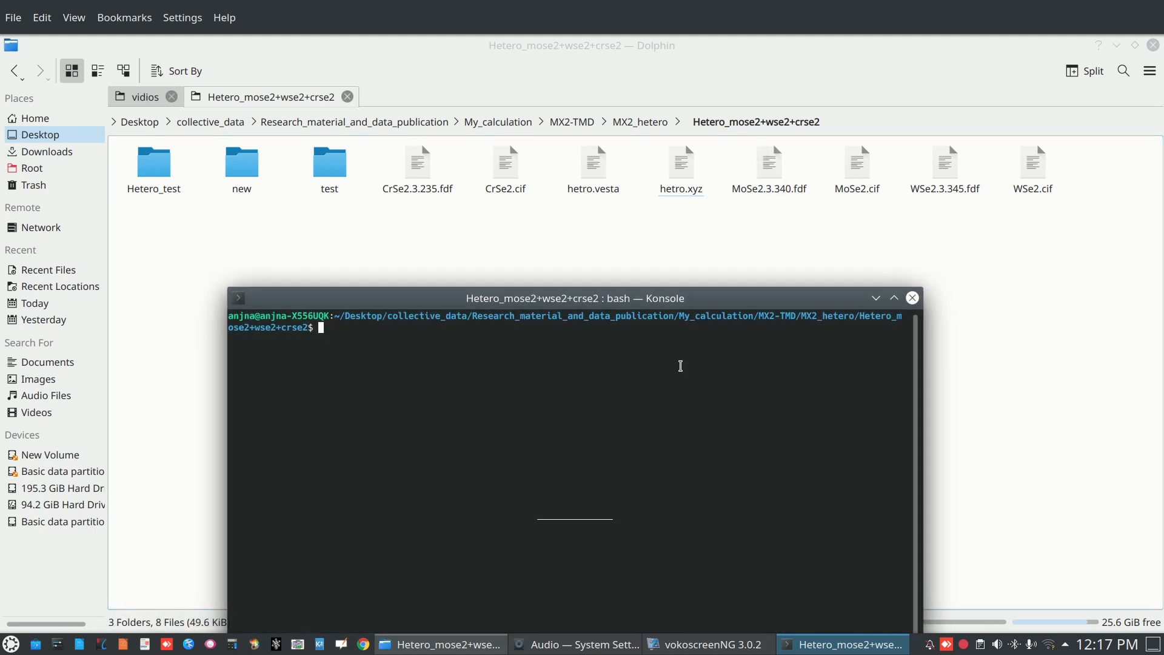
Launch GDIS from the terminal with hetro.xyz and rotate the loaded structure slightly
text(gdis)
key(Tab)
key(Tab)
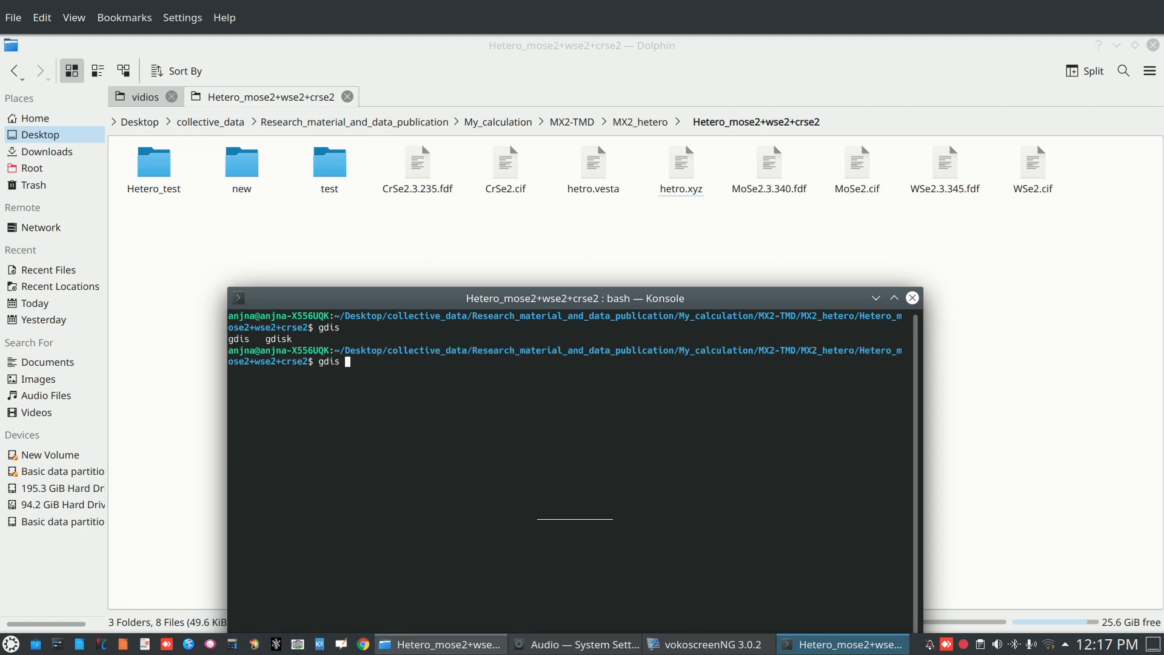
text(hetro.xyz)
key(Return)
drag(689, 334, 699, 389)
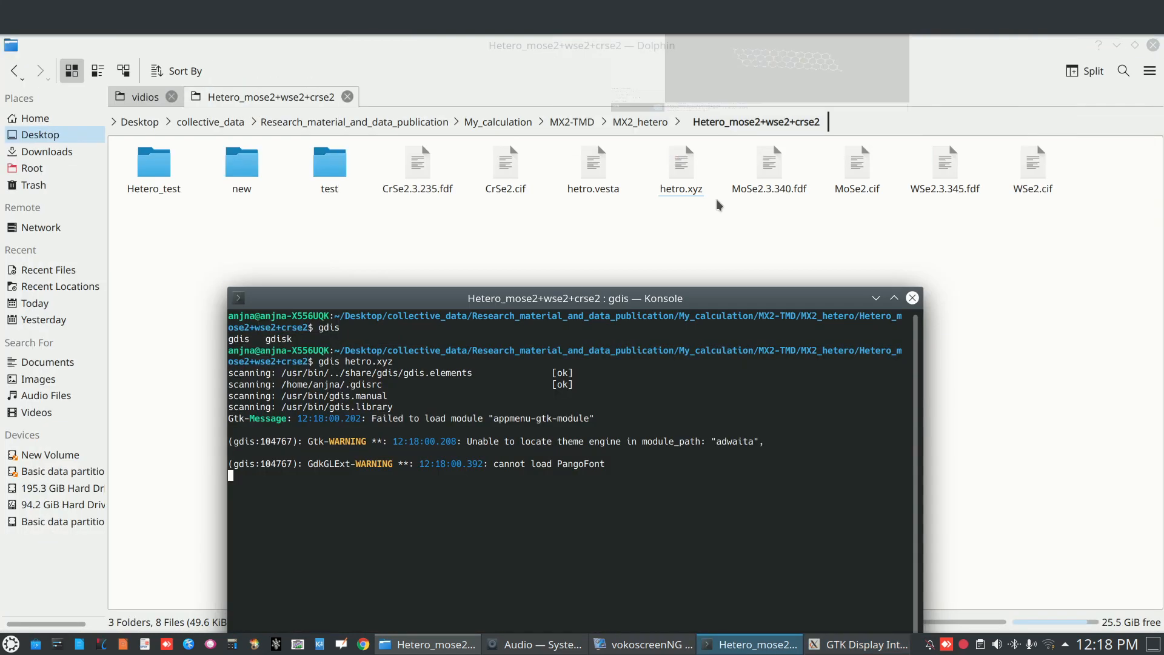
Minimize GDIS and the terminal to view the folder's files, and restore both windows
click(1116, 46)
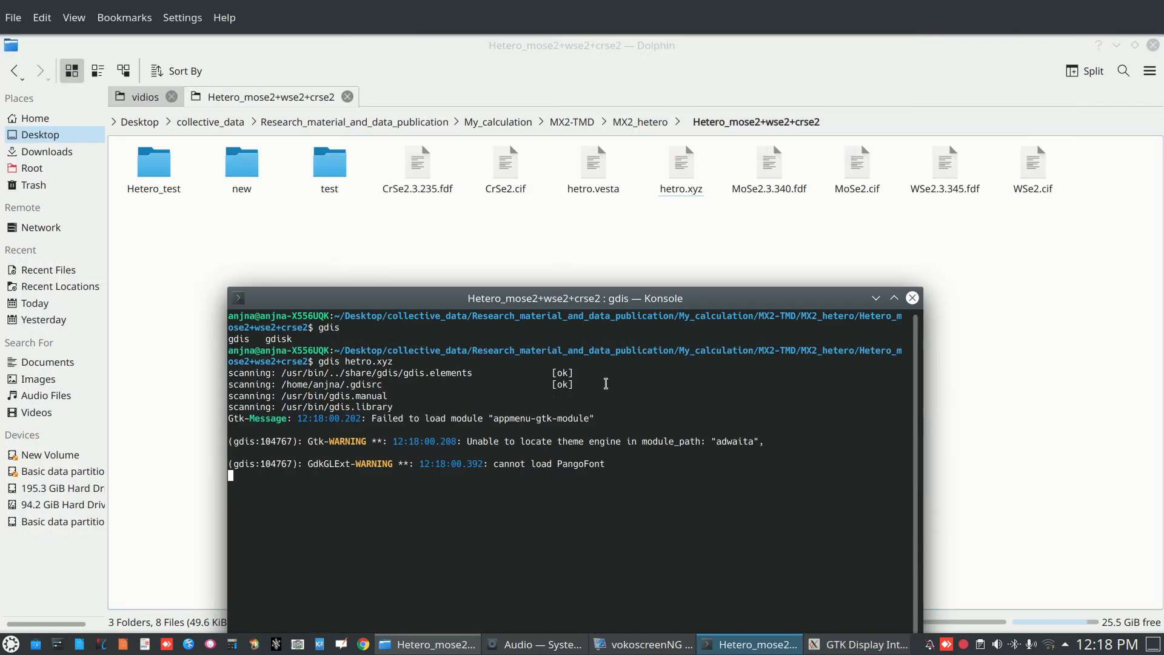
click(876, 299)
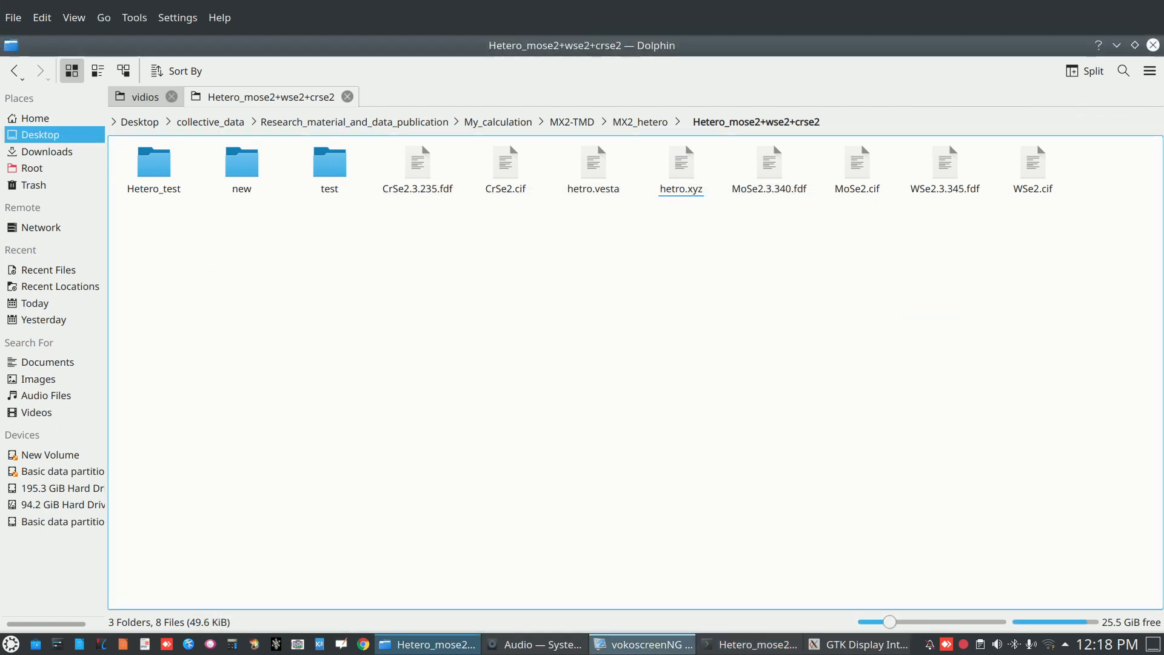
mouse_move(847, 649)
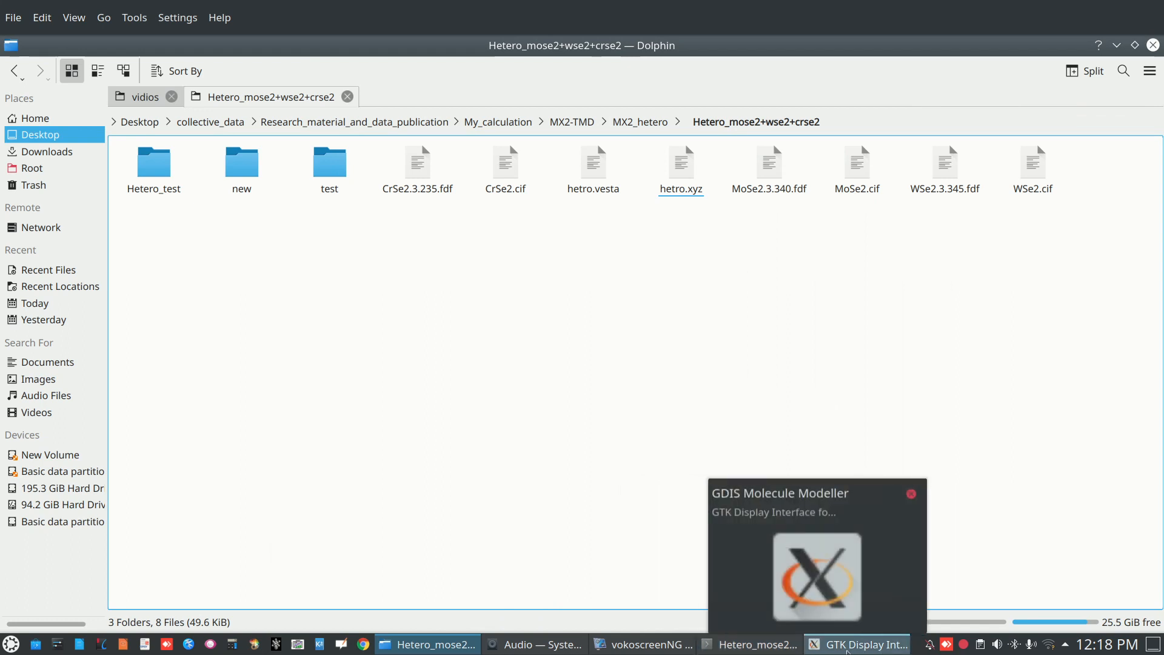
click(746, 651)
click(853, 646)
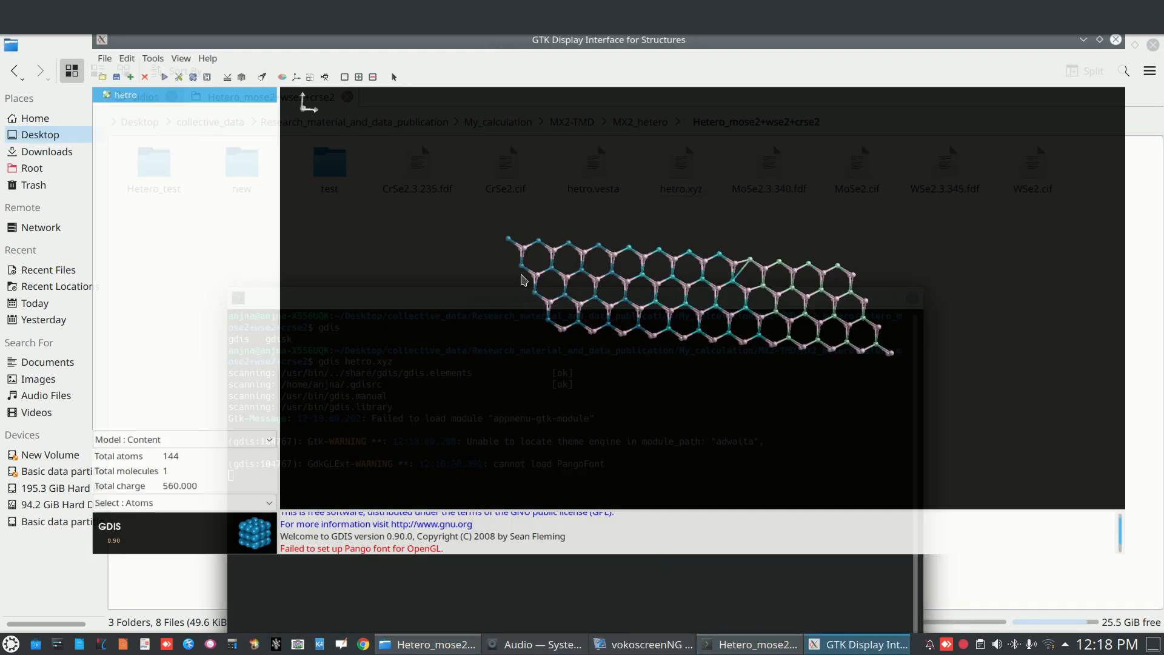
Save the GDIS model as hetro in SIESTA format in the current folder, and close GDIS and the terminal
click(9, 67)
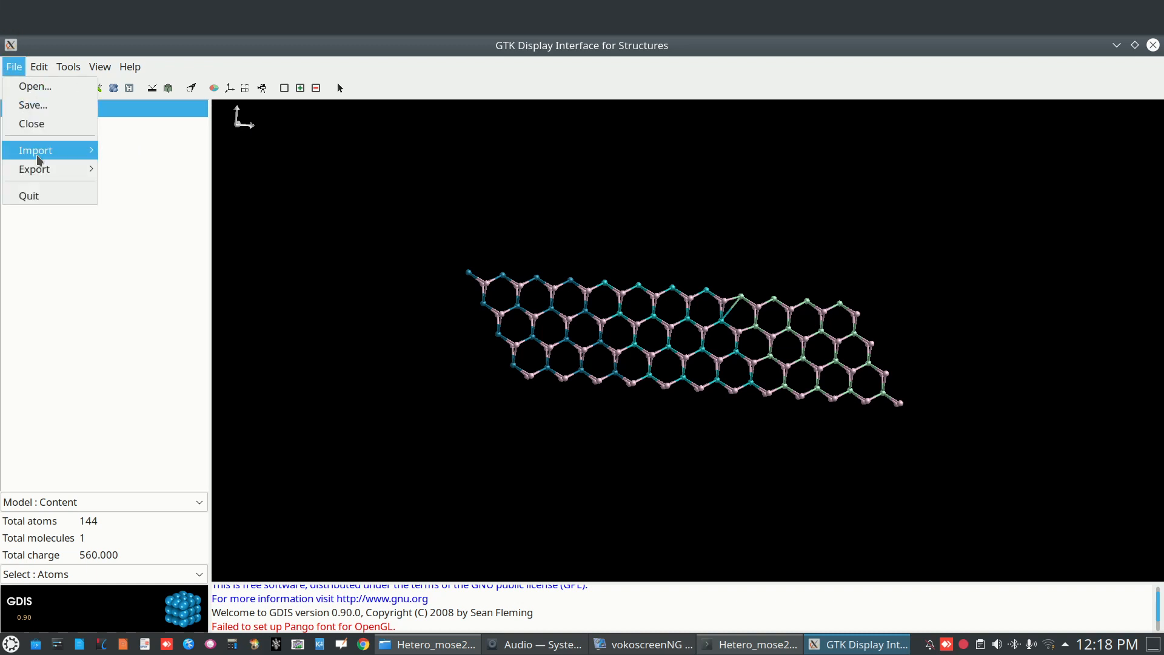
click(35, 106)
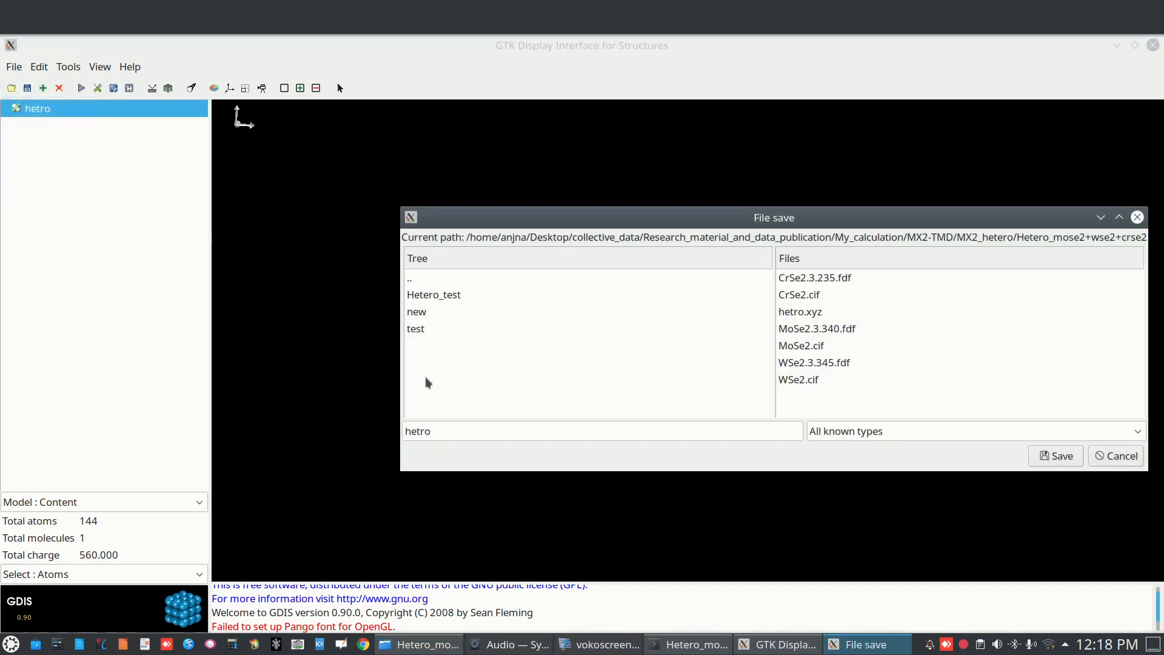
click(443, 430)
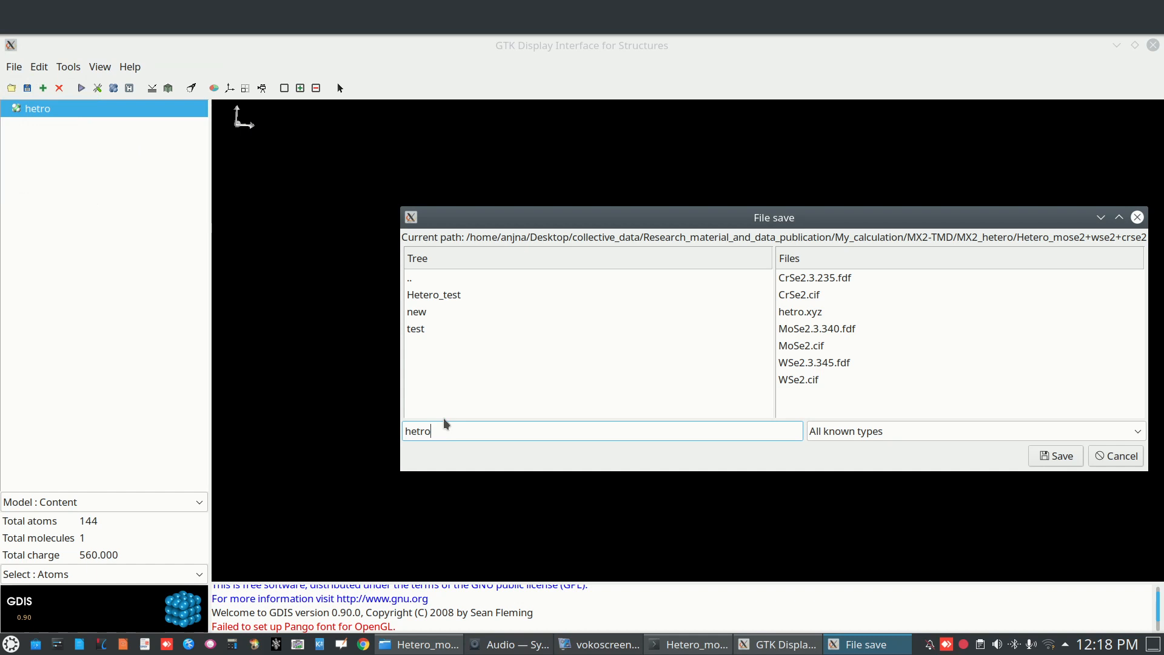
click(1138, 436)
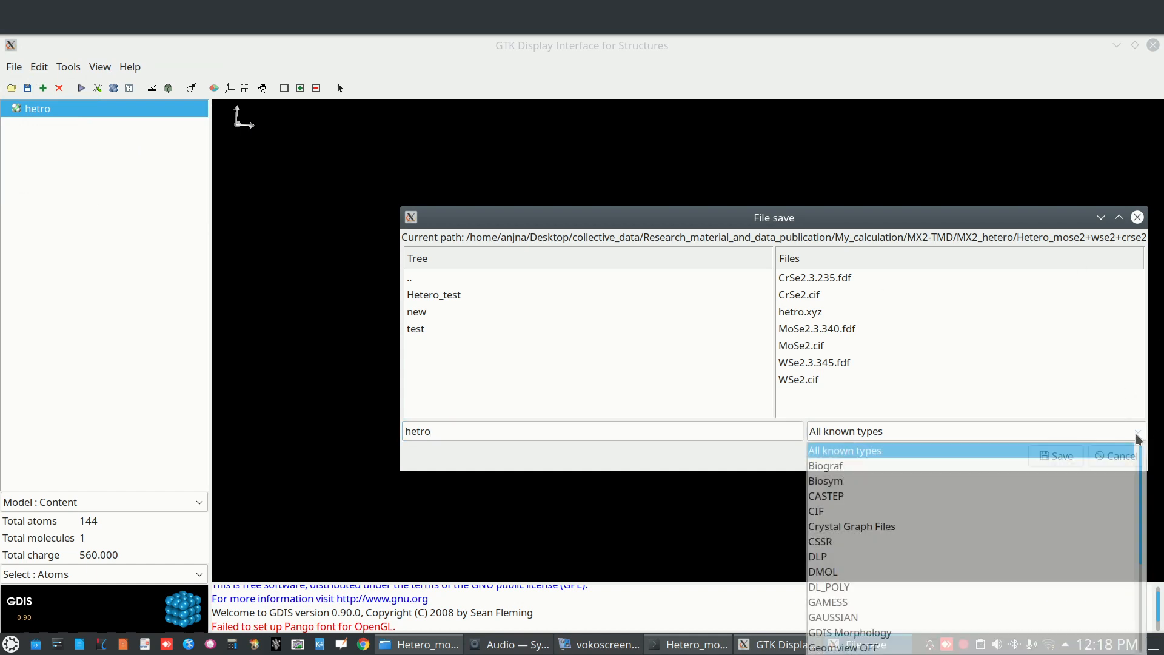
scroll(870, 563, down, 4)
scroll(869, 563, down, 1)
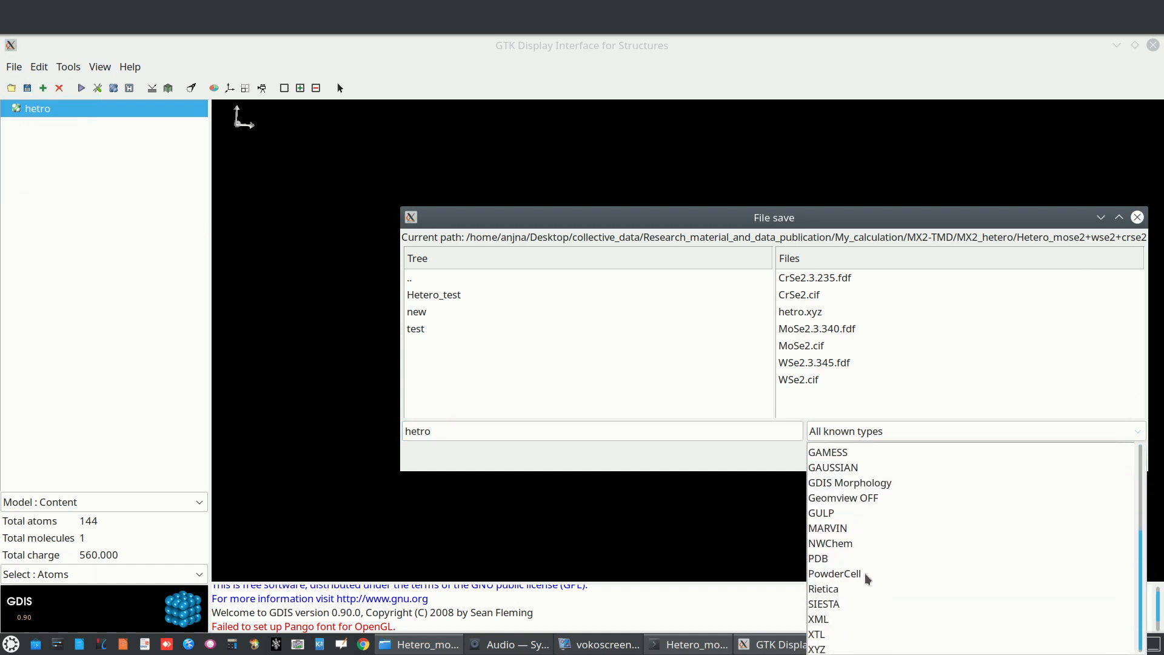
click(837, 606)
click(1054, 457)
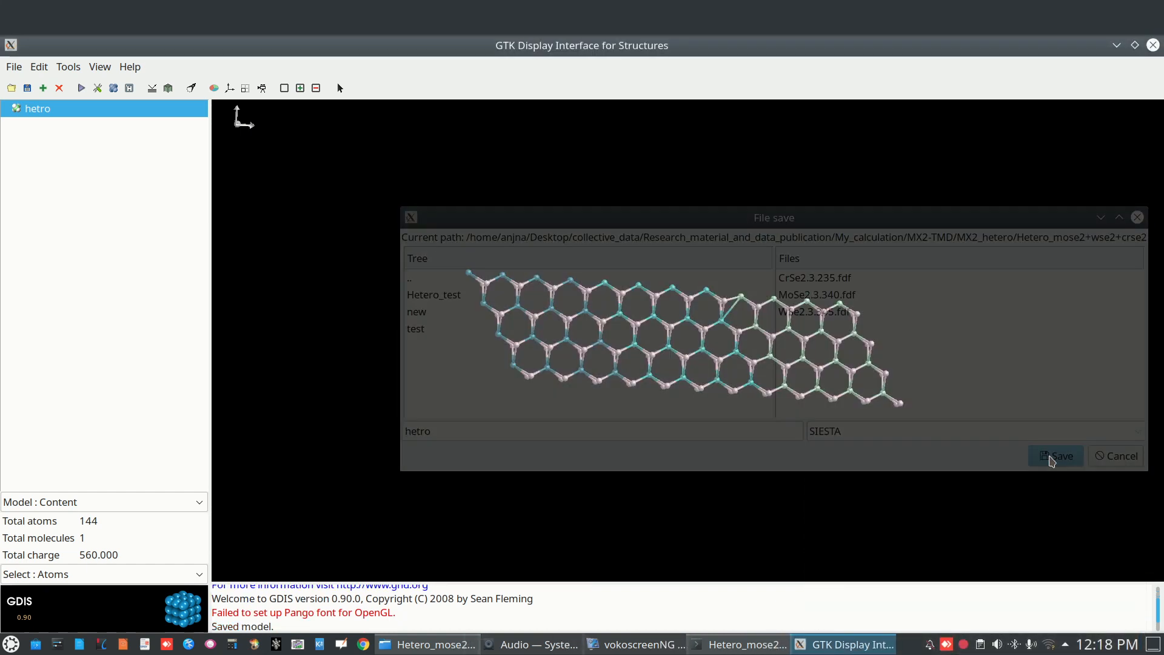
click(1153, 45)
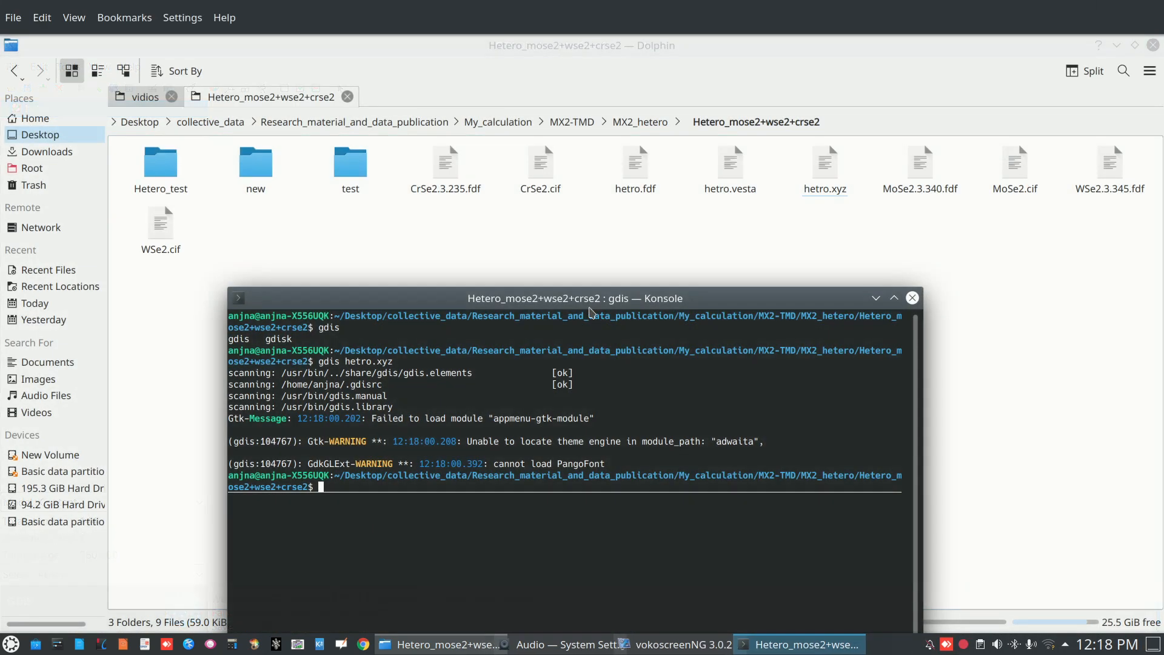
click(911, 297)
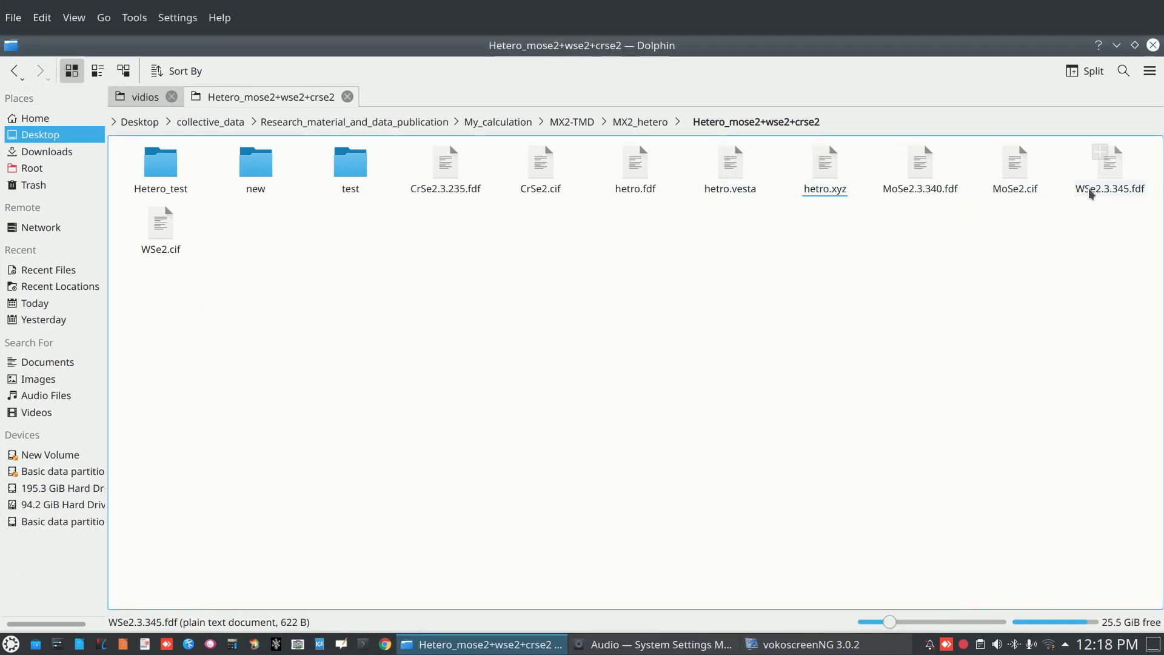
View hetro.fdf briefly in Vim, close it and reopen the file in Text Editor
click(645, 175)
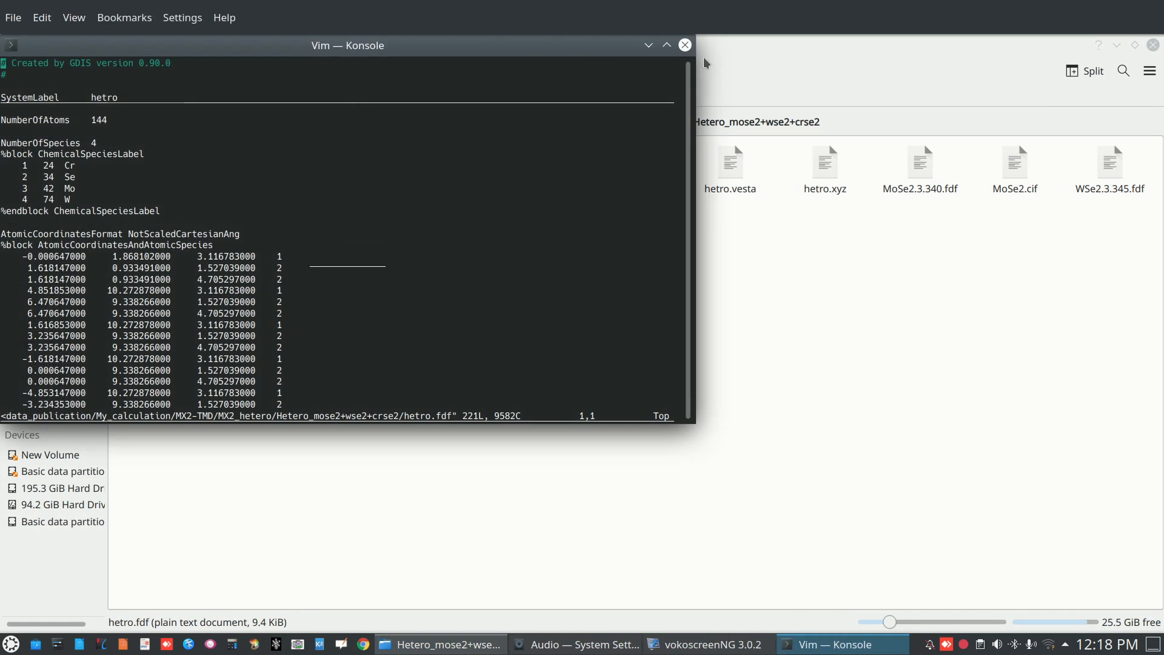
click(685, 45)
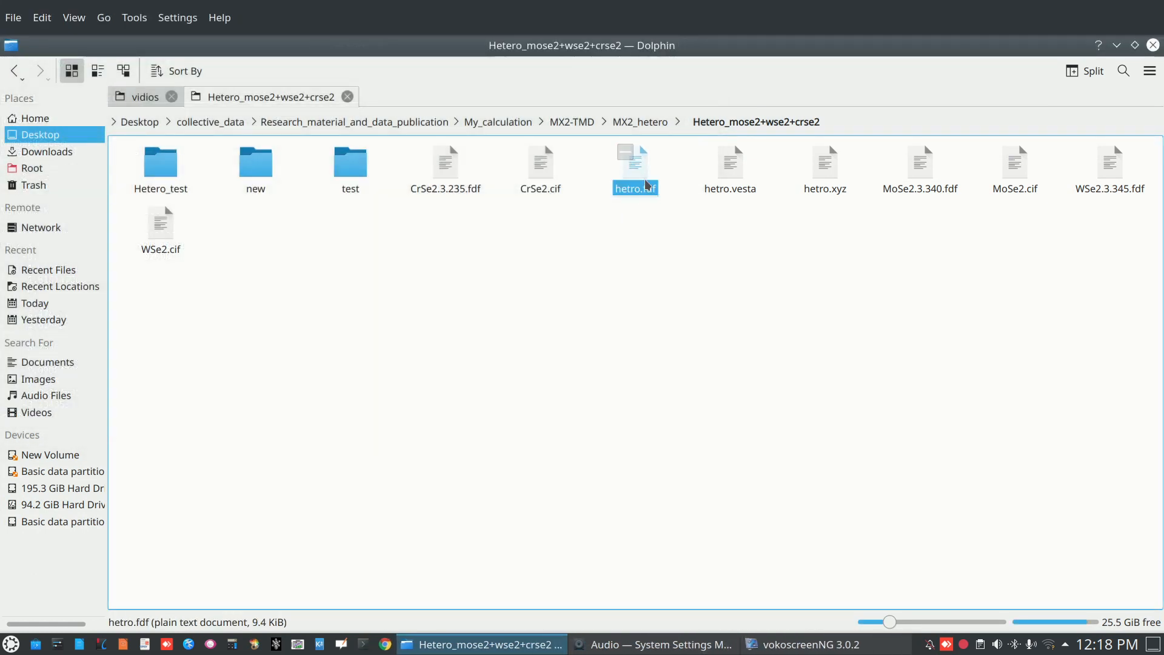
right_click(640, 171)
mouse_move(685, 197)
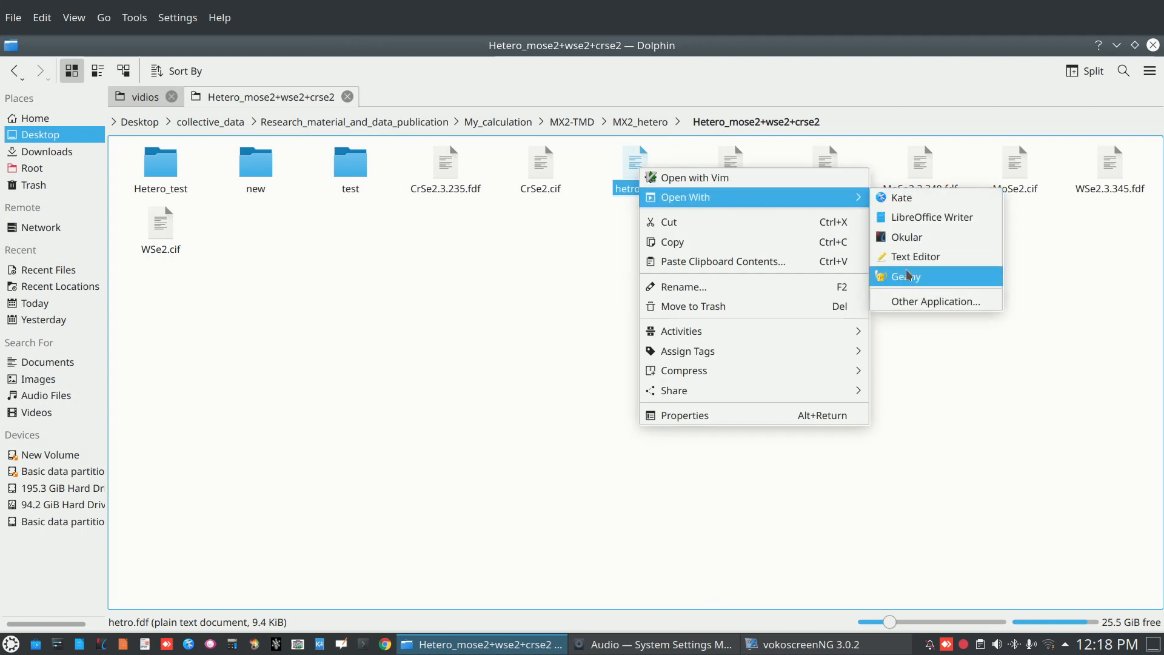
click(902, 259)
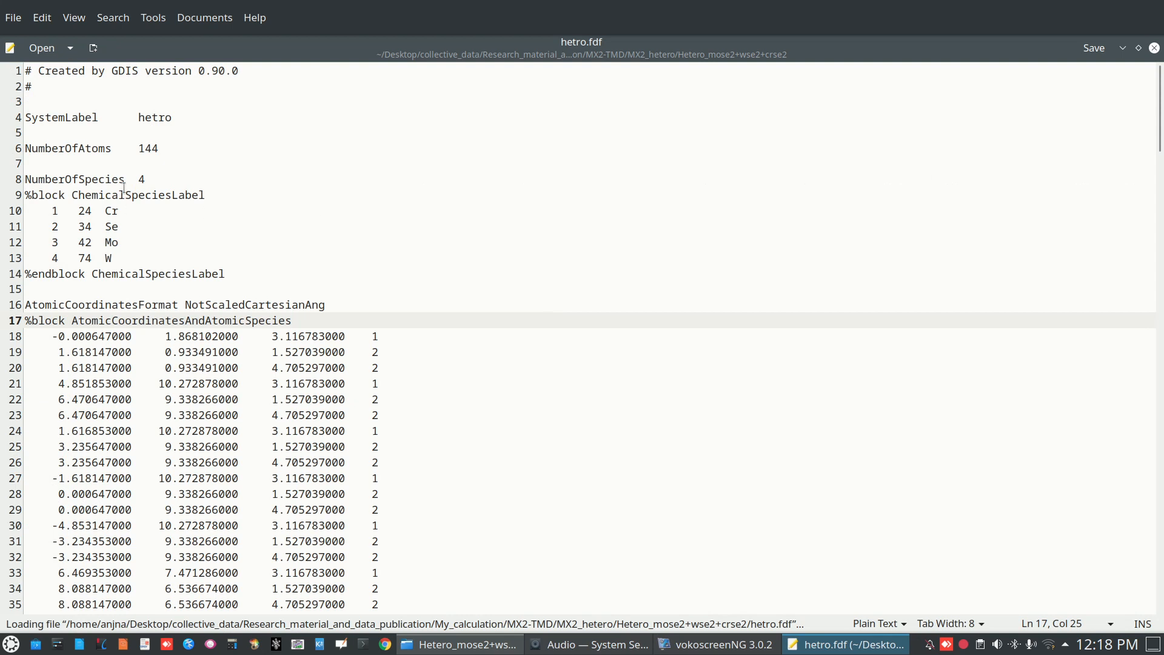
Check the NumberOfAtoms and NumberOfSpecies entries in hetro.fdf, glancing at the folder's files in between
drag(130, 154, 159, 150)
click(175, 150)
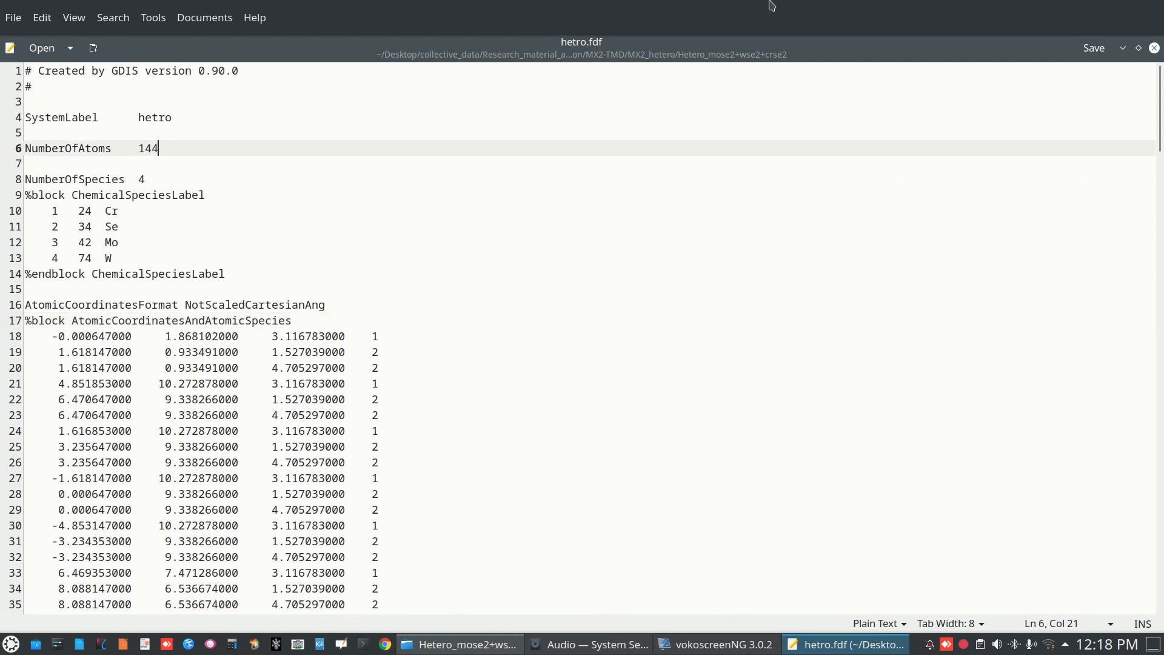
click(1123, 47)
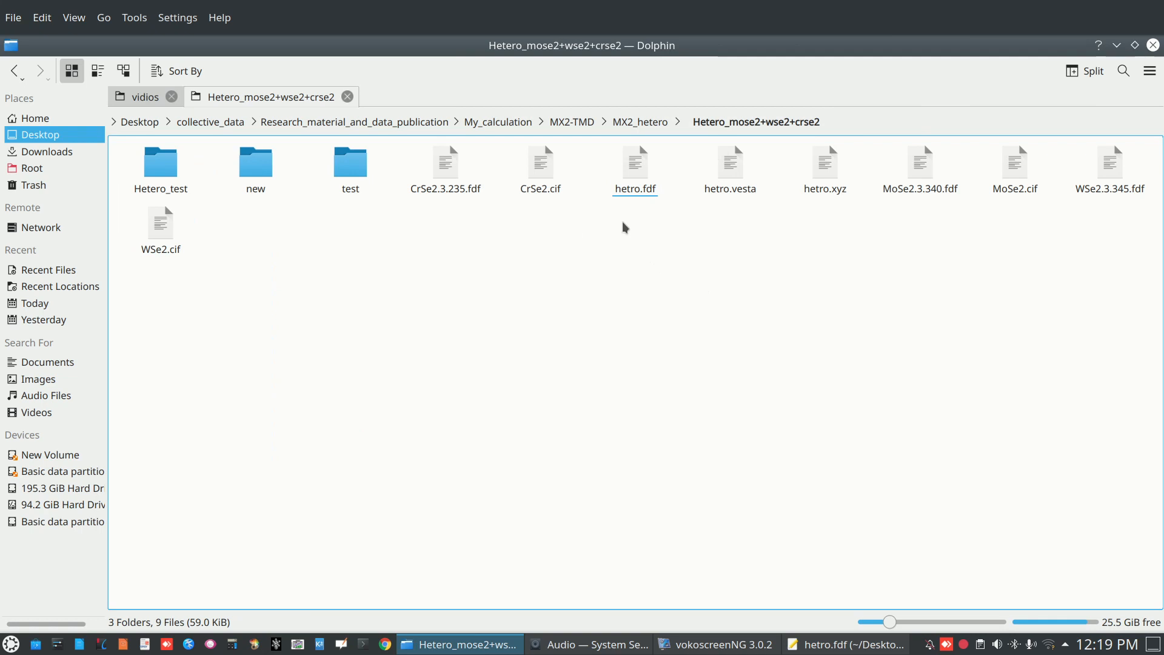
click(635, 174)
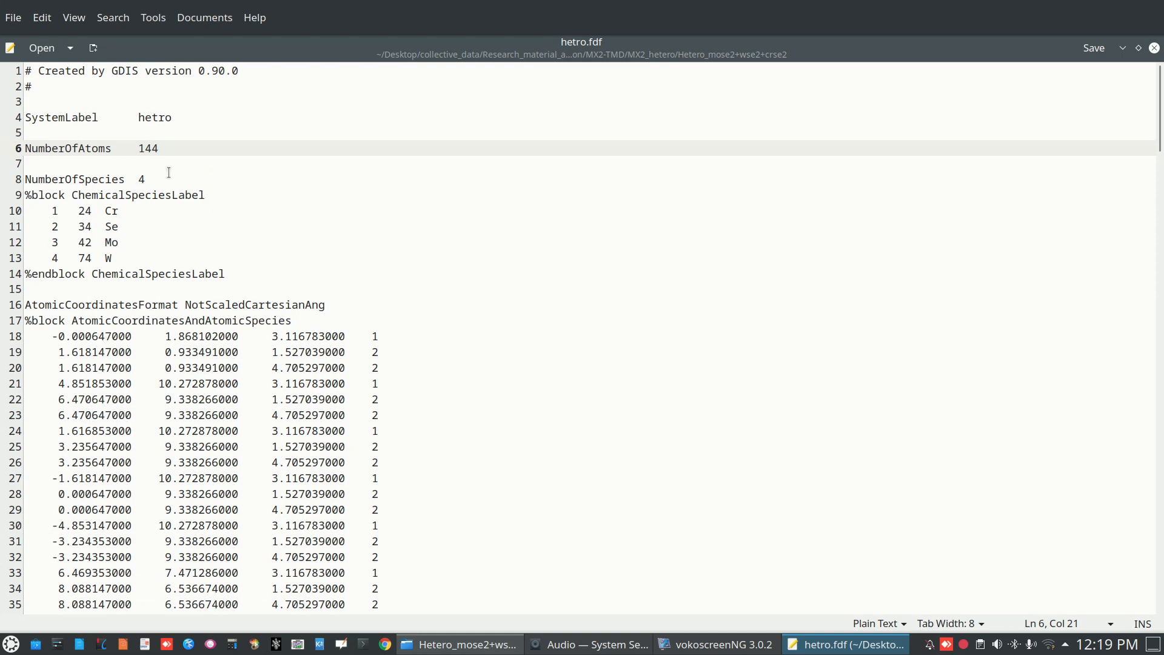
double_click(142, 179)
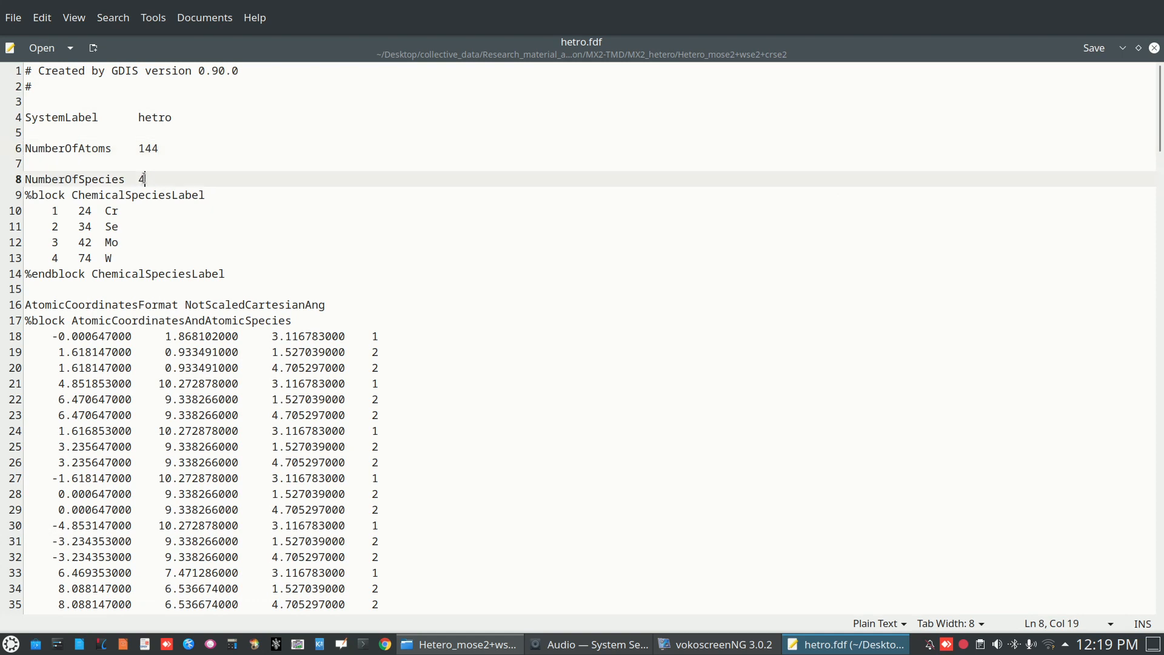
Examine hetro.fdf from the species block through the atomic coordinates to the run settings, and return to the file's beginning
scroll(164, 255, down, 1)
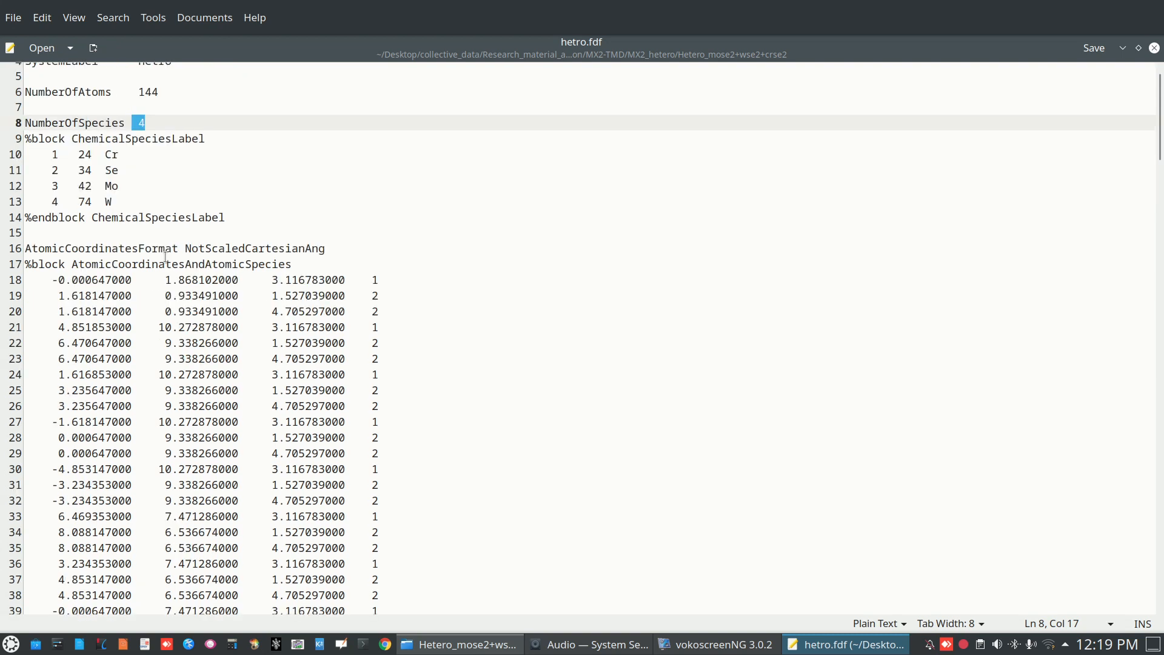
scroll(163, 255, down, 2)
scroll(162, 255, up, 1)
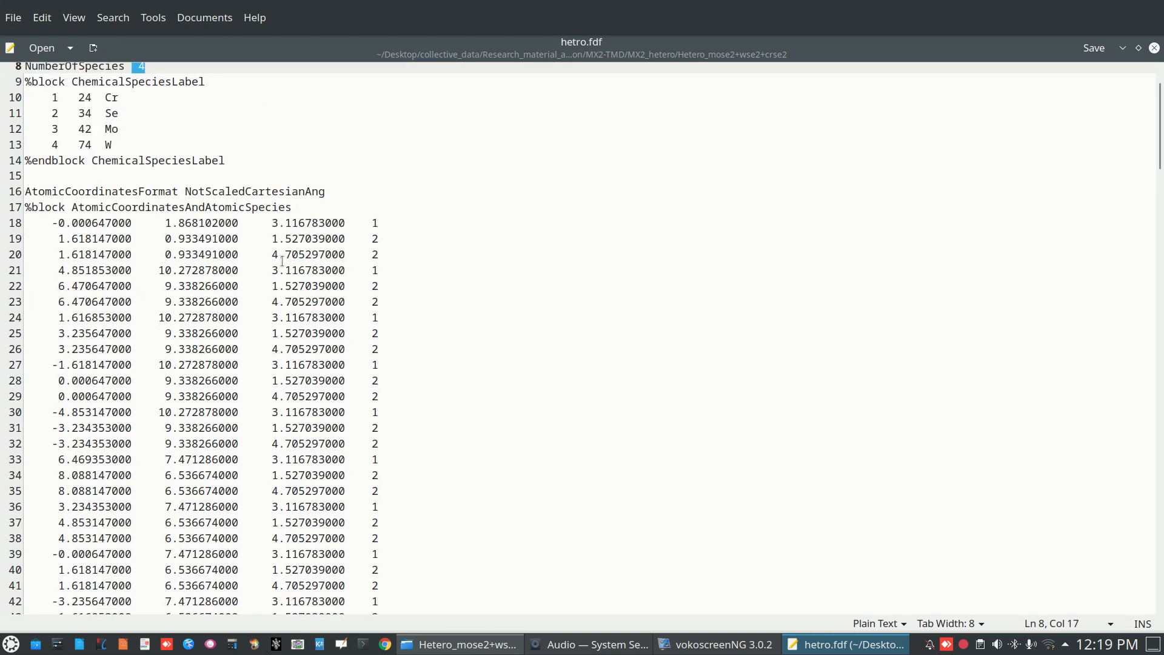
scroll(282, 261, down, 1)
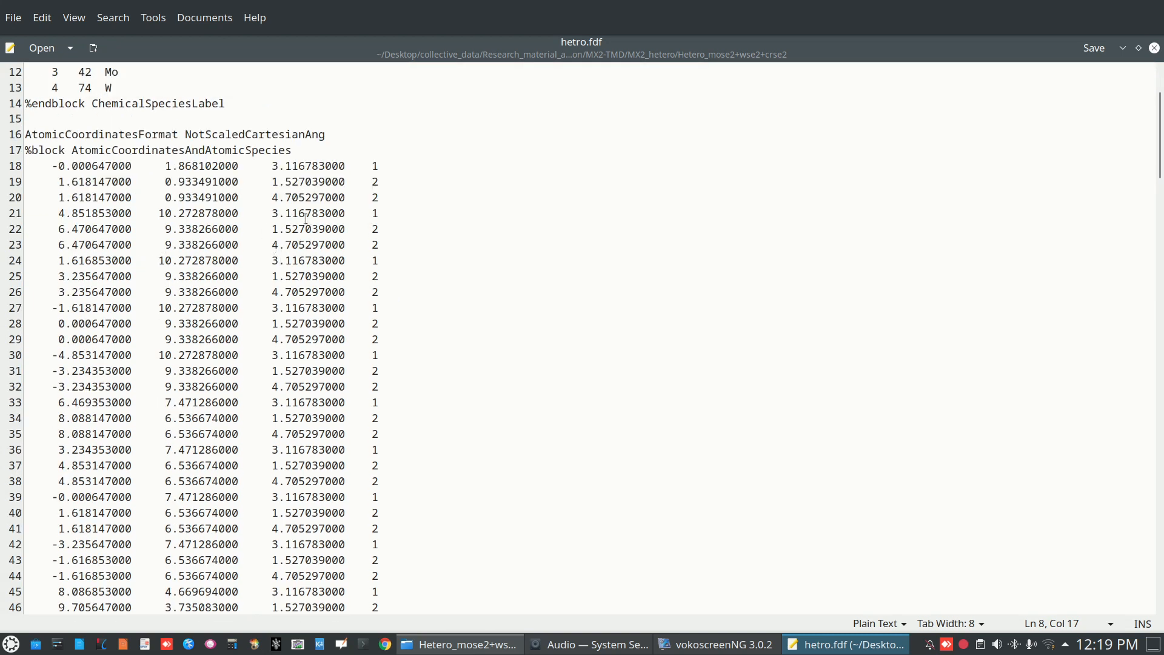
scroll(289, 197, down, 15)
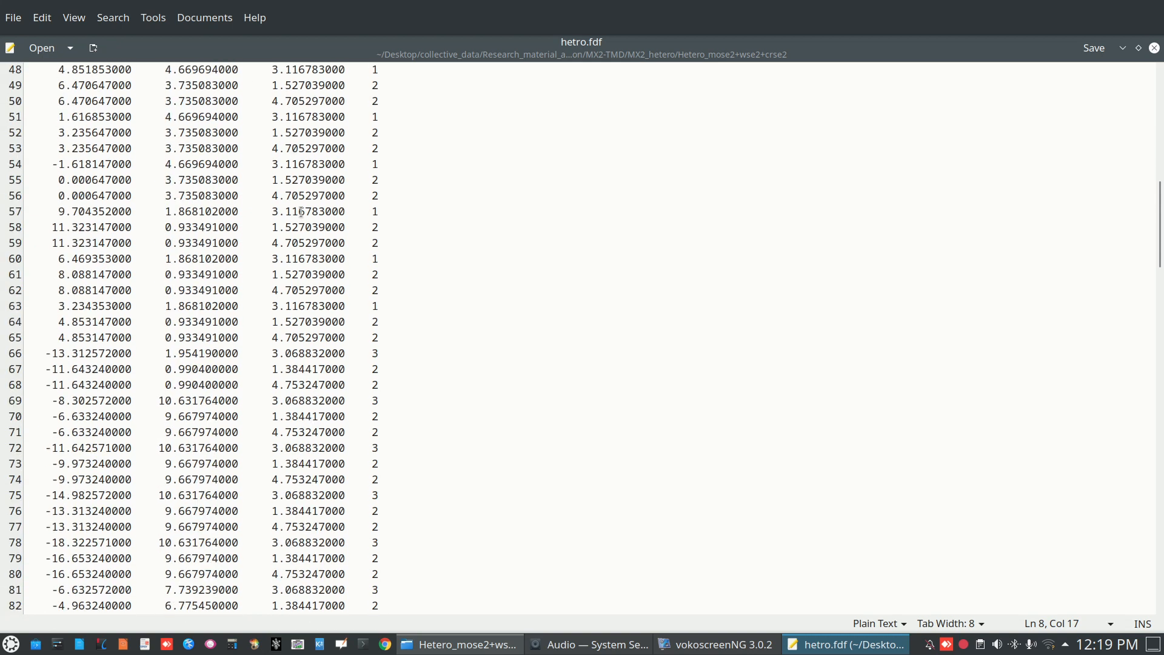
scroll(305, 227, down, 20)
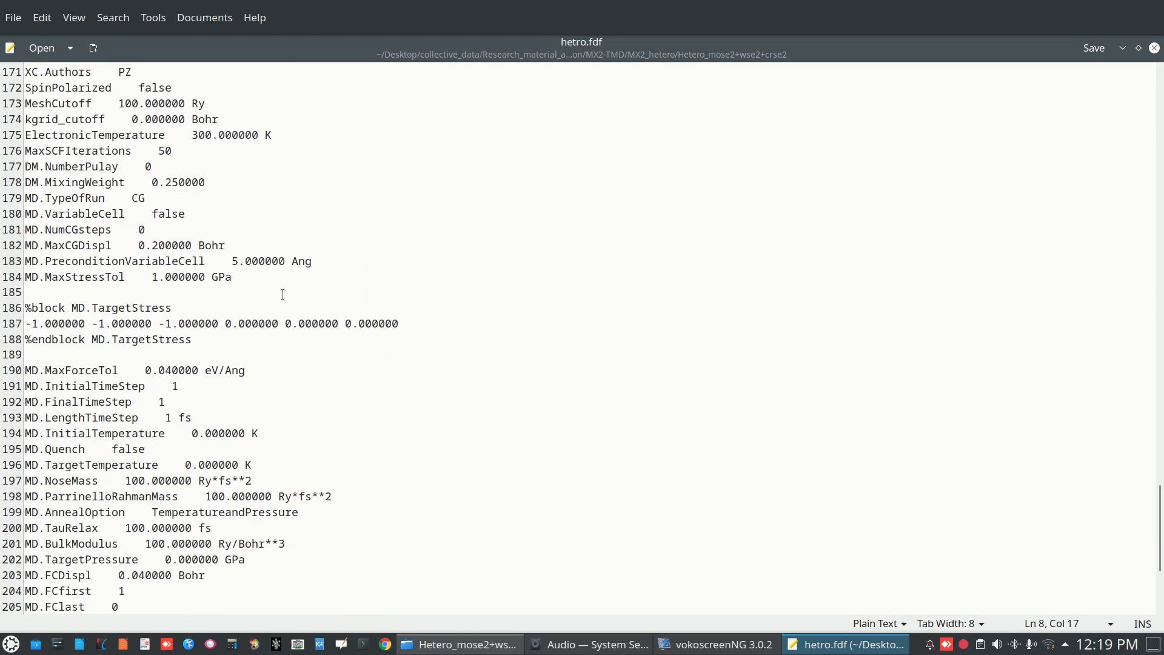
scroll(287, 296, up, 12)
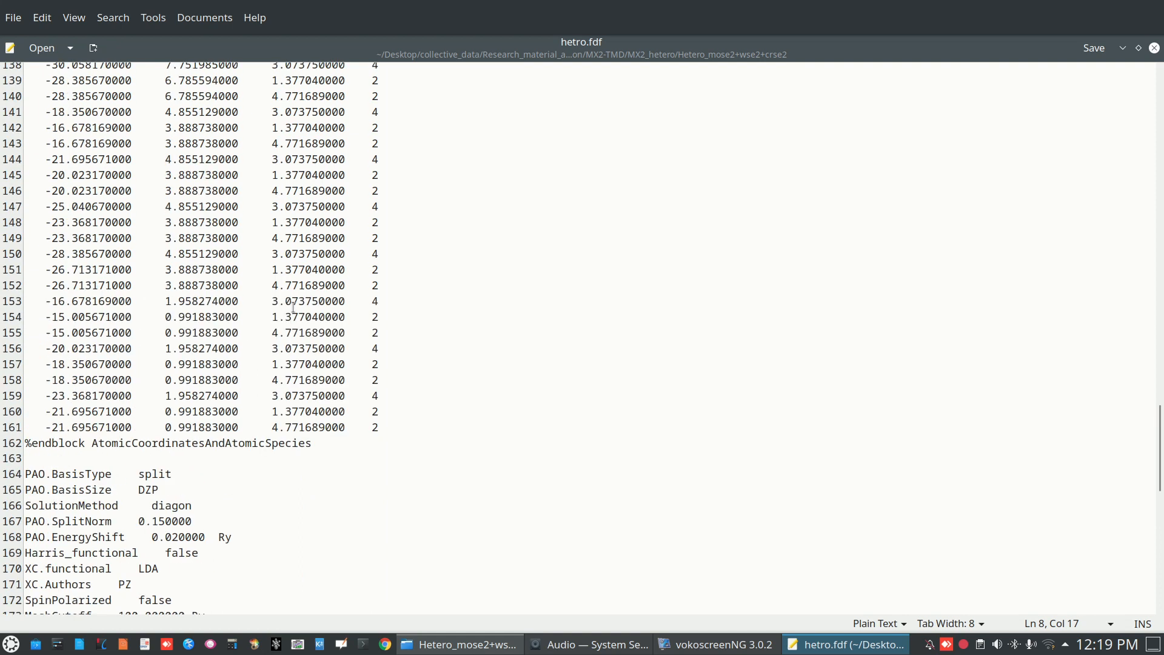
scroll(294, 307, up, 20)
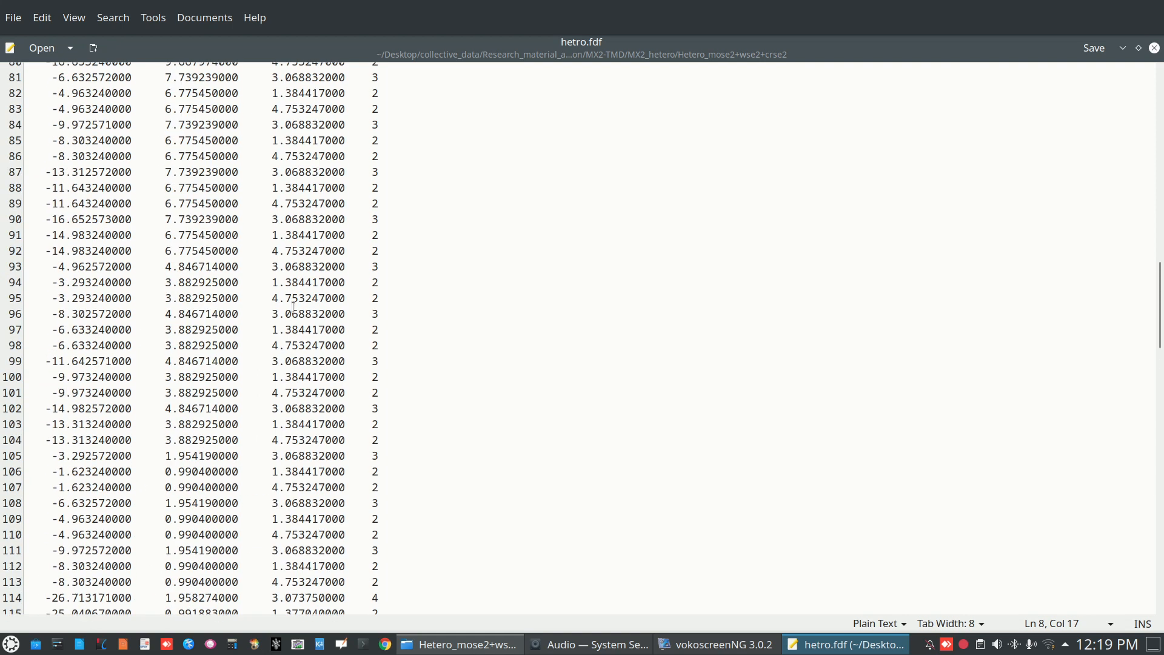
scroll(293, 306, up, 20)
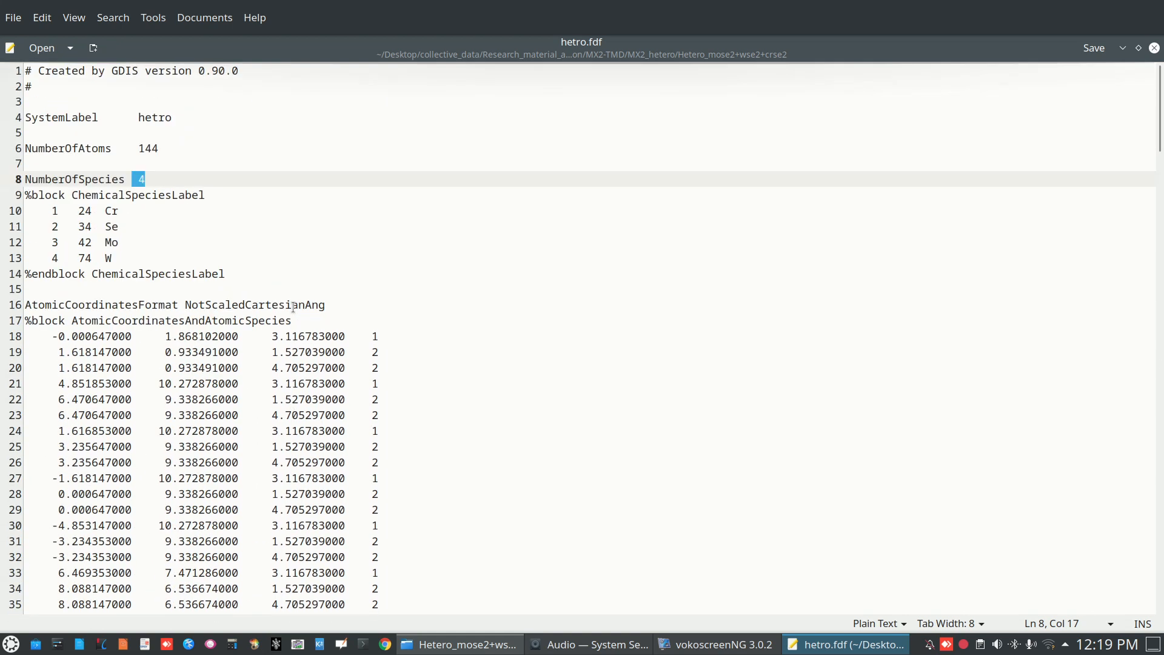
click(305, 305)
click(371, 353)
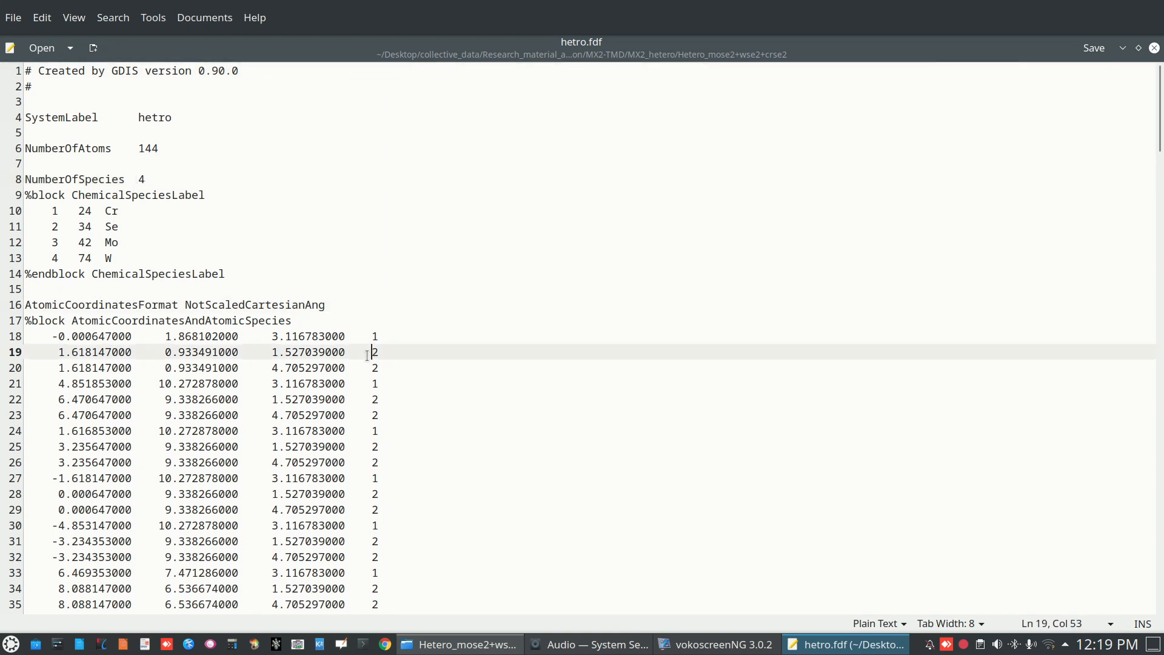
Insert two blank lines above the AtomicCoordinatesFormat line in hetro.fdf and save the file
click(42, 288)
key(Return)
key(Return)
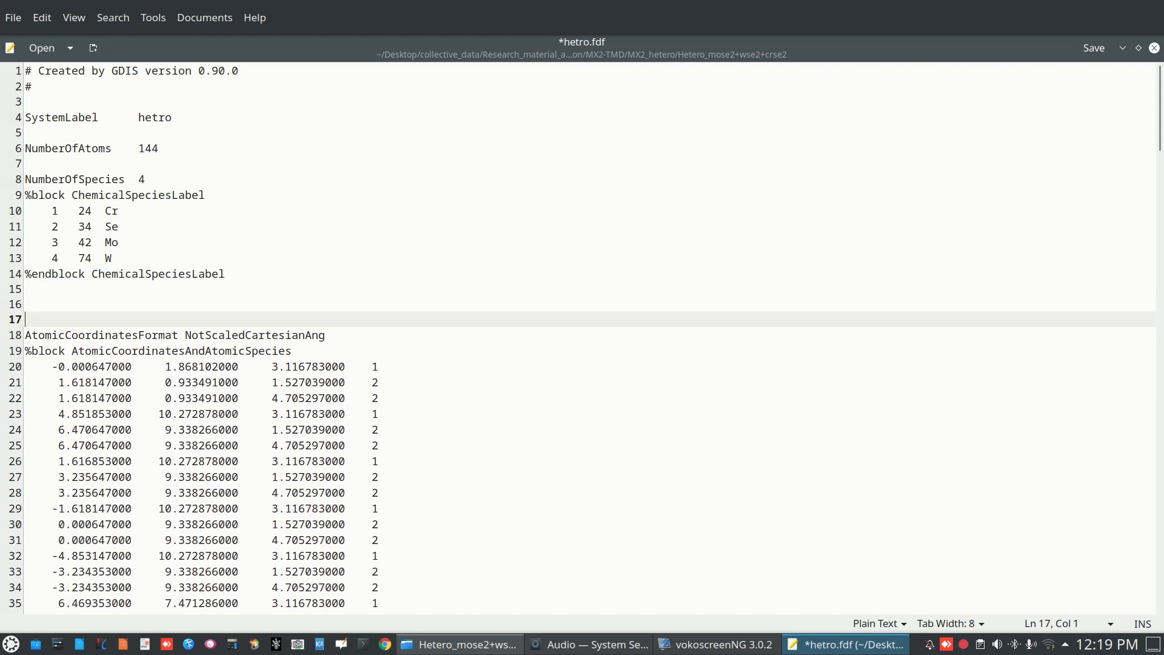
click(1094, 48)
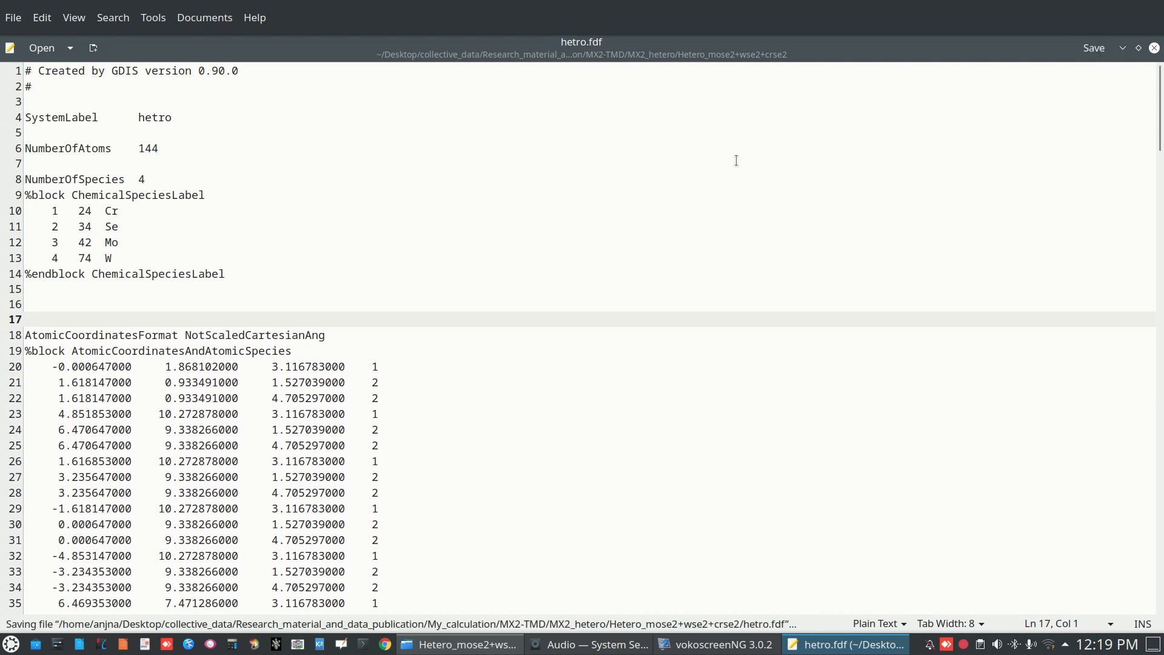
Open CrSe2.3.235.fdf from the folder in Text Editor and copy its LatticeConstant line and LatticeParameters block
click(31, 292)
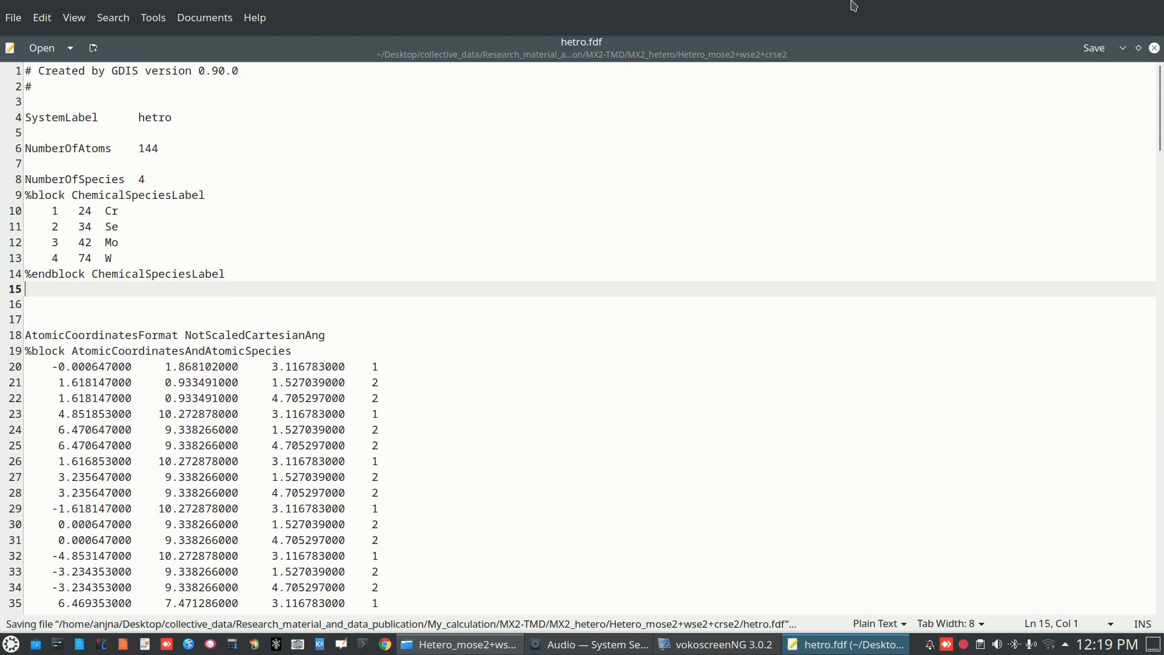
click(1122, 49)
right_click(445, 167)
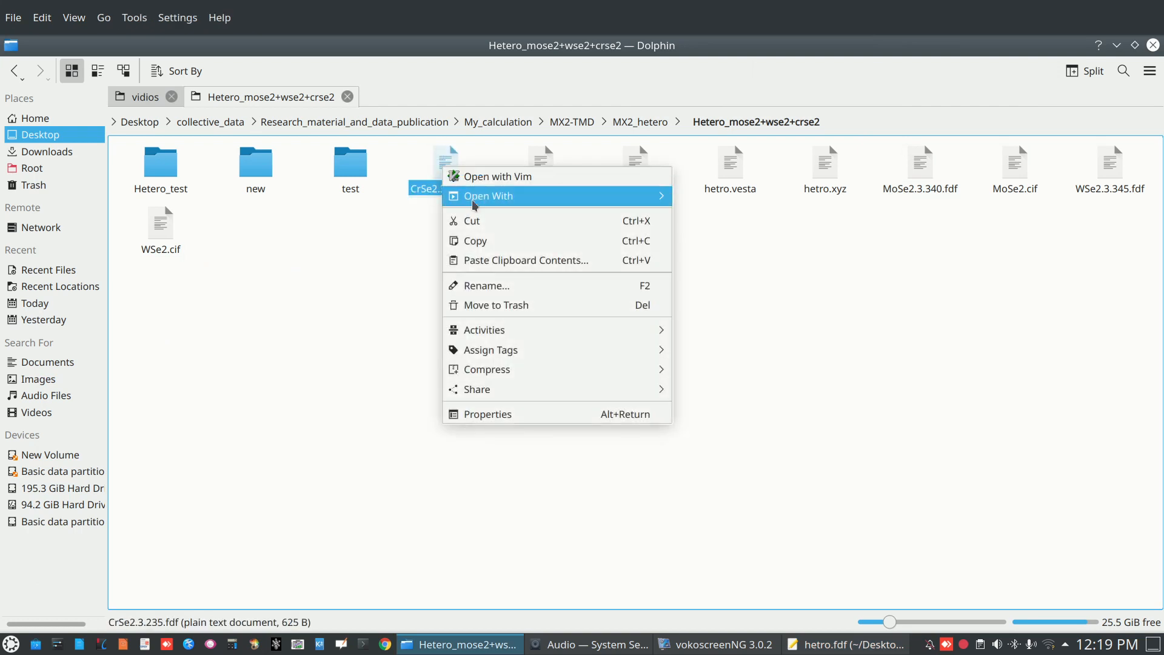
mouse_move(609, 196)
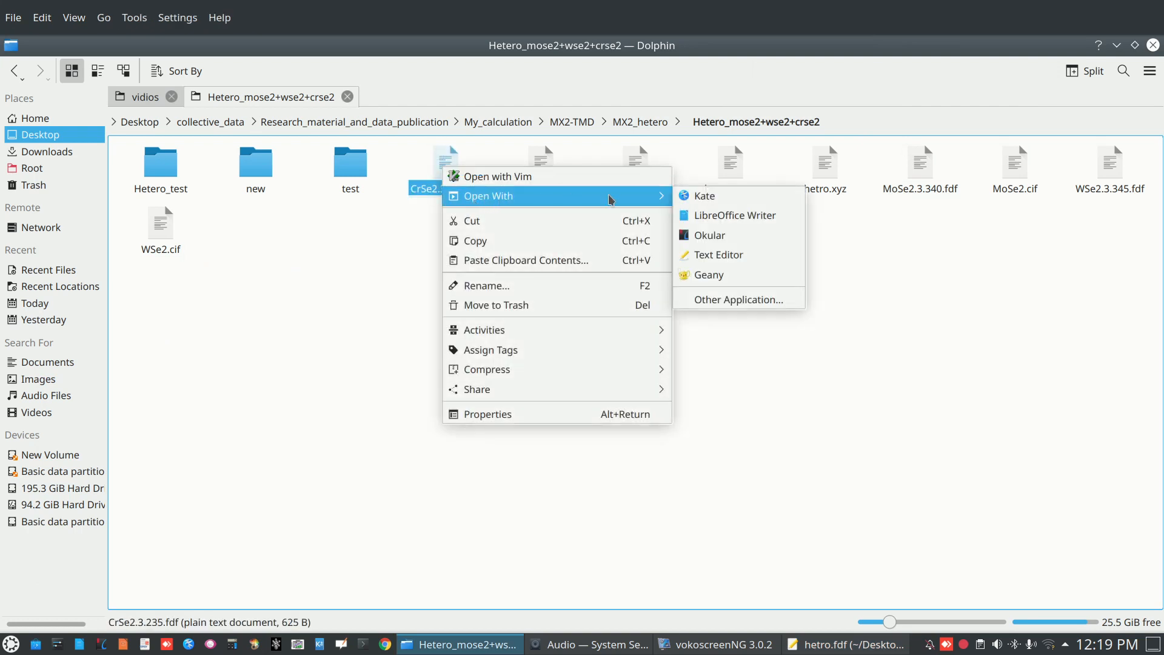
click(703, 254)
drag(33, 282, 207, 353)
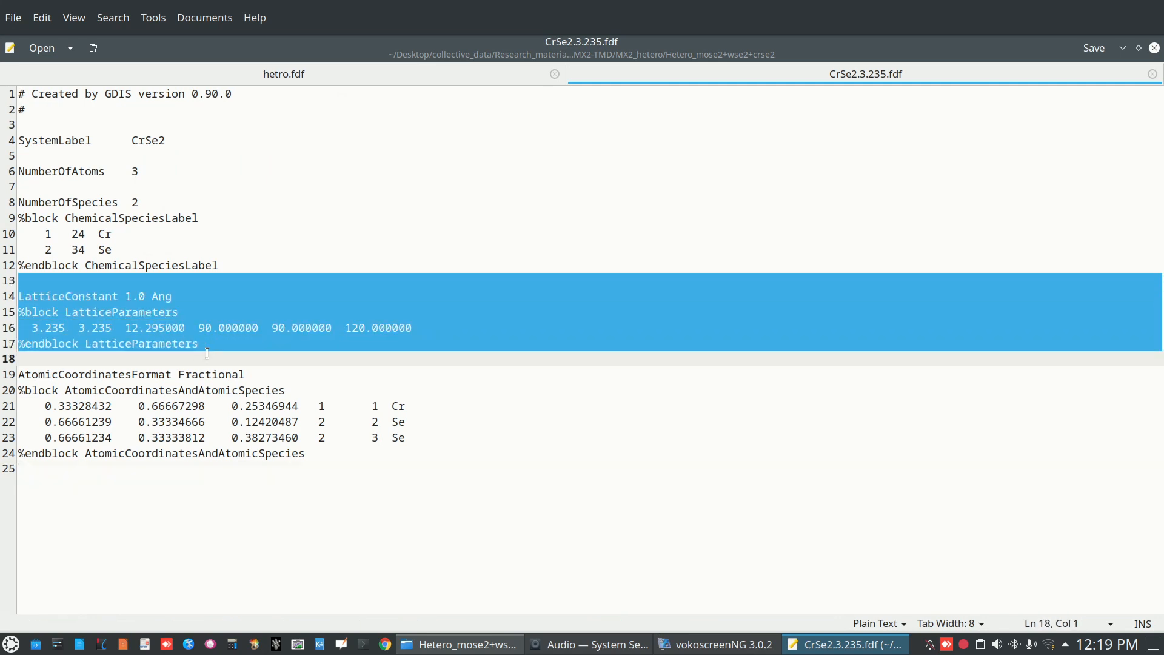
right_click(123, 311)
click(156, 381)
Paste the copied lattice lines into hetro.fdf below the ChemicalSpeciesLabel block, and glance back at the source file and folder
click(353, 71)
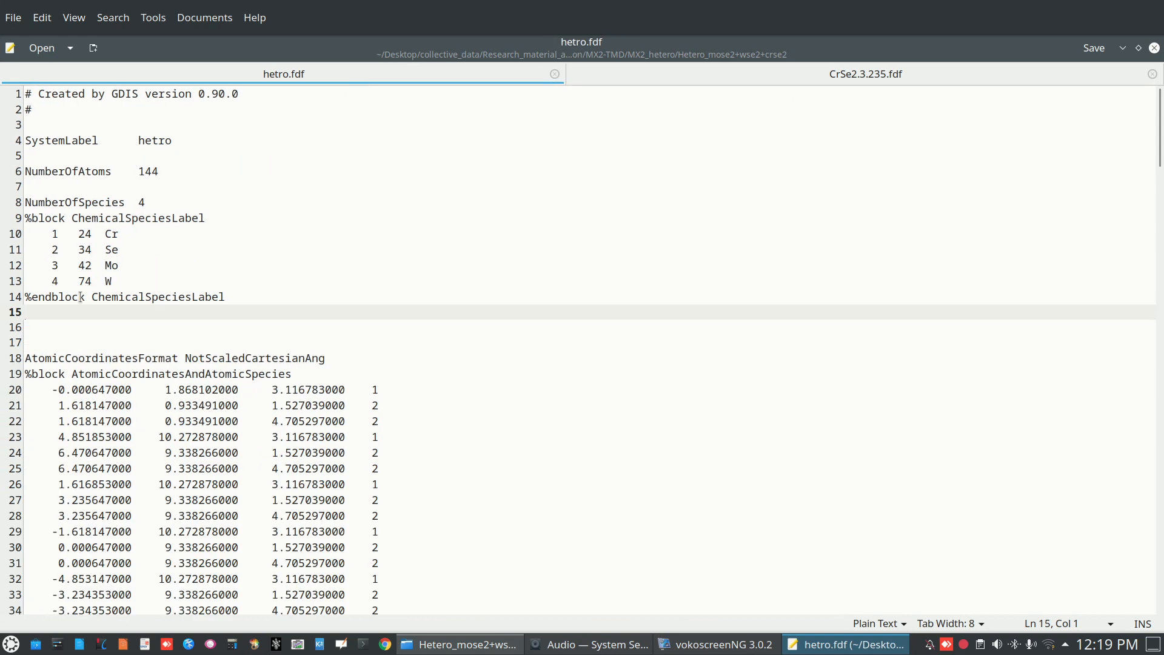
right_click(34, 325)
click(79, 412)
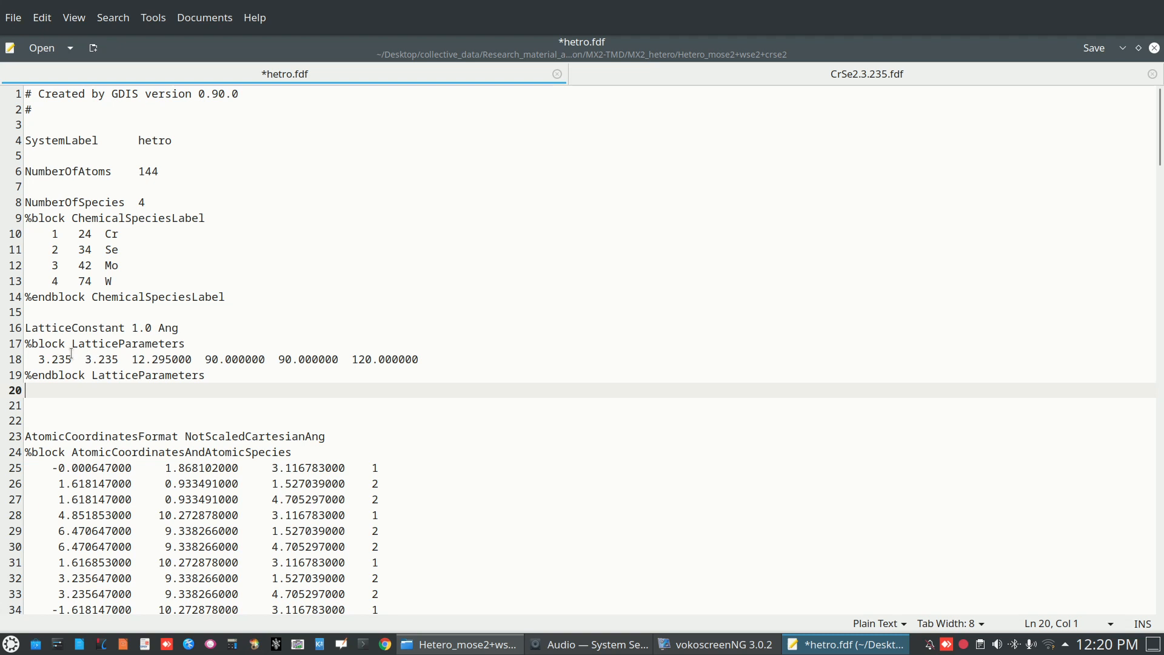
click(778, 70)
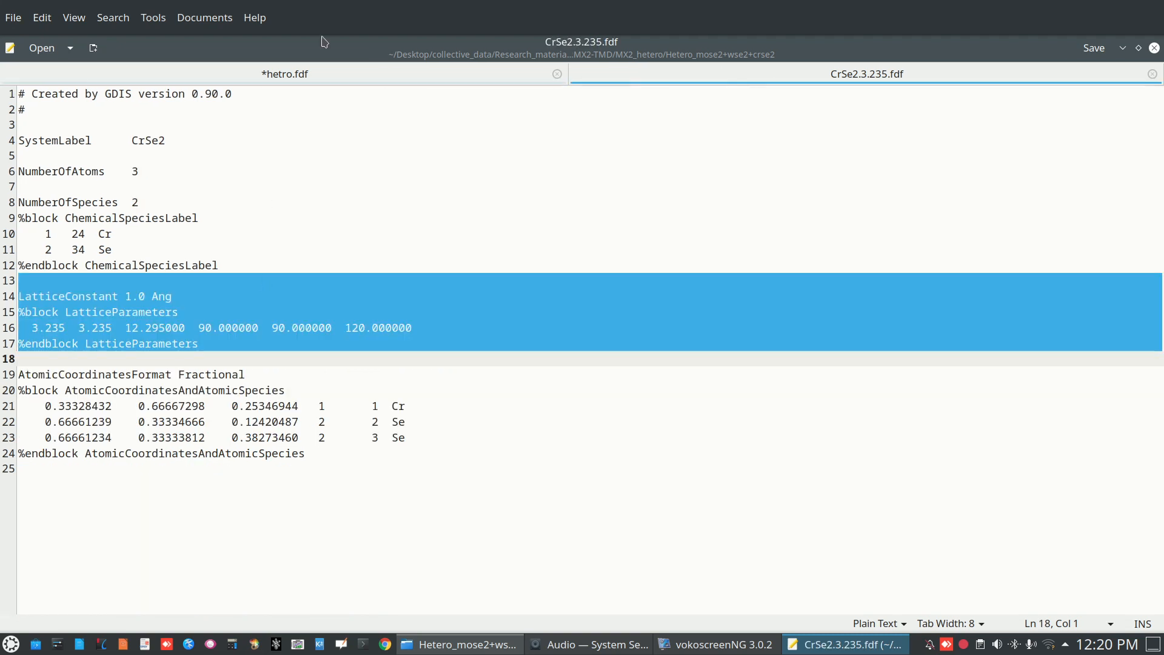
click(293, 71)
click(219, 301)
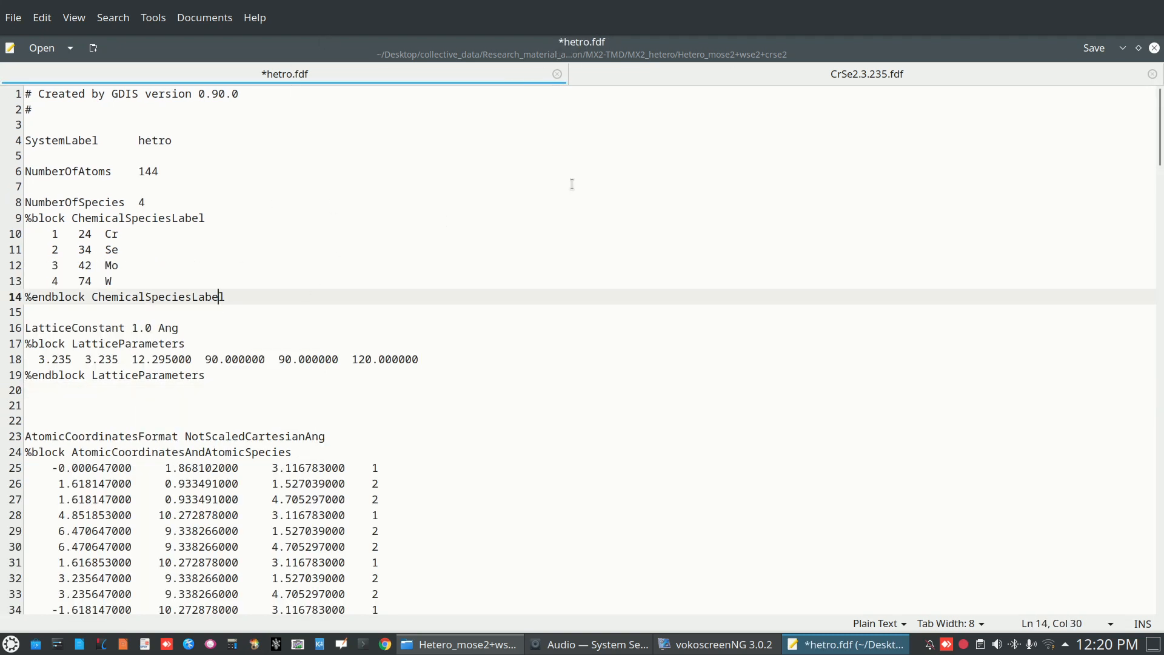
click(1120, 48)
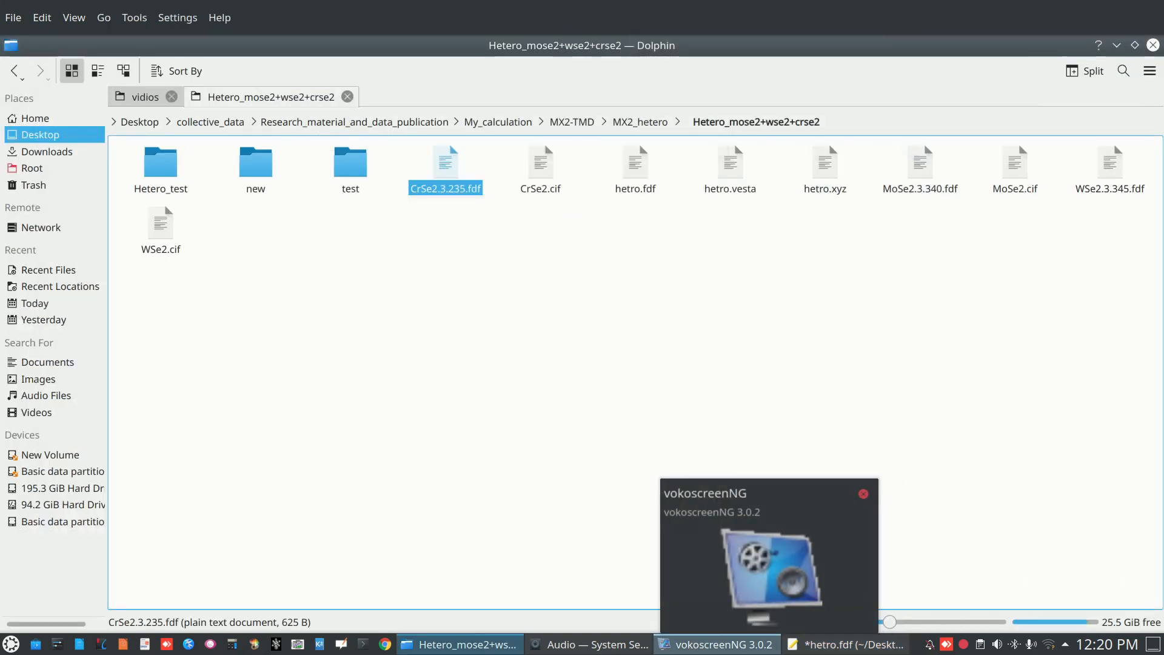
click(806, 644)
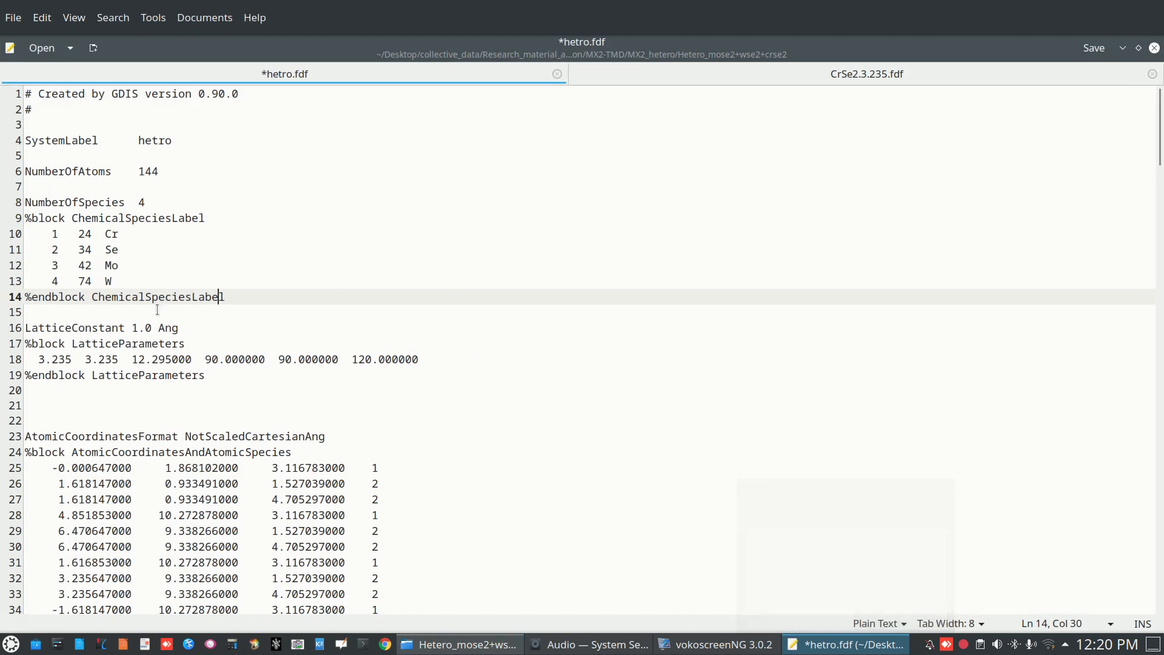
Set the first value in the LatticeParameters block of hetro.fdf to 36
click(70, 359)
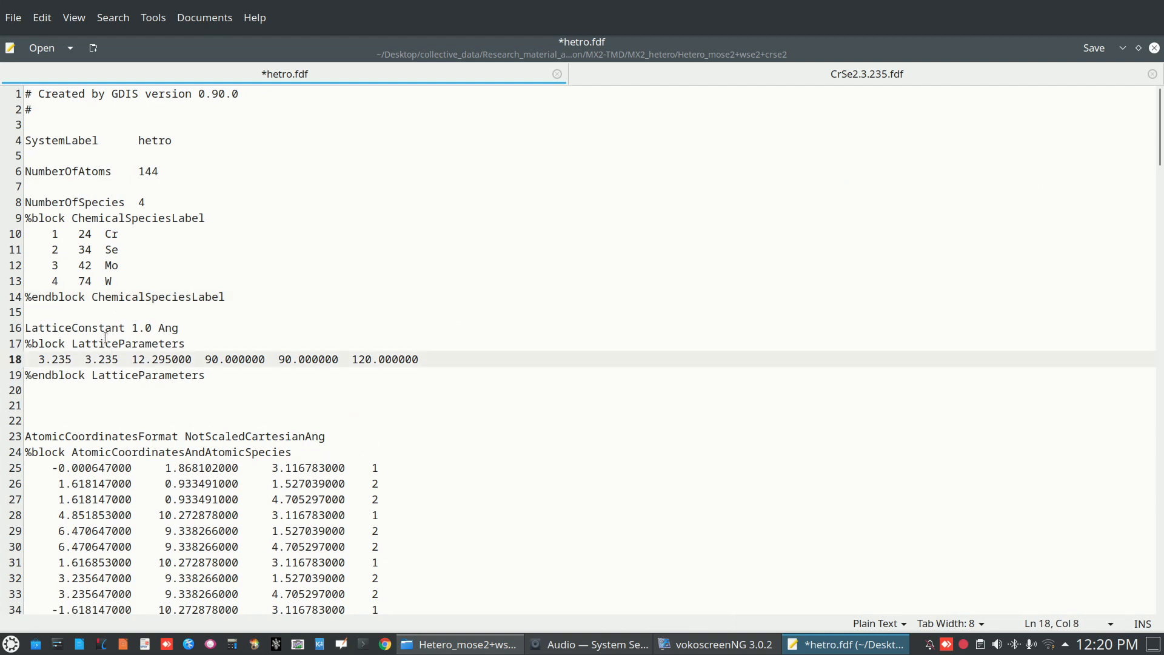
key(BackSpace)
key(BackSpace)
key(BackSpace)
key(BackSpace)
key(BackSpace)
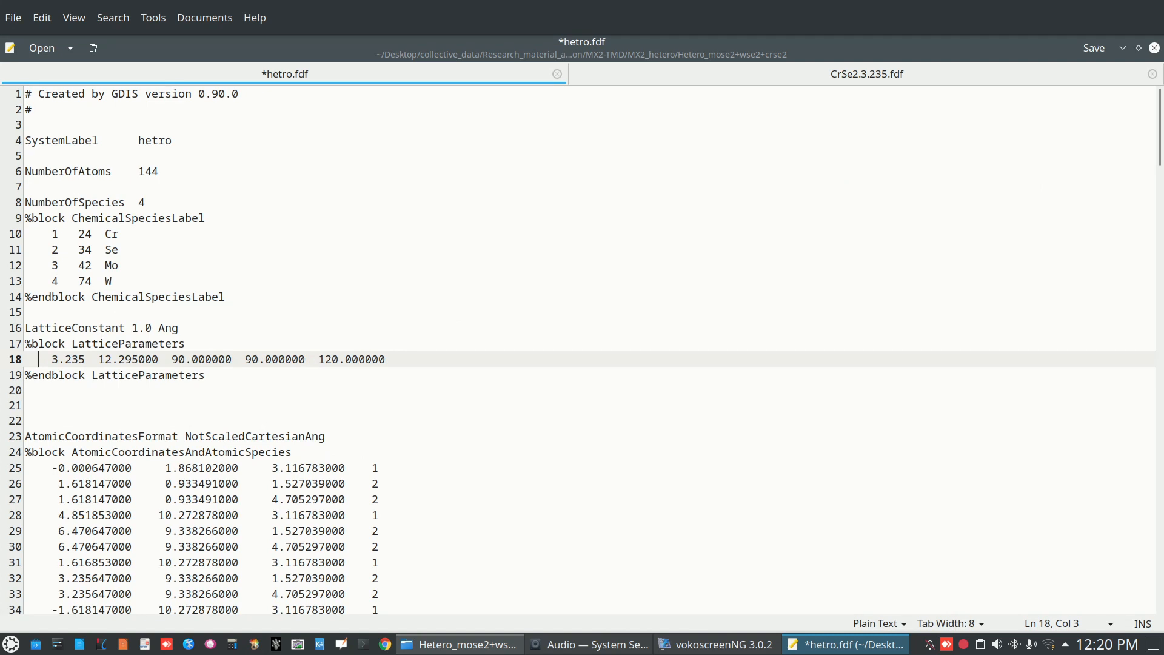
text(35)
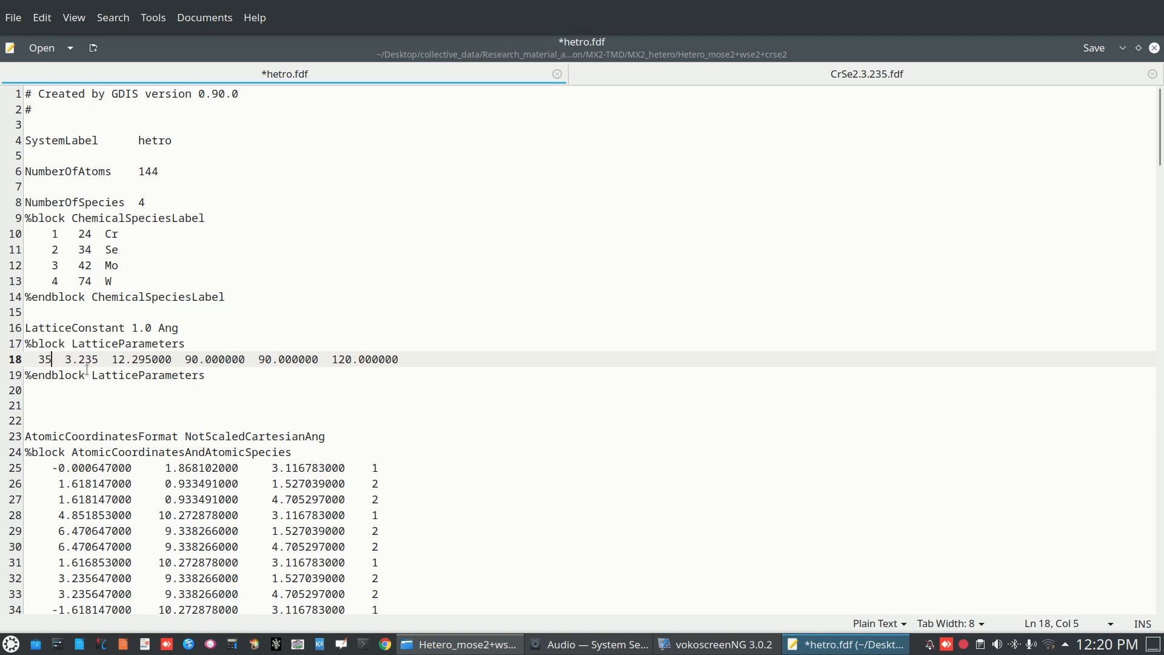
key(BackSpace)
key(BackSpace)
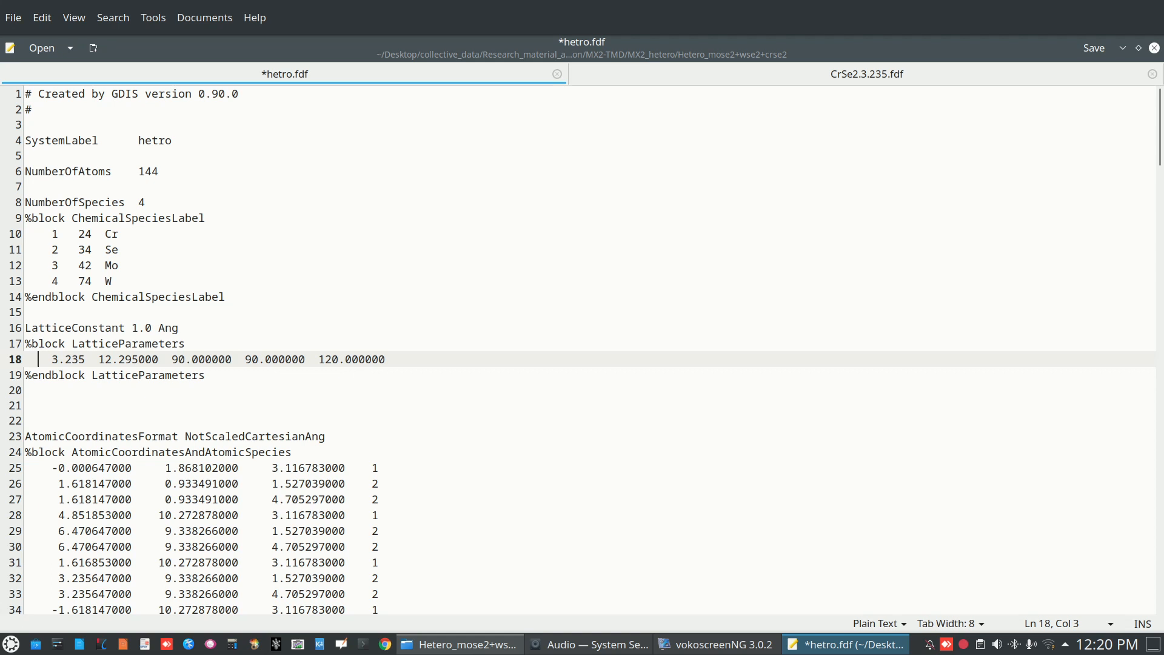
text(36)
Set the second value in the LatticeParameters block to 36
click(97, 360)
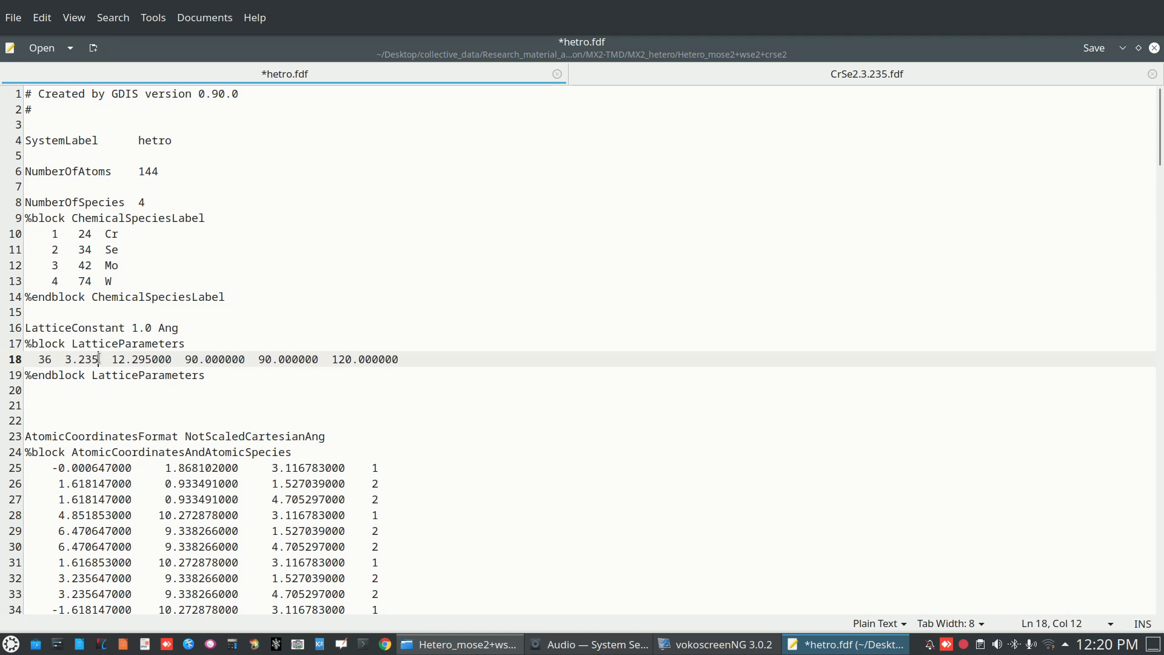
key(BackSpace)
key(BackSpace)
key(BackSpace)
key(BackSpace)
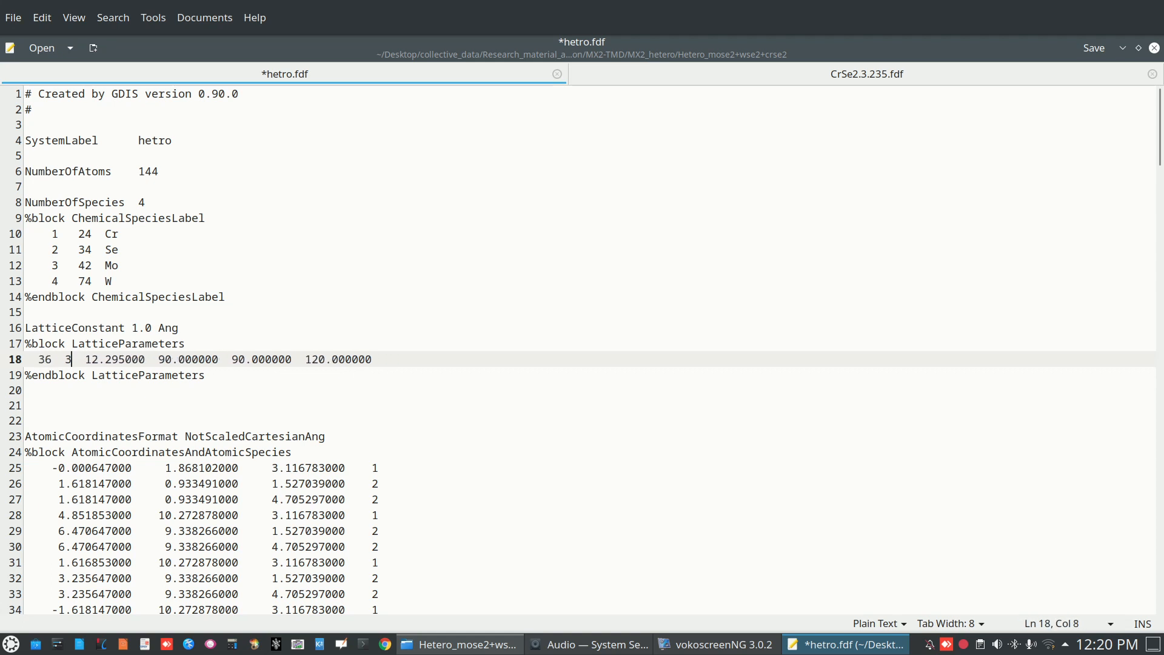
text(6)
Replace the third value in the LatticeParameters block with 50
click(106, 361)
key(BackSpace)
key(BackSpace)
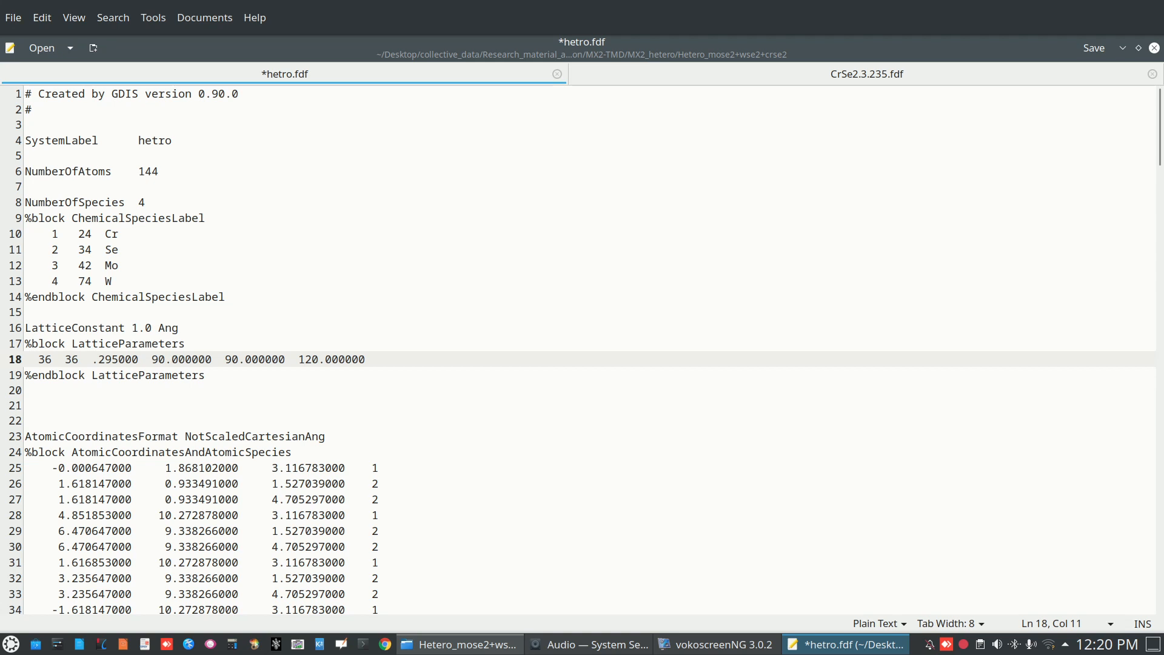
key(Delete)
key(Delete)
key(Delete)
key(Delete)
key(Delete)
key(Delete)
key(Delete)
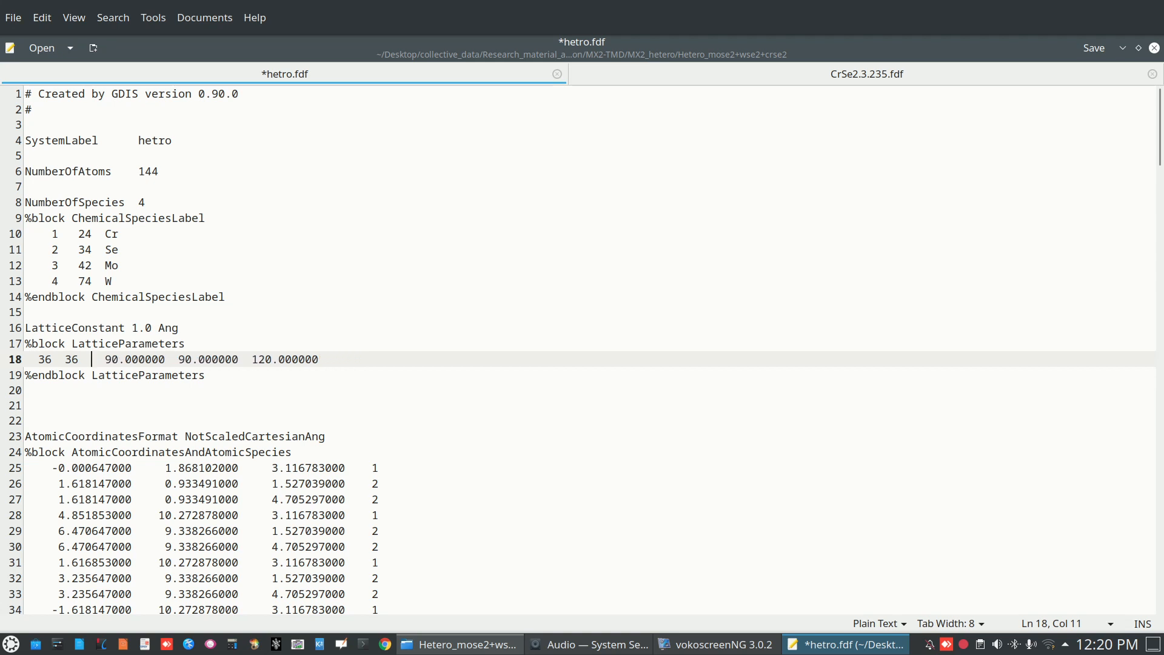
text(50)
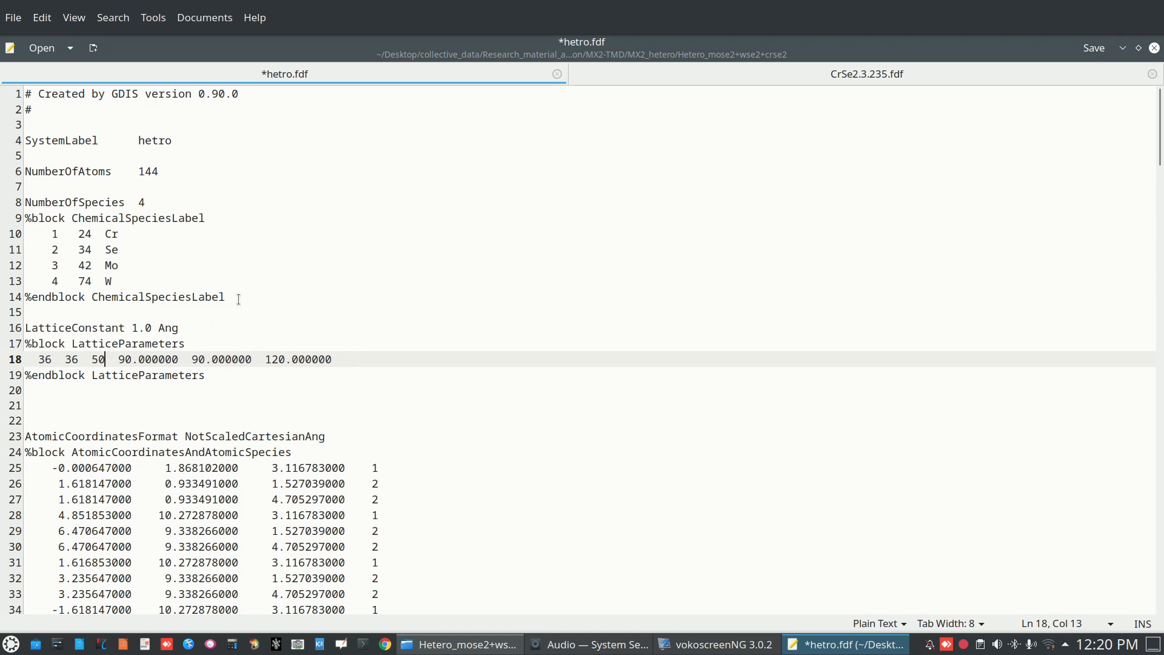
Write the first two LatticeParameters values in hetro.fdf with two decimals as 36.00 and 36.00, and save the file
click(53, 359)
text(.0)
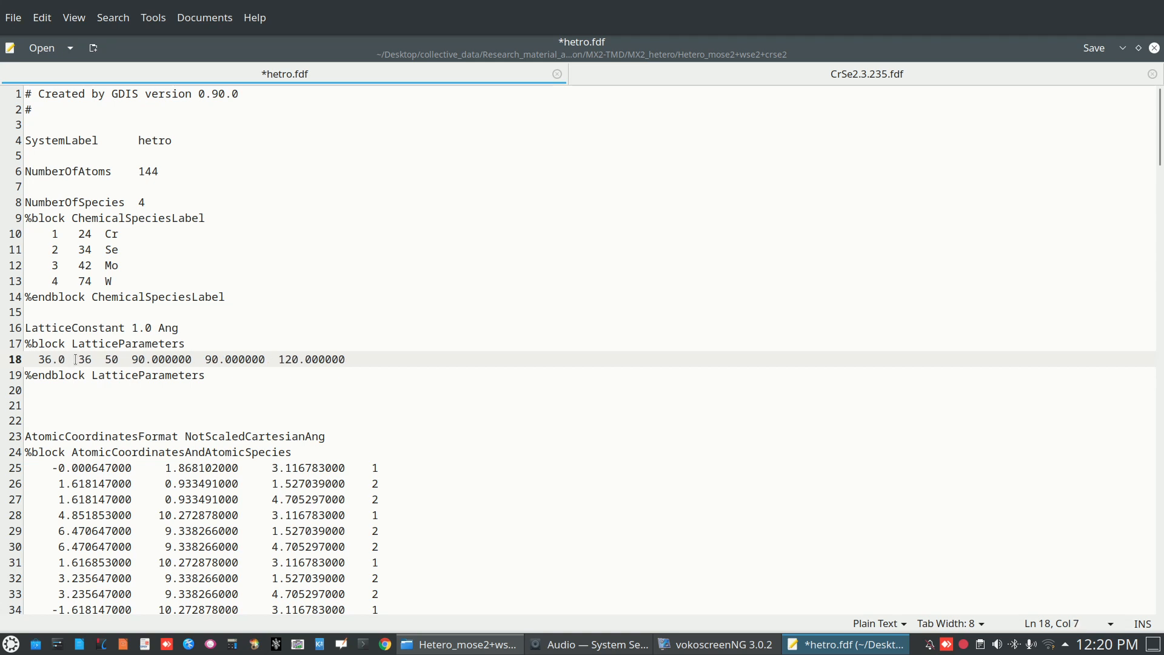
text(0)
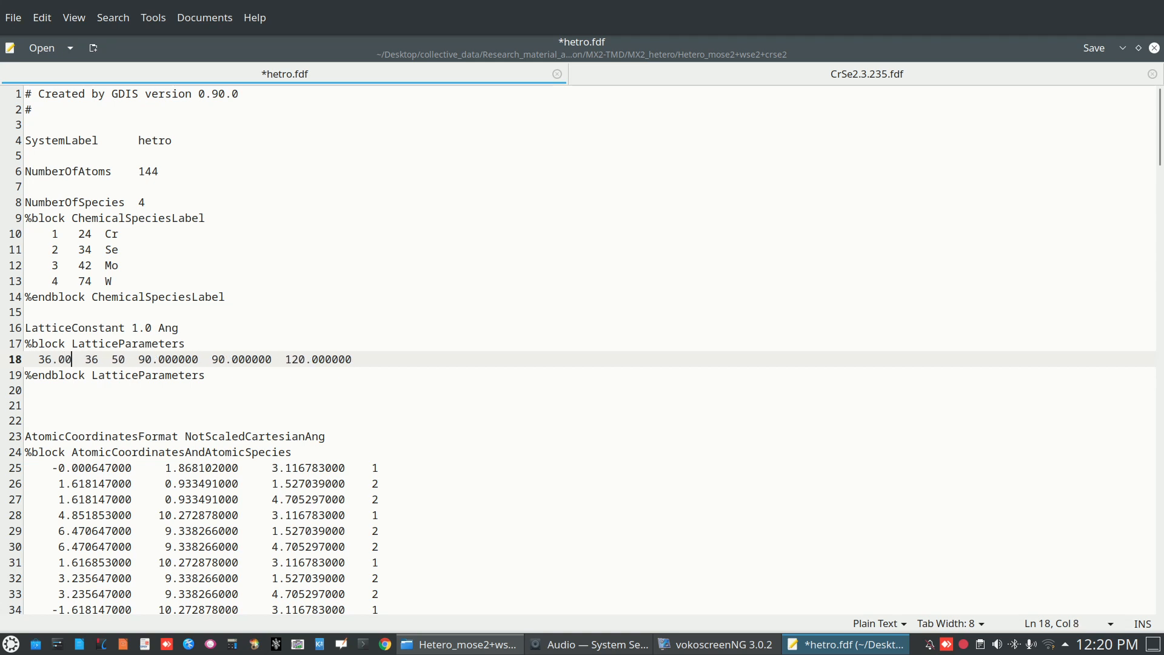
click(97, 359)
text(.00)
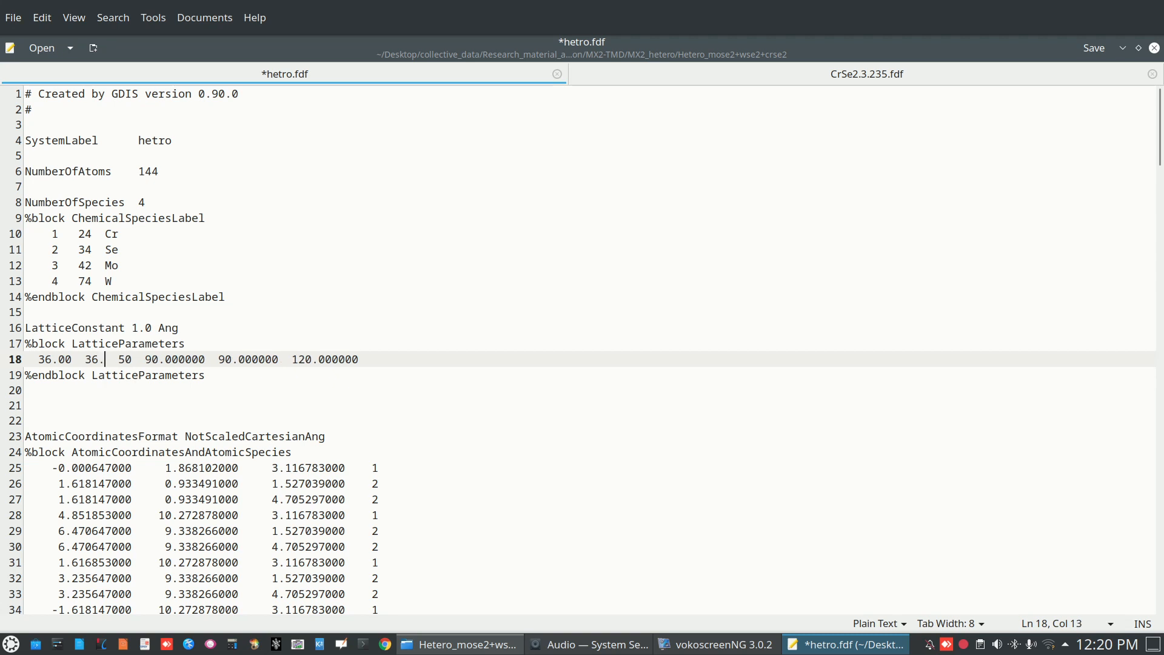
click(1097, 50)
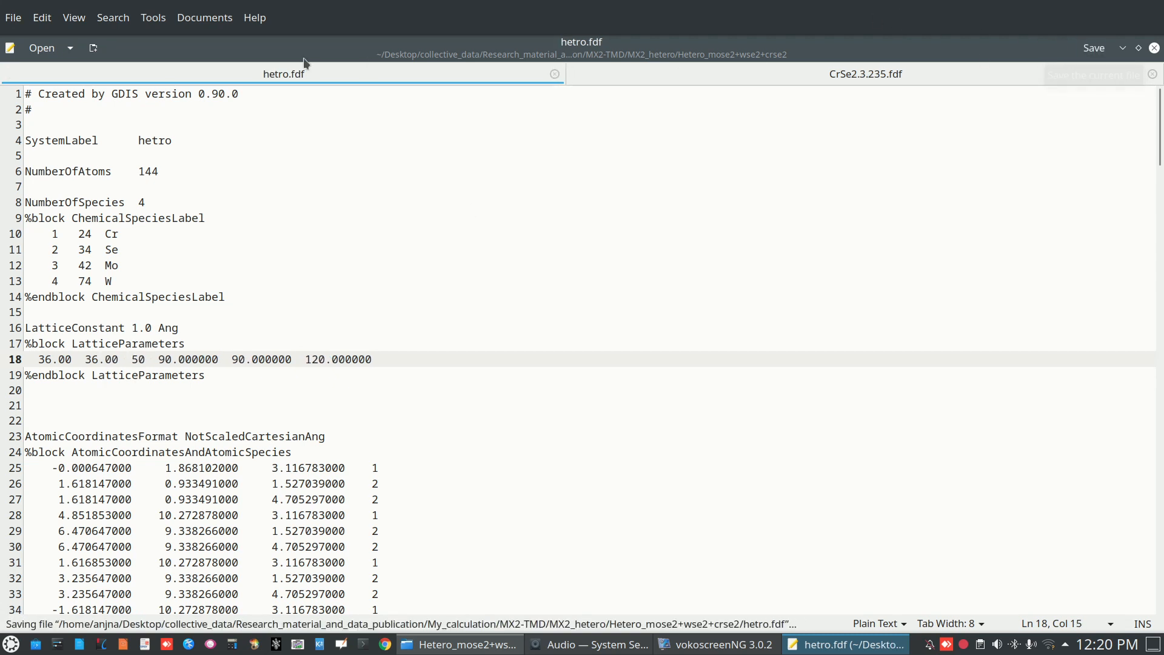
Switch to the Dolphin file manager and open a Konsole terminal in the Hetero_mose2+wse2+crse2 folder
click(1123, 48)
click(694, 301)
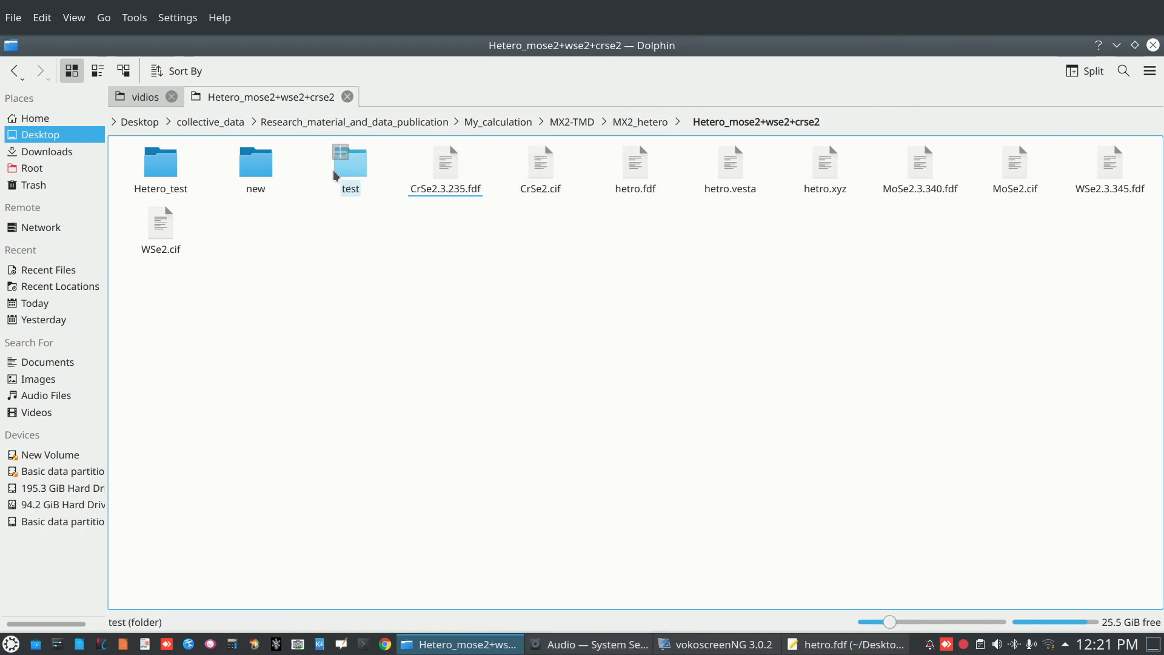
right_click(394, 231)
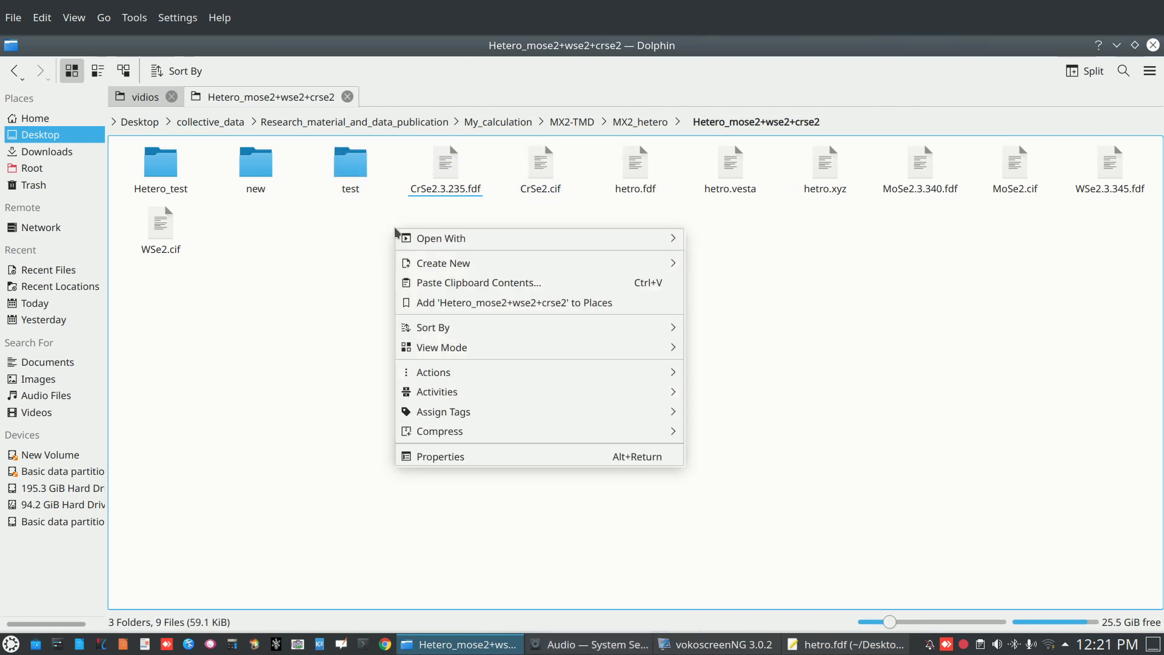
right_click(348, 163)
mouse_move(418, 212)
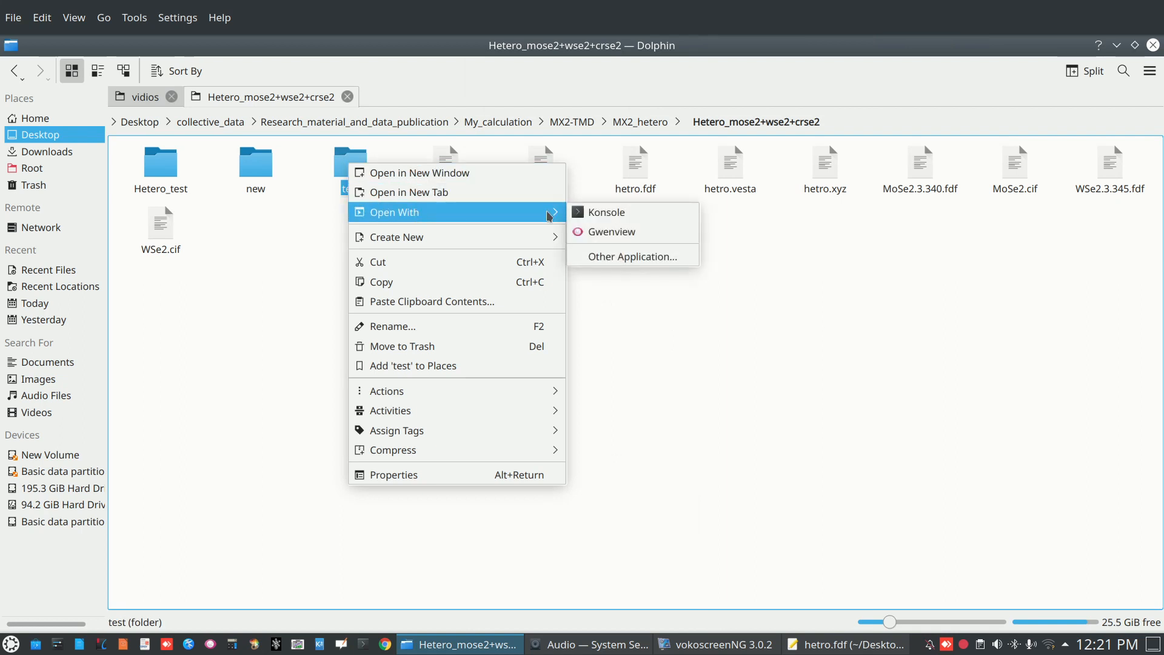
click(603, 212)
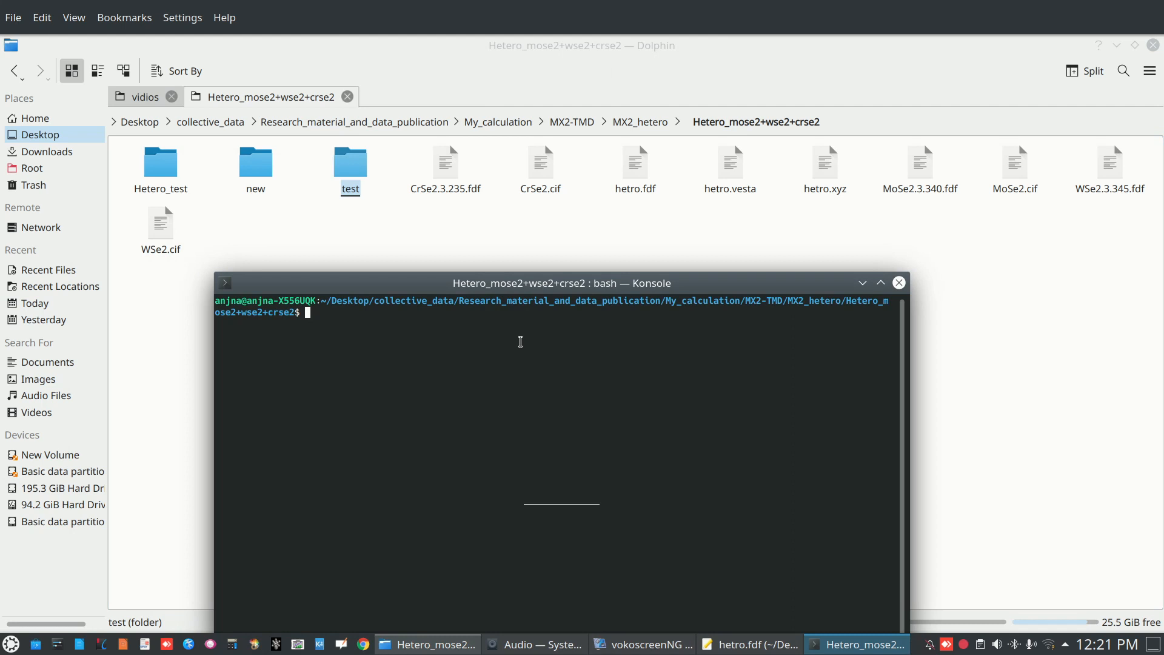
Run gdis hetro.fdf in the terminal and examine how the heterostructure sits inside its unit cell
text(gsi)
text(is )
text(he)
key(Tab)
text(f)
key(Tab)
key(Return)
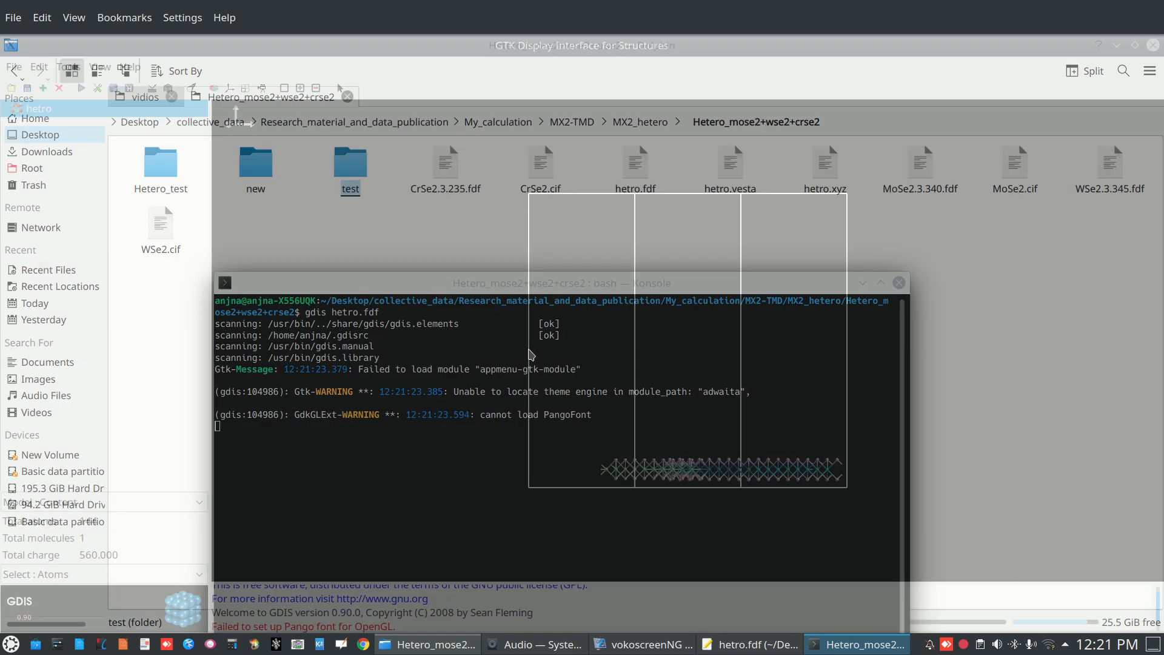
drag(671, 341, 668, 391)
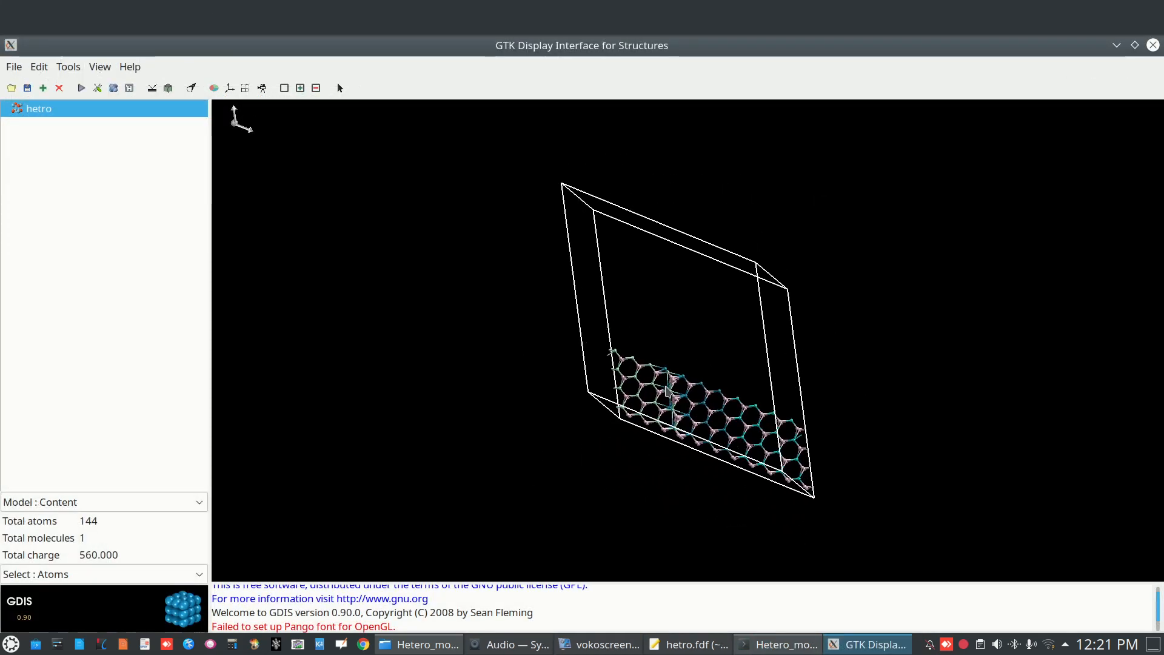
scroll(662, 381, up, 4)
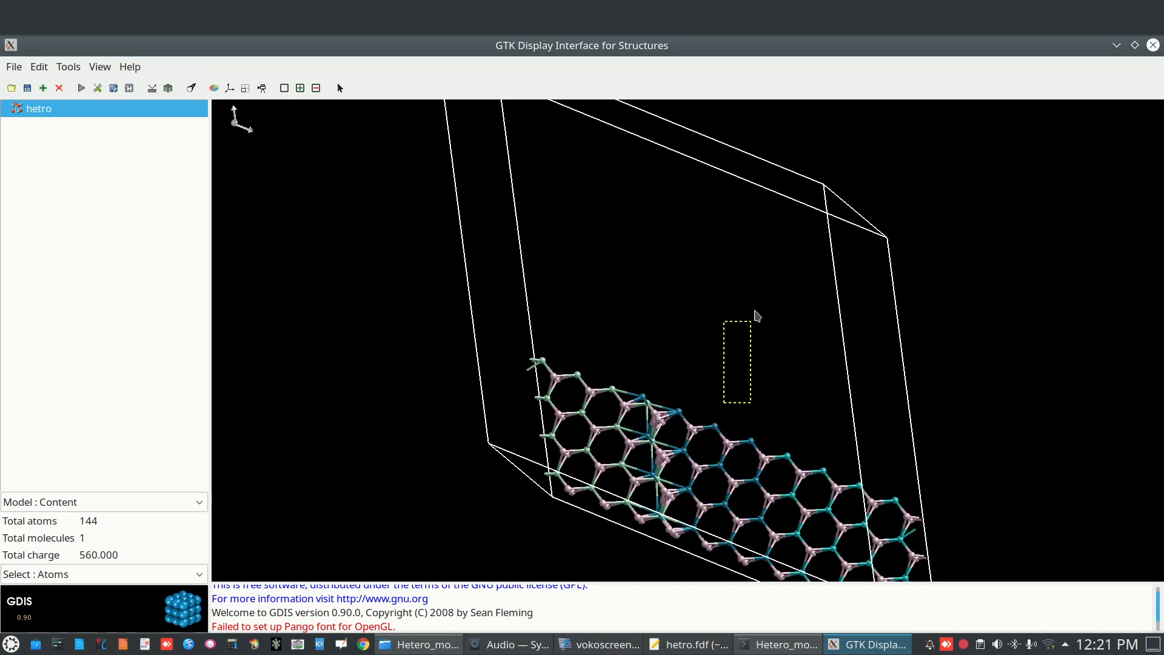
drag(805, 458, 764, 469)
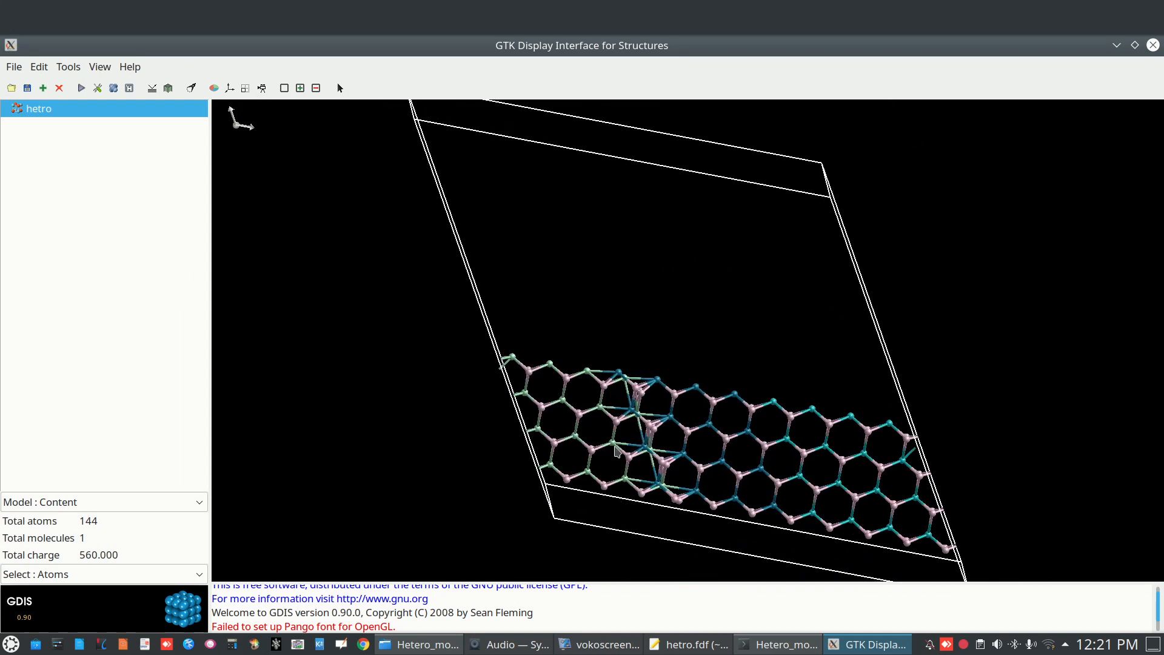
mouse_move(610, 407)
mouse_down()
mouse_move(603, 392)
mouse_move(611, 418)
mouse_move(608, 390)
mouse_move(582, 372)
mouse_move(616, 391)
mouse_move(608, 418)
mouse_up()
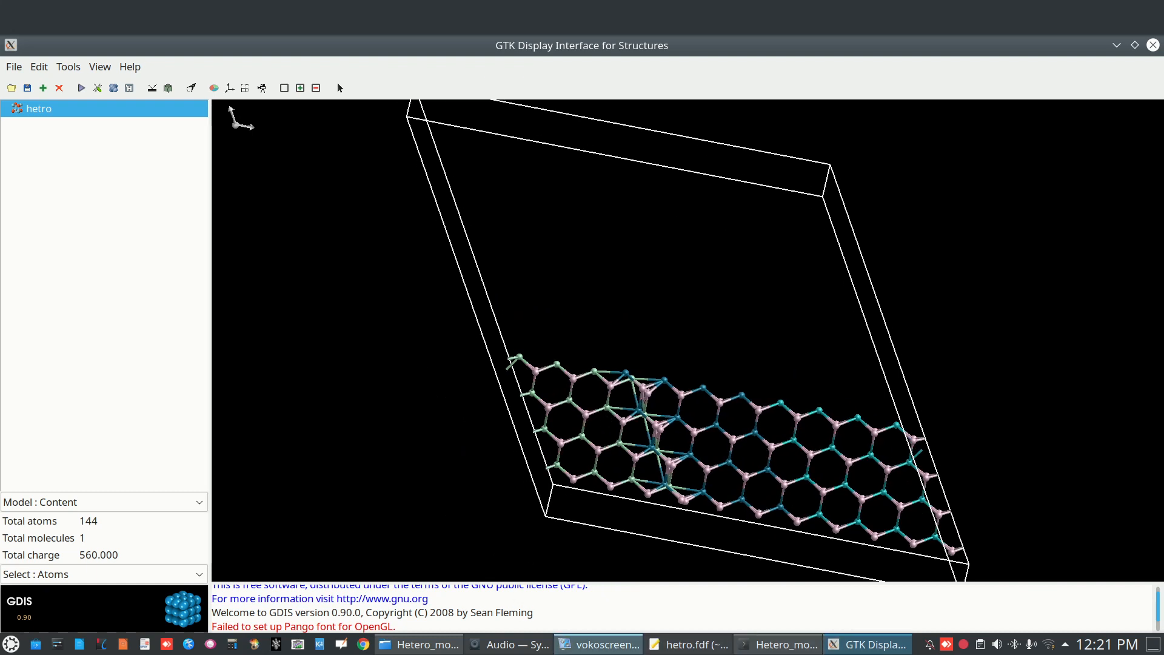
Return to hetro.fdf in the text editor, set the first two LatticeParameters values to 20.00, and save
click(688, 643)
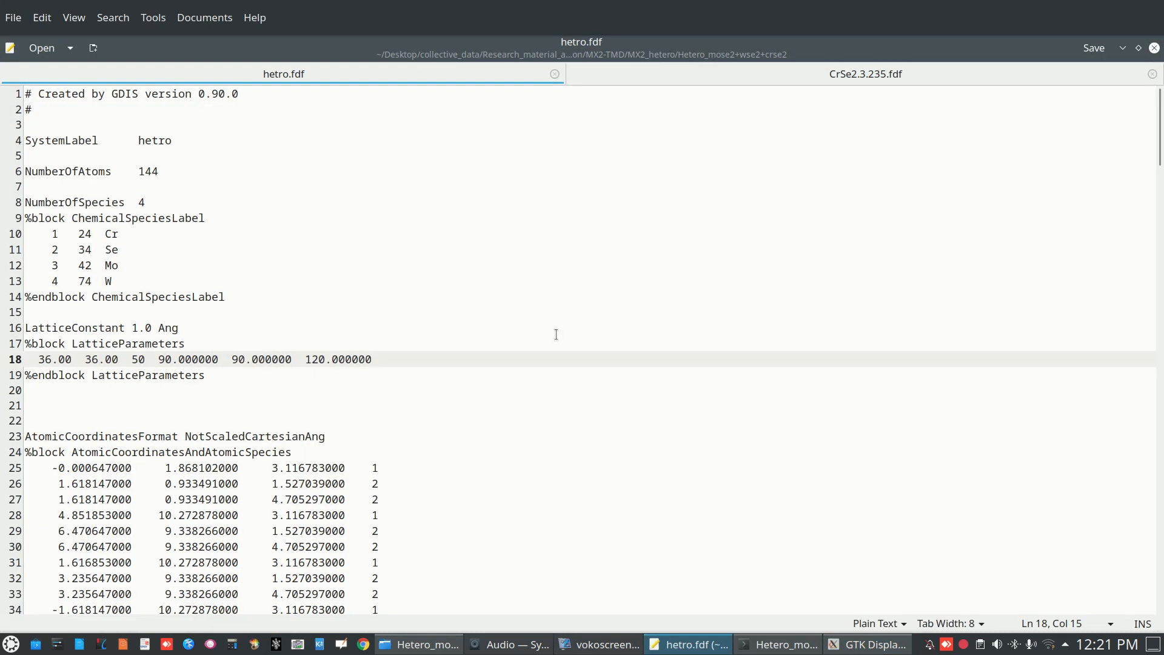
click(52, 358)
key(BackSpace)
key(BackSpace)
text(20)
click(95, 358)
key(BackSpace)
key(BackSpace)
text(20)
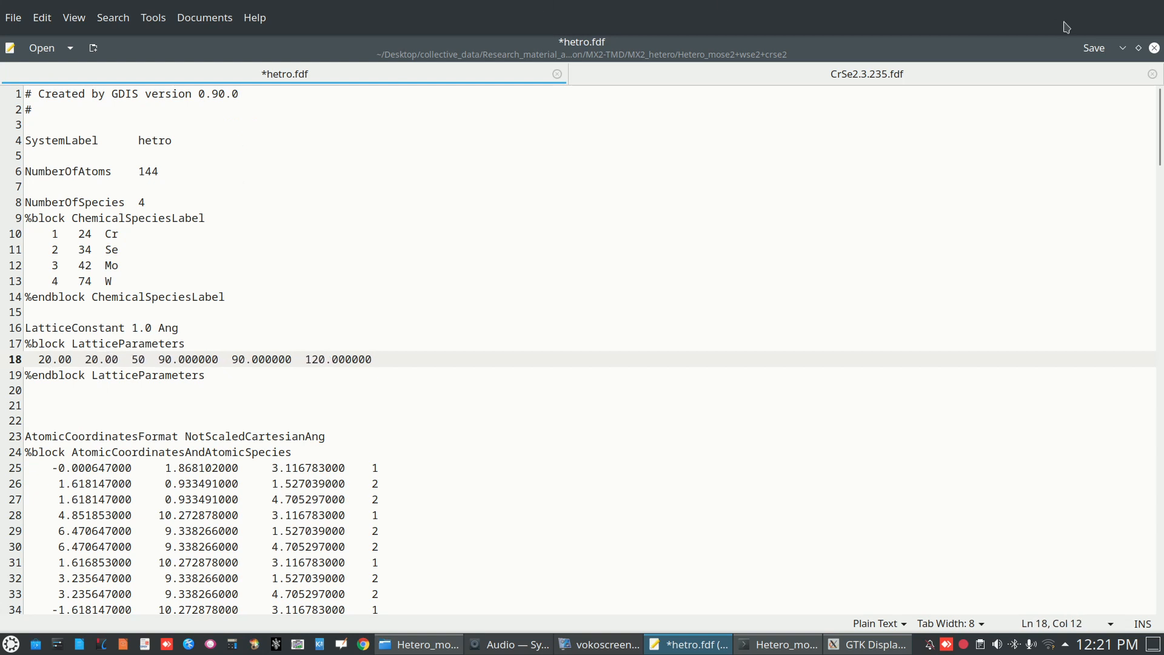
click(1093, 48)
Close the old GDIS view, reload hetro.fdf with gdis, and inspect the atoms against the updated cell
click(1125, 48)
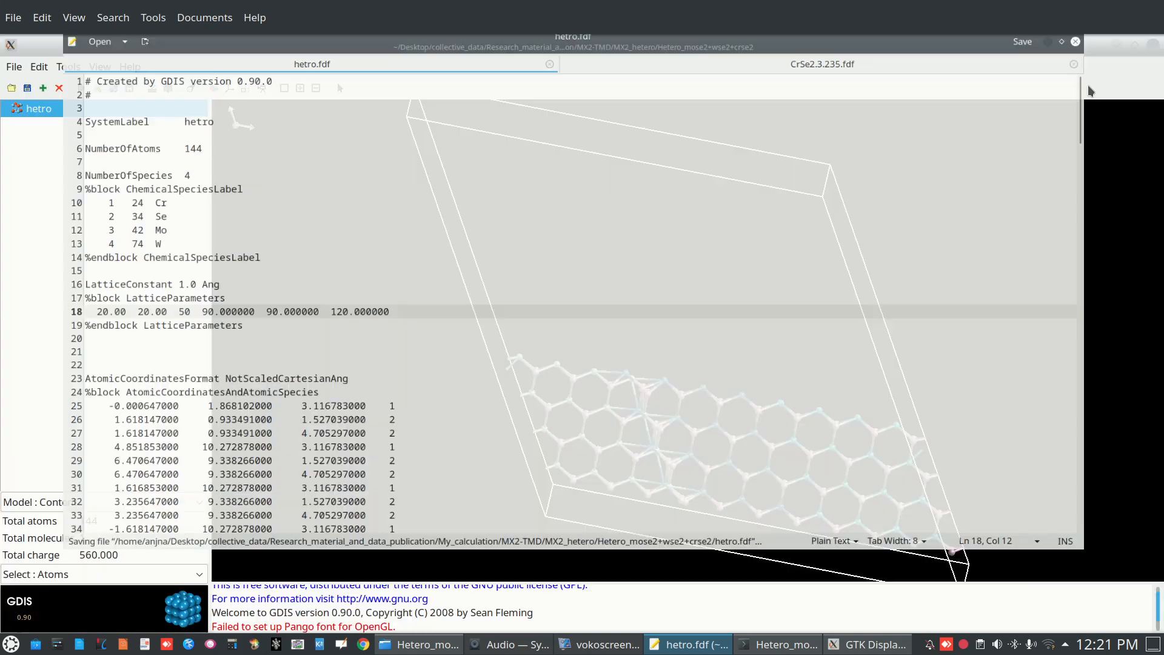
click(1152, 46)
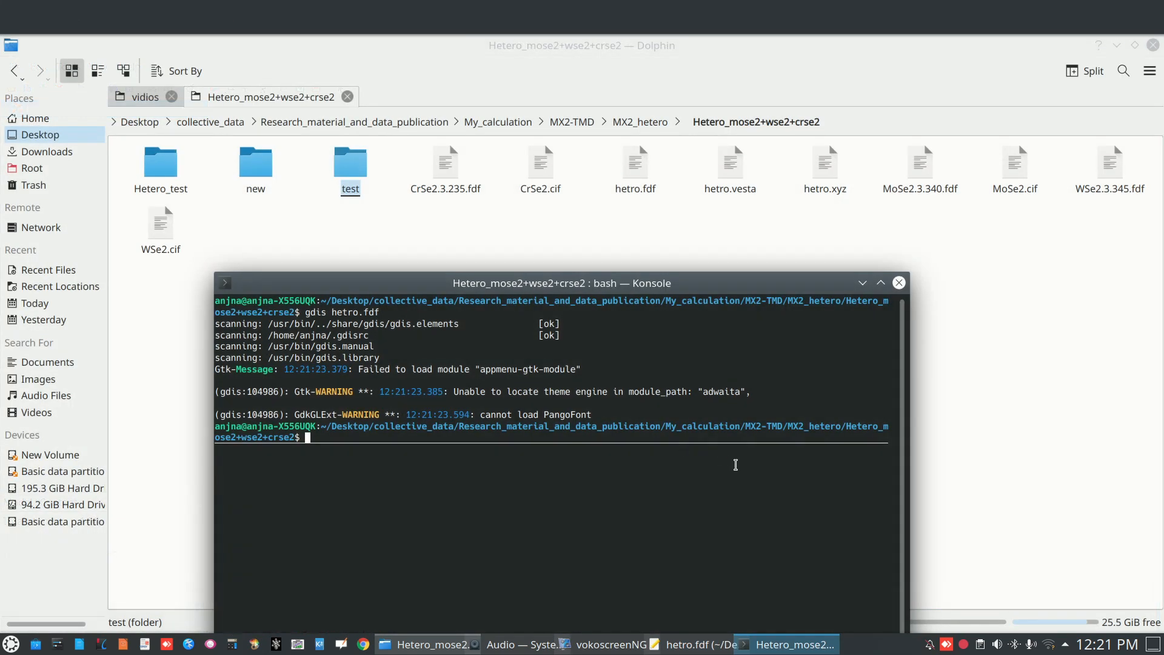
key(Up)
key(Return)
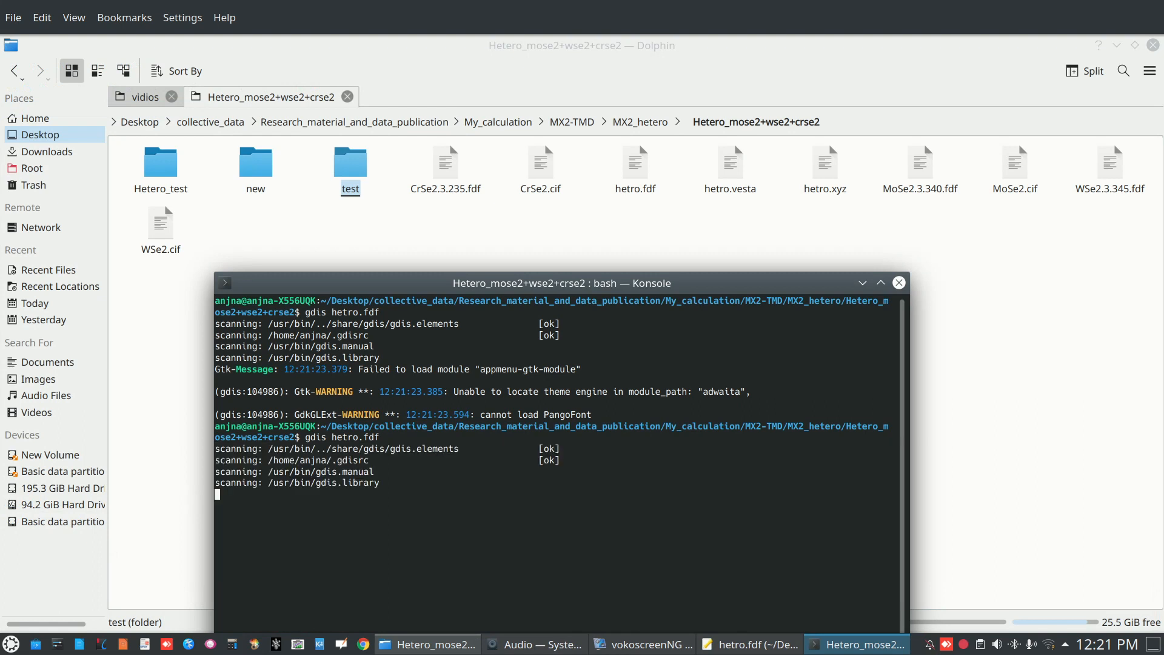
drag(626, 470, 649, 493)
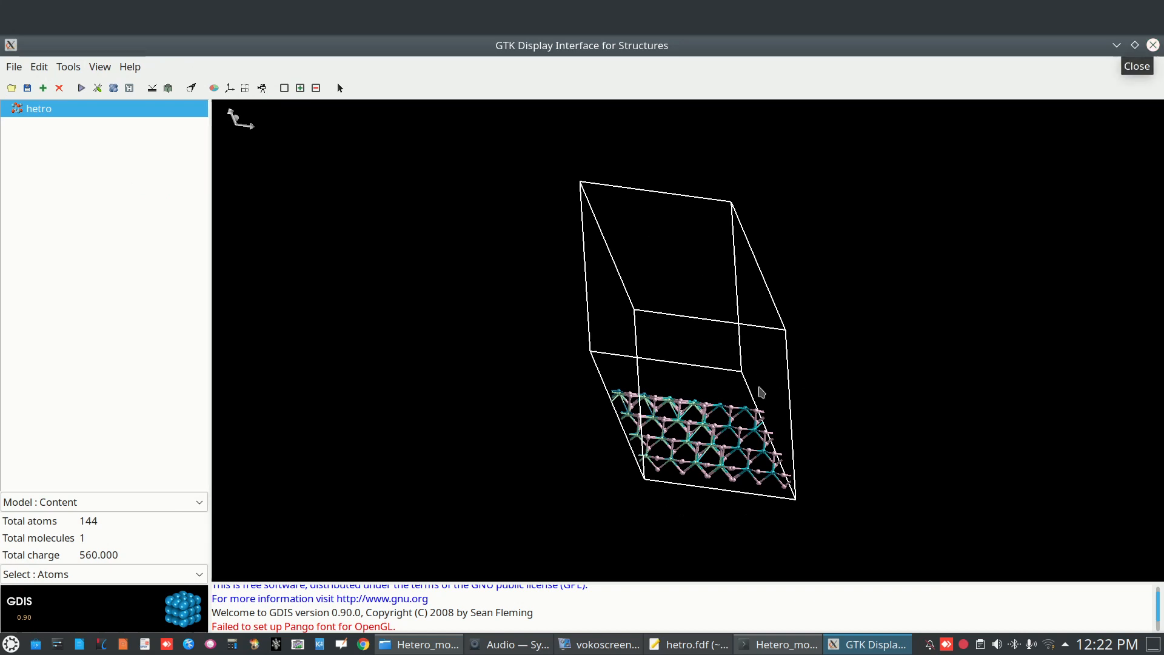
drag(758, 391, 752, 386)
drag(683, 353, 684, 345)
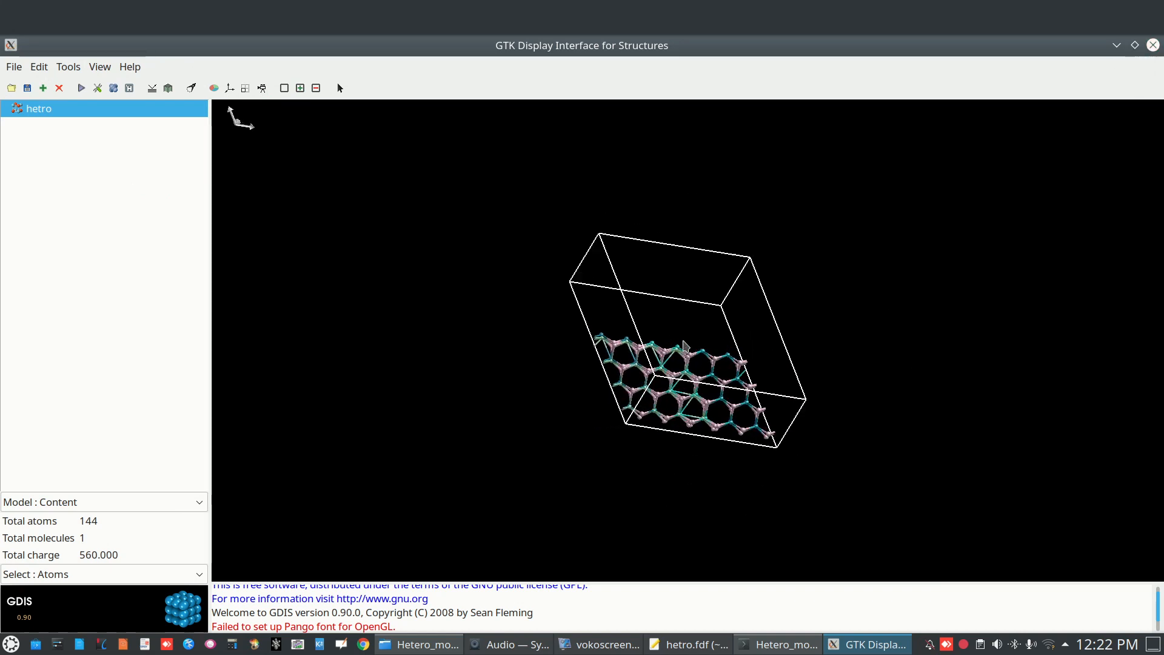
click(1117, 46)
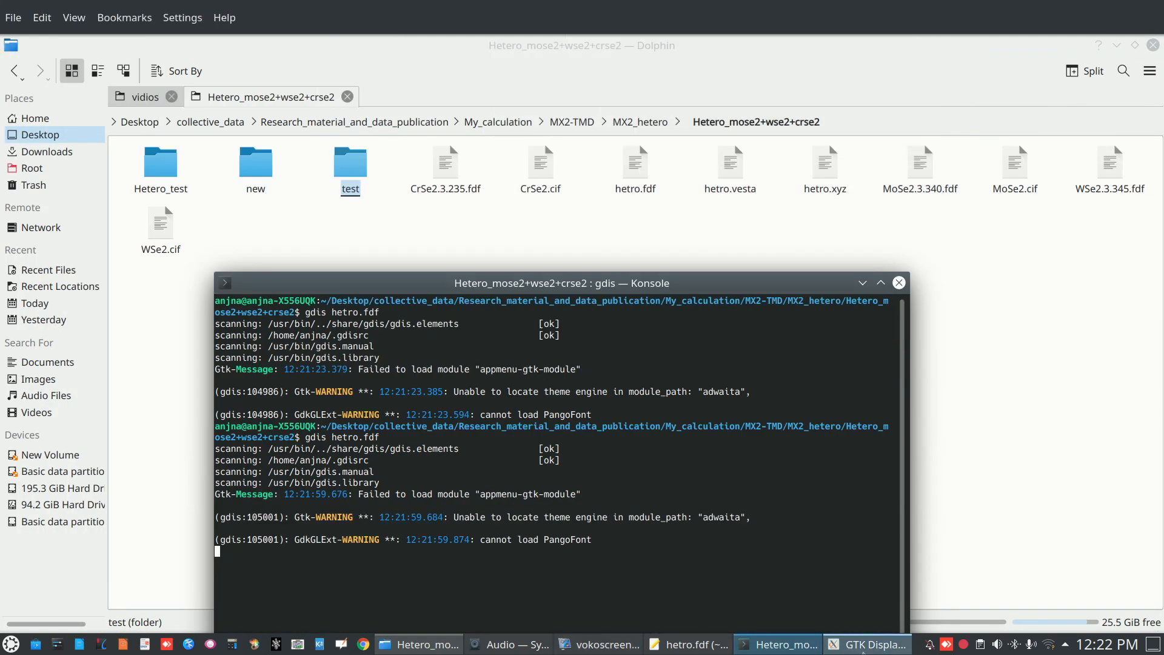
Set the second LatticeParameters value in hetro.fdf to 18.00 and save the file
click(690, 648)
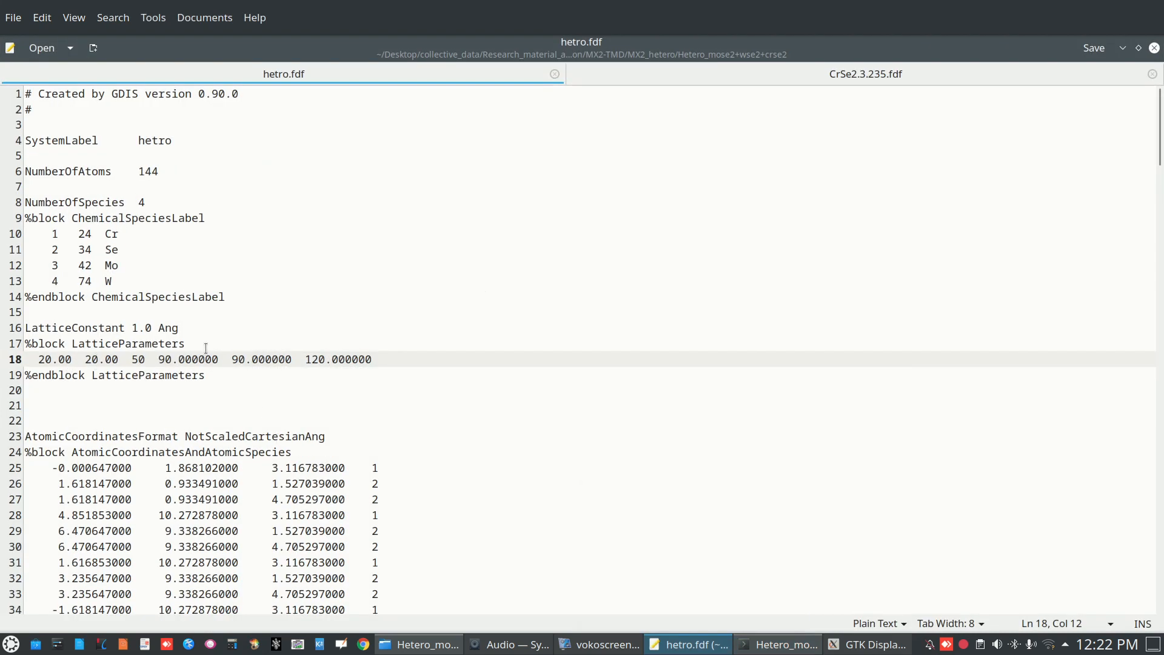
key(BackSpace)
key(BackSpace)
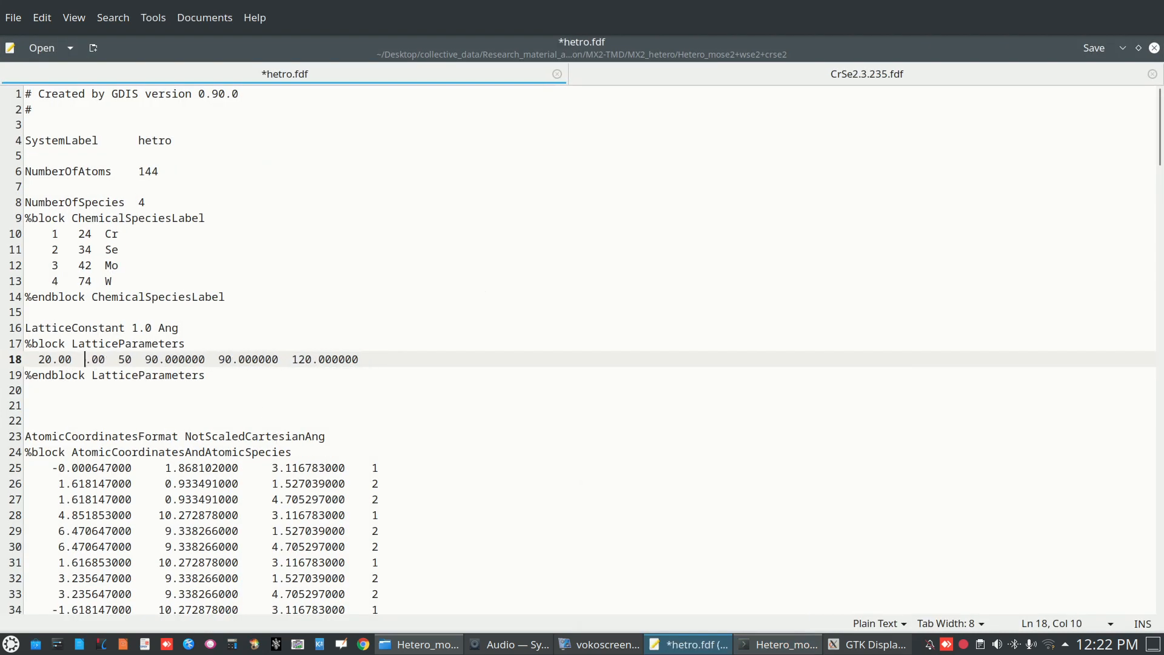
text(18)
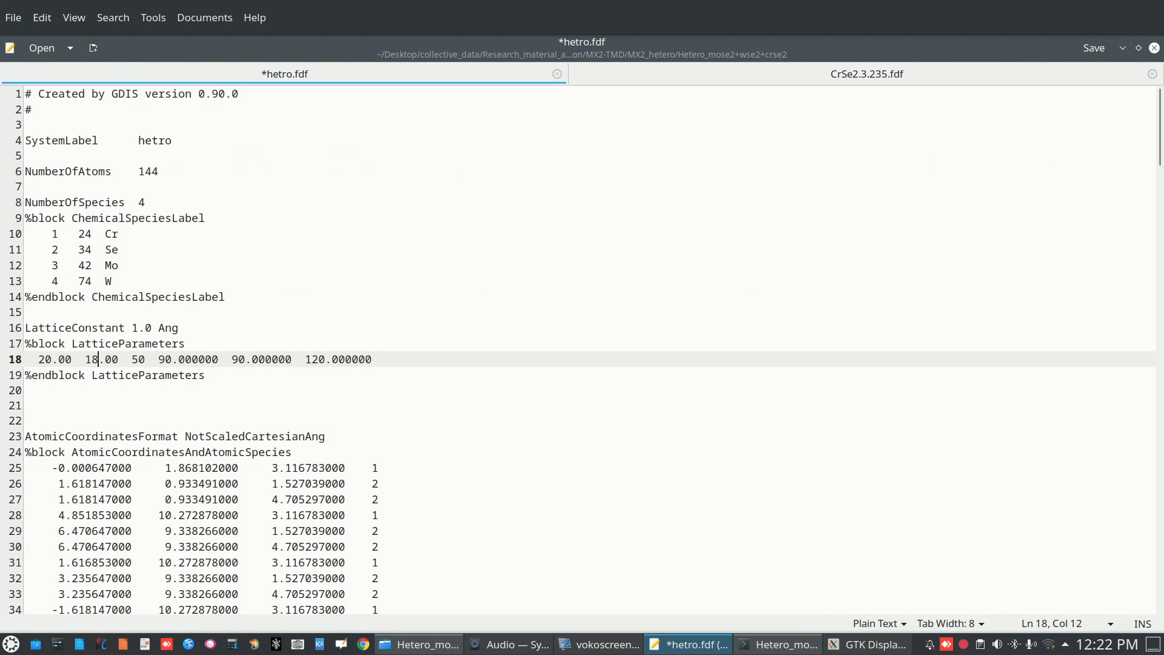
click(1088, 49)
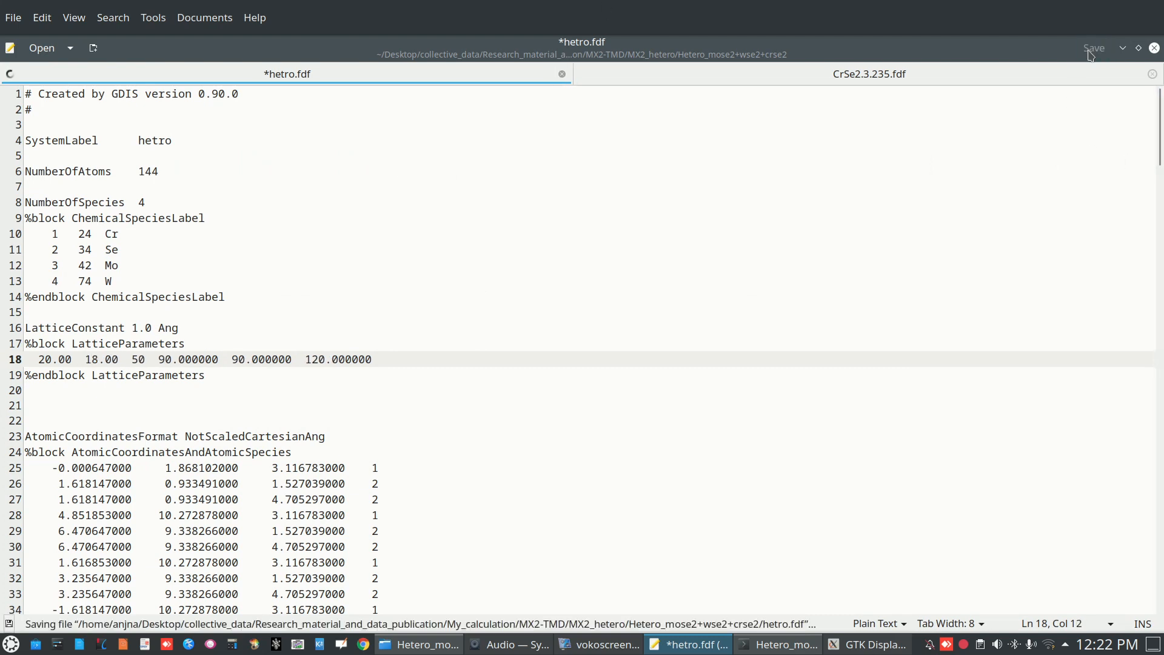
Close the Konsole terminal together with its running gdis process
click(779, 643)
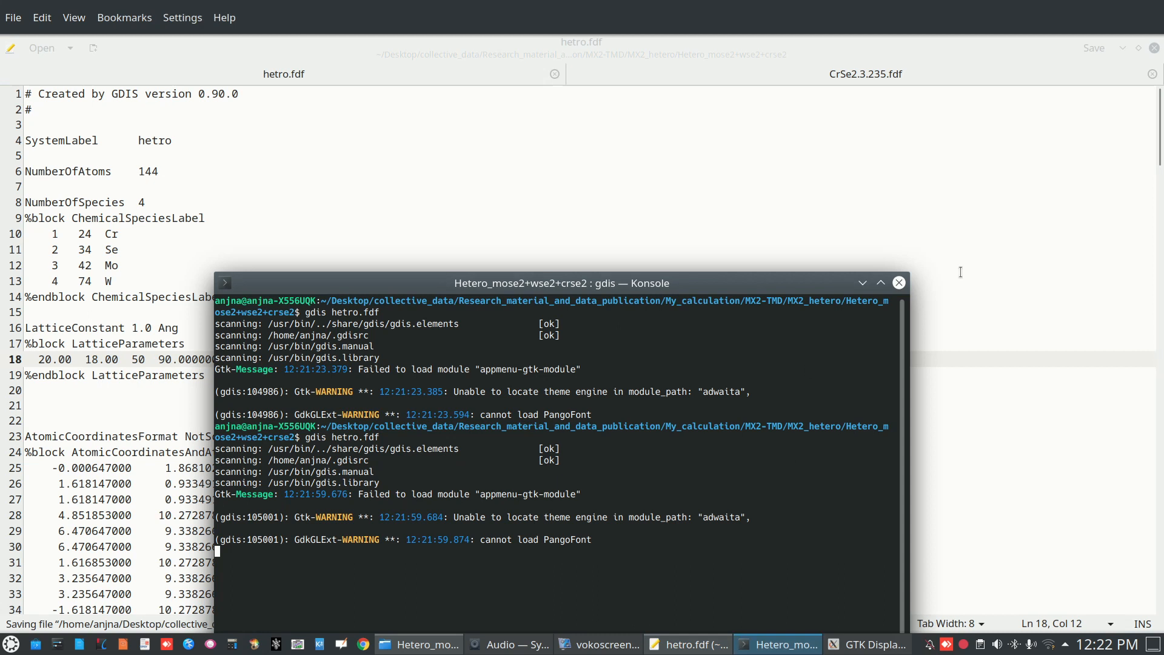
click(899, 283)
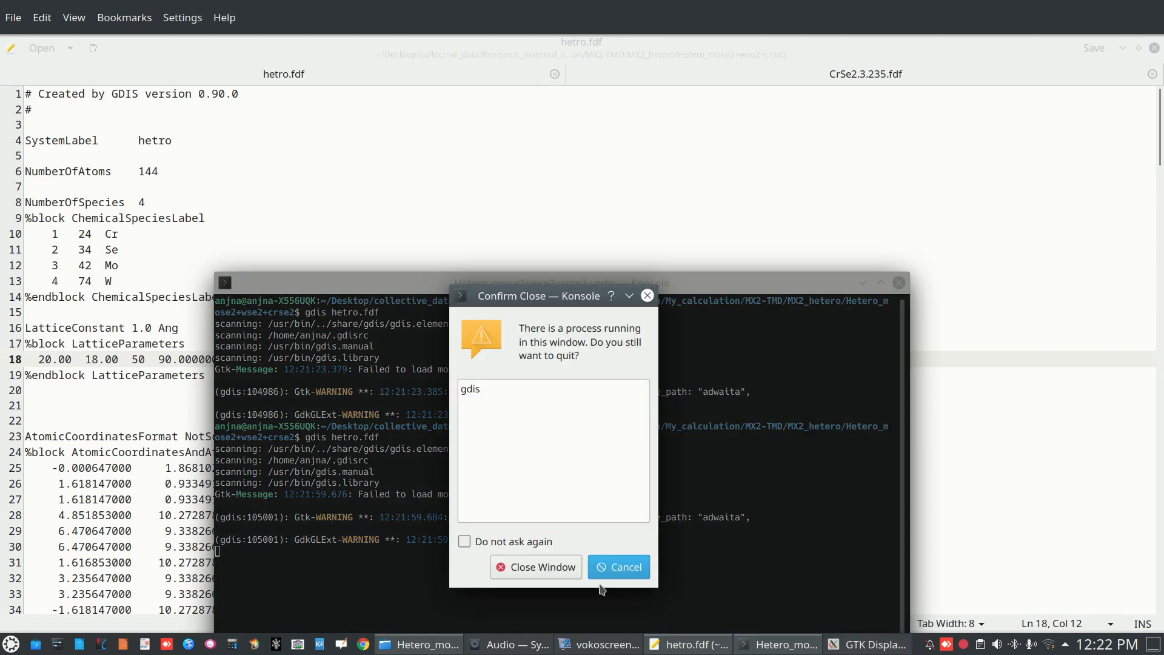
click(542, 567)
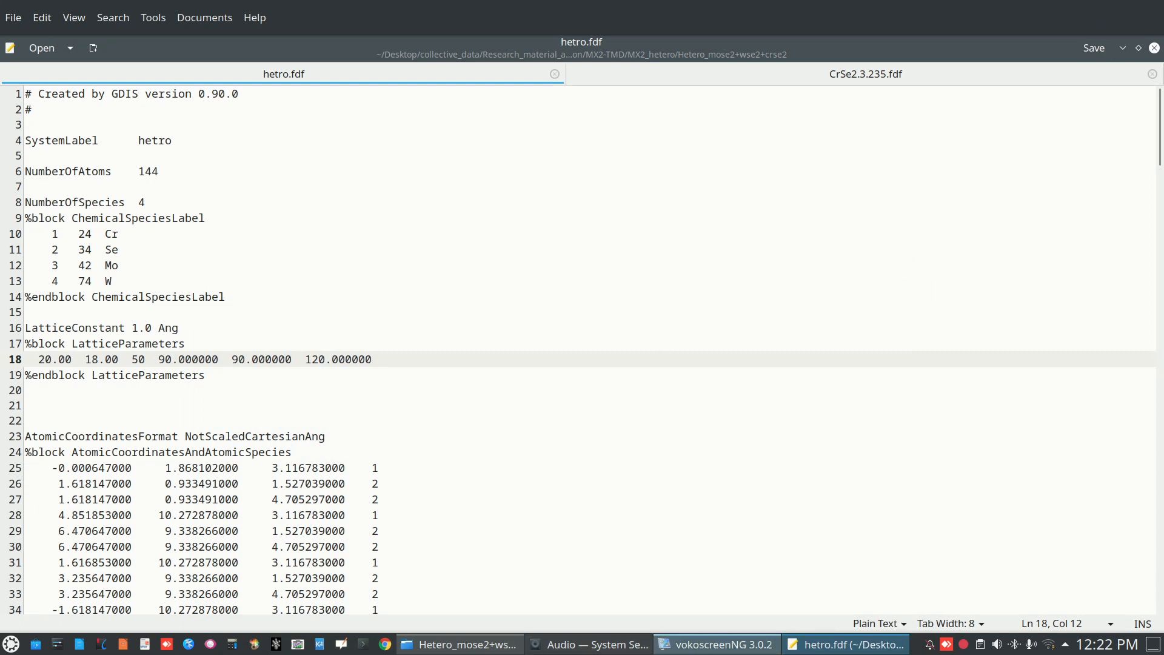
click(715, 644)
click(490, 45)
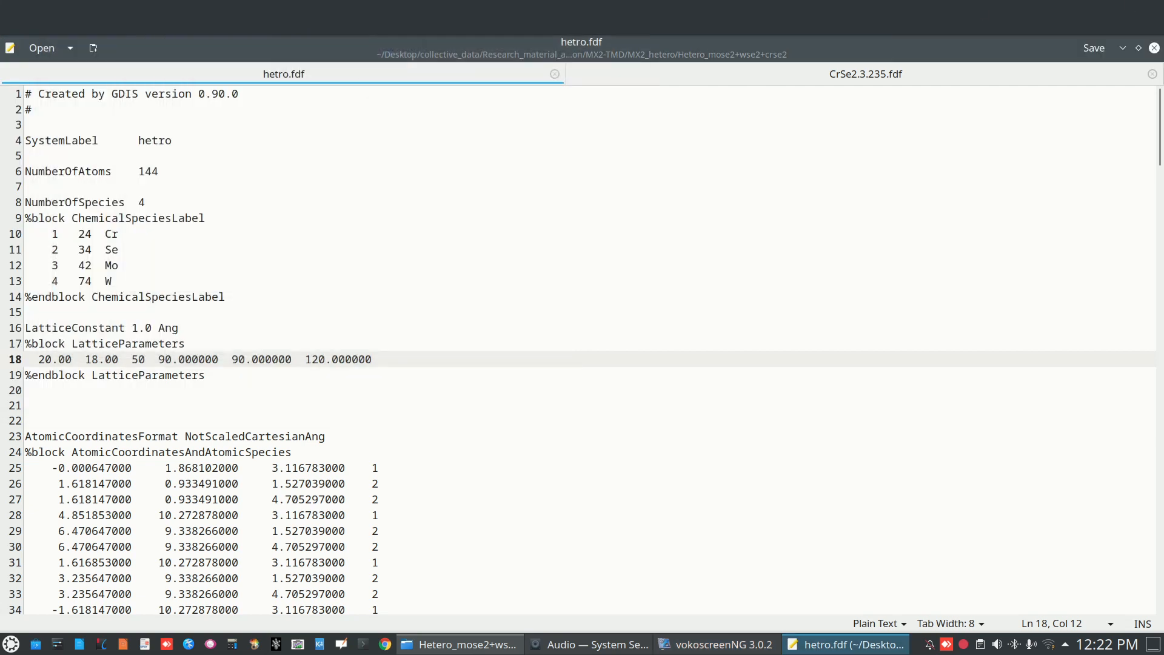
Go back to the heterostructure folder in Dolphin and open a new Konsole terminal there
click(1122, 48)
click(705, 436)
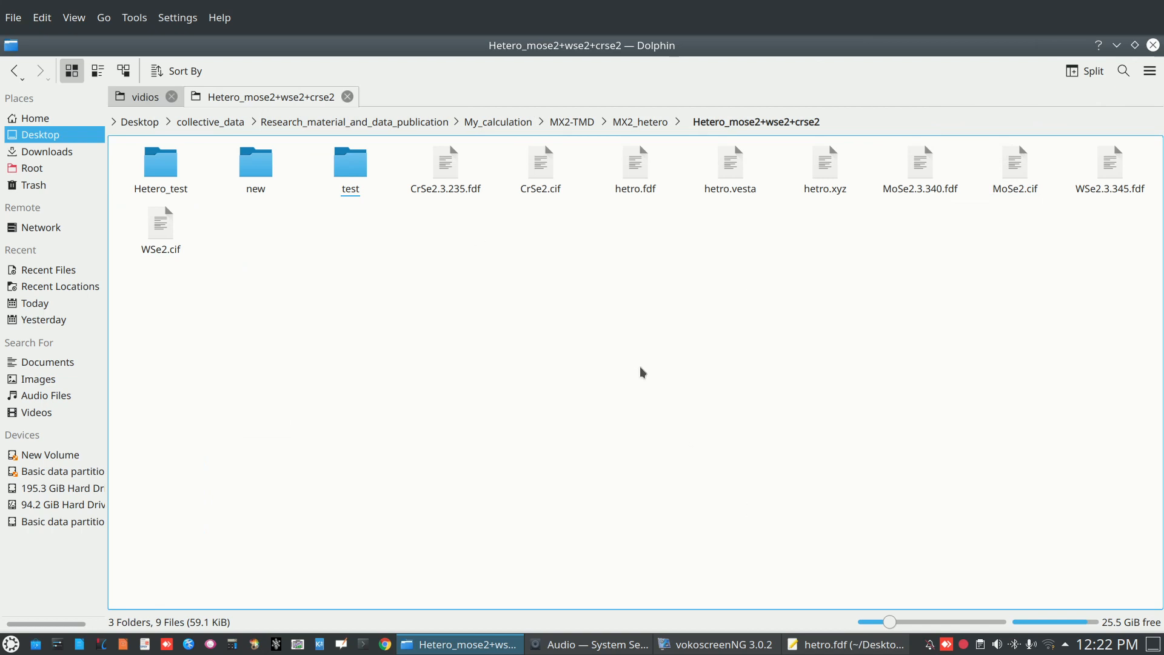
click(349, 161)
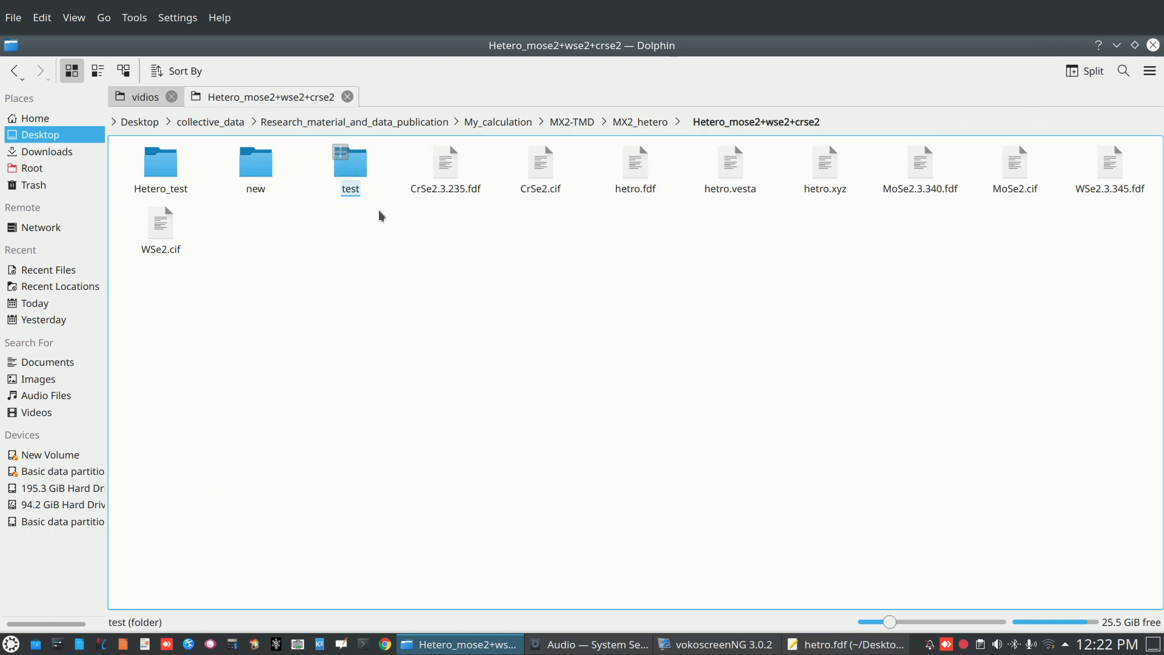
right_click(363, 172)
mouse_move(412, 224)
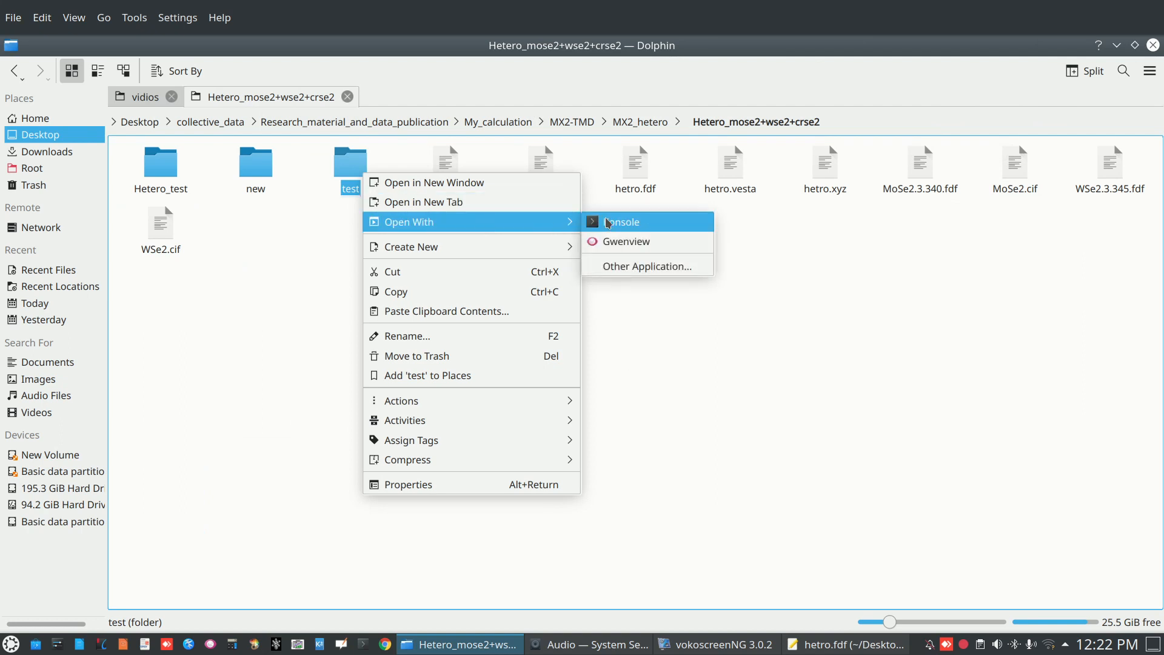
click(608, 223)
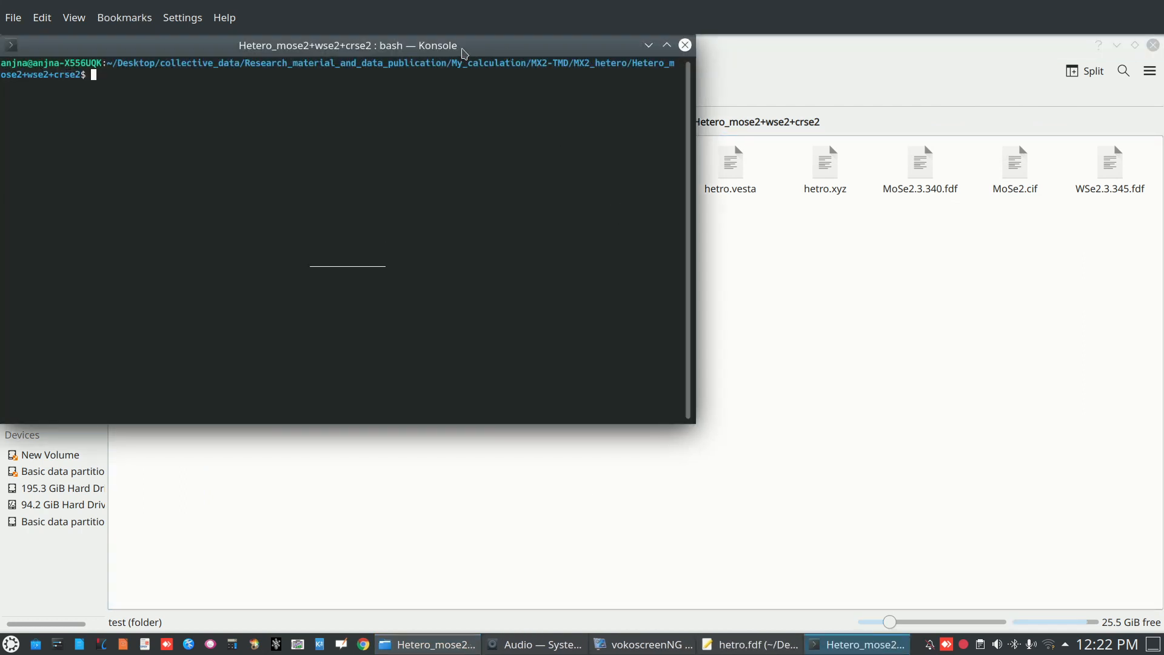
Load the saved structure into GDIS by running gdis hetro.fdf
text(gdis h)
key(Tab)
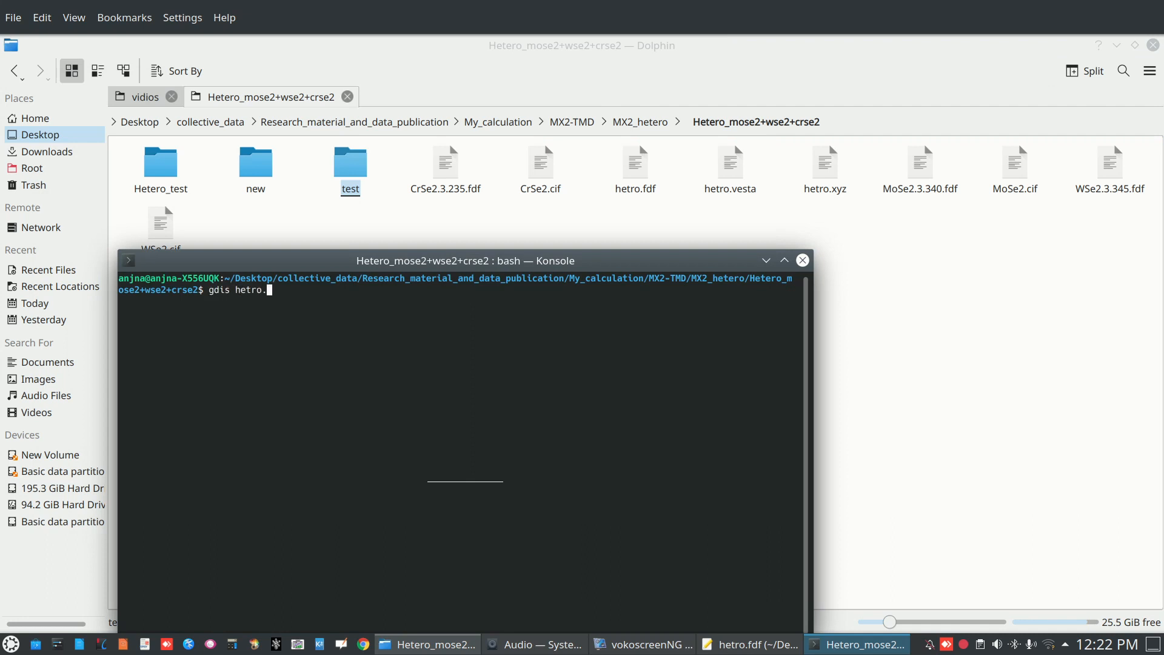
text(f)
key(Tab)
key(Return)
Examine the atoms, bonds and cell boundaries of the reloaded heterostructure from several angles and close up
drag(670, 353, 683, 405)
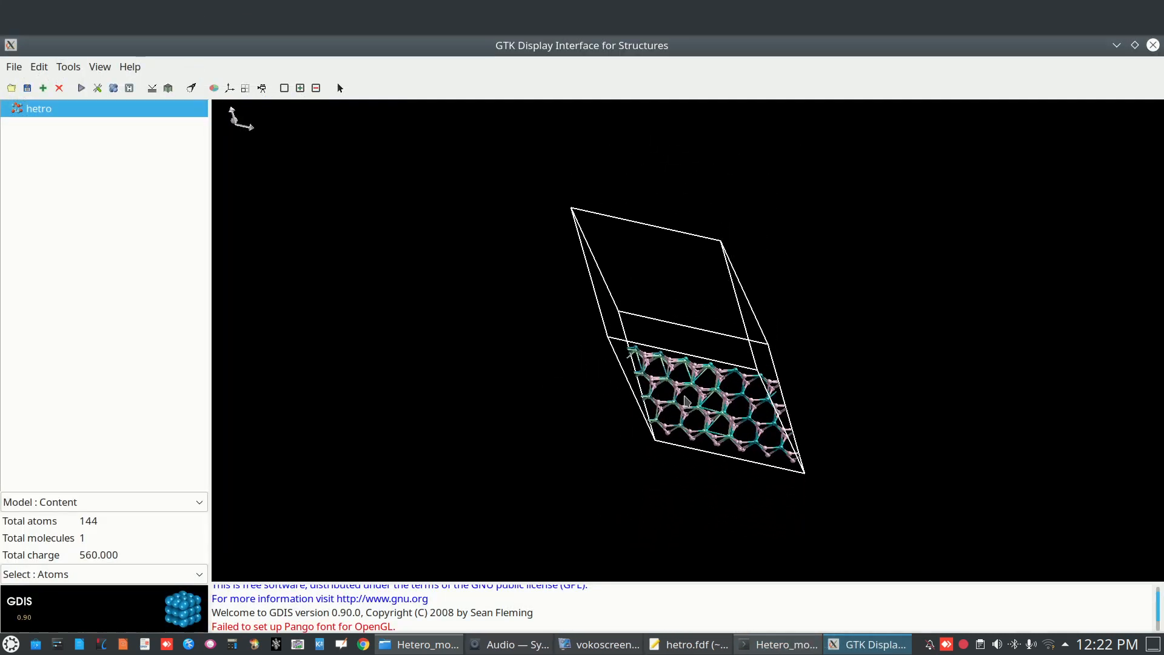
scroll(686, 400, up, 4)
scroll(703, 394, down, 2)
scroll(714, 388, up, 3)
mouse_move(743, 429)
right_down()
mouse_move(734, 409)
mouse_move(754, 449)
mouse_move(741, 445)
mouse_move(769, 448)
mouse_move(765, 438)
right_up()
right_drag(806, 317, 784, 335)
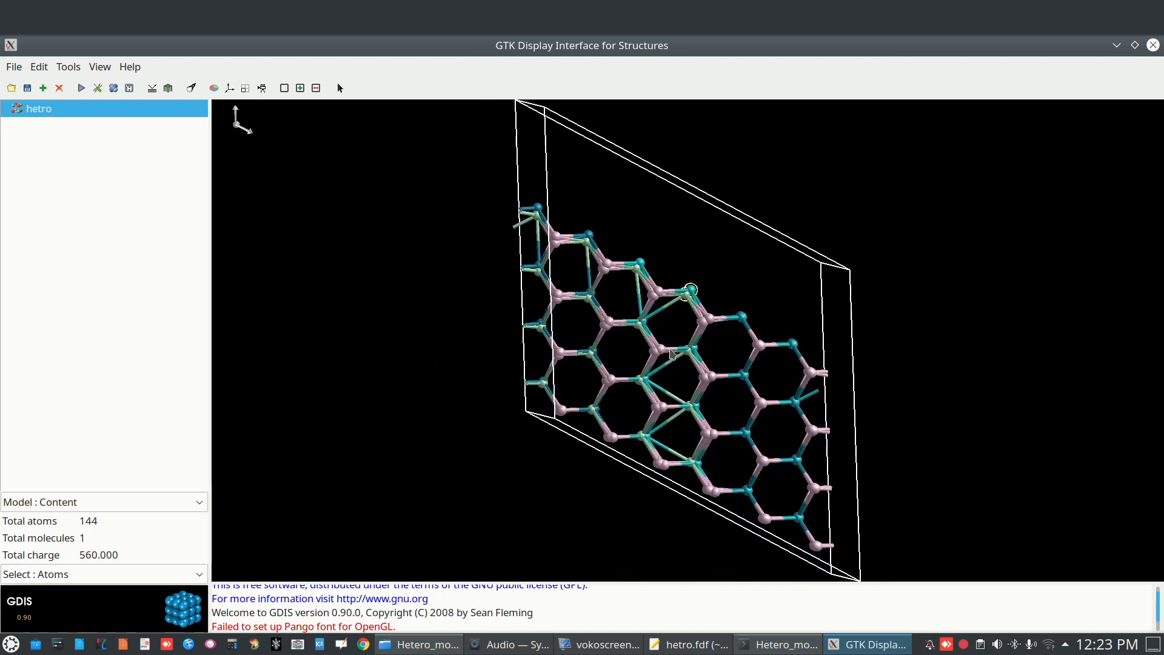
right_drag(700, 334, 703, 333)
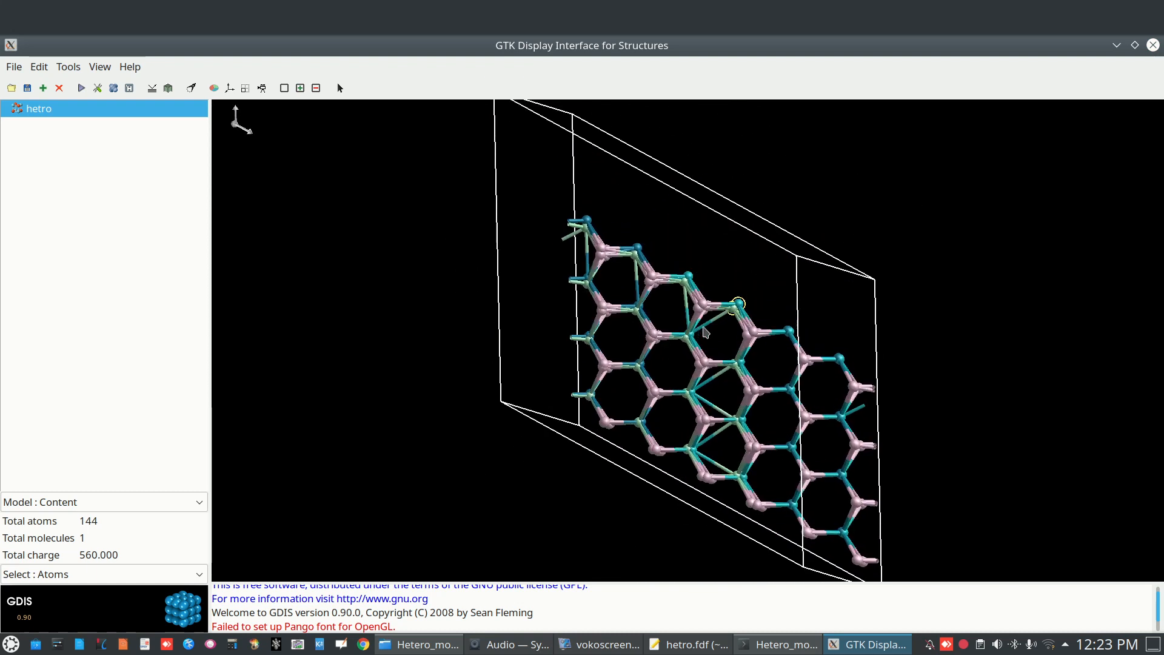
right_drag(811, 382, 816, 383)
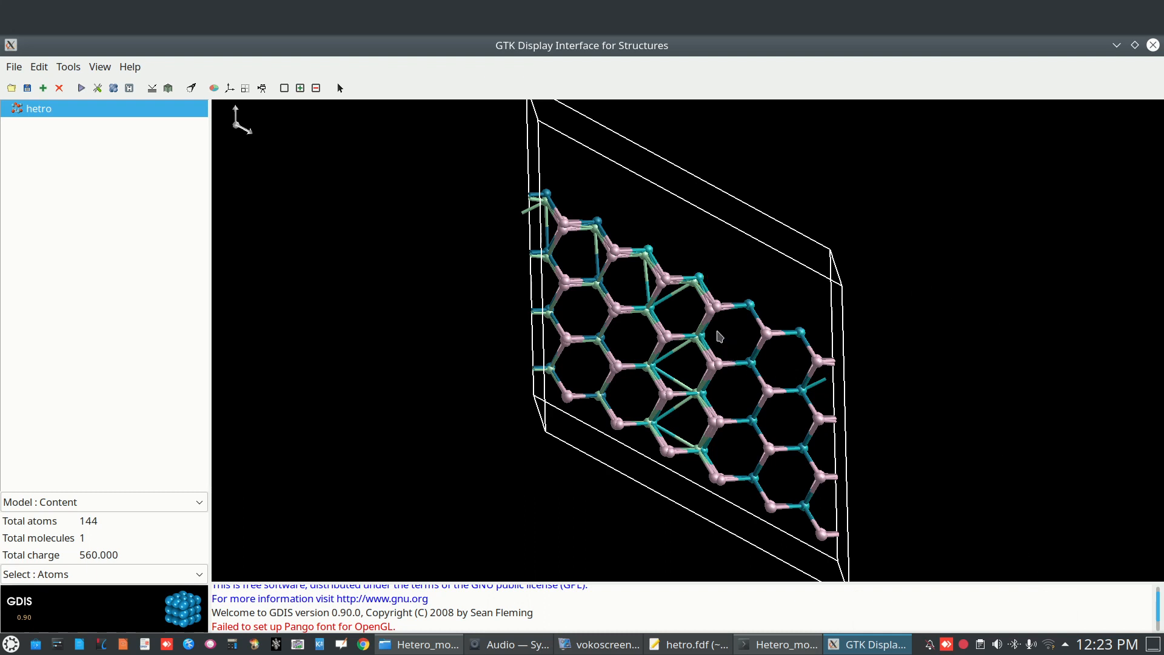
mouse_move(715, 329)
right_down()
mouse_move(715, 319)
mouse_move(715, 332)
right_up()
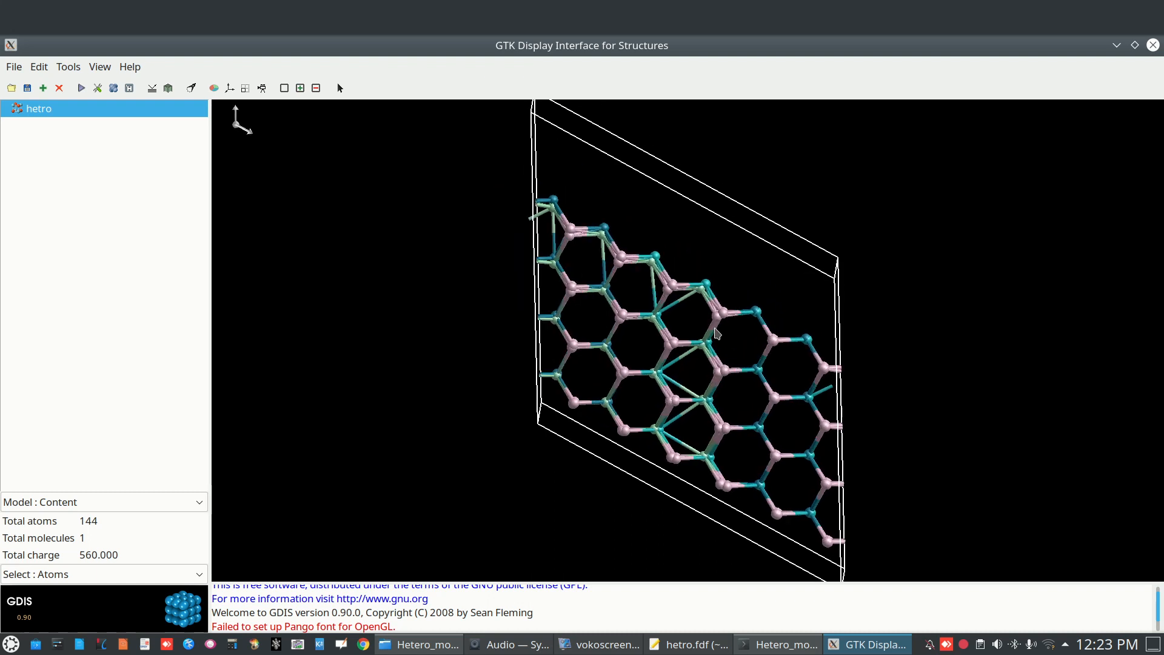
right_drag(717, 333, 718, 332)
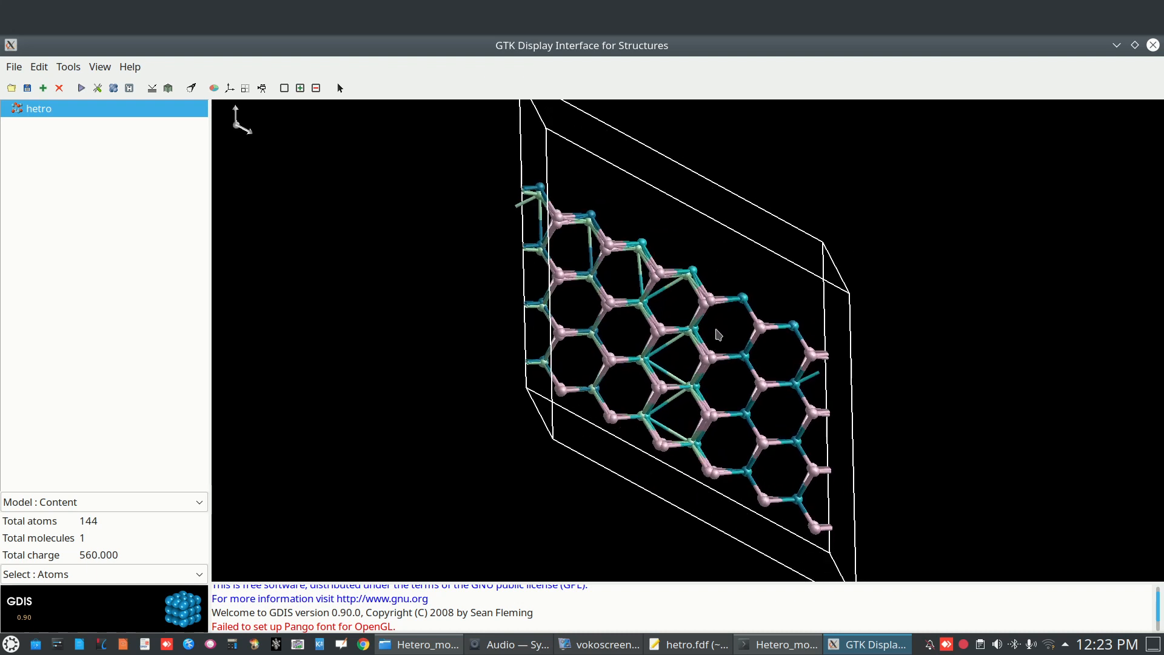